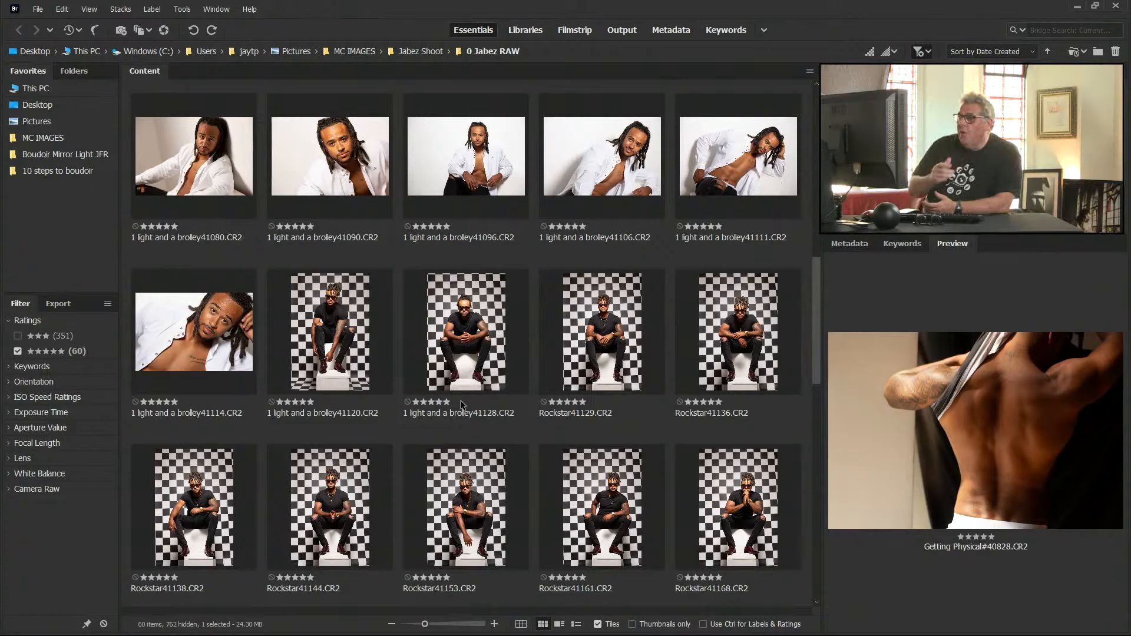
# Select the five-star photos Getting Physical#40570.CR2 and Getting Physical#40580.CR2 and open them together in Camera Raw
pyautogui.scroll(-10, 481, 389)
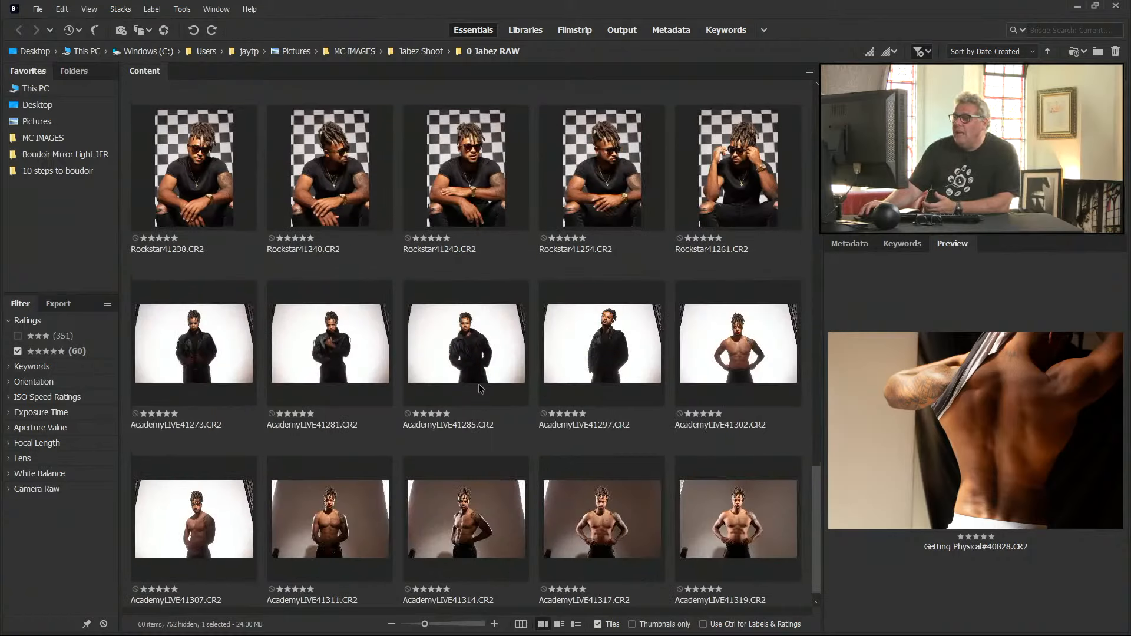
pyautogui.scroll(-1, 477, 391)
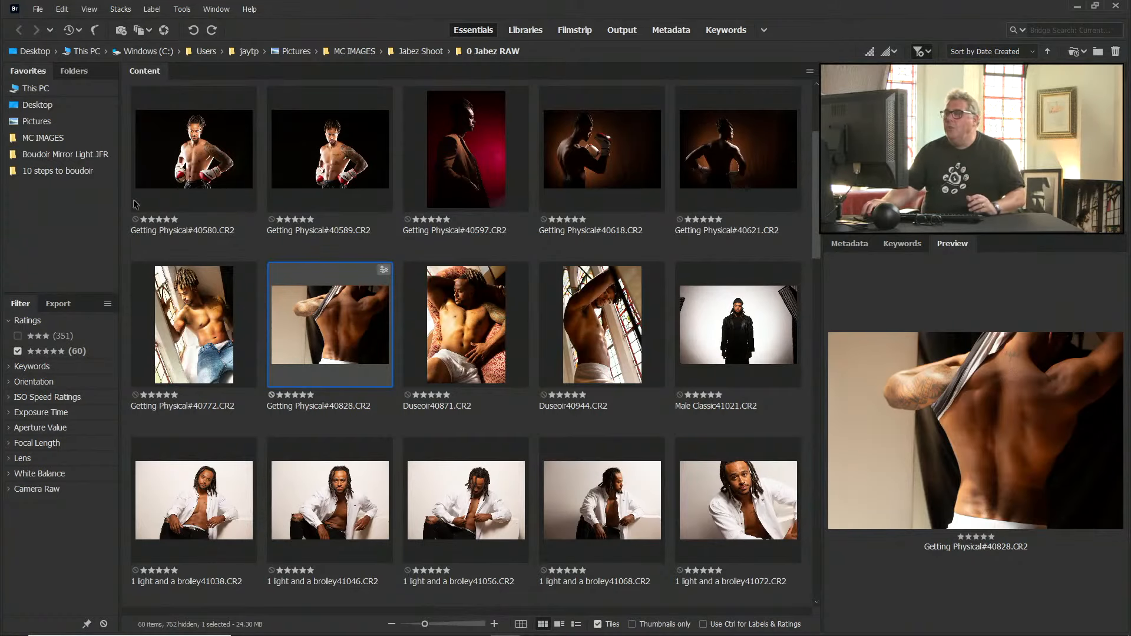
pyautogui.scroll(2, 459, 311)
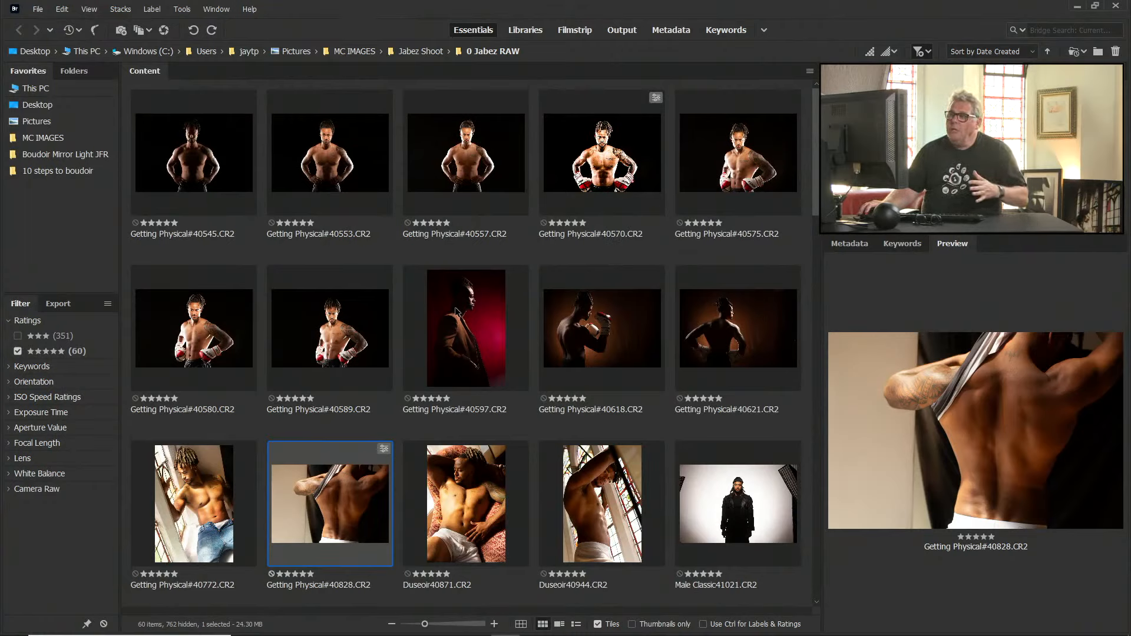
pyautogui.click(614, 165)
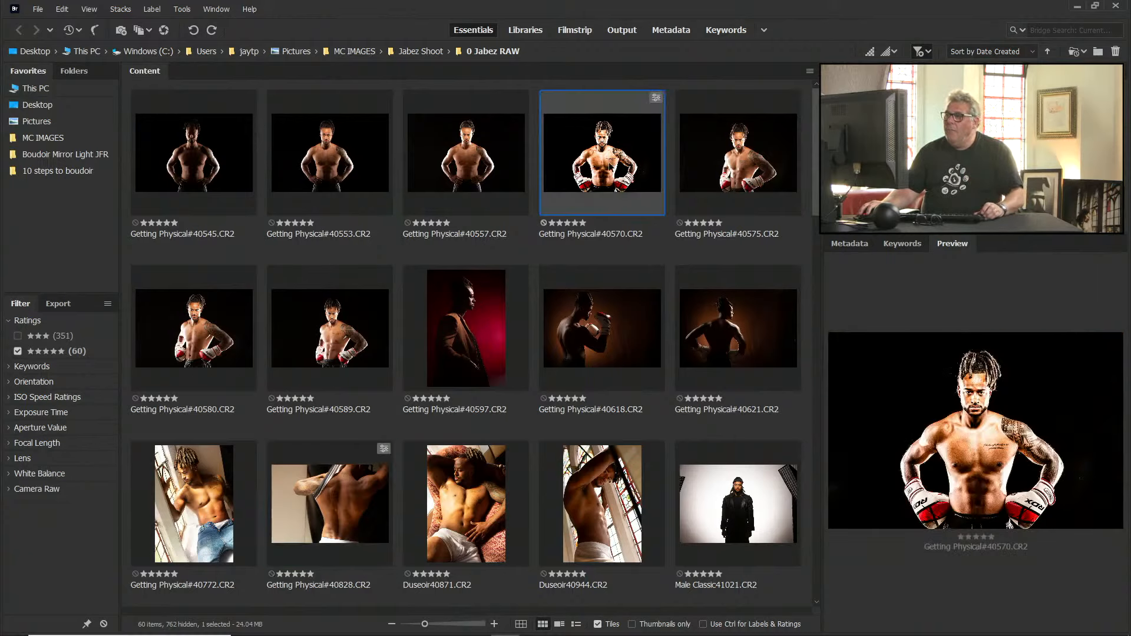
pyautogui.keyDown('ctrl'); pyautogui.click(193, 329); pyautogui.keyUp('ctrl')
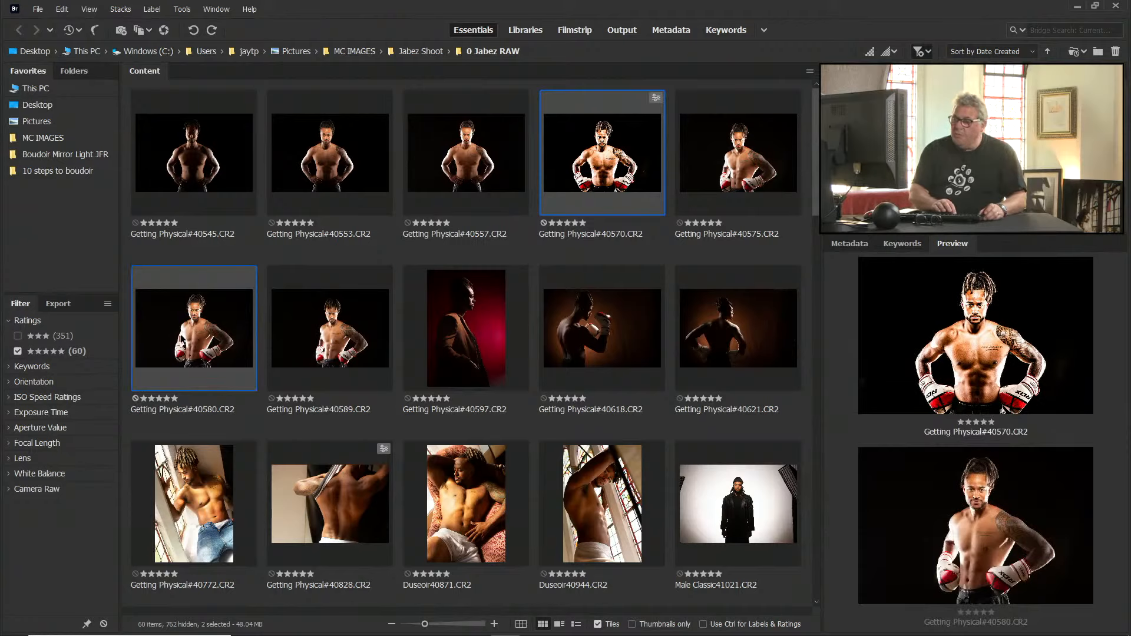
pyautogui.hotkey('ctrl', 'b')
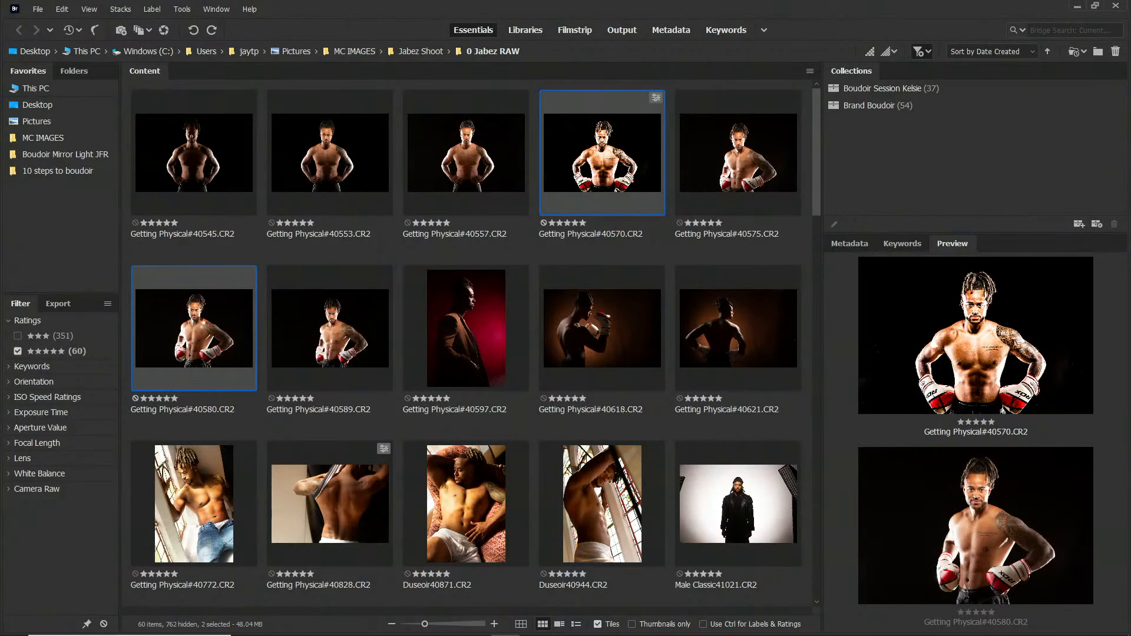
pyautogui.hotkey('ctrl', 'r')
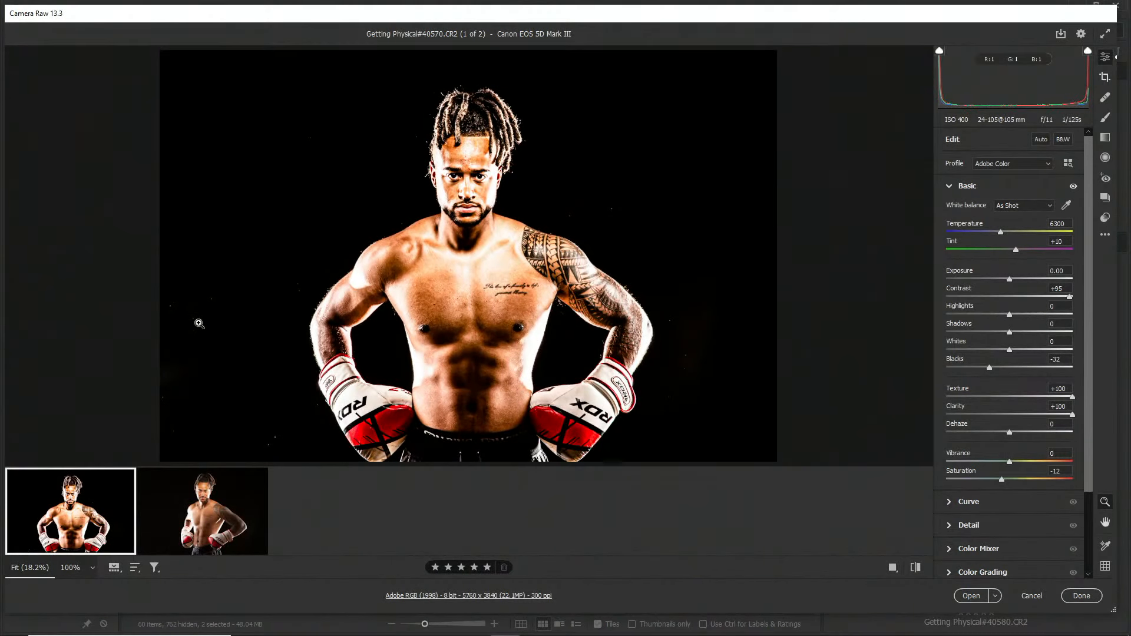
# Adjust Getting Physical#40580.CR2 to exposure +0.20, contrast +9, whites -26, blacks -12 and texture +29
pyautogui.click(240, 518)
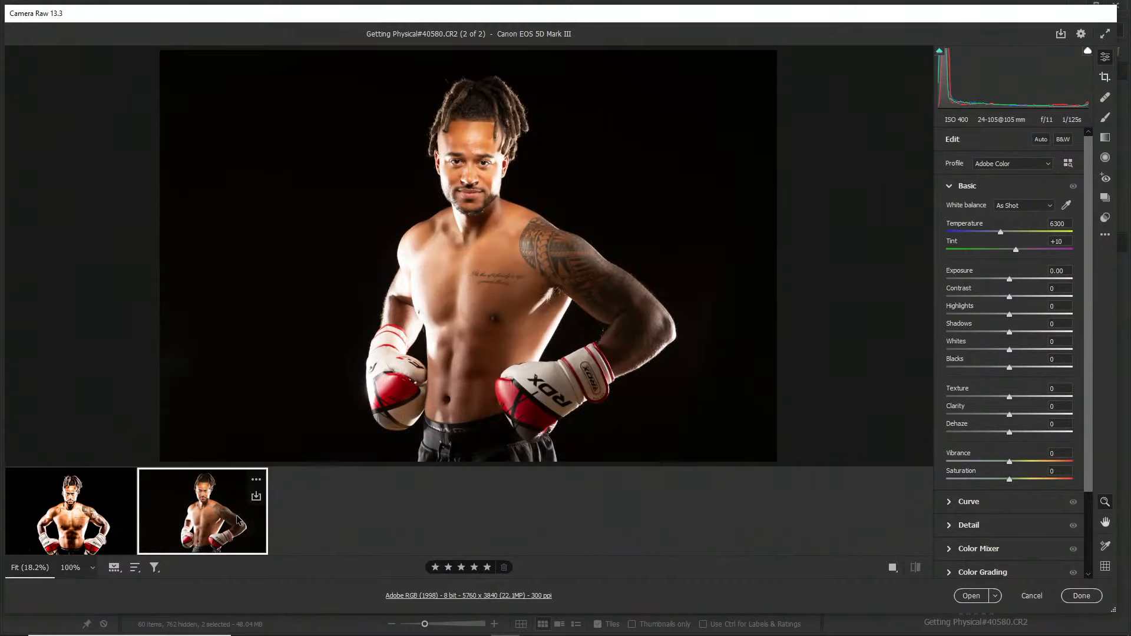
pyautogui.click(40, 526)
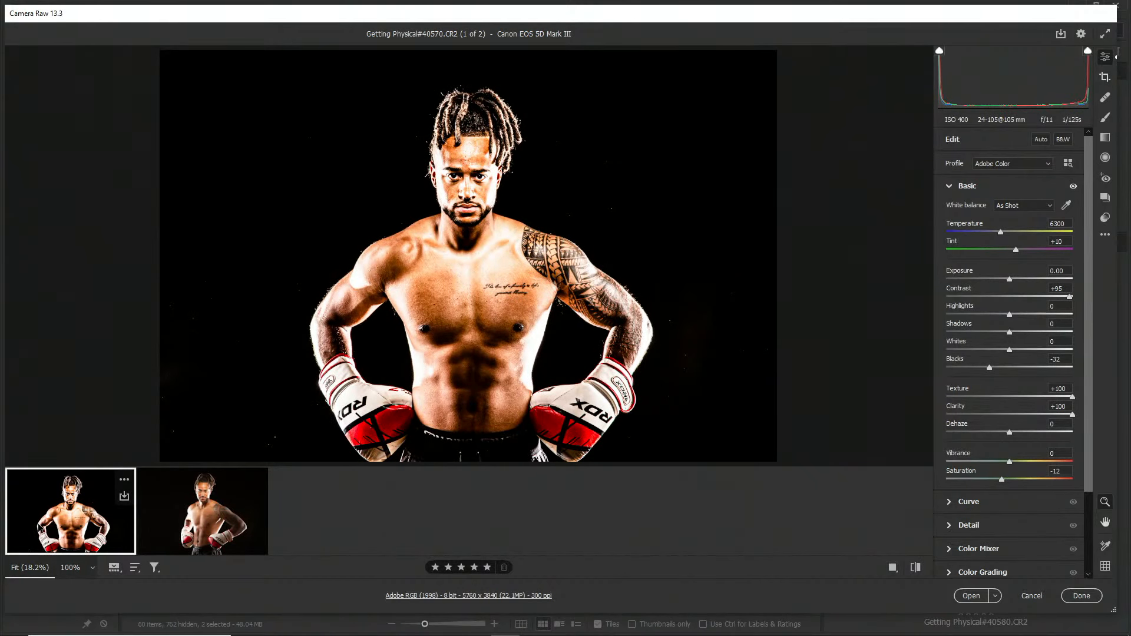
pyautogui.click(203, 526)
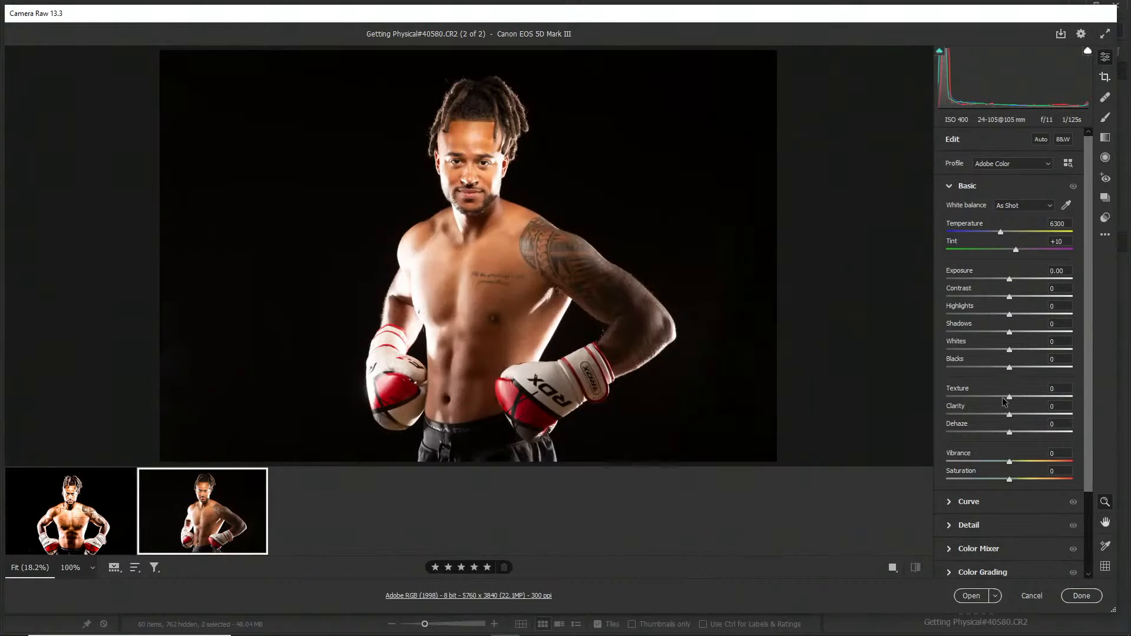
pyautogui.moveTo(1002, 399); pyautogui.dragTo(1002, 370)
pyautogui.moveTo(1009, 296); pyautogui.dragTo(1012, 280)
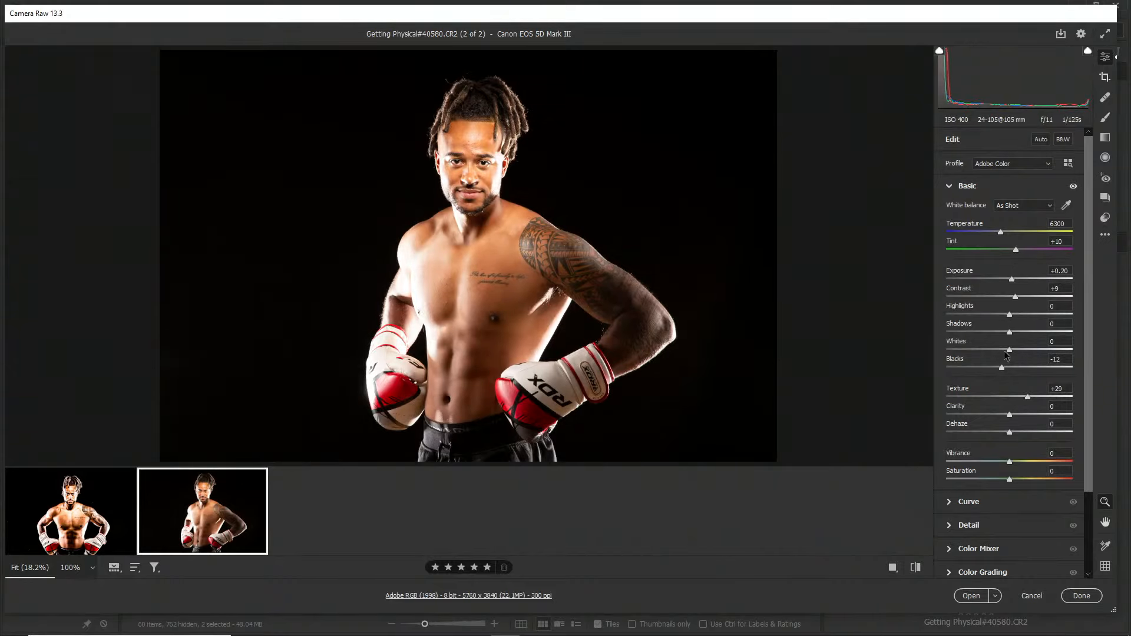
pyautogui.moveTo(1009, 350); pyautogui.dragTo(992, 351)
# Select both photos, bring up their save options and browse to the Jabez Shoot folder for the destination
pyautogui.press('shift')
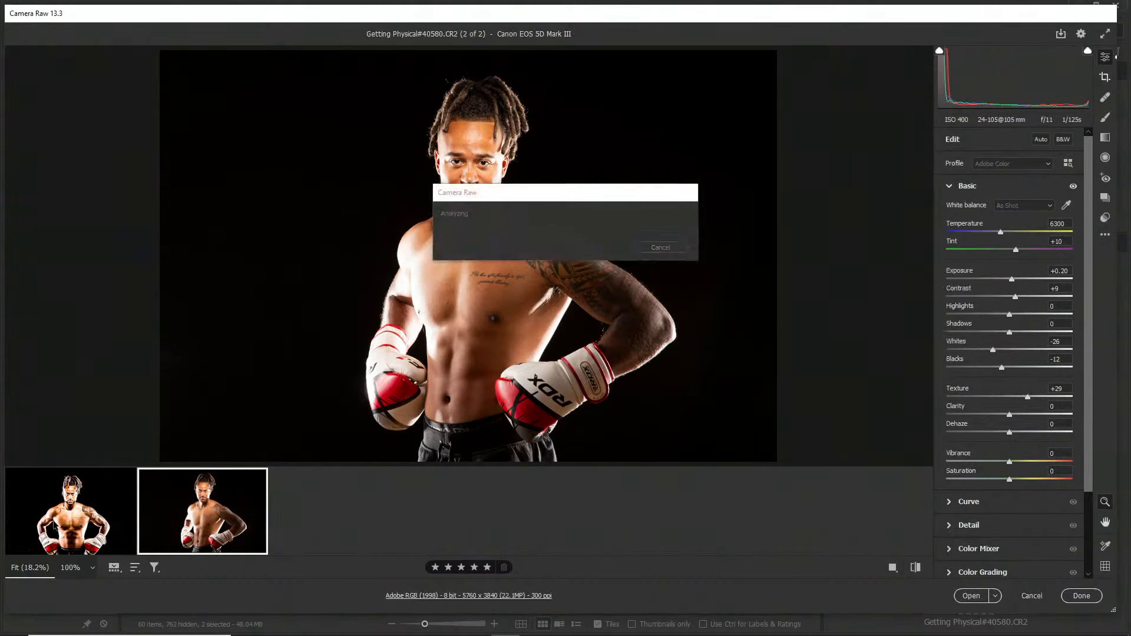
pyautogui.keyDown('shift'); pyautogui.click(72, 524); pyautogui.keyUp('shift')
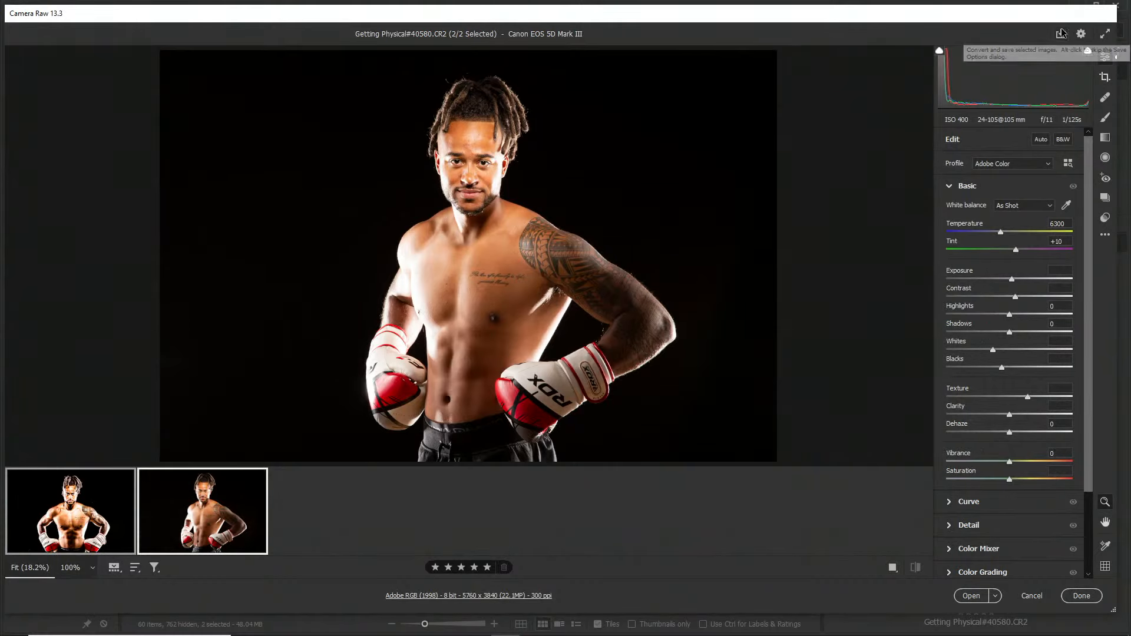
pyautogui.click(1060, 34)
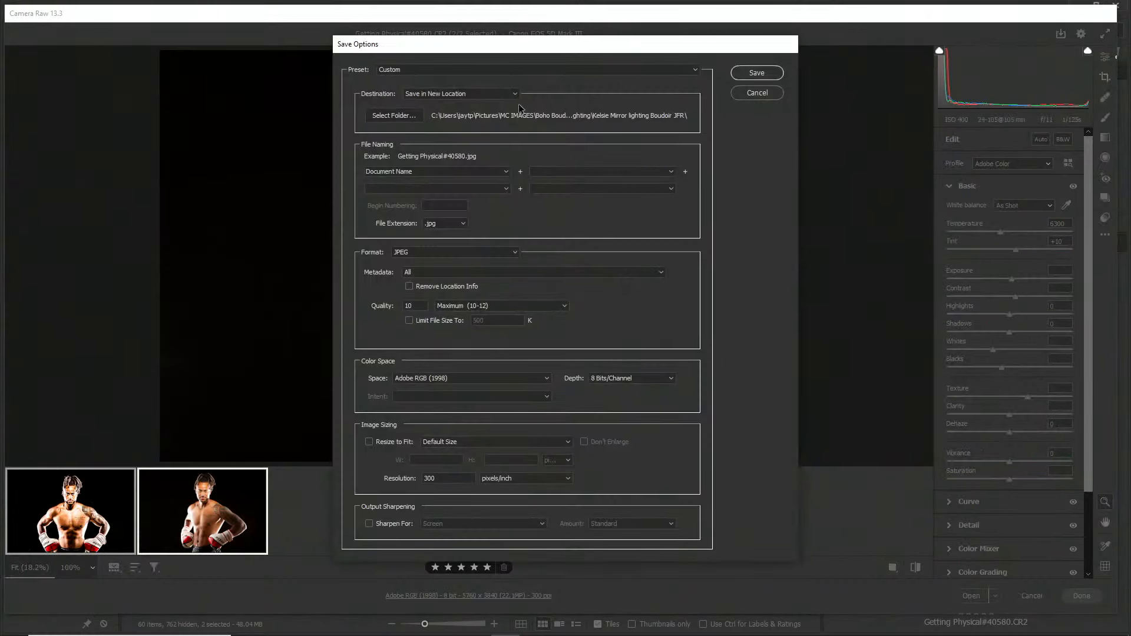
pyautogui.click(397, 116)
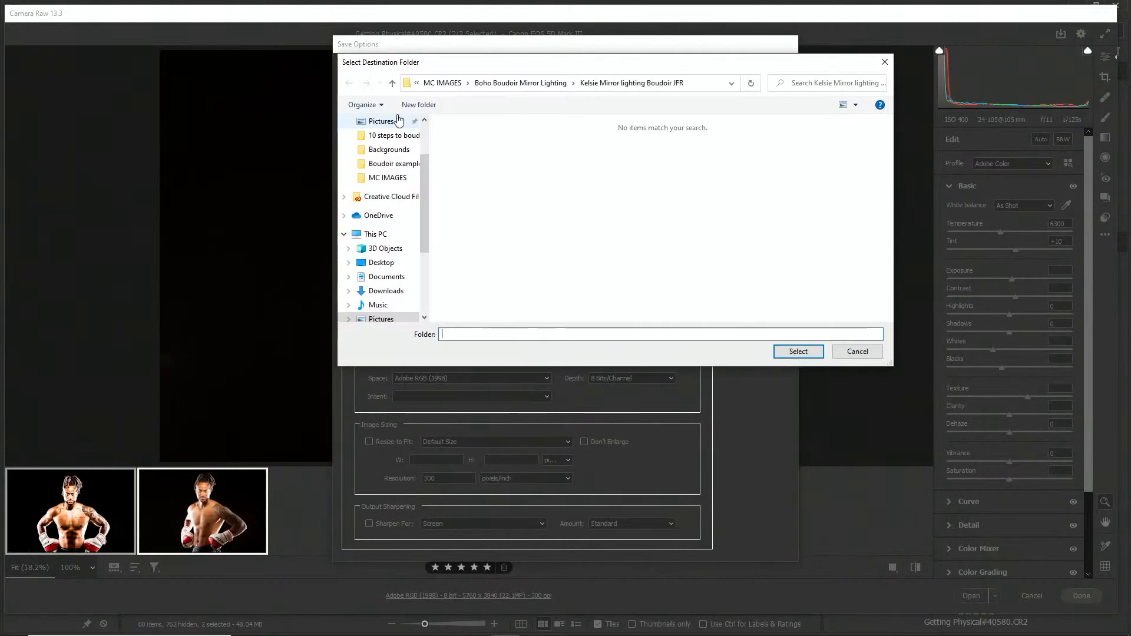
pyautogui.click(443, 83)
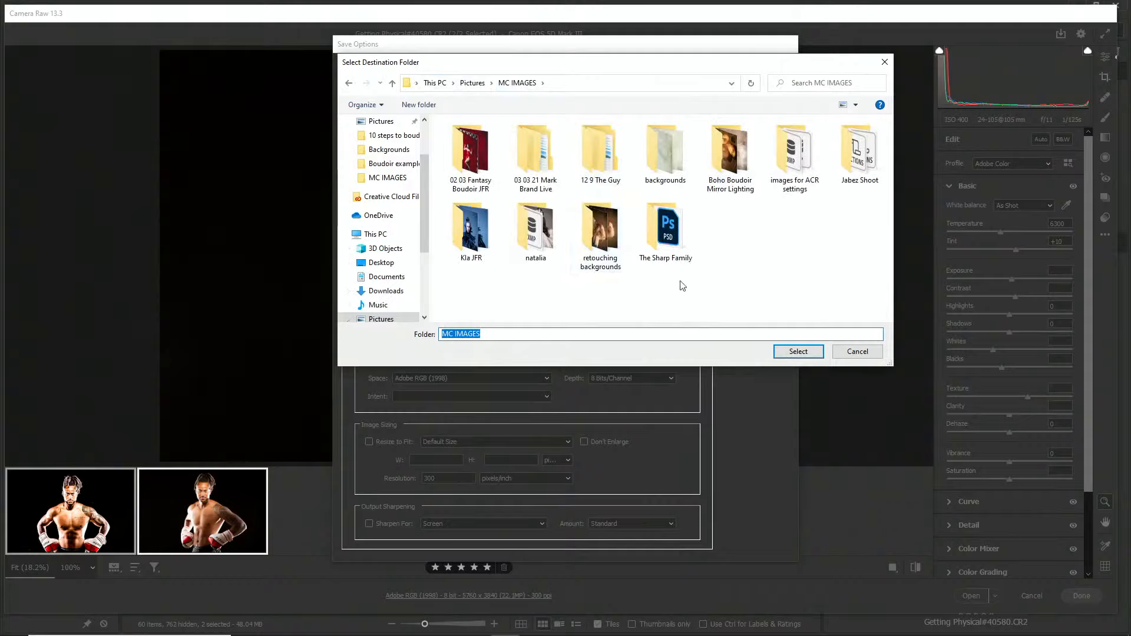
pyautogui.doubleClick(861, 154)
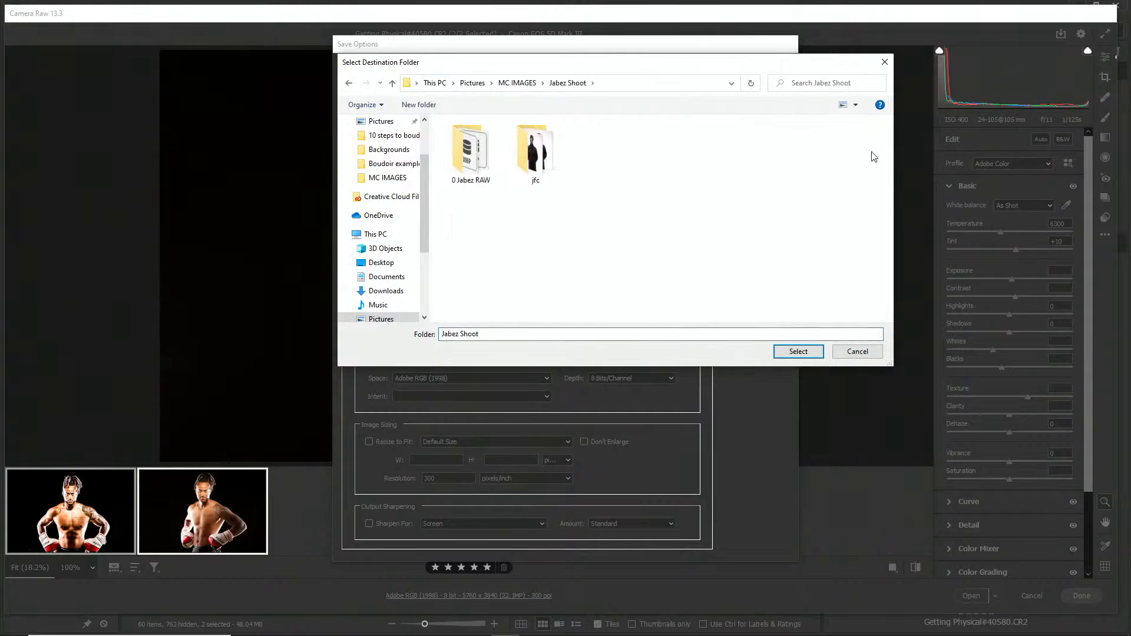
# Create a folder named "Jabez JFR 07 15 21" inside Jabez Shoot and open it
pyautogui.click(419, 105)
pyautogui.write('Jabez ')
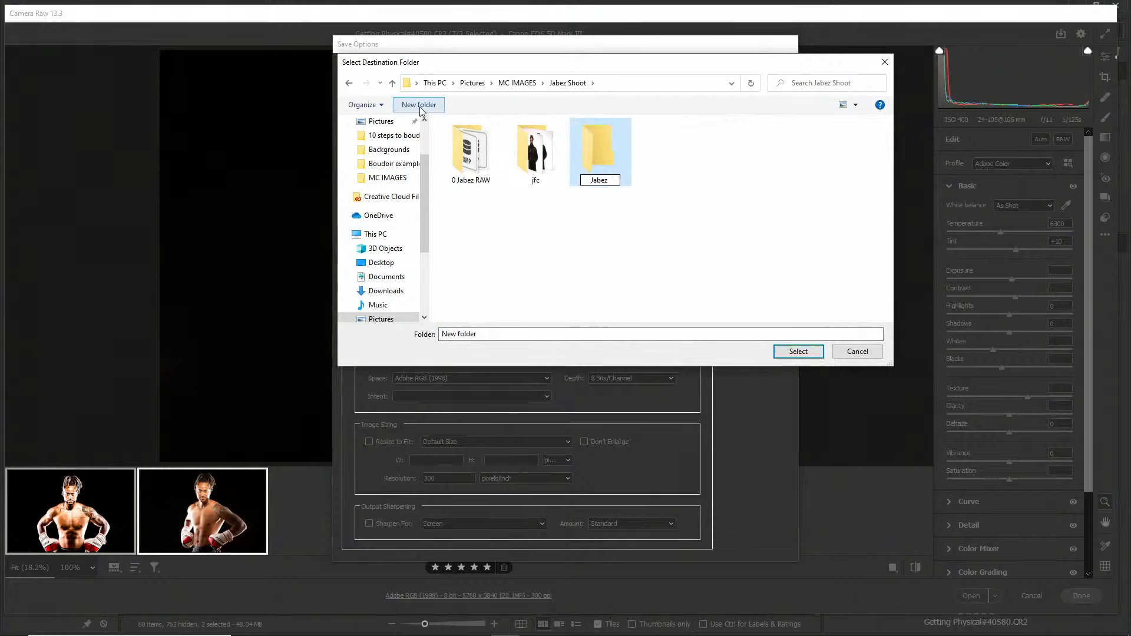
pyautogui.write('JFR 07 15 21')
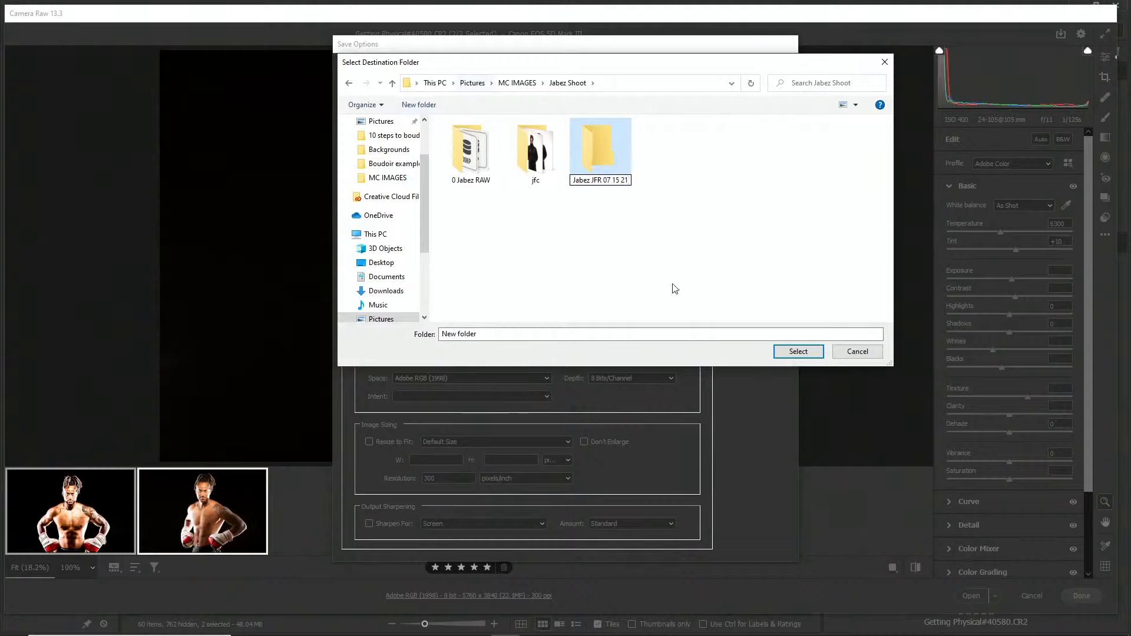
pyautogui.press('Return')
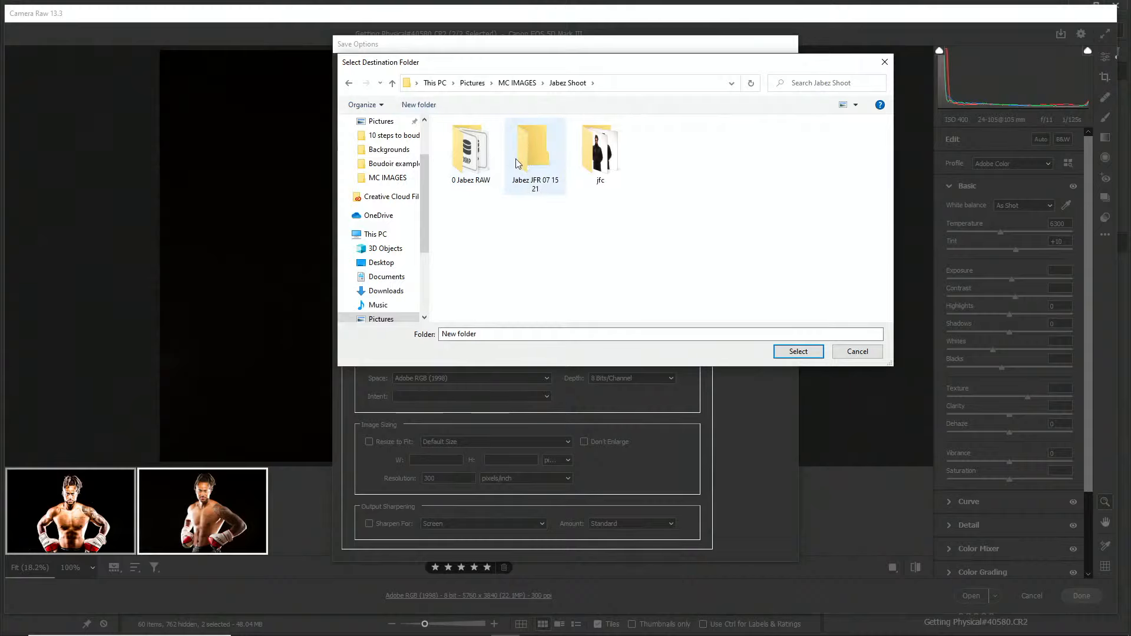
pyautogui.click(522, 157)
pyautogui.doubleClick(522, 157)
# Save both photos as JPEGs into the new folder and close Camera Raw, keeping the edits
pyautogui.click(795, 352)
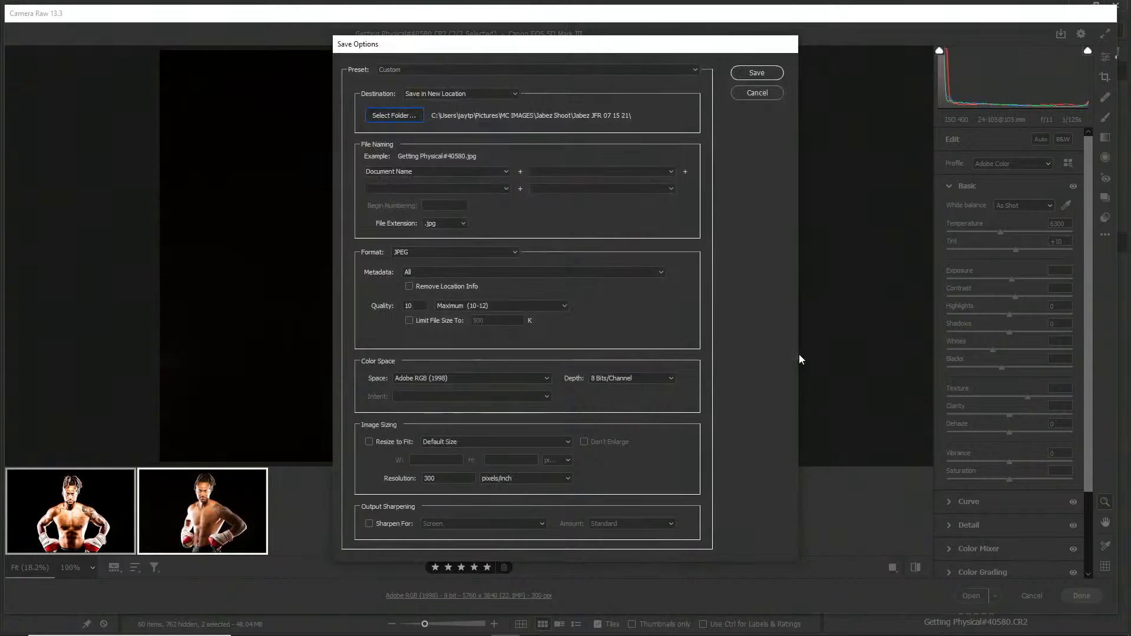
pyautogui.click(774, 69)
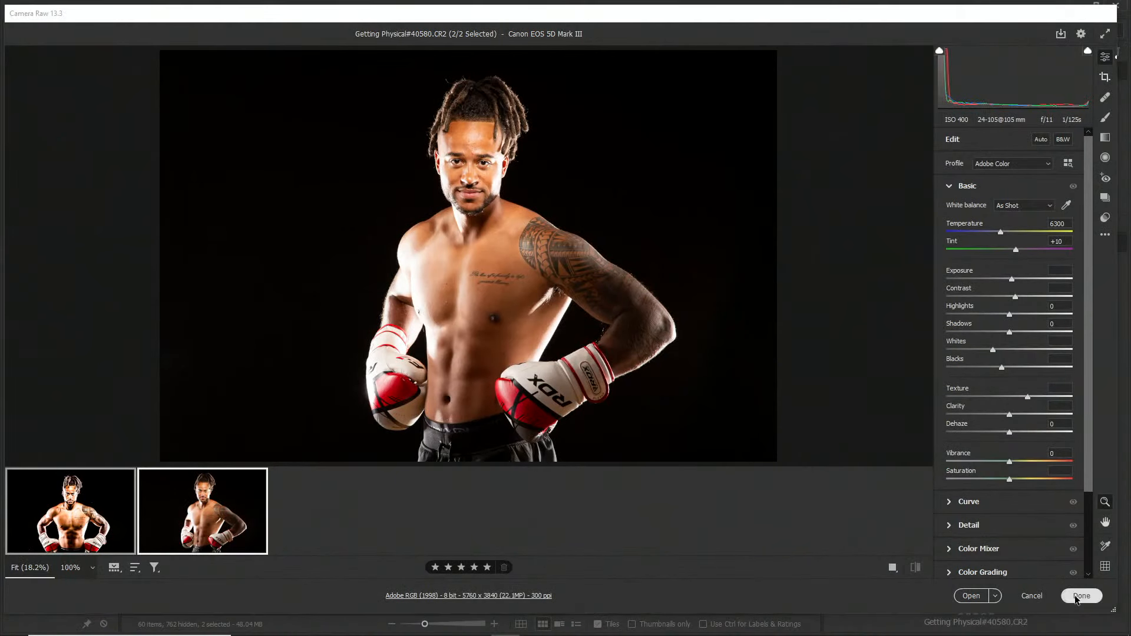
pyautogui.click(1082, 595)
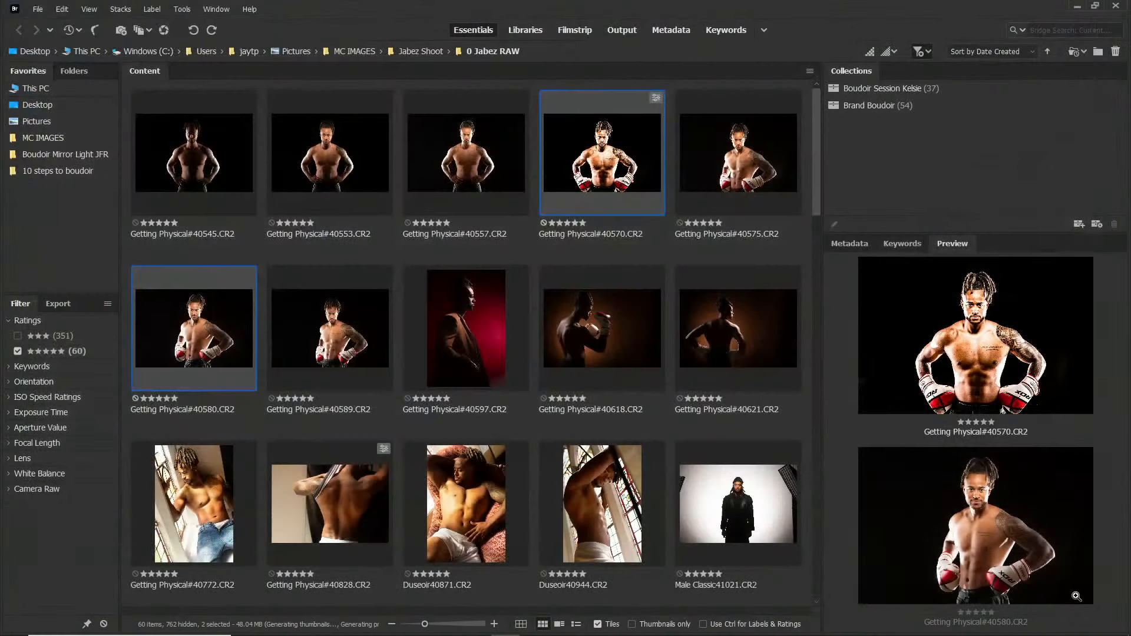
# Go up to the Jabez Shoot folder and open its Jabez JFR 07 15 21 subfolder
pyautogui.click(38, 9)
pyautogui.click(34, 40)
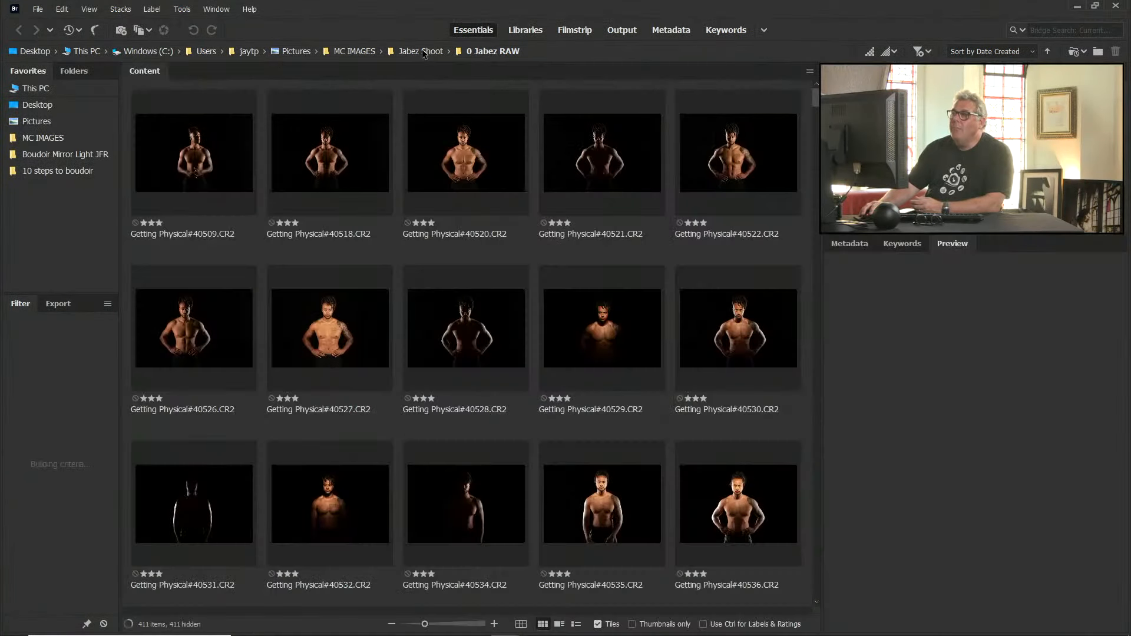
pyautogui.click(423, 51)
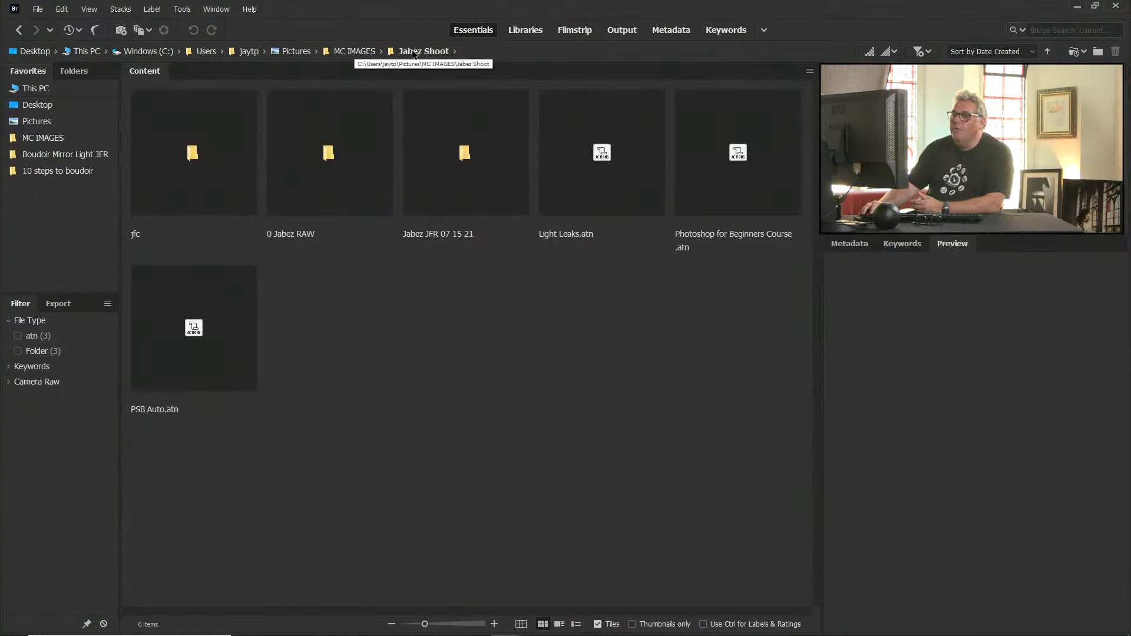
pyautogui.doubleClick(465, 168)
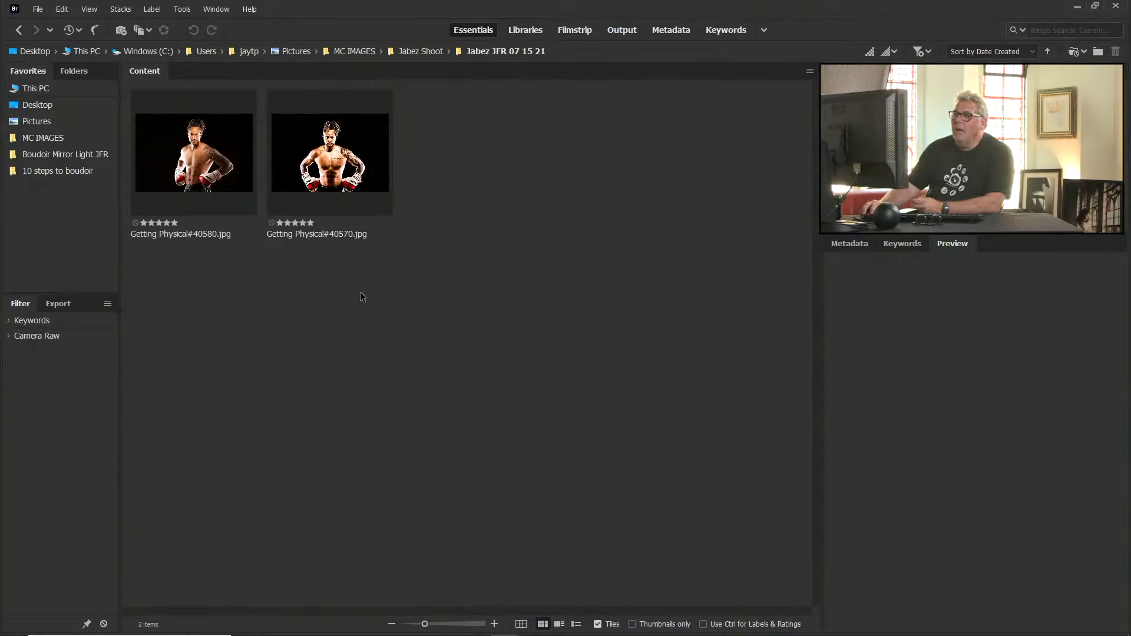
# Open both saved JPEGs in Photoshop and switch to the Mono Master Background.jpg document
pyautogui.moveTo(359, 287); pyautogui.dragTo(228, 148)
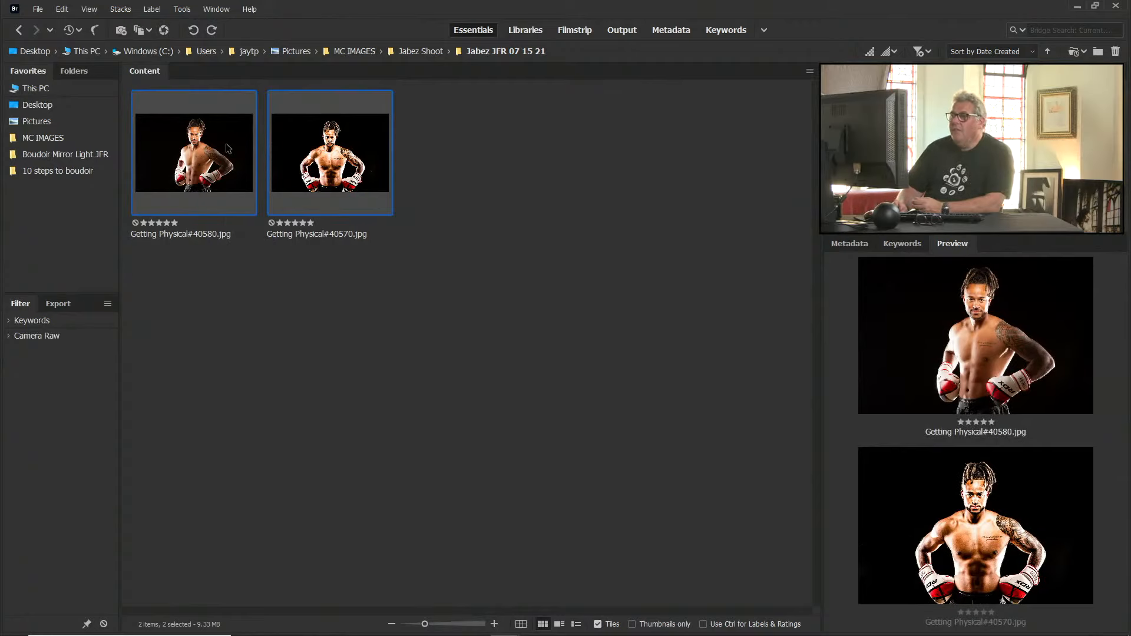
pyautogui.doubleClick(228, 149)
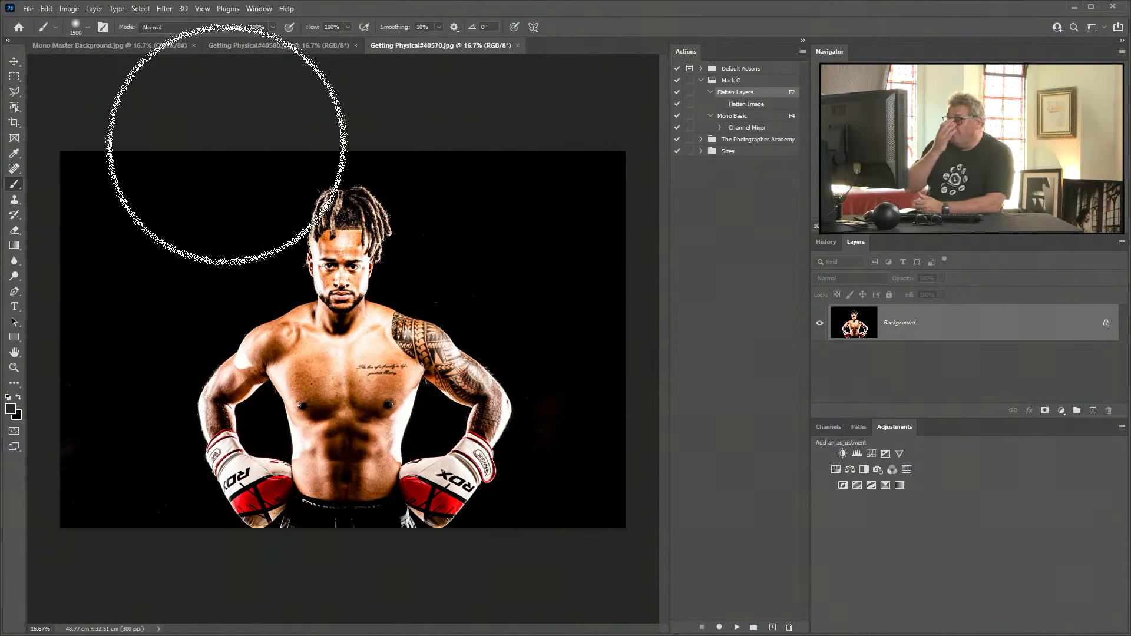
pyautogui.click(142, 47)
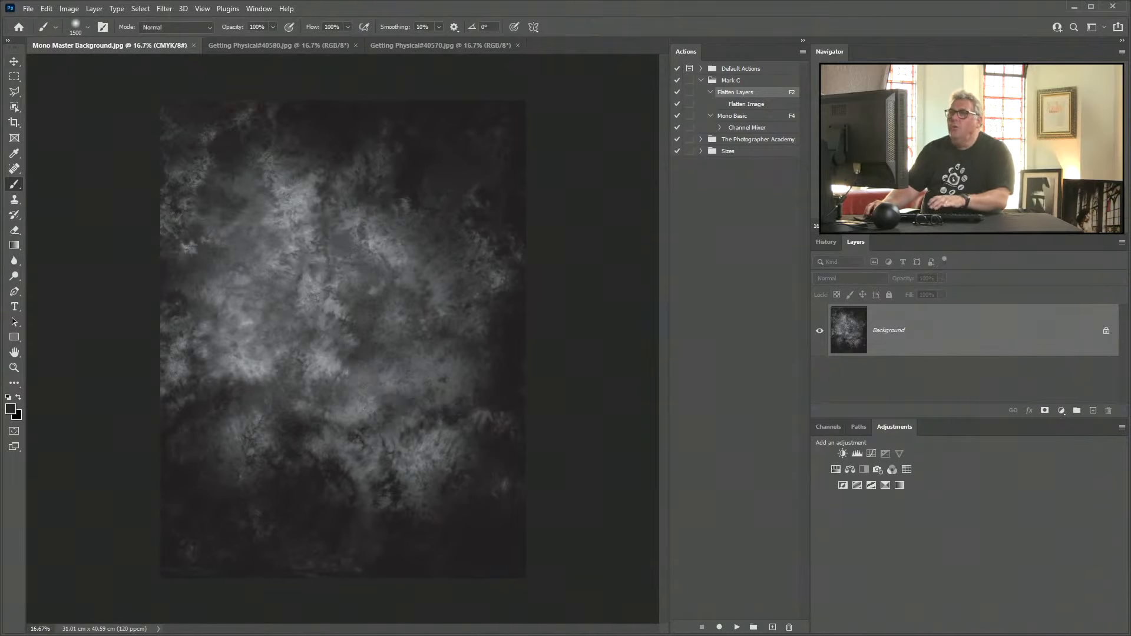
pyautogui.click(70, 10)
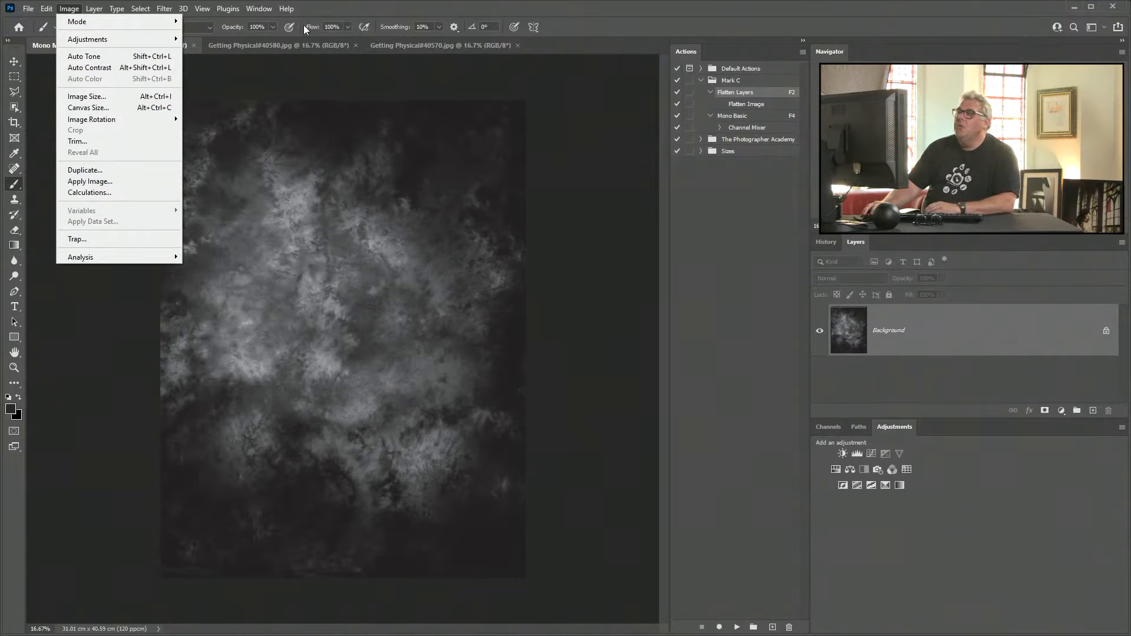
pyautogui.click(340, 7)
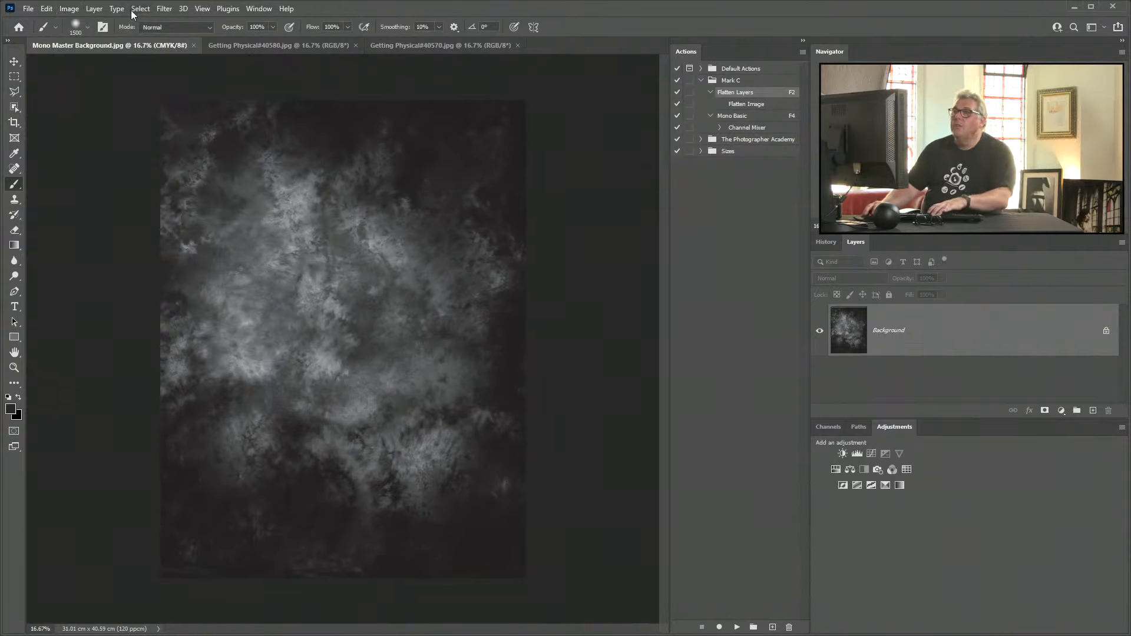
pyautogui.click(68, 10)
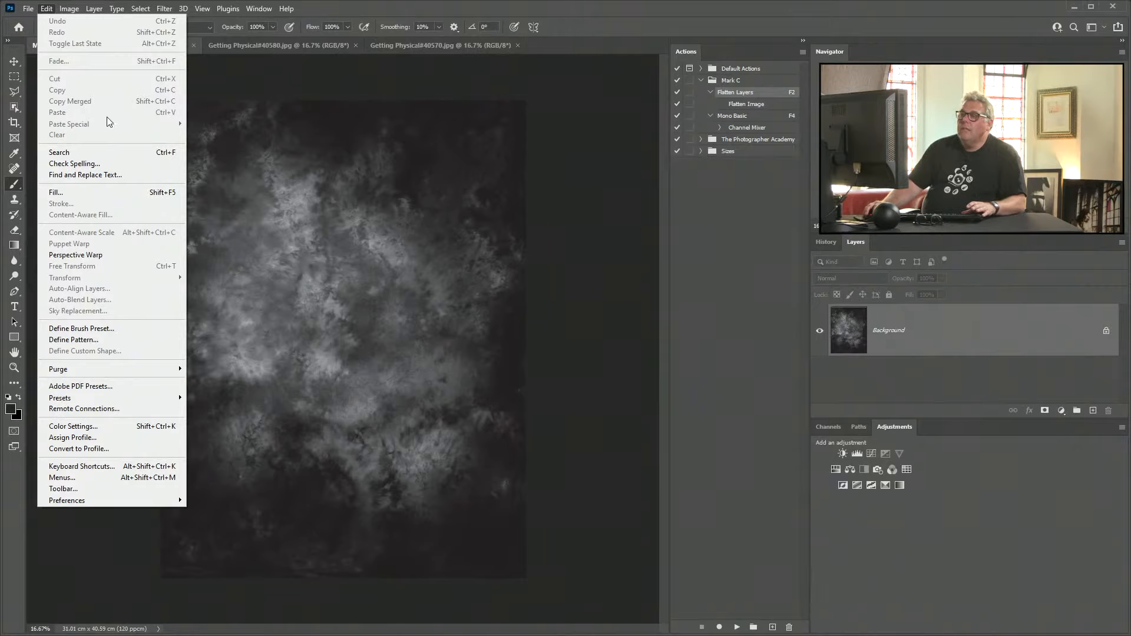
pyautogui.click(431, 19)
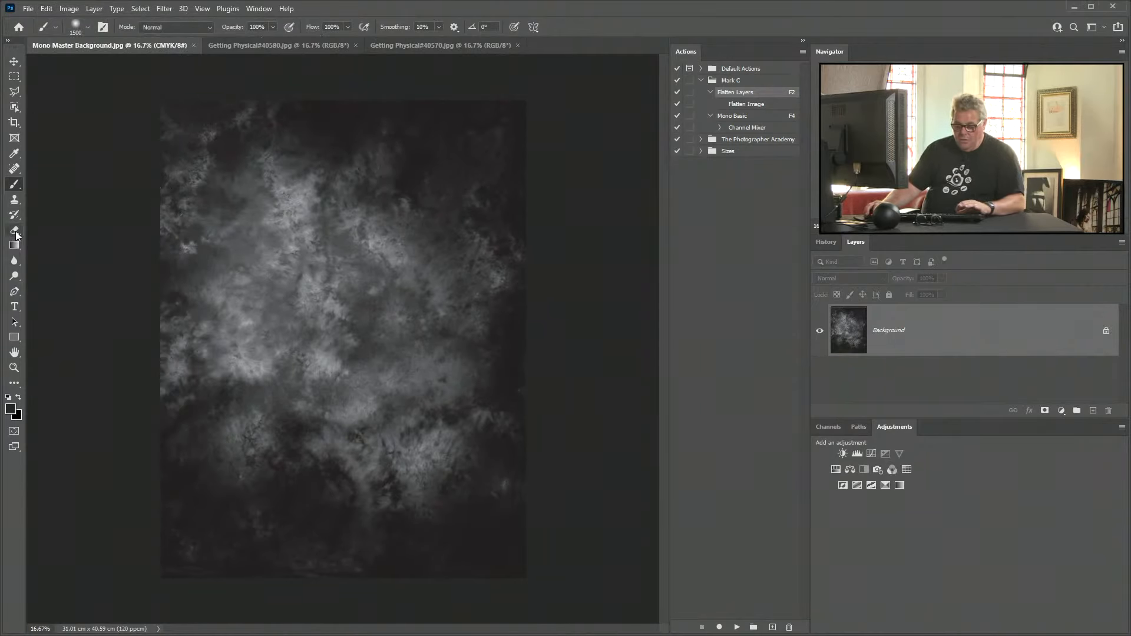
# Use the Move tool to copy the mono background texture into the Getting Physical#40570.jpg document as a new layer
pyautogui.press('v')
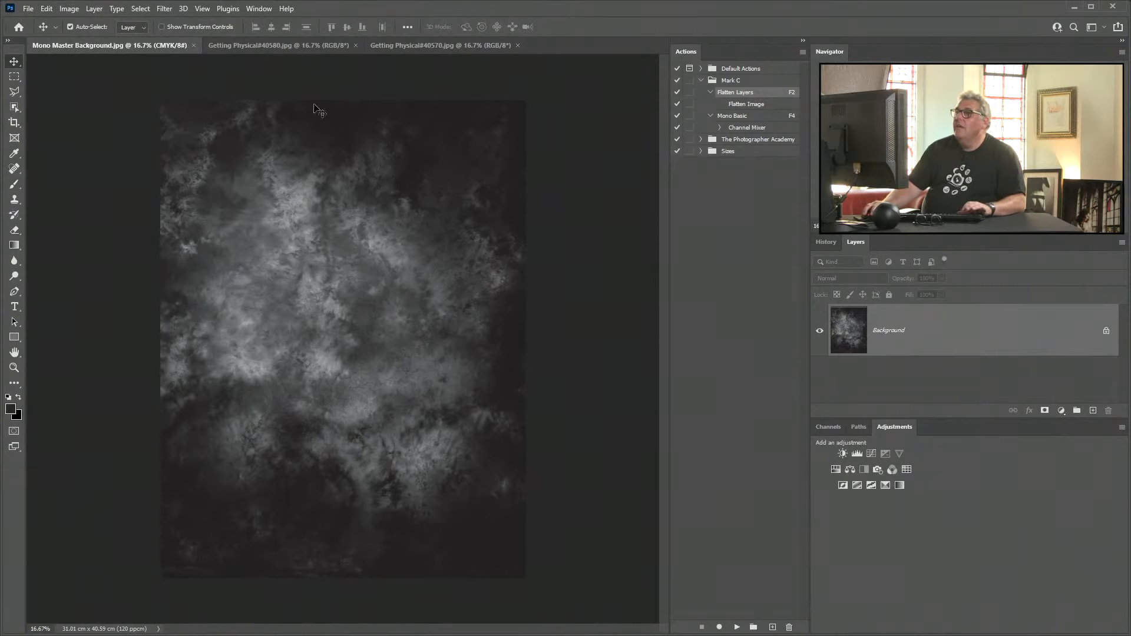
pyautogui.moveTo(446, 49); pyautogui.dragTo(320, 328)
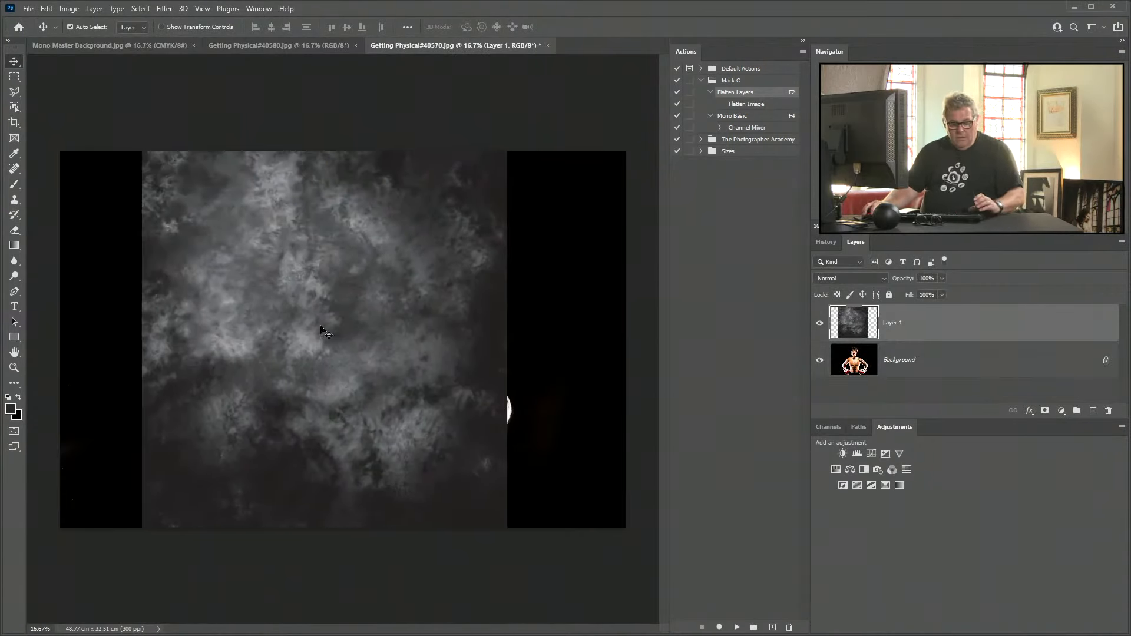
# Rotate the mono texture layer about 89°, enlarge it to about 119% to cover the photo, and set its blend mode to Lighten
pyautogui.hotkey('ctrl', '-')
pyautogui.hotkey('ctrl', 't')
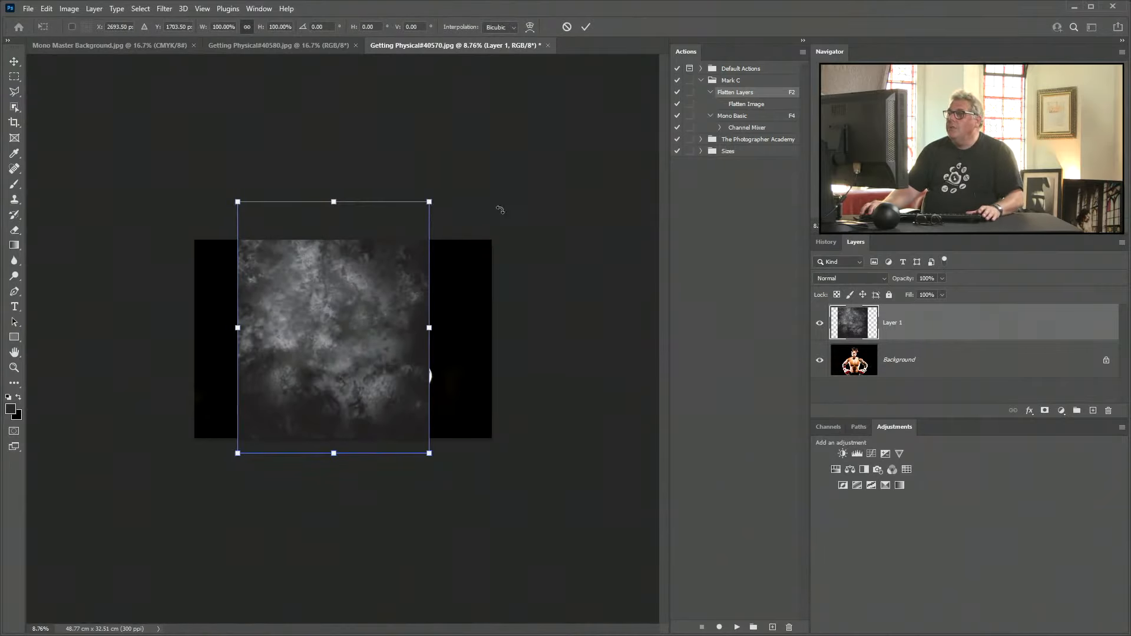
pyautogui.moveTo(497, 210); pyautogui.dragTo(517, 494)
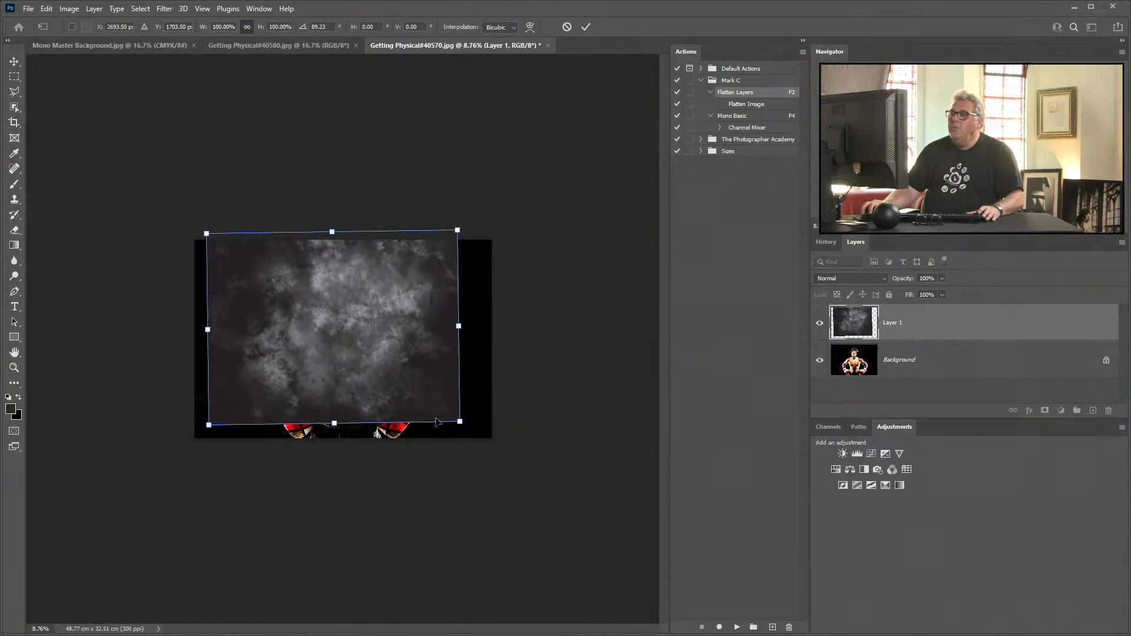
pyautogui.moveTo(200, 230); pyautogui.dragTo(189, 220)
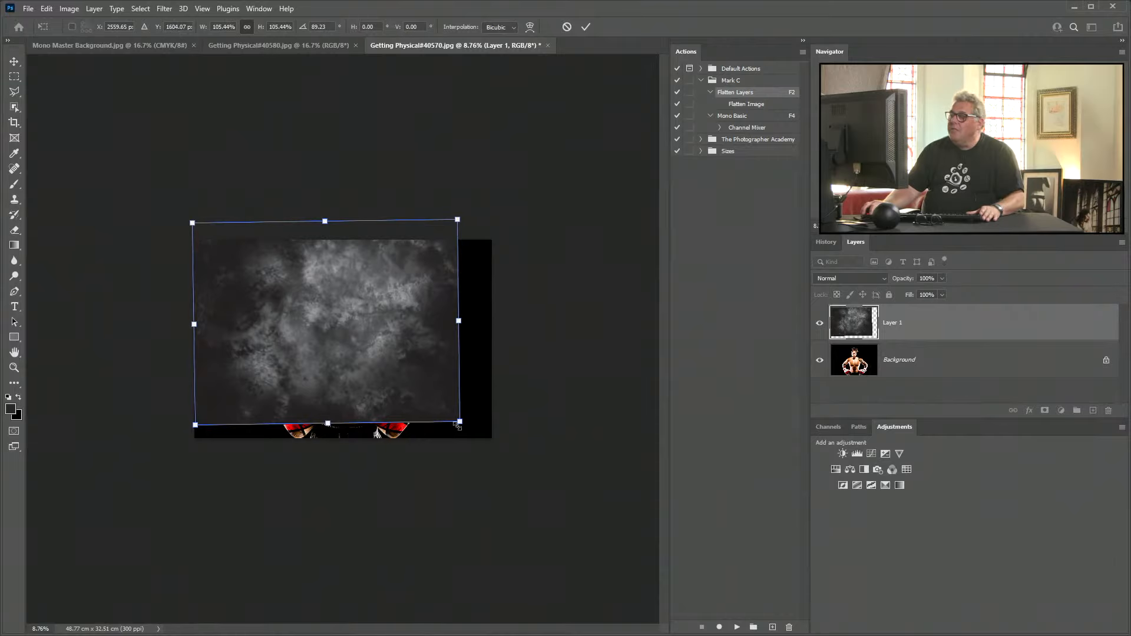
pyautogui.moveTo(458, 425); pyautogui.dragTo(494, 454)
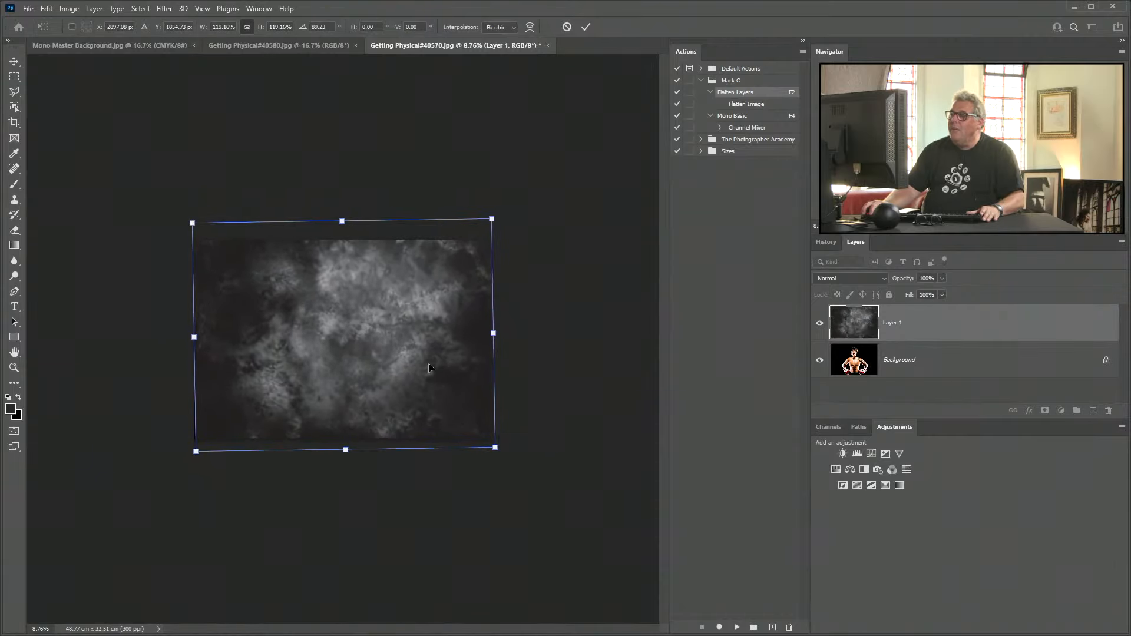
pyautogui.press('Return')
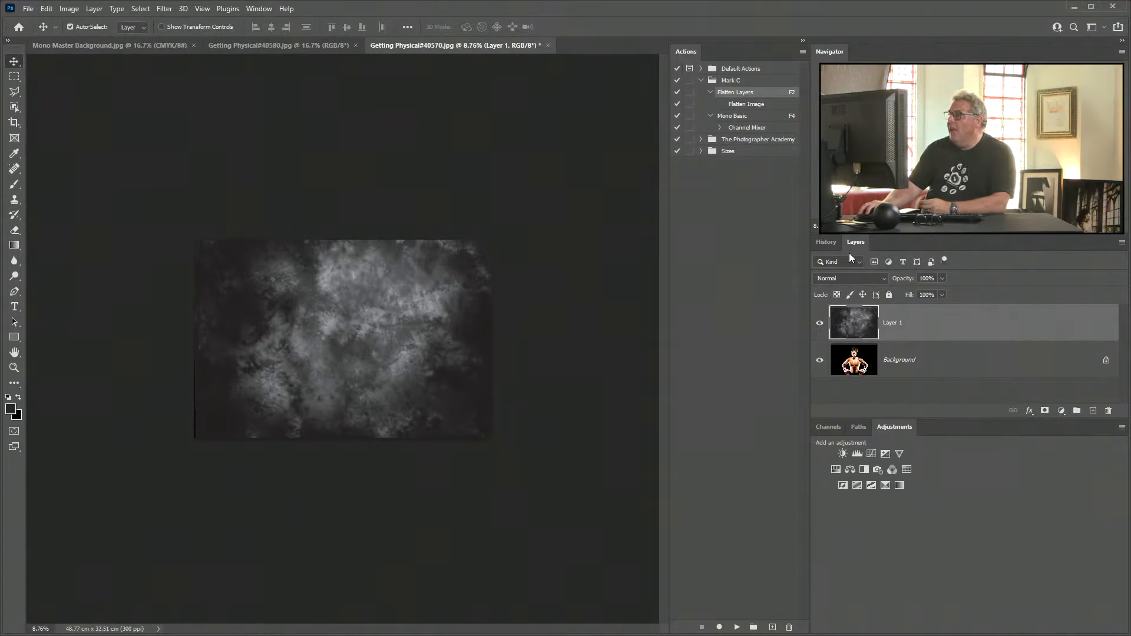
pyautogui.click(848, 281)
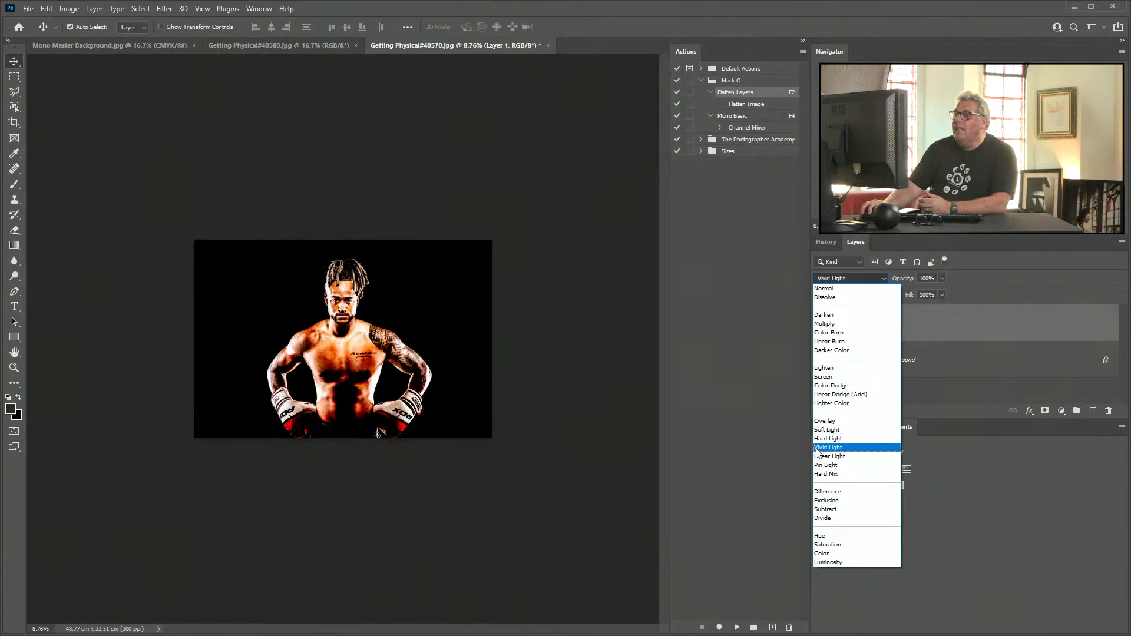
pyautogui.click(823, 369)
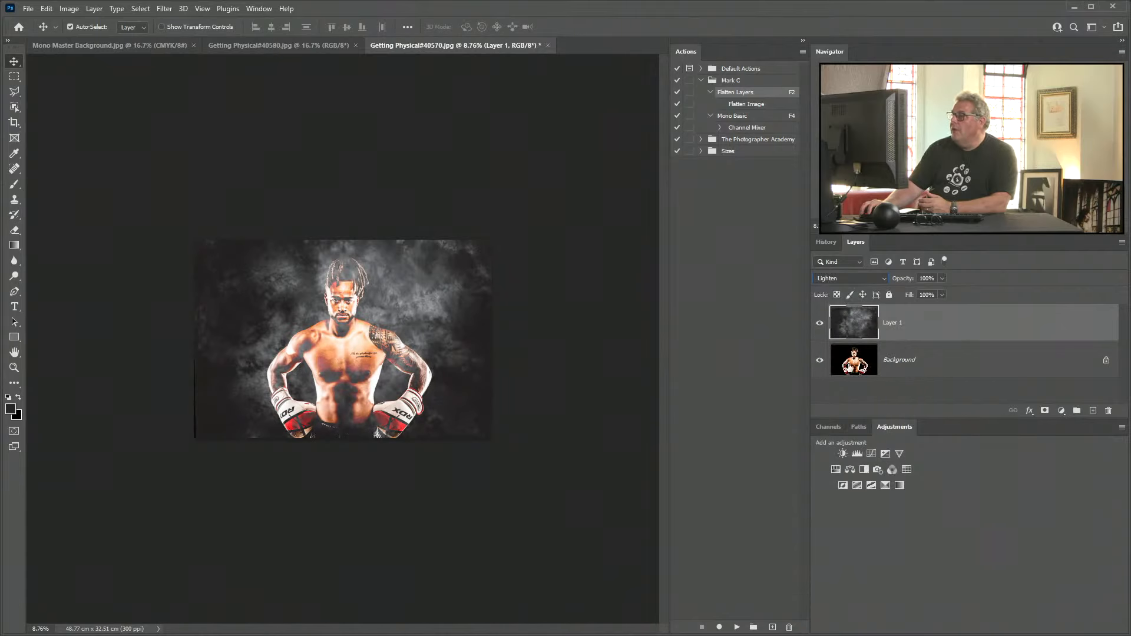
# Select the boxer on the Background layer with Select Subject, copy him to a new layer, and move it above the texture layer
pyautogui.click(852, 366)
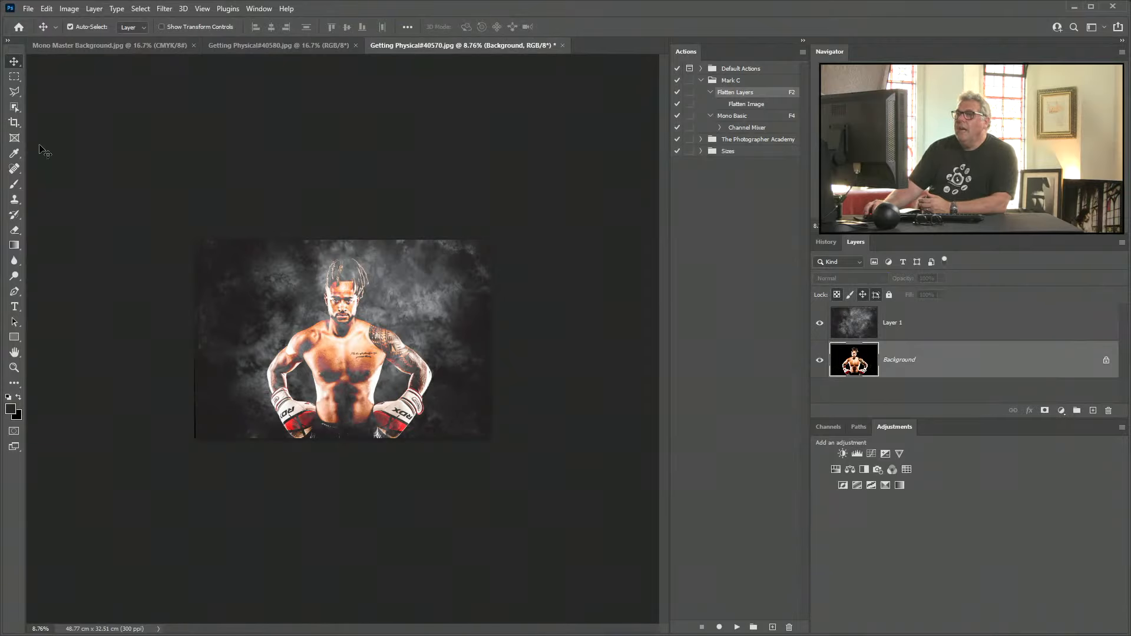
pyautogui.click(14, 106)
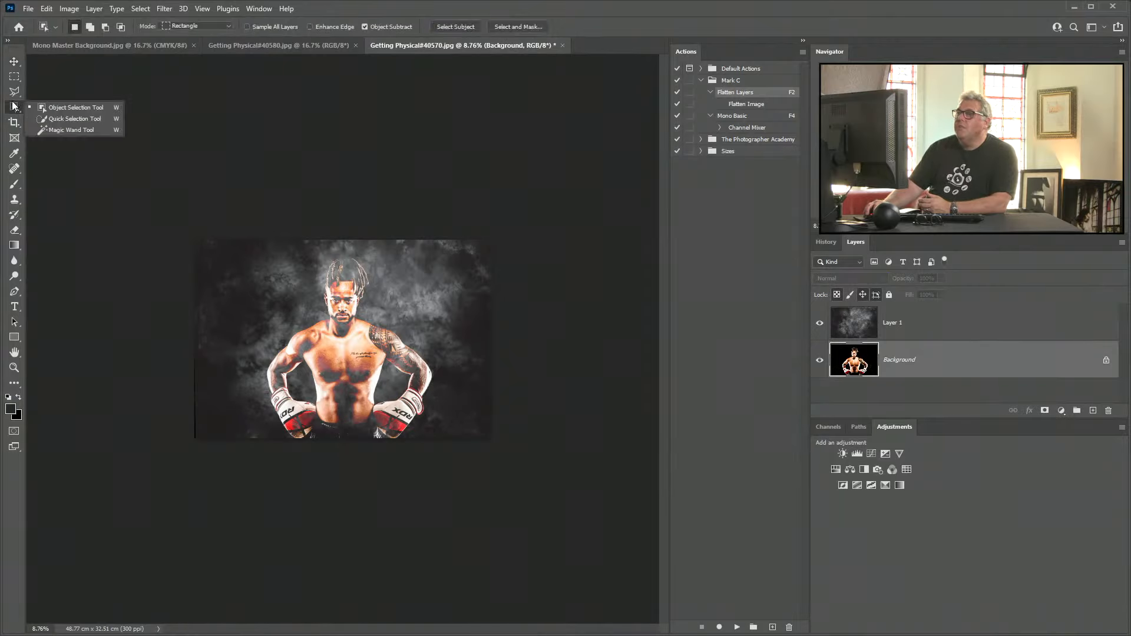
pyautogui.click(455, 26)
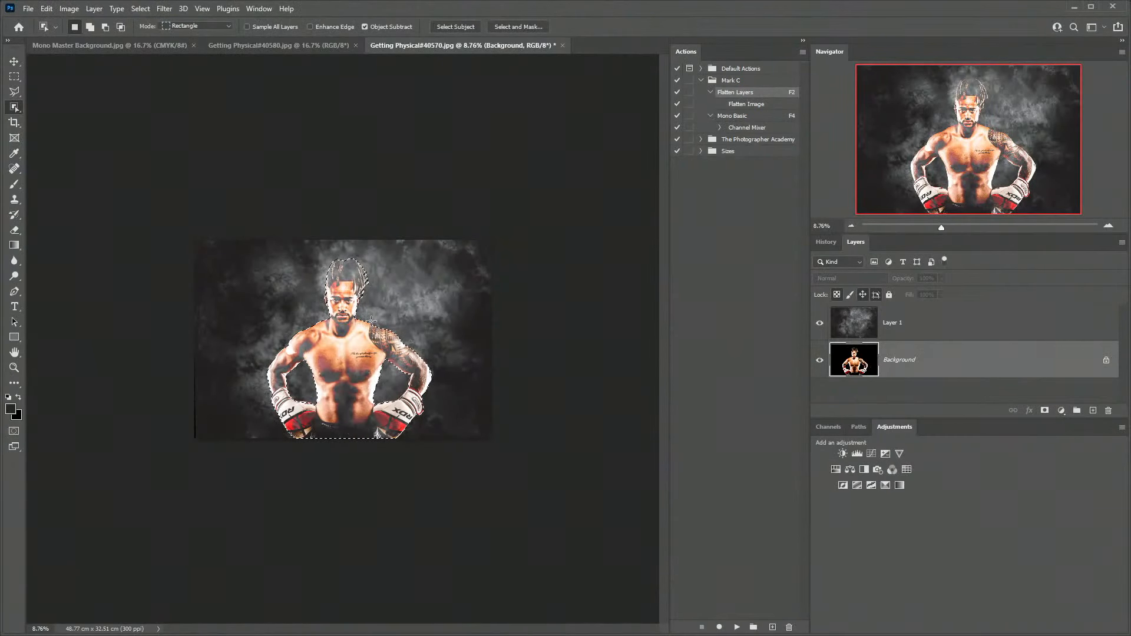
pyautogui.hotkey('ctrl', '+')
pyautogui.scroll(1, 423, 297)
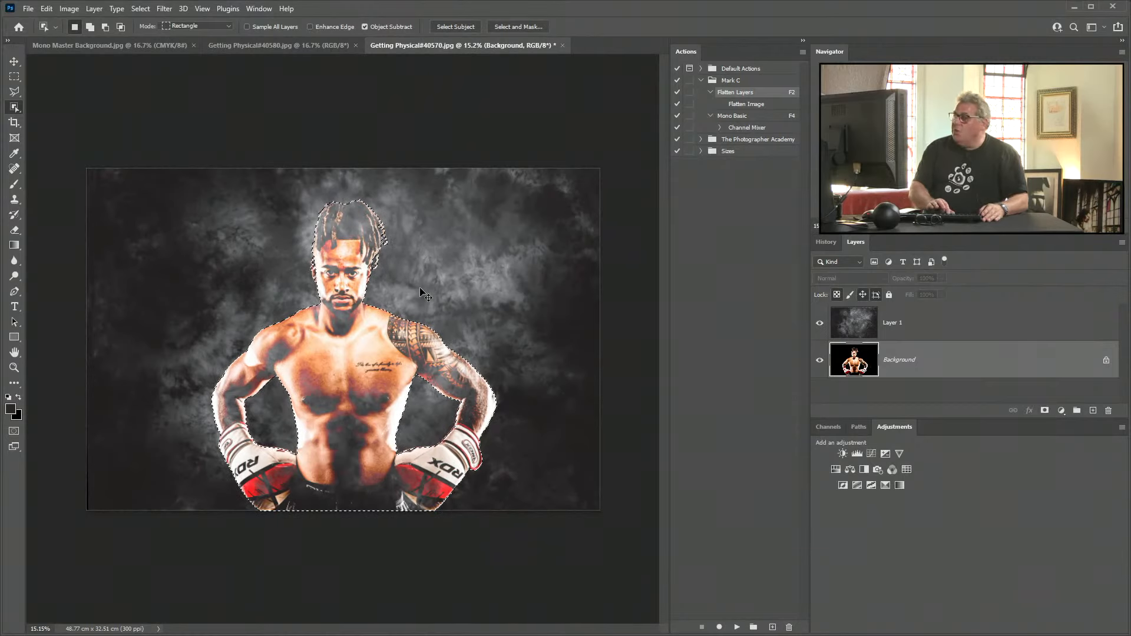
pyautogui.hotkey('ctrl', 'j')
pyautogui.moveTo(882, 356); pyautogui.dragTo(910, 312)
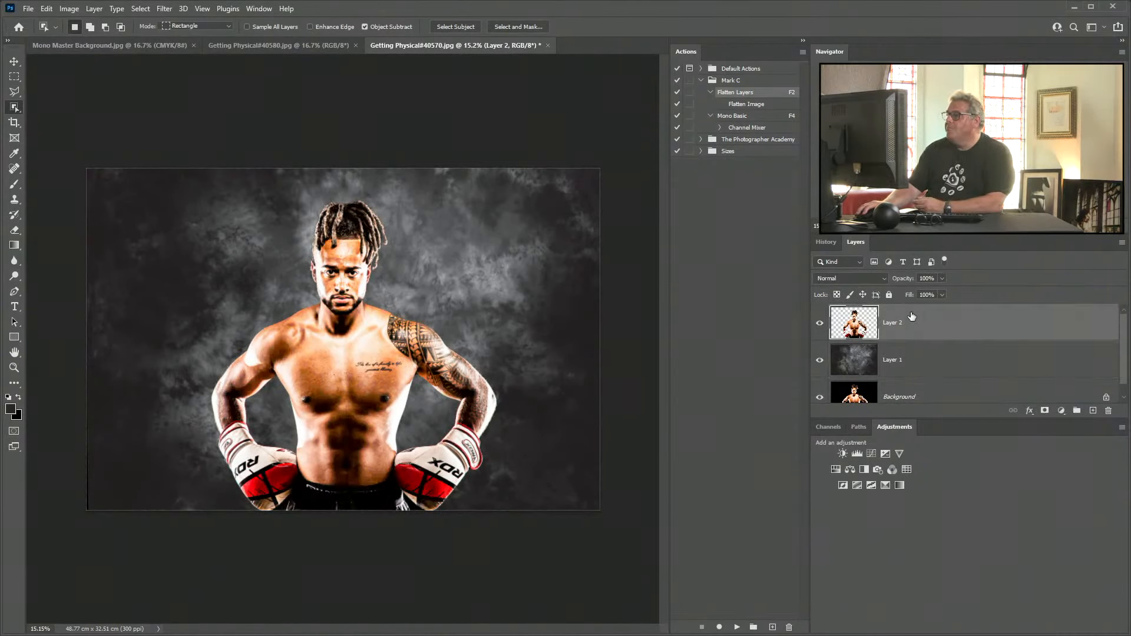
pyautogui.hotkey('ctrl', '-')
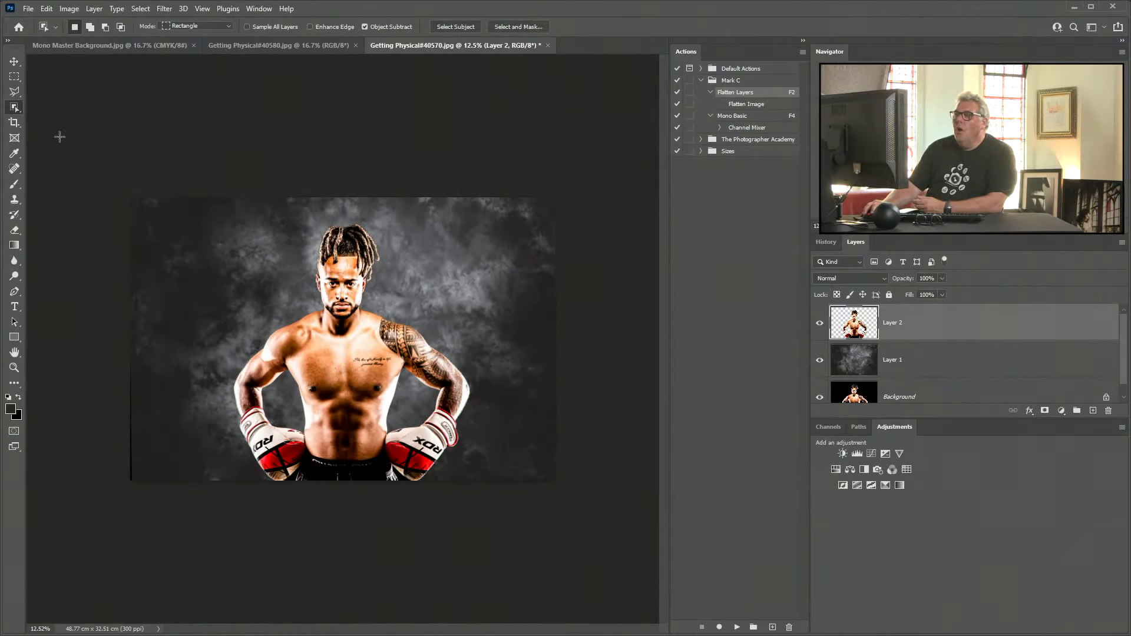
# Darken the texture layer with Levels by raising the black input level to 55
pyautogui.click(15, 65)
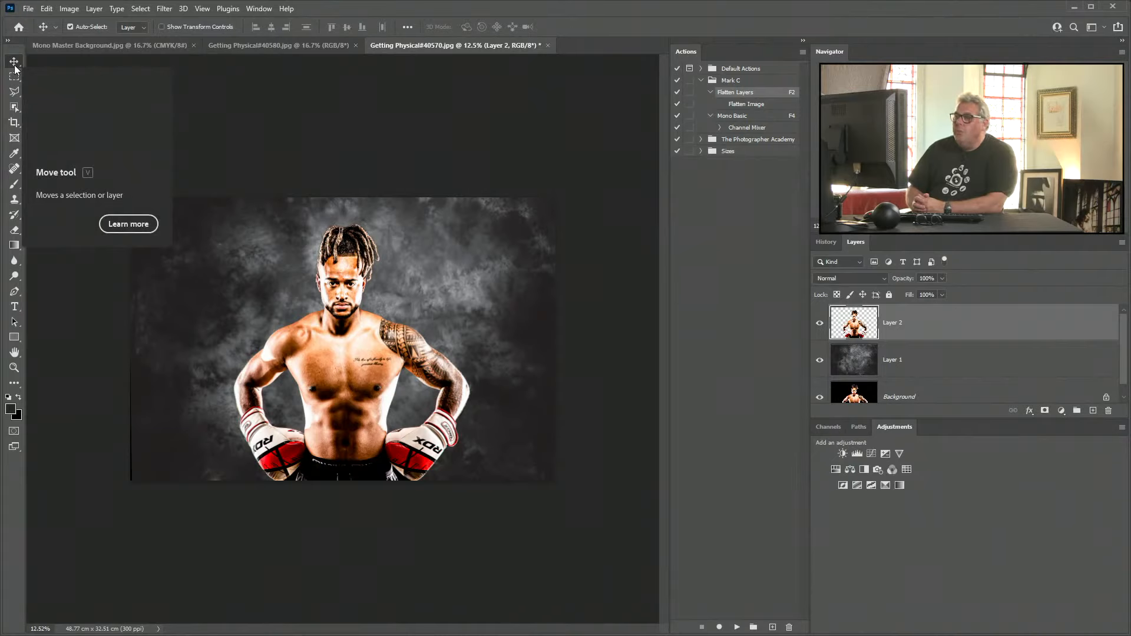
pyautogui.click(420, 138)
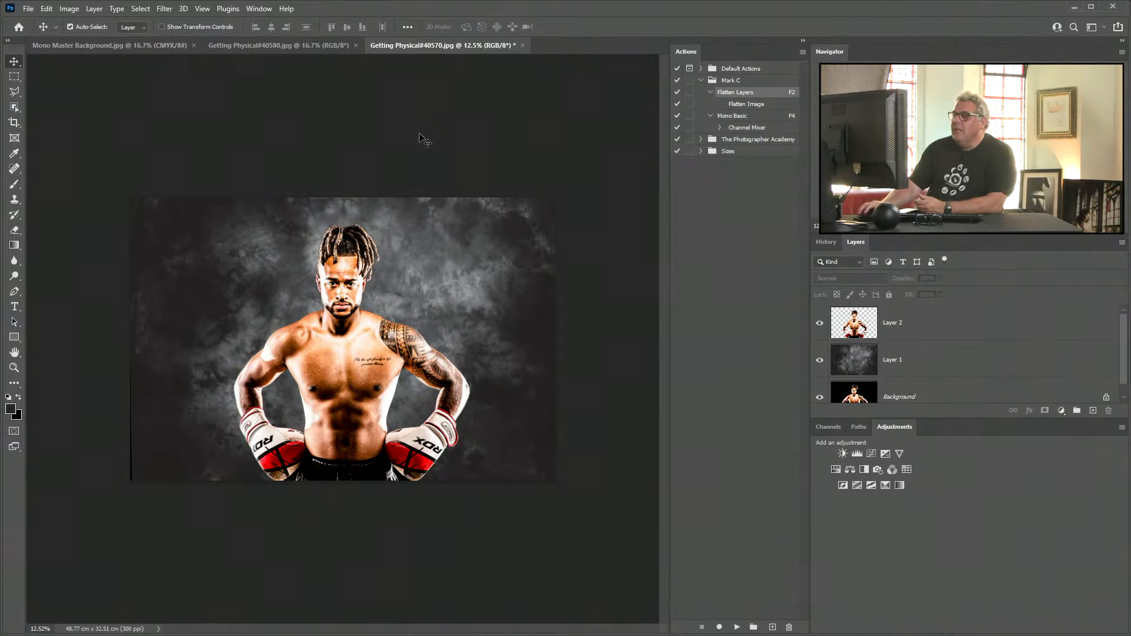
pyautogui.click(924, 361)
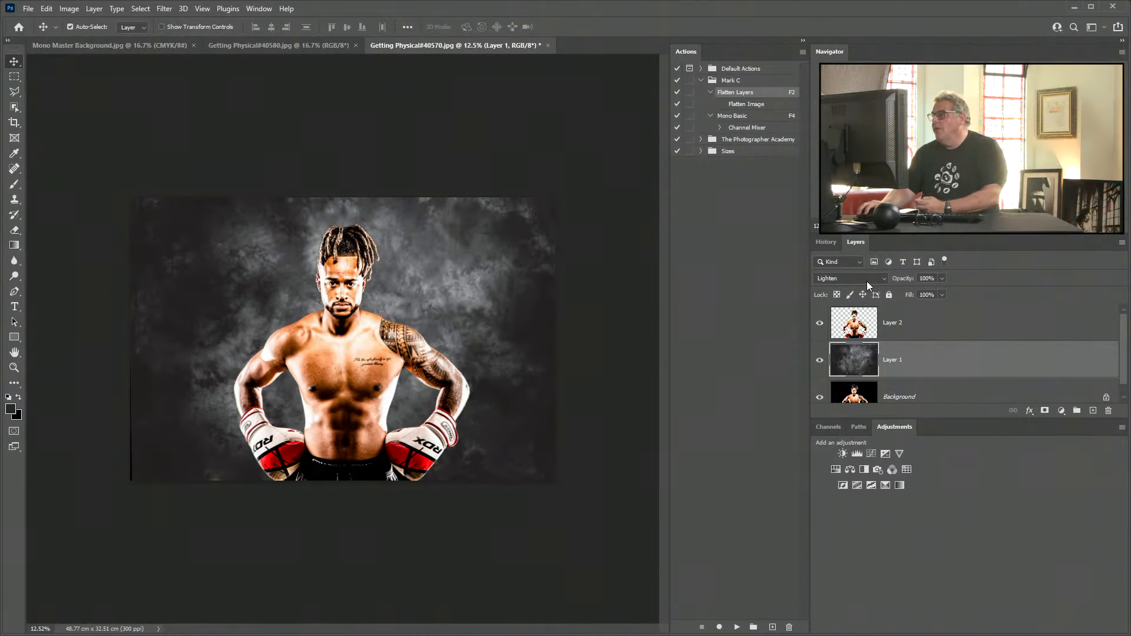
pyautogui.hotkey('ctrl', 'l')
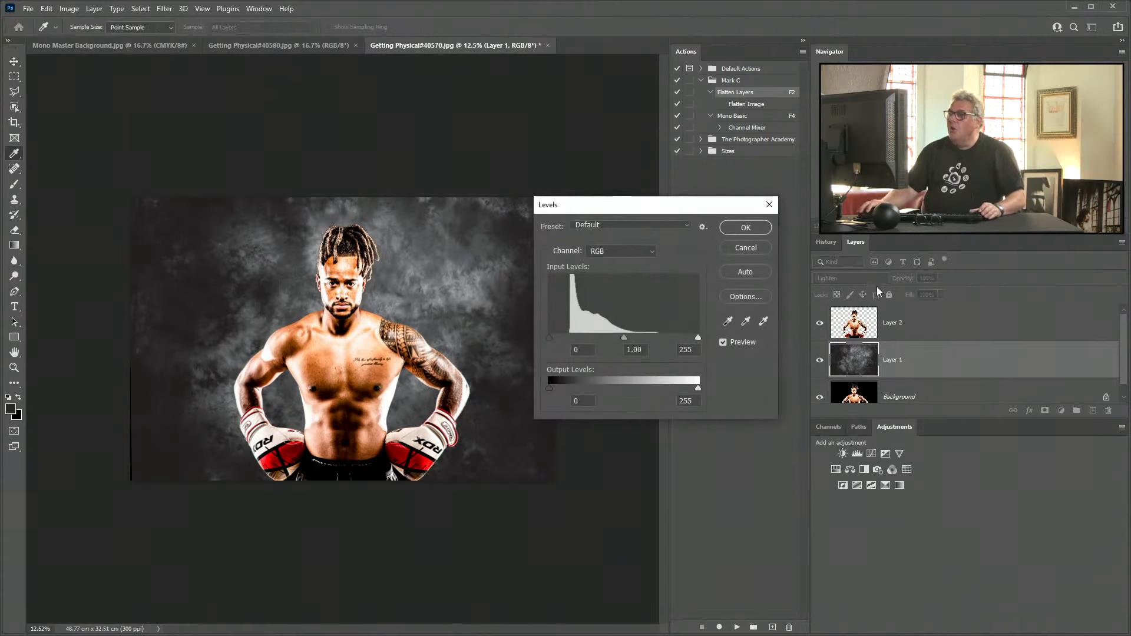
pyautogui.moveTo(549, 336); pyautogui.dragTo(585, 335)
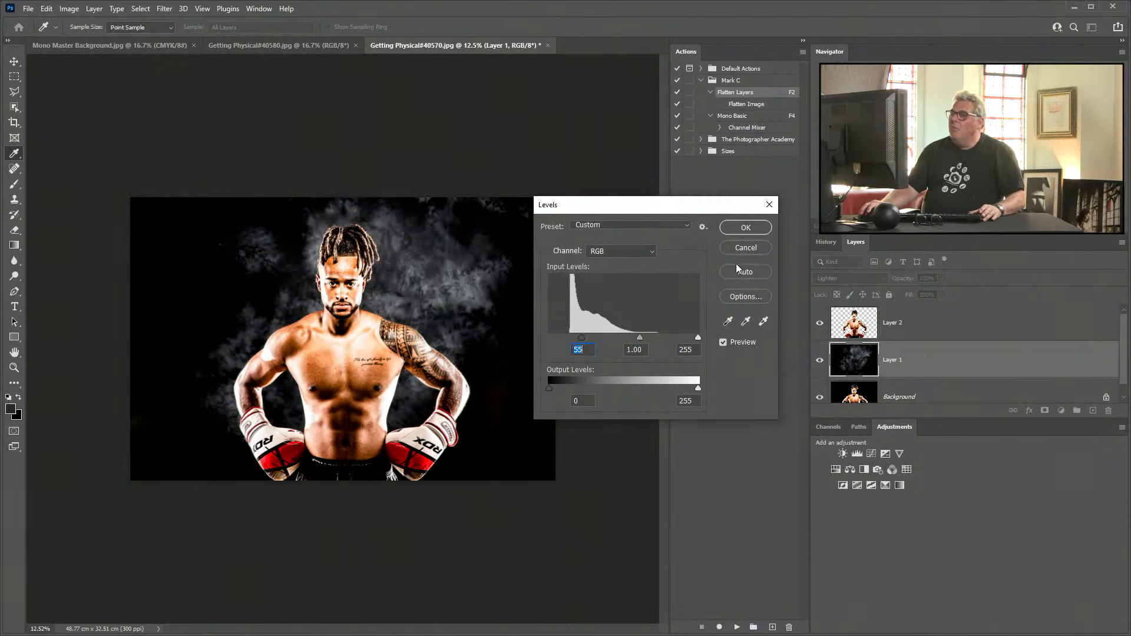
pyautogui.click(745, 228)
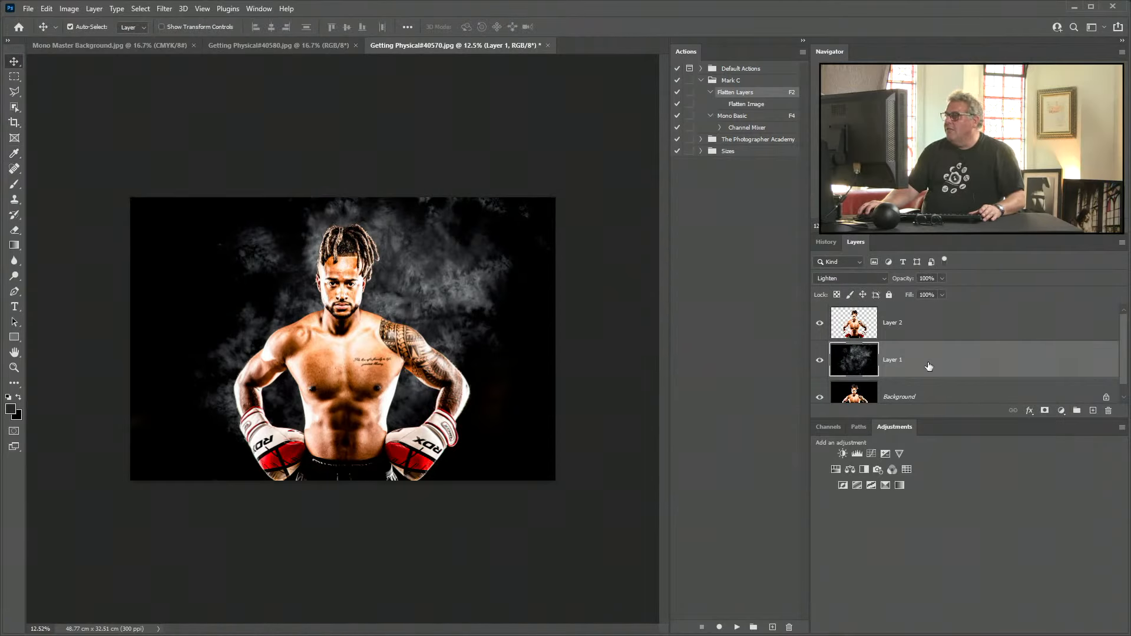
# Soften the texture layer with a slight Gaussian Blur, using a radius well below 37.4 pixels
pyautogui.click(164, 9)
pyautogui.moveTo(171, 161)
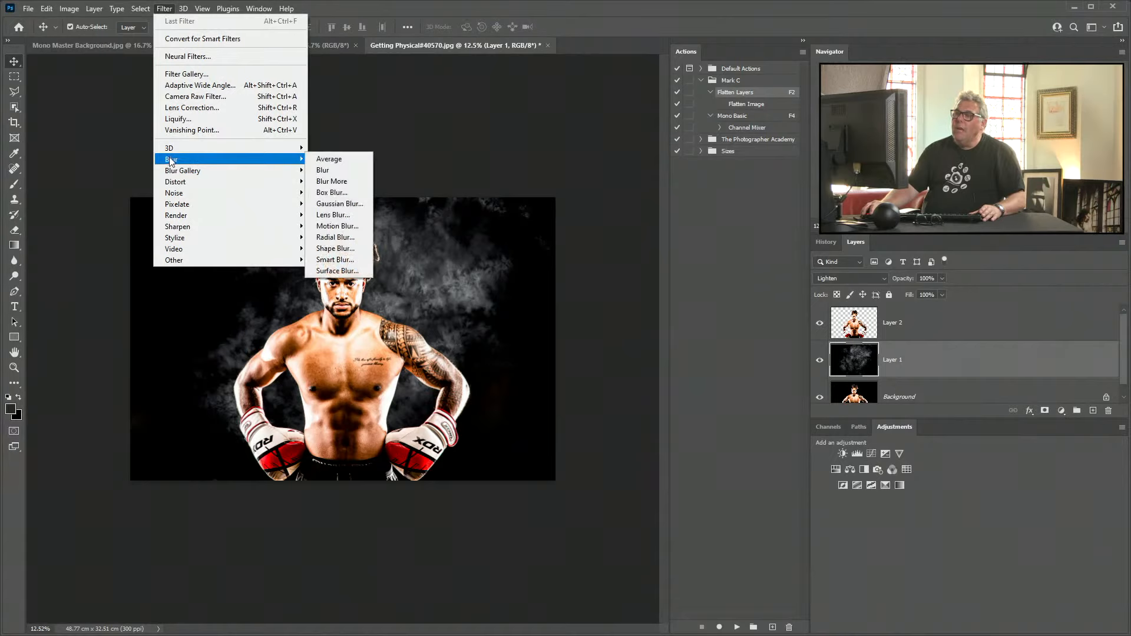
pyautogui.click(350, 204)
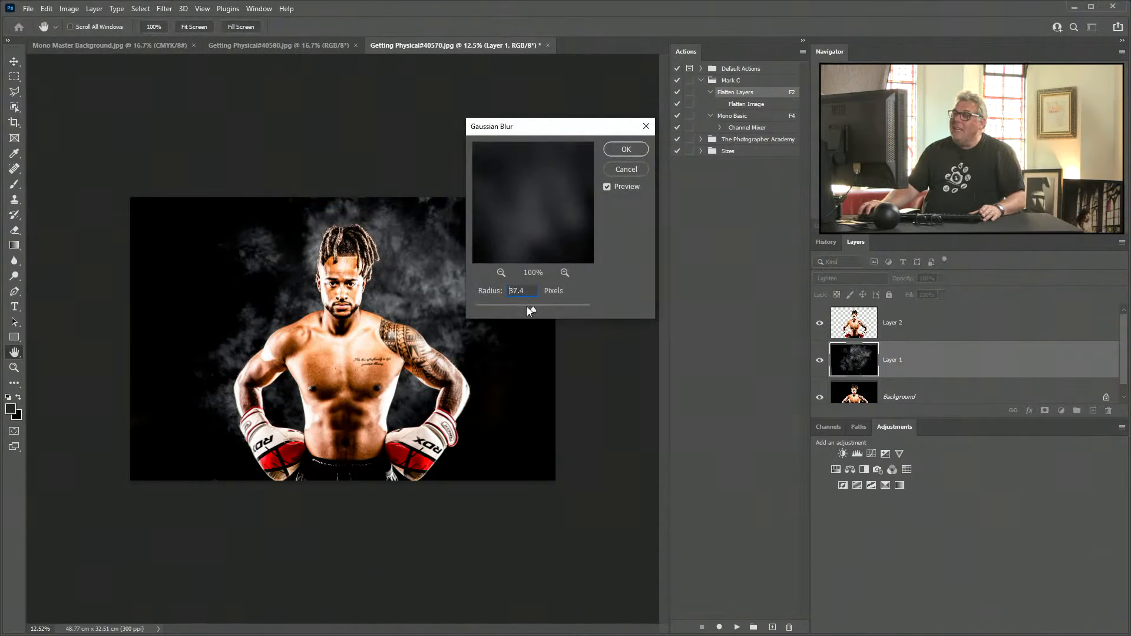
pyautogui.moveTo(531, 311); pyautogui.dragTo(496, 308)
pyautogui.click(625, 150)
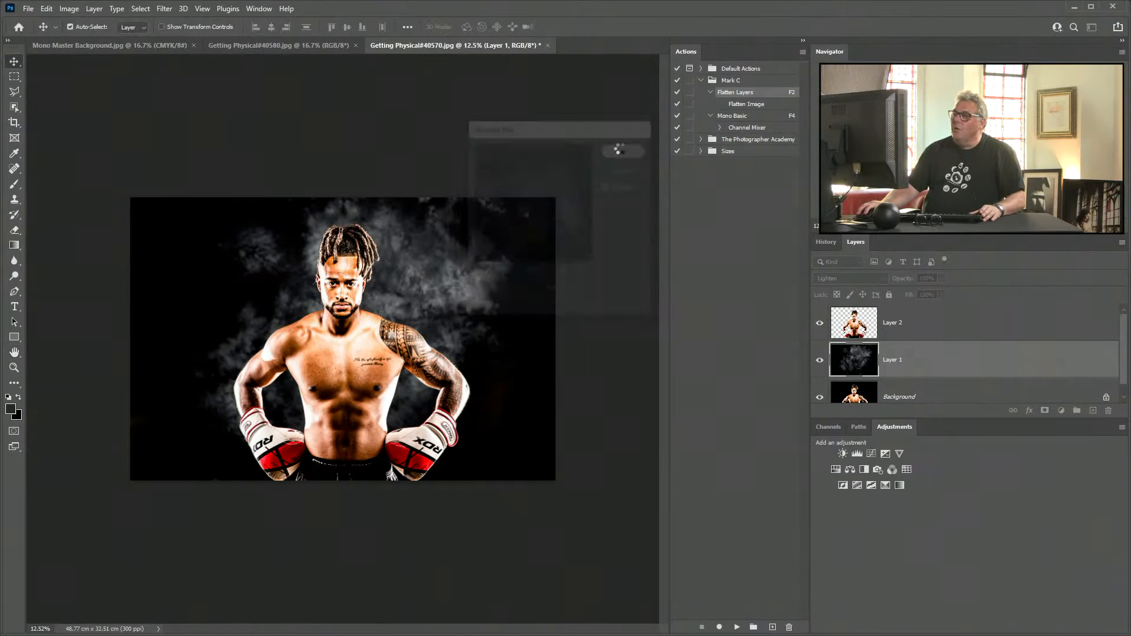
pyautogui.scroll(3, 436, 281)
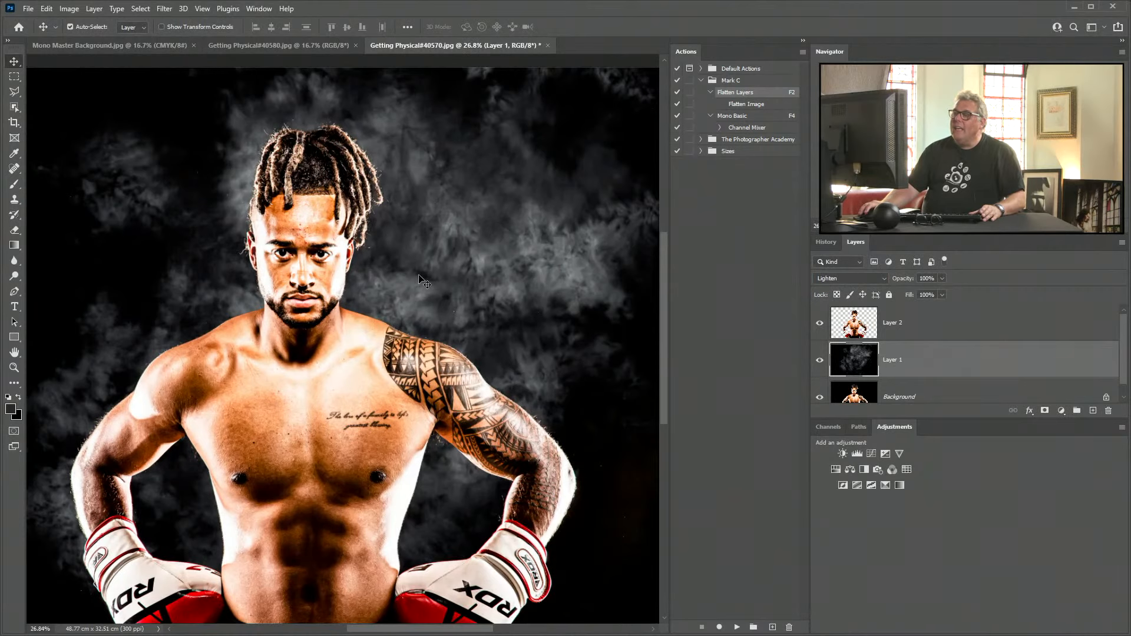
pyautogui.scroll(1, 415, 278)
# Toggle the visibility of the boxer cut-out and texture layers to compare the composite with the original photo, leaving both layers shown
pyautogui.moveTo(820, 326); pyautogui.dragTo(821, 360)
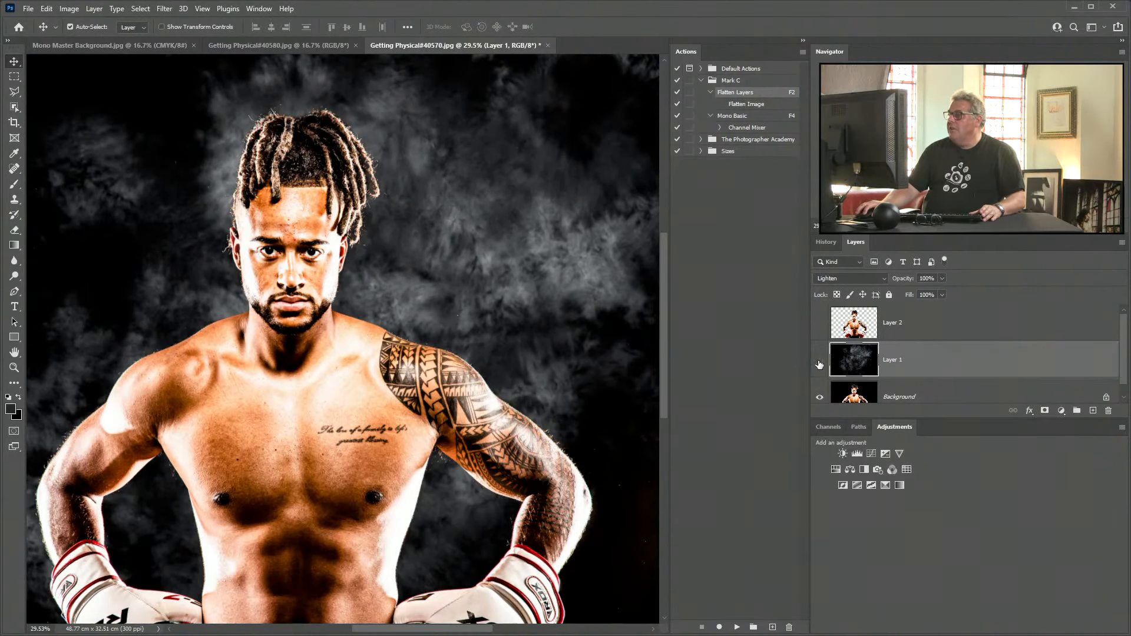
pyautogui.scroll(-1, 824, 361)
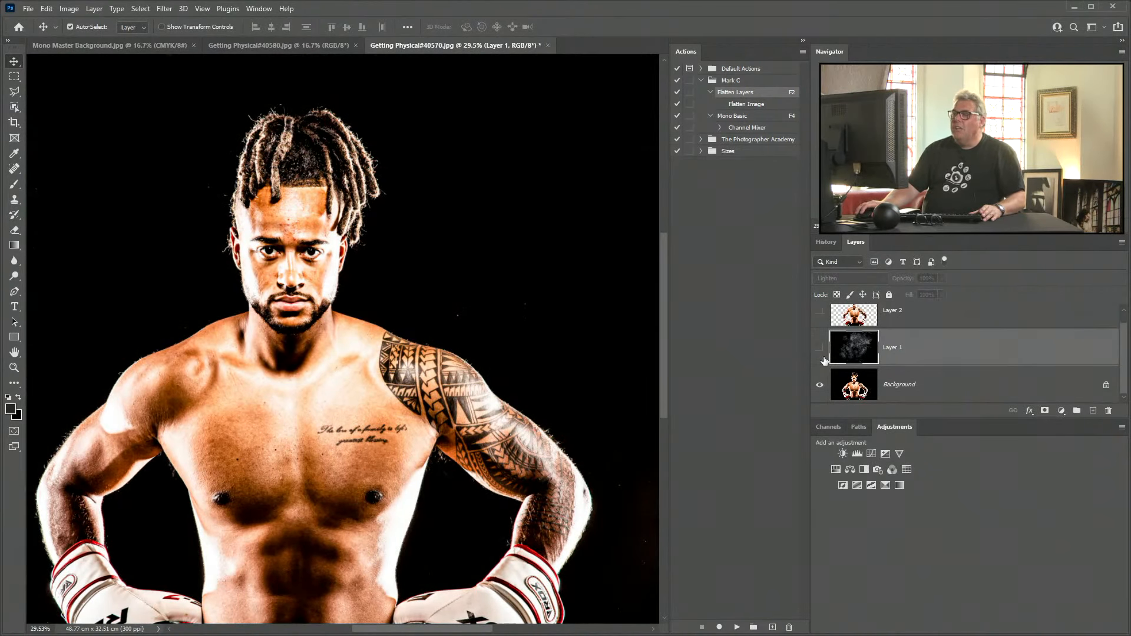
pyautogui.scroll(5, 291, 262)
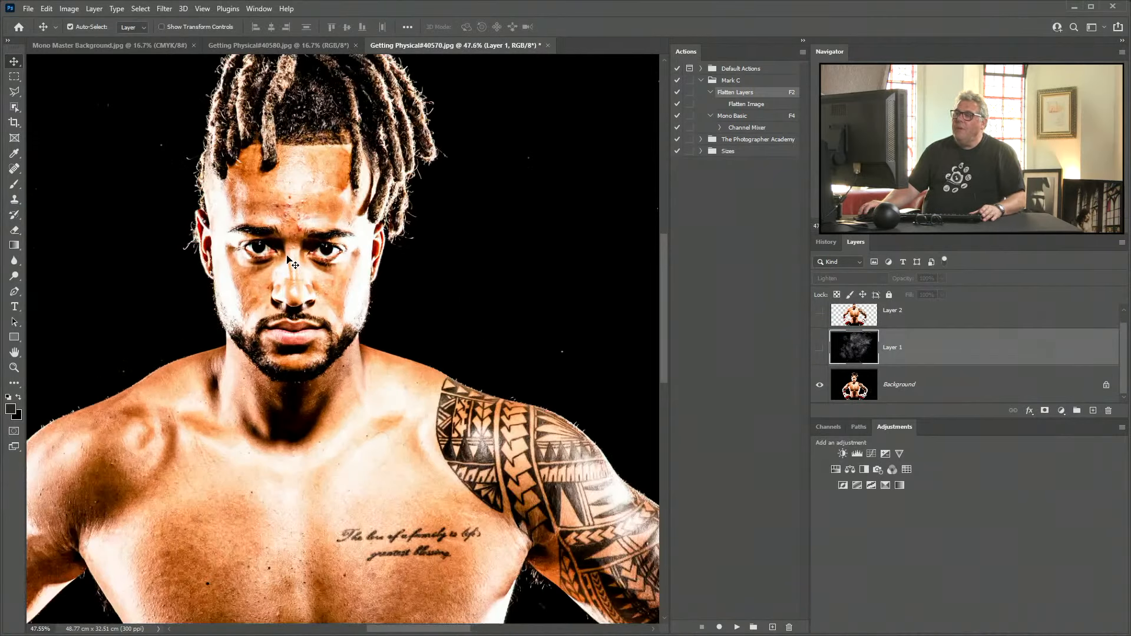
pyautogui.scroll(-5, 309, 360)
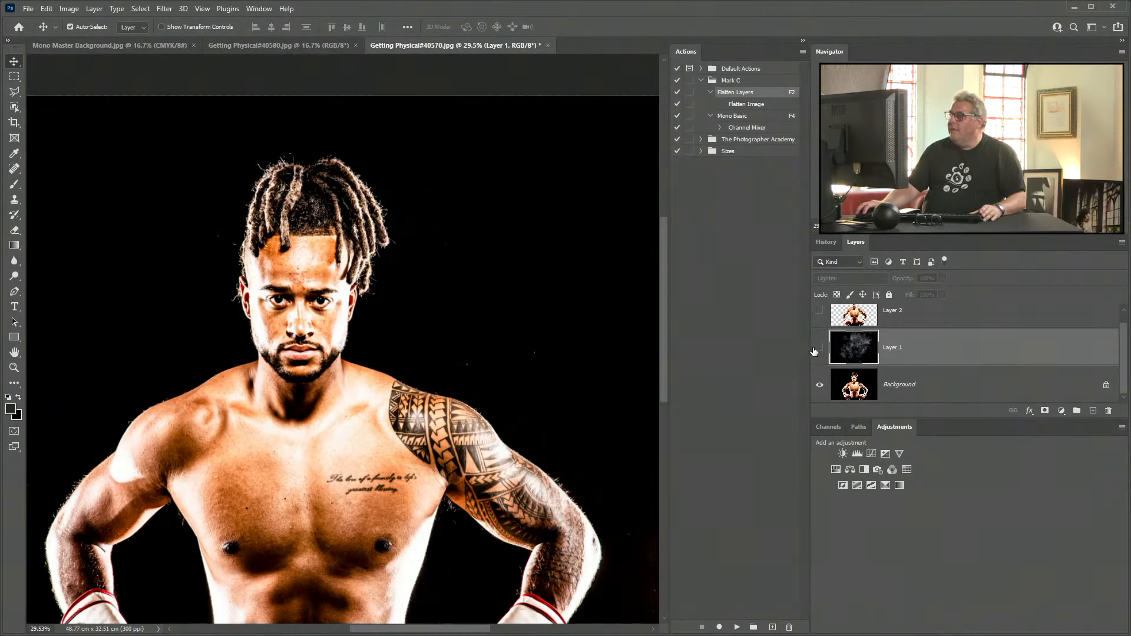
pyautogui.click(820, 312)
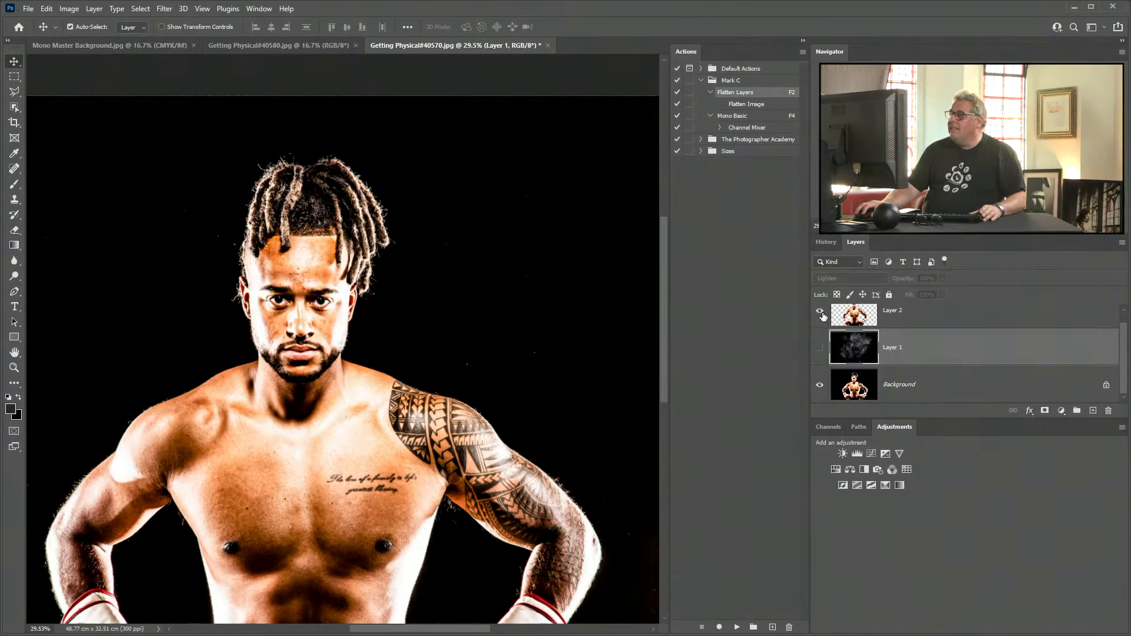
pyautogui.click(820, 311)
pyautogui.click(820, 349)
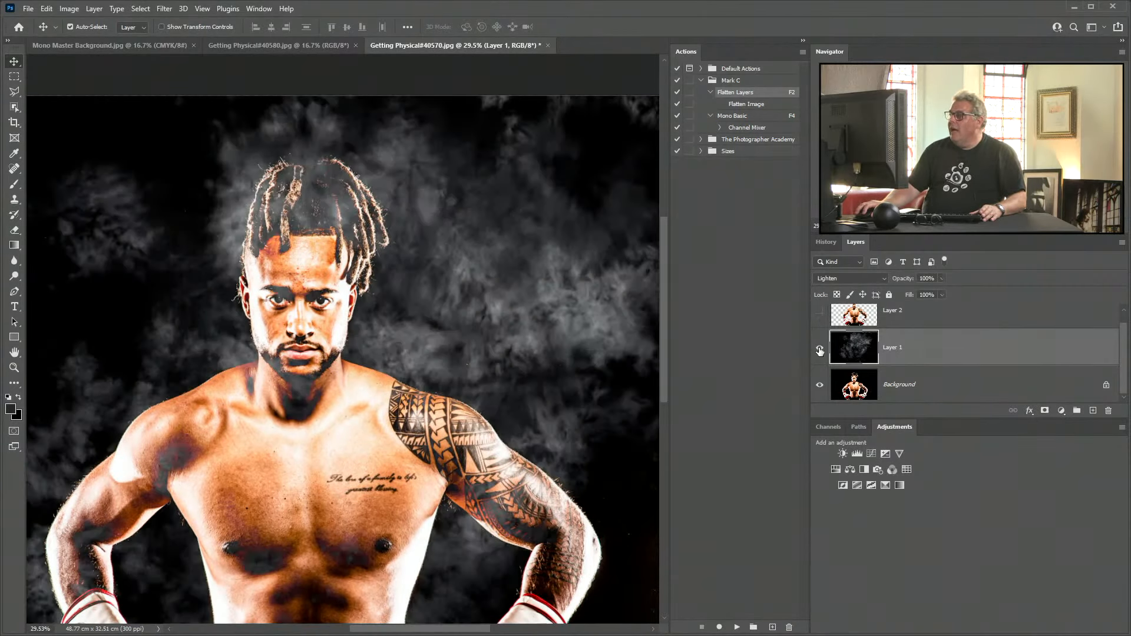
pyautogui.scroll(-2, 404, 309)
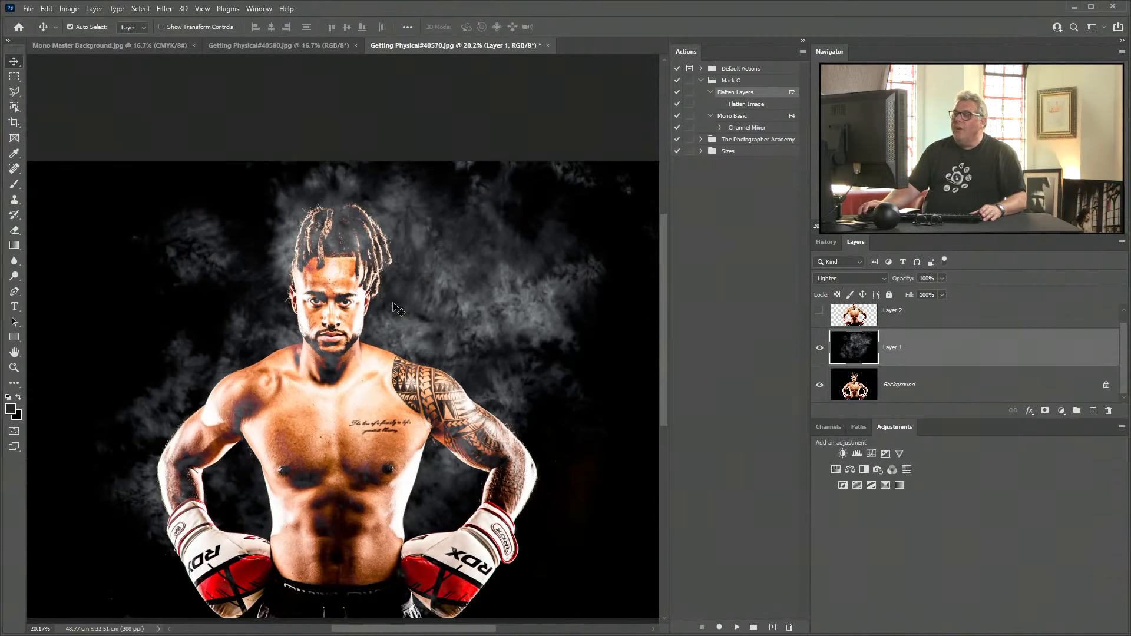
pyautogui.click(820, 316)
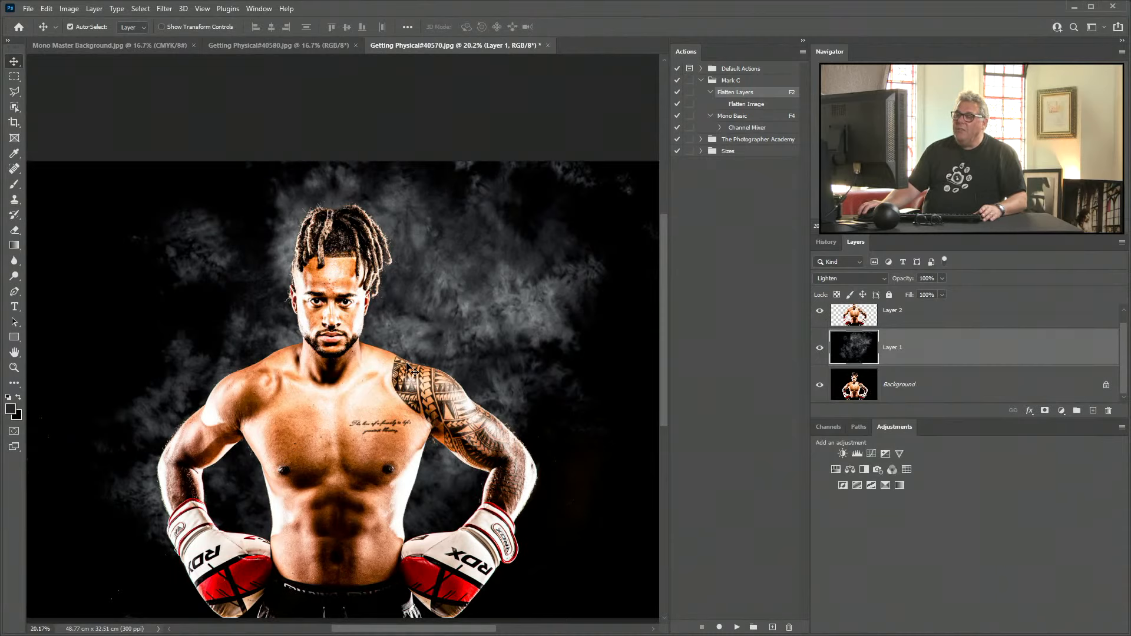
pyautogui.hotkey('ctrl', '0')
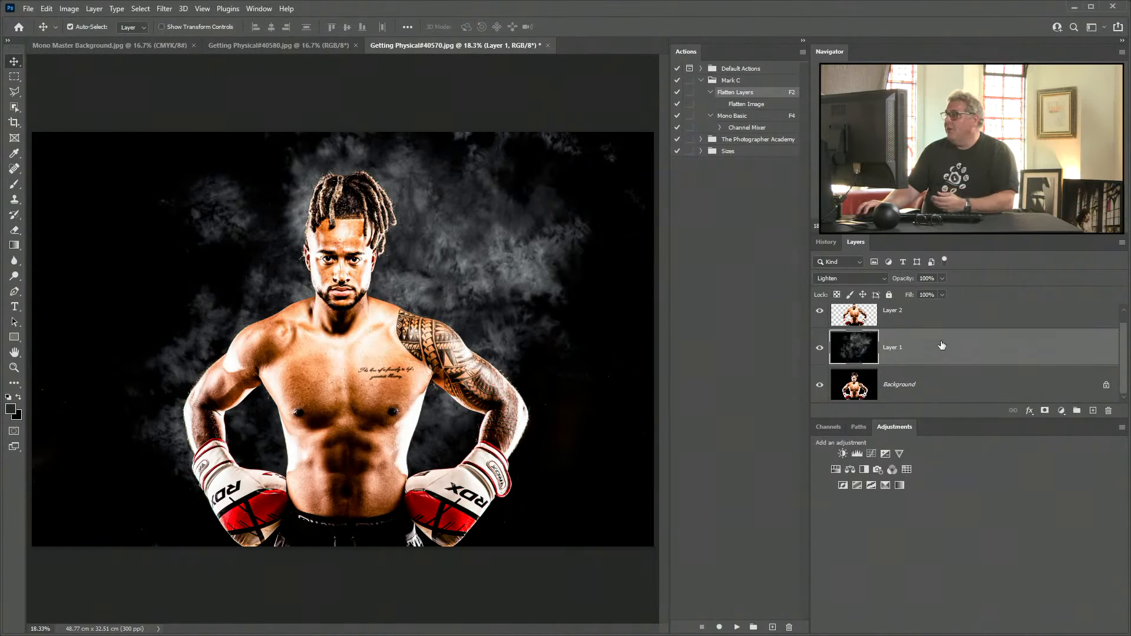
# Convert the texture layer Layer 1 to a smart object and replace its contents with Sport Lights.jpg
pyautogui.rightClick(949, 356)
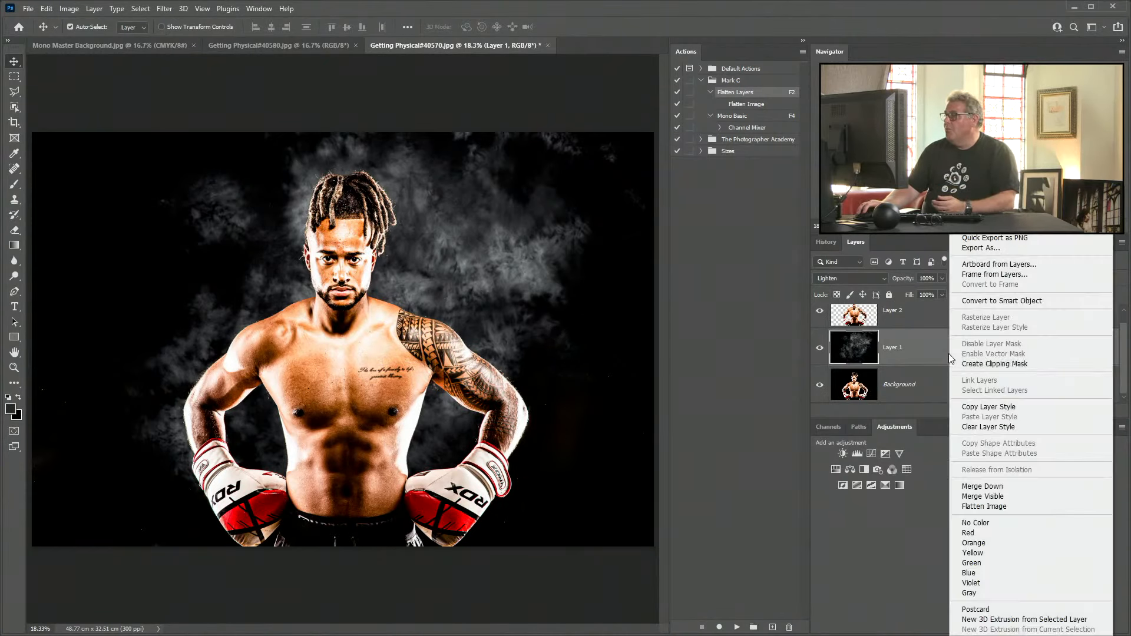
pyautogui.click(990, 302)
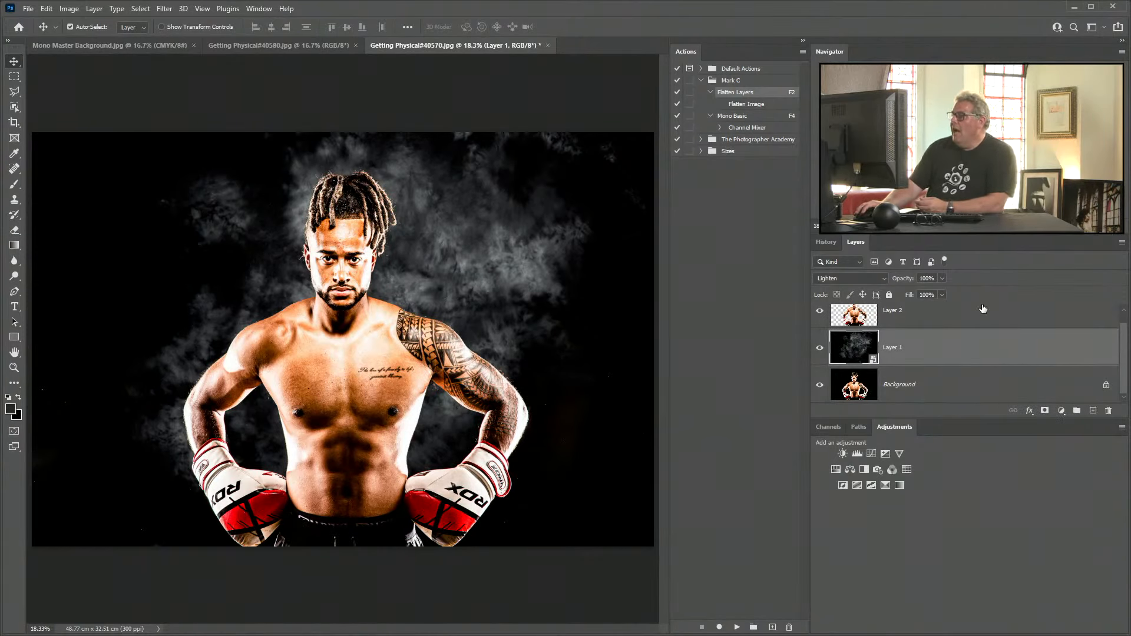
pyautogui.rightClick(945, 354)
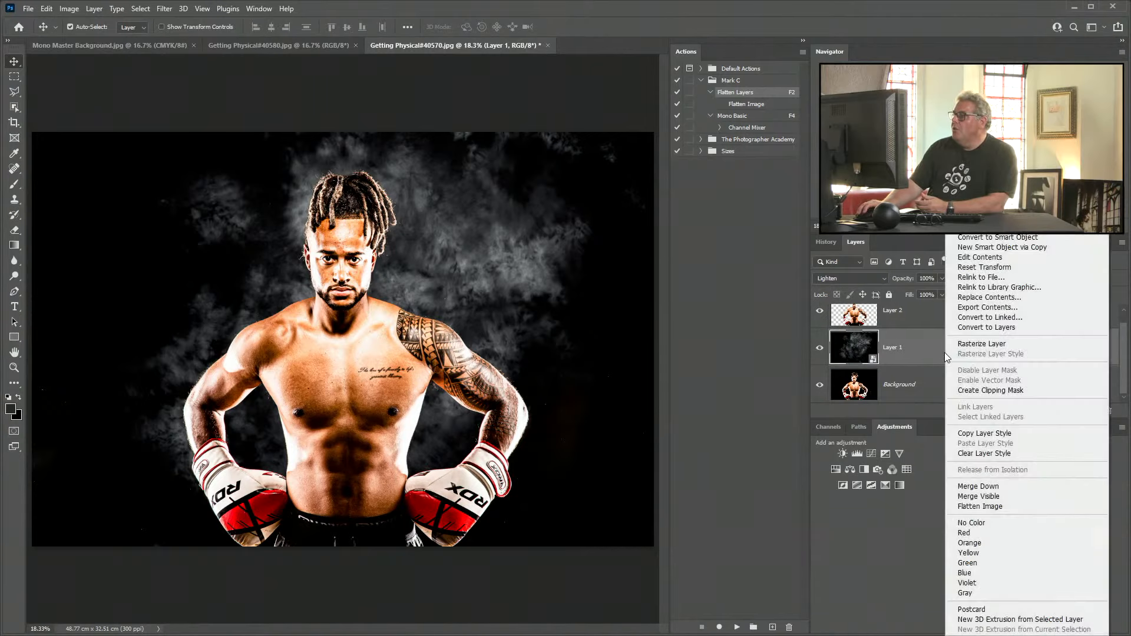
pyautogui.click(972, 298)
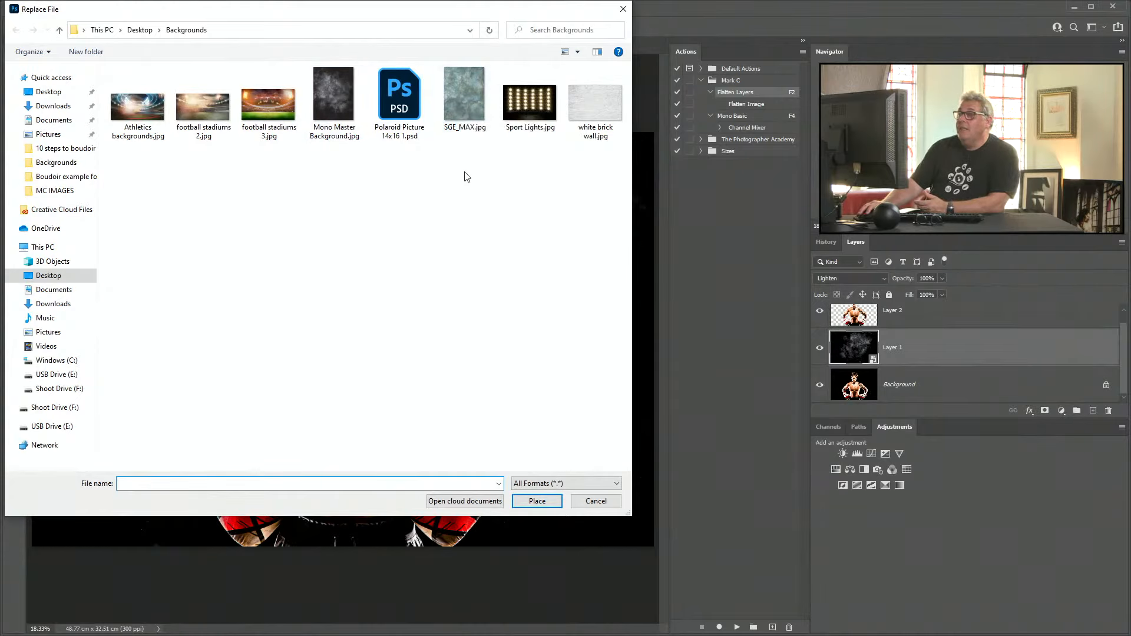
pyautogui.doubleClick(521, 100)
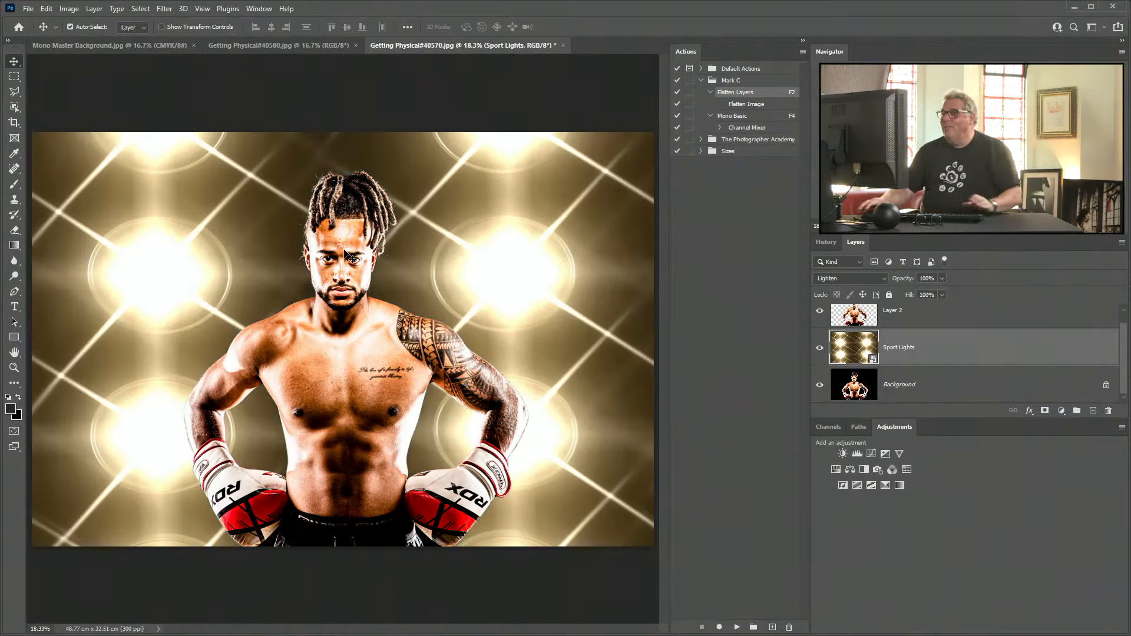
# Scale the Sport Lights layer down to about 29.94% with Free Transform and position it so the lights fill the canvas behind the boxer
pyautogui.scroll(-3, 365, 282)
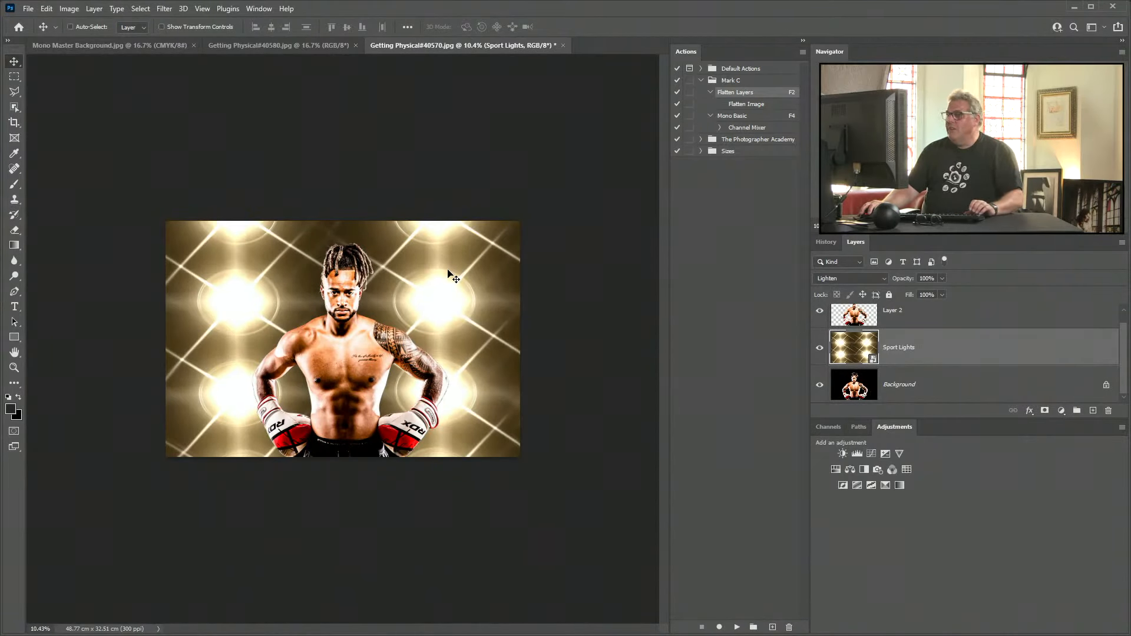
pyautogui.press('ctrl')
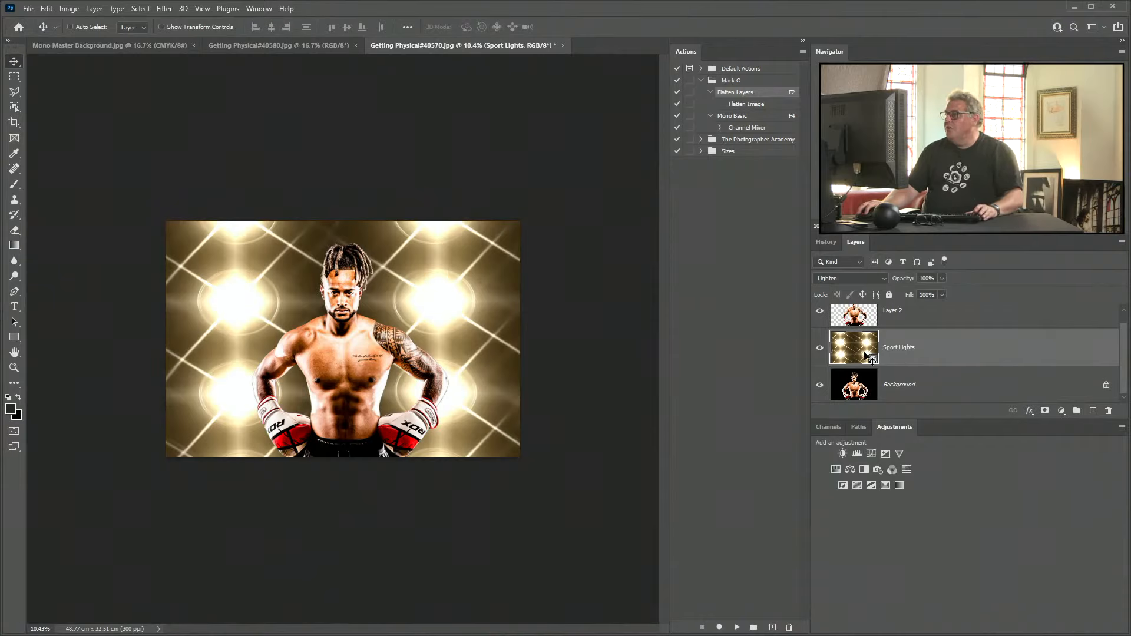
pyautogui.hotkey('ctrl', 't')
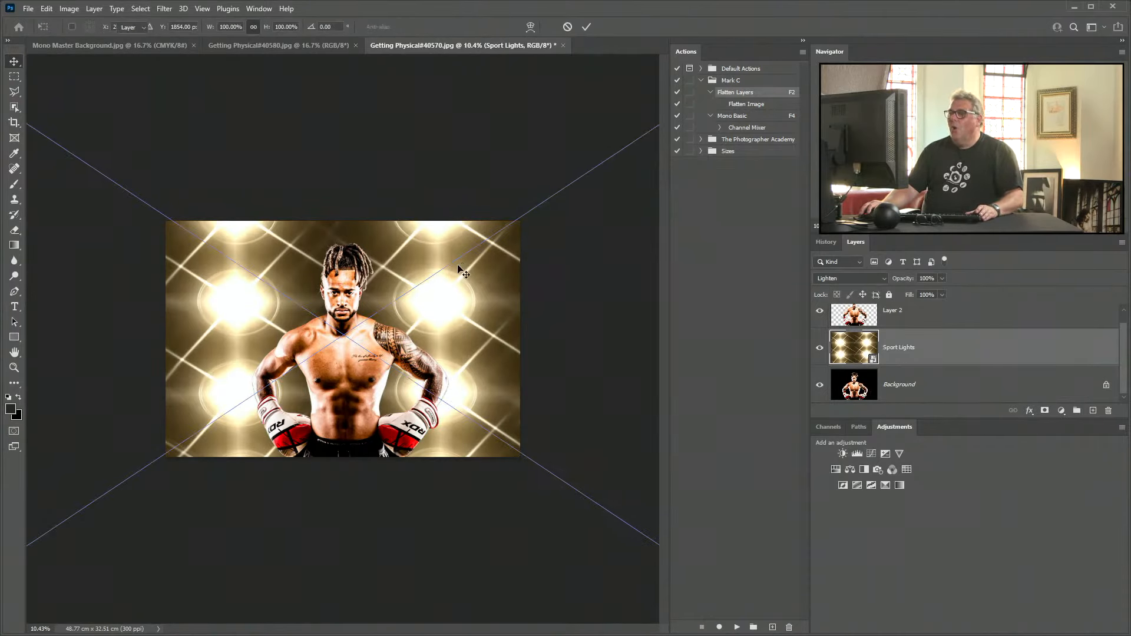
pyautogui.press('Return')
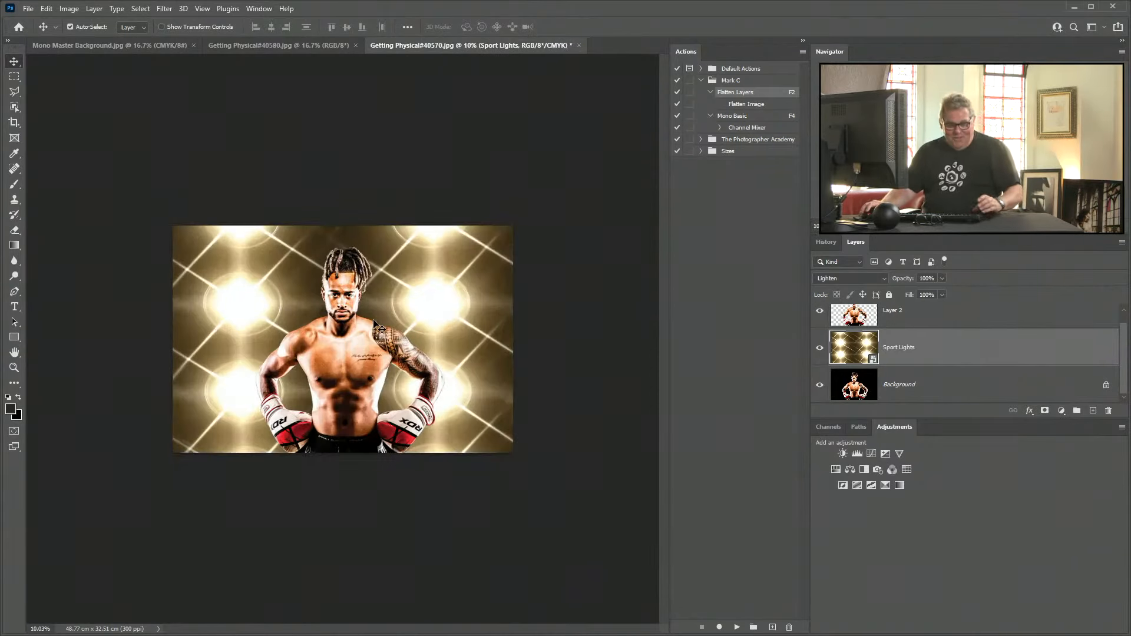
pyautogui.hotkey('ctrl', 't')
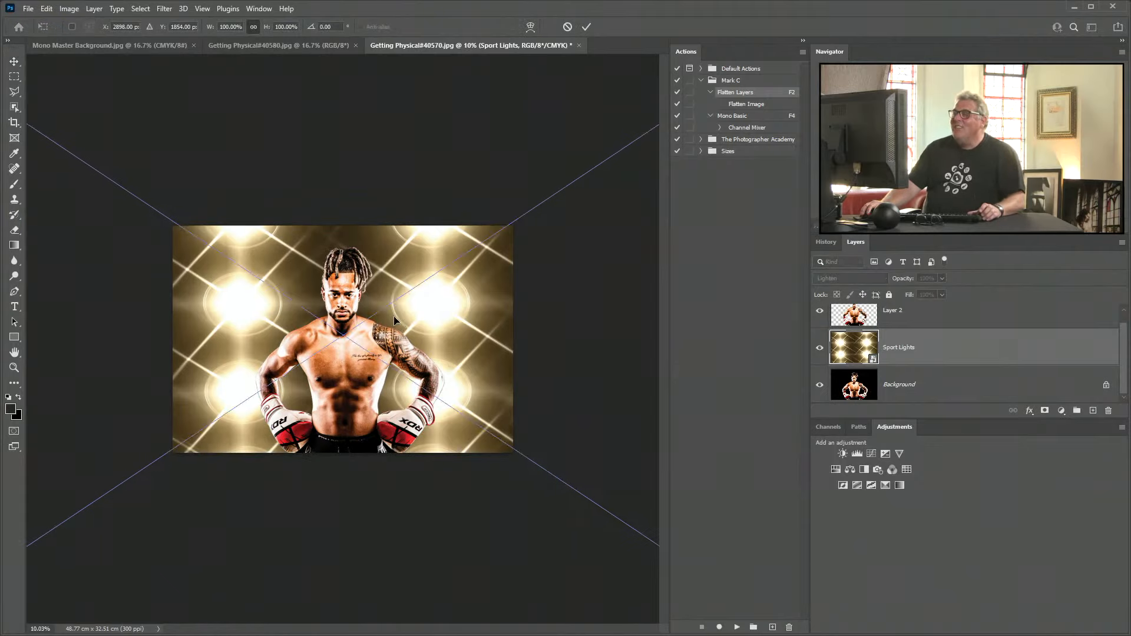
pyautogui.scroll(-5, 537, 241)
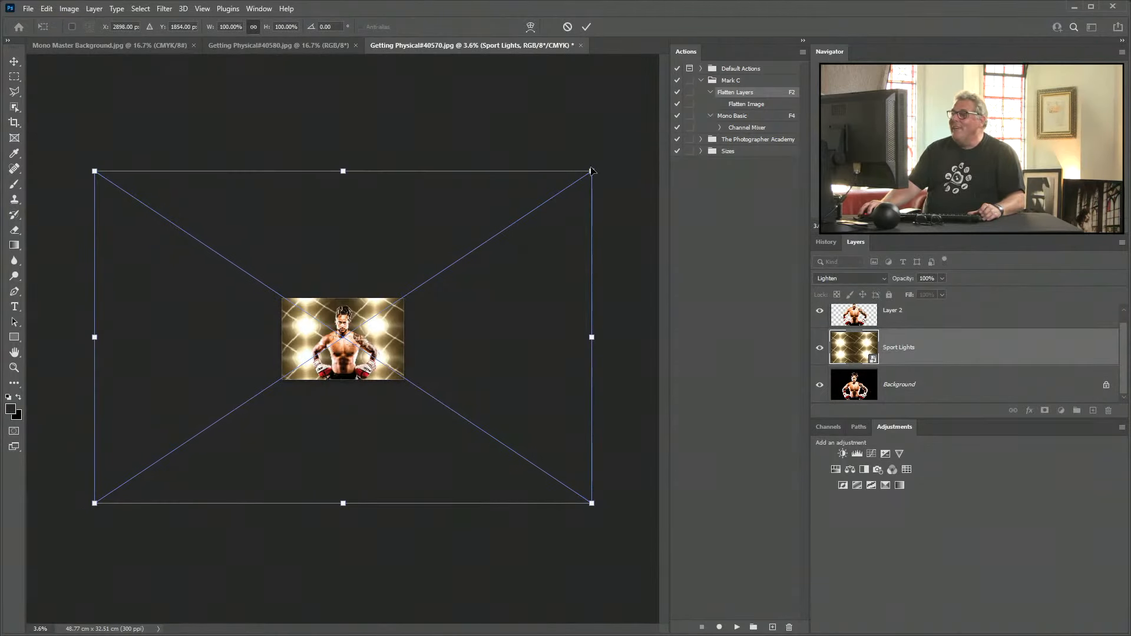
pyautogui.moveTo(591, 170); pyautogui.dragTo(394, 278)
pyautogui.moveTo(94, 502); pyautogui.dragTo(284, 404)
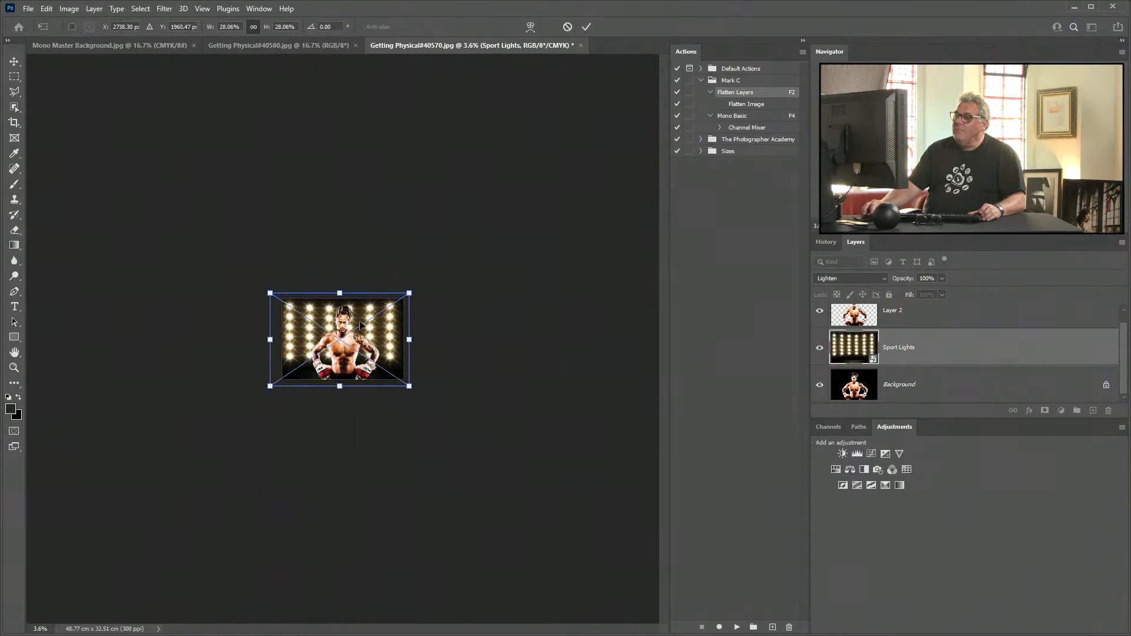
pyautogui.moveTo(414, 285); pyautogui.dragTo(435, 331)
pyautogui.scroll(5, 357, 336)
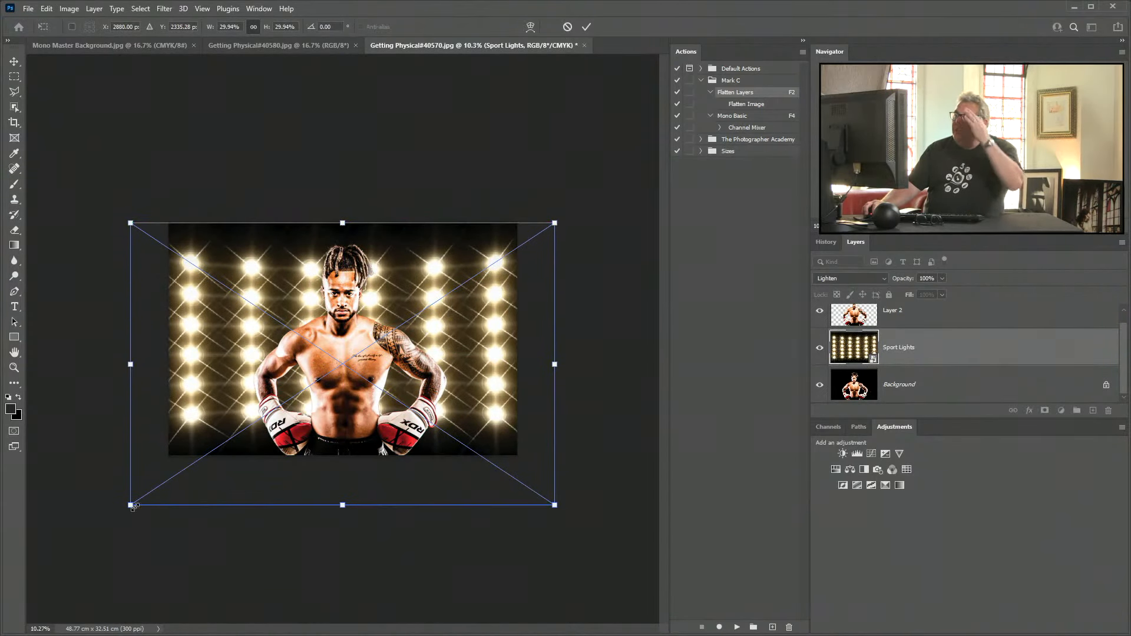
pyautogui.press('Return')
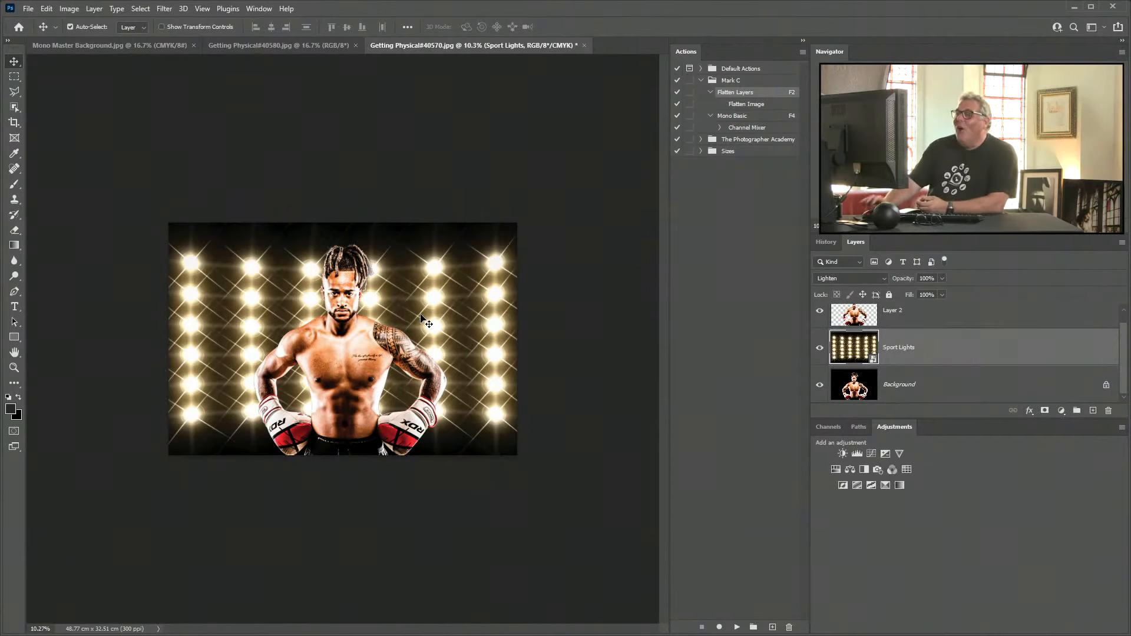
# Close the boxer composite Getting Physical#40570.jpg without saving its changes
pyautogui.scroll(5, 428, 318)
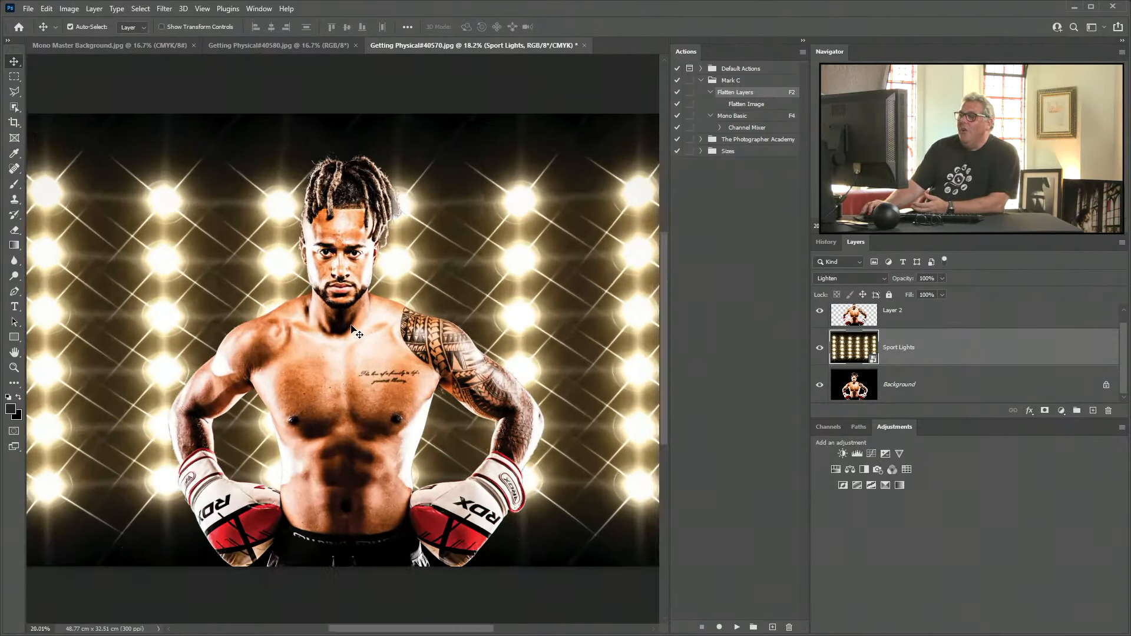
pyautogui.scroll(2, 352, 330)
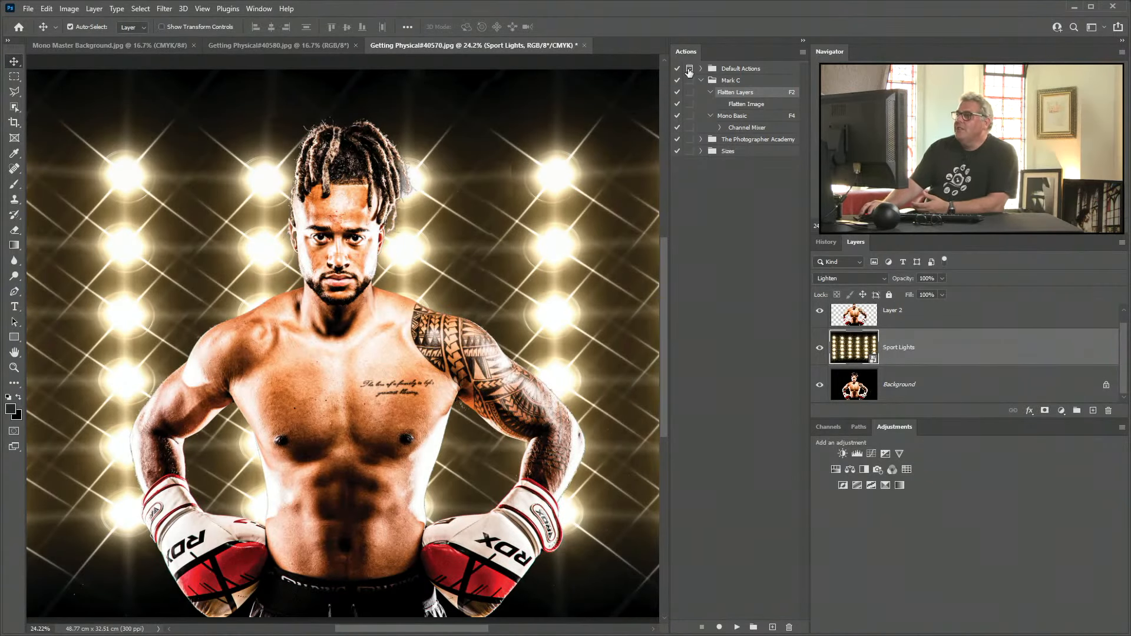
pyautogui.click(586, 45)
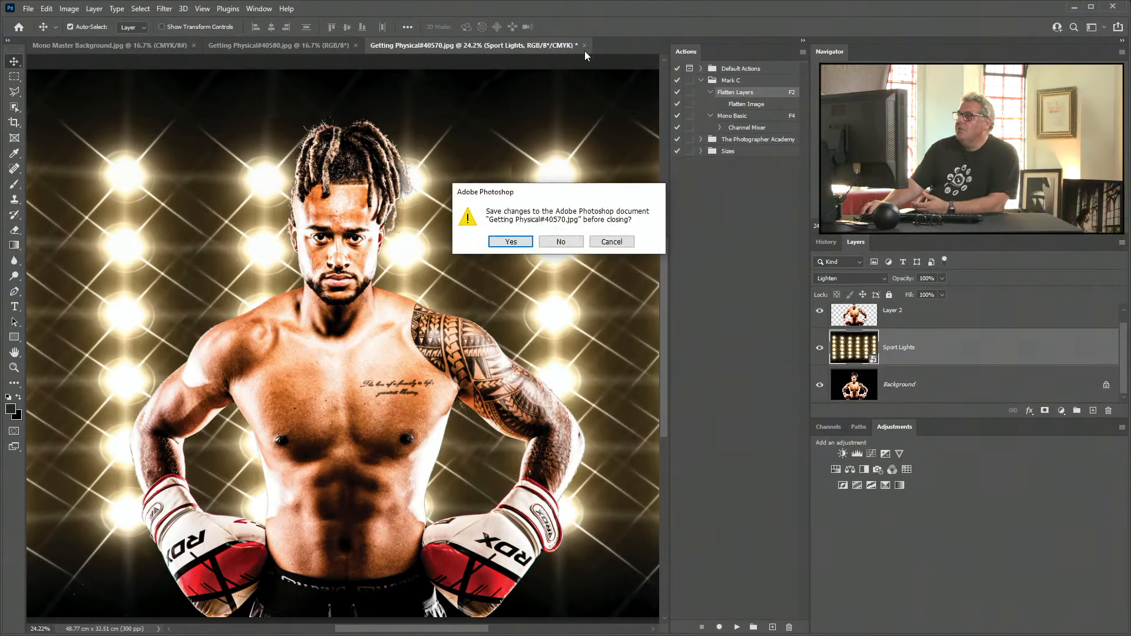
pyautogui.click(568, 252)
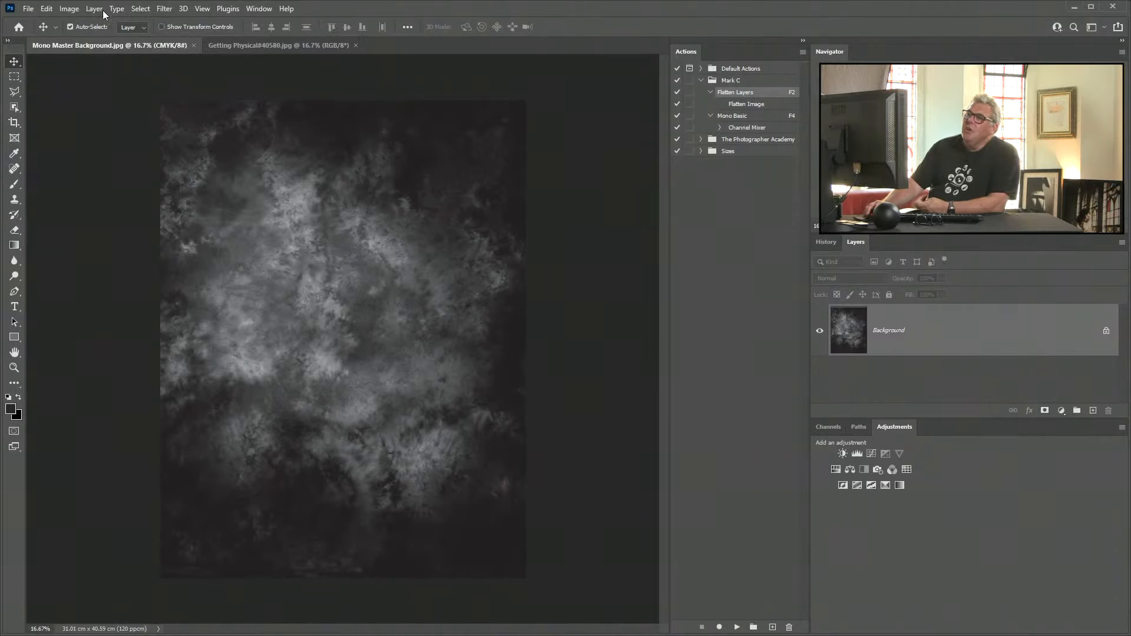
# Convert Mono Master Background.jpg to RGB Color mode, and save and close the file
pyautogui.click(74, 8)
pyautogui.moveTo(72, 22)
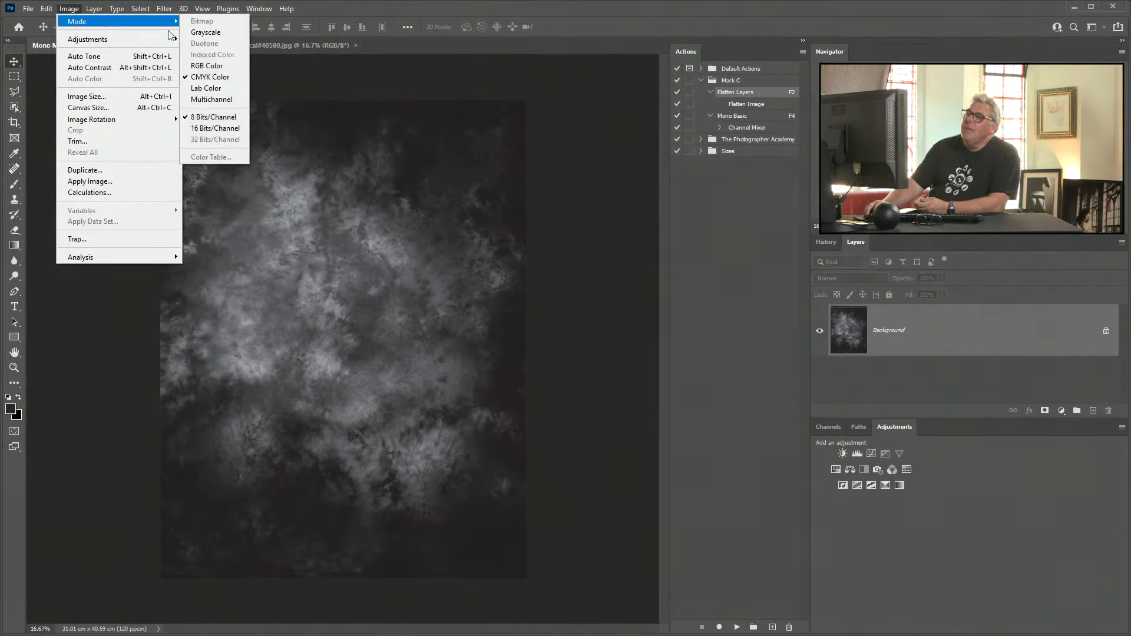
pyautogui.click(202, 66)
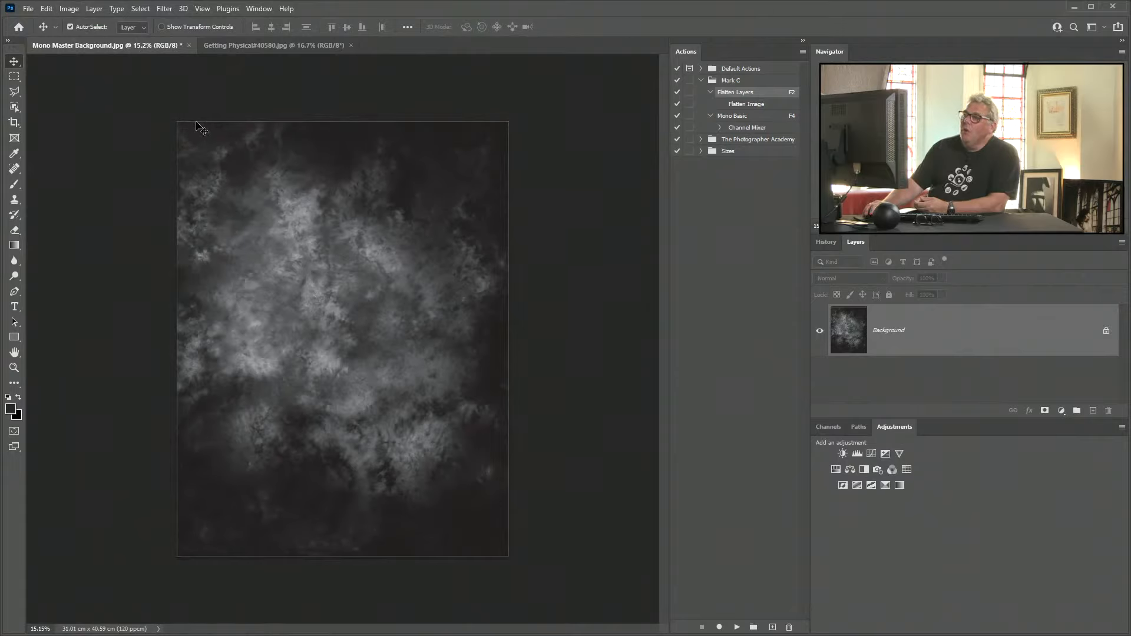
pyautogui.press('ctrl')
pyautogui.hotkey('ctrl', 's')
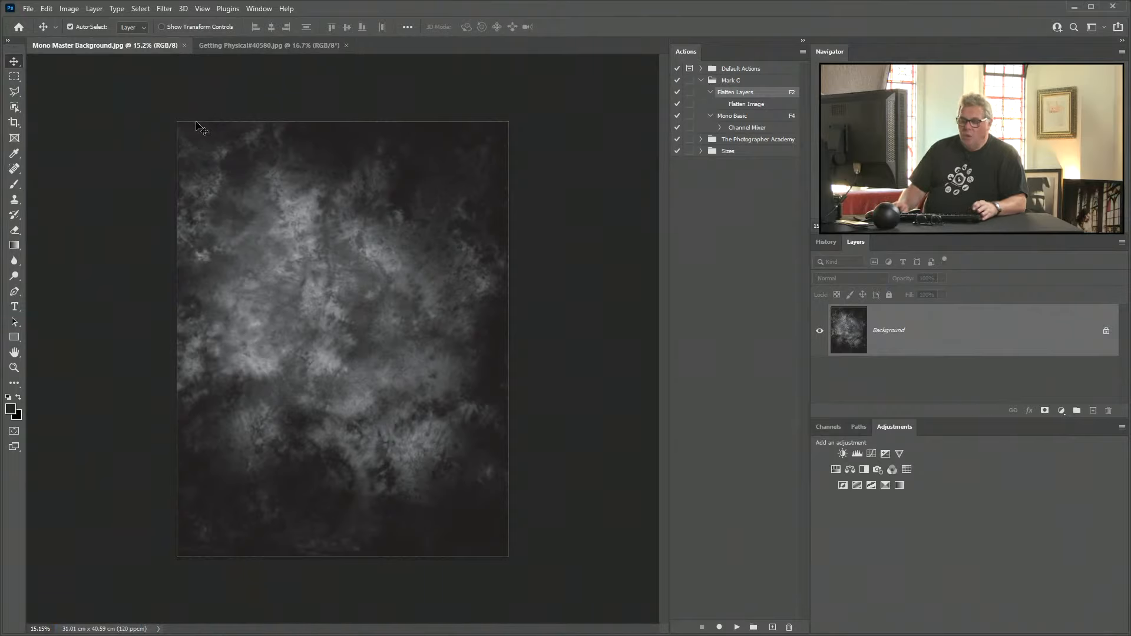
pyautogui.hotkey('ctrl', 'w')
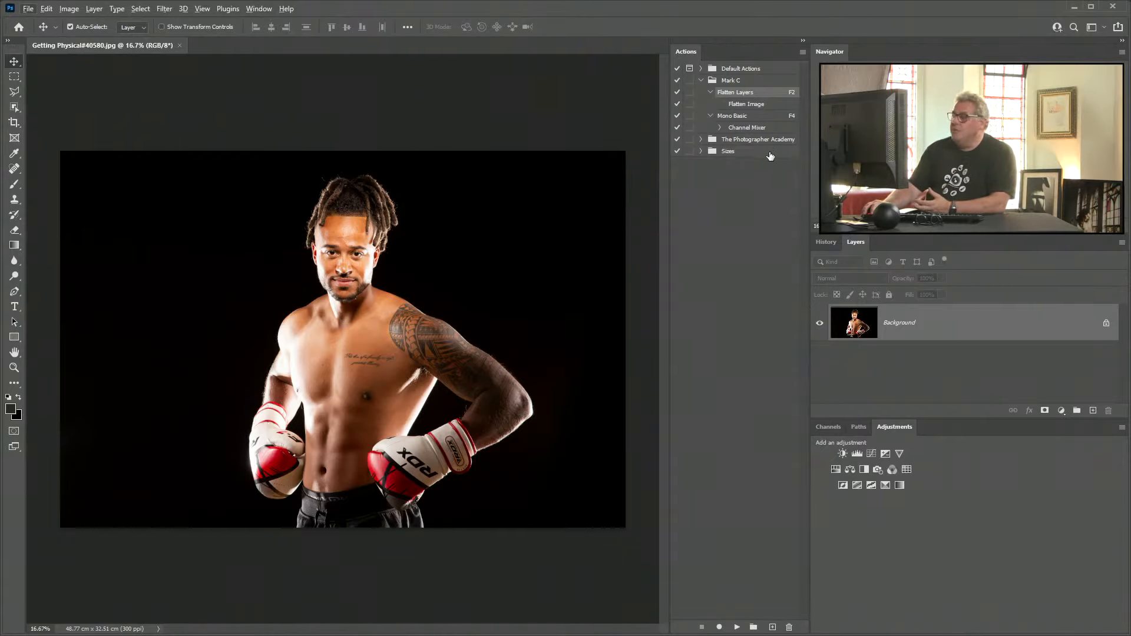
# Create a new action set named Backgrounds
pyautogui.click(753, 627)
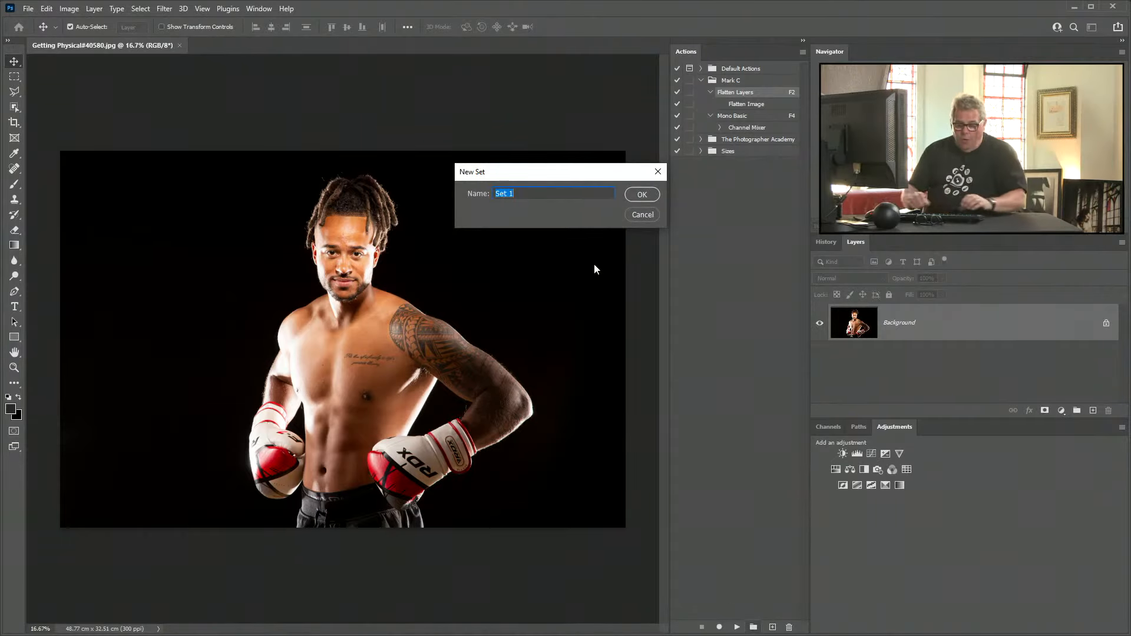
pyautogui.write('Backgrounds')
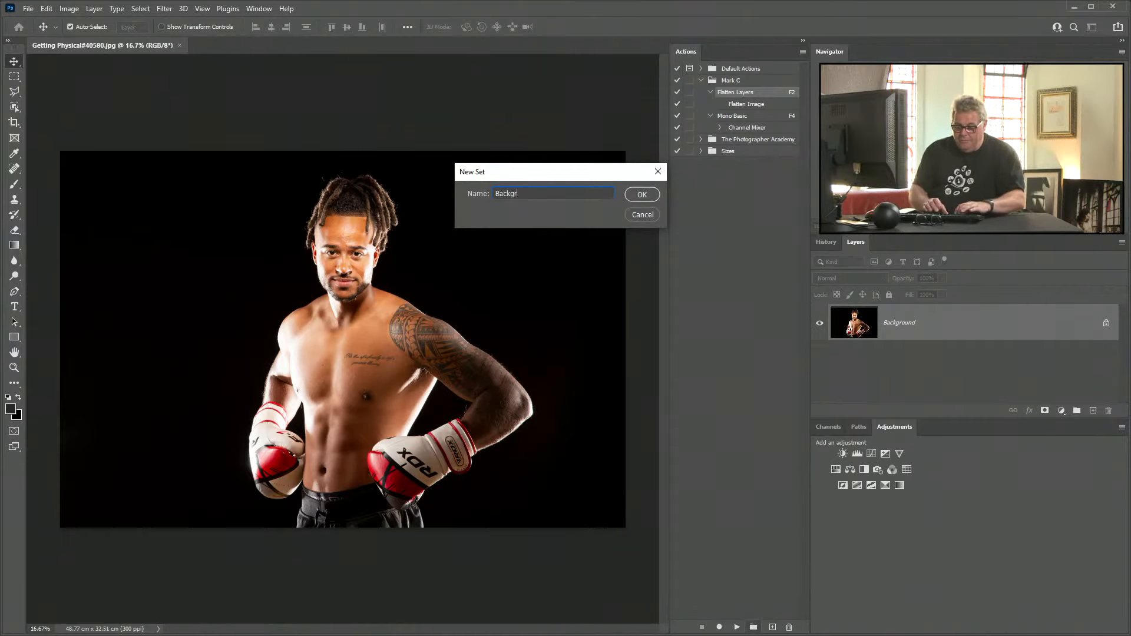
pyautogui.click(641, 194)
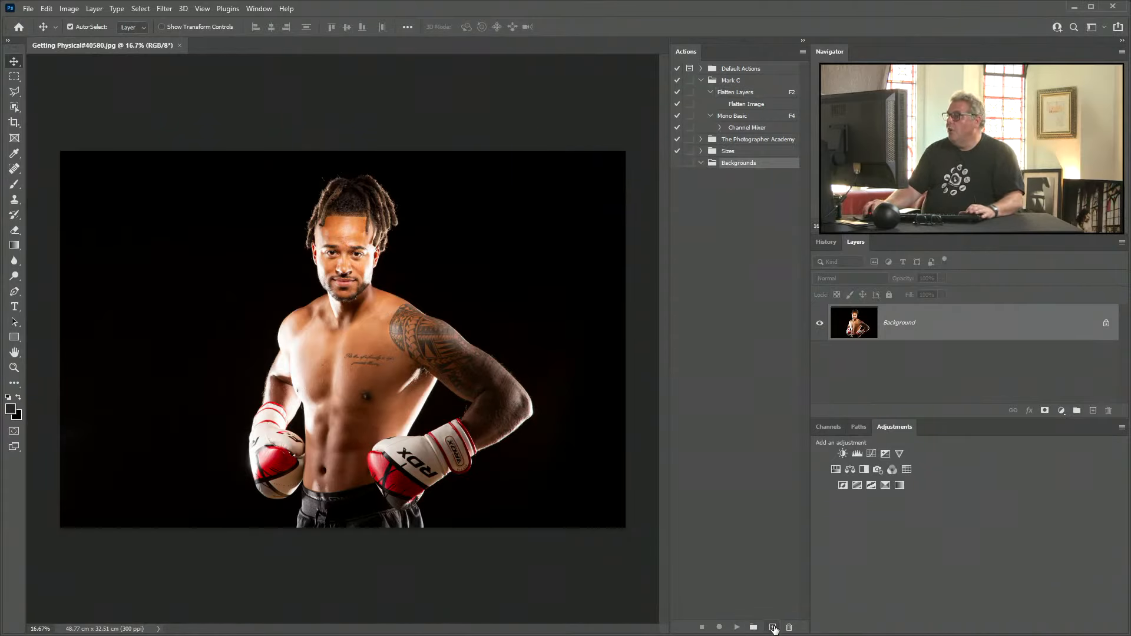
# Create an action named Stadium in the Backgrounds set and start recording it
pyautogui.click(772, 627)
pyautogui.write('Sta')
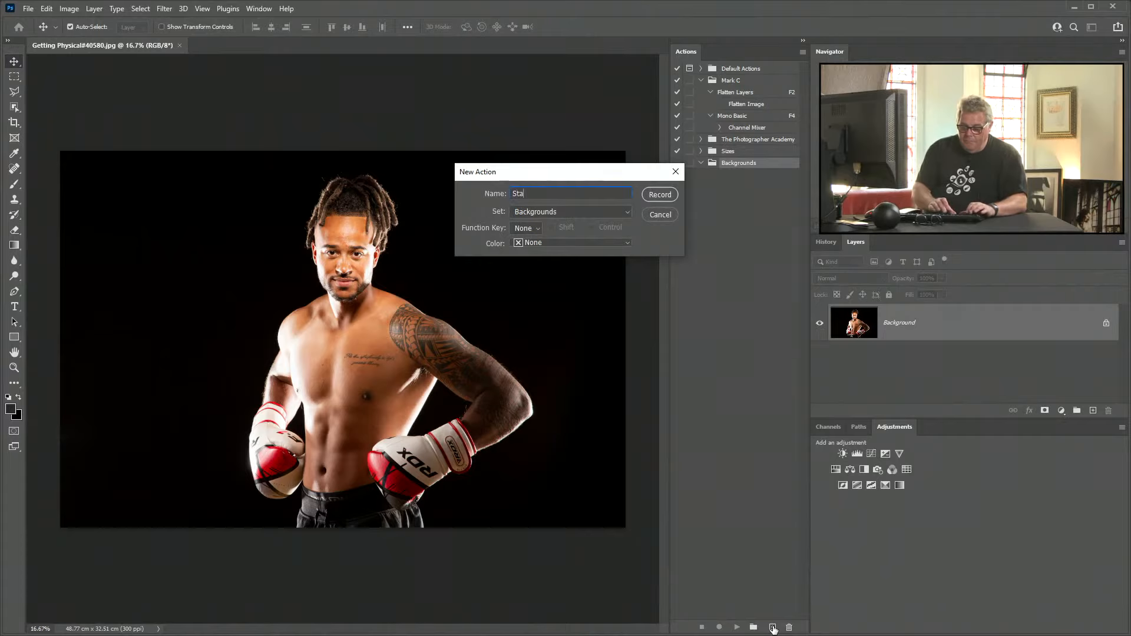
pyautogui.write('dium')
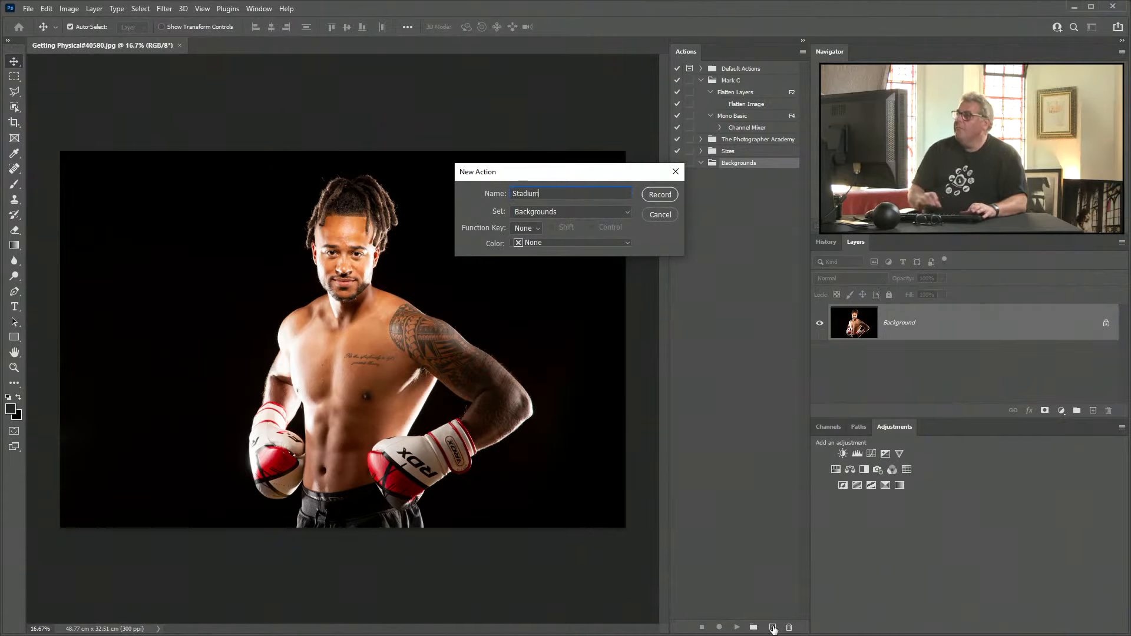
pyautogui.click(655, 196)
# Open Athletics backgrounds.jpg from the Backgrounds folder on the Desktop while the Stadium action records
pyautogui.click(28, 10)
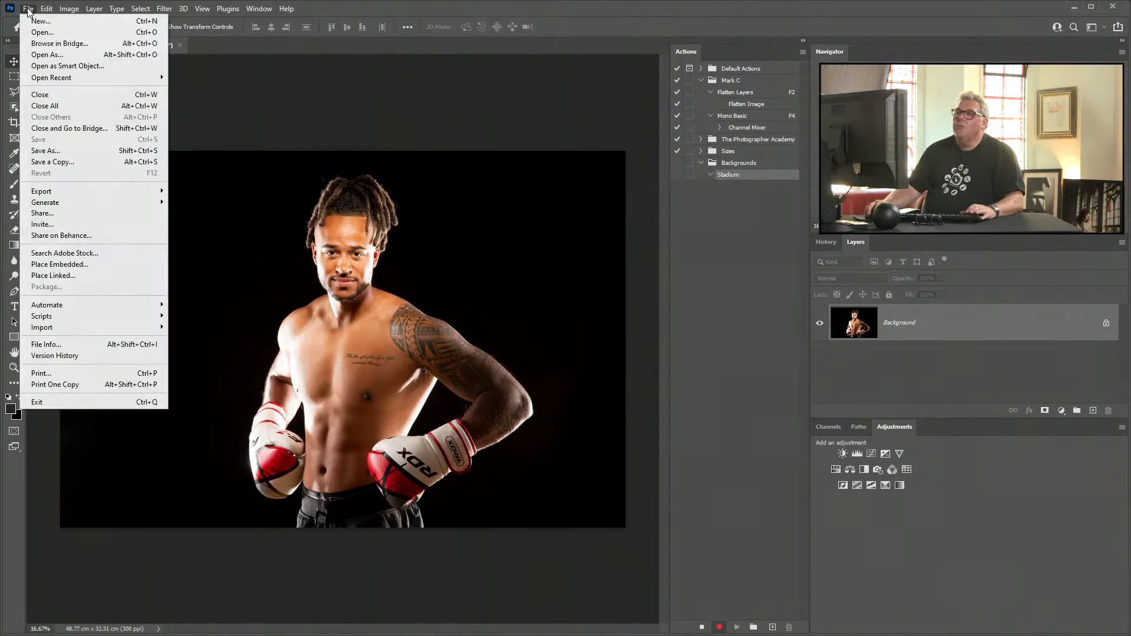
pyautogui.click(37, 32)
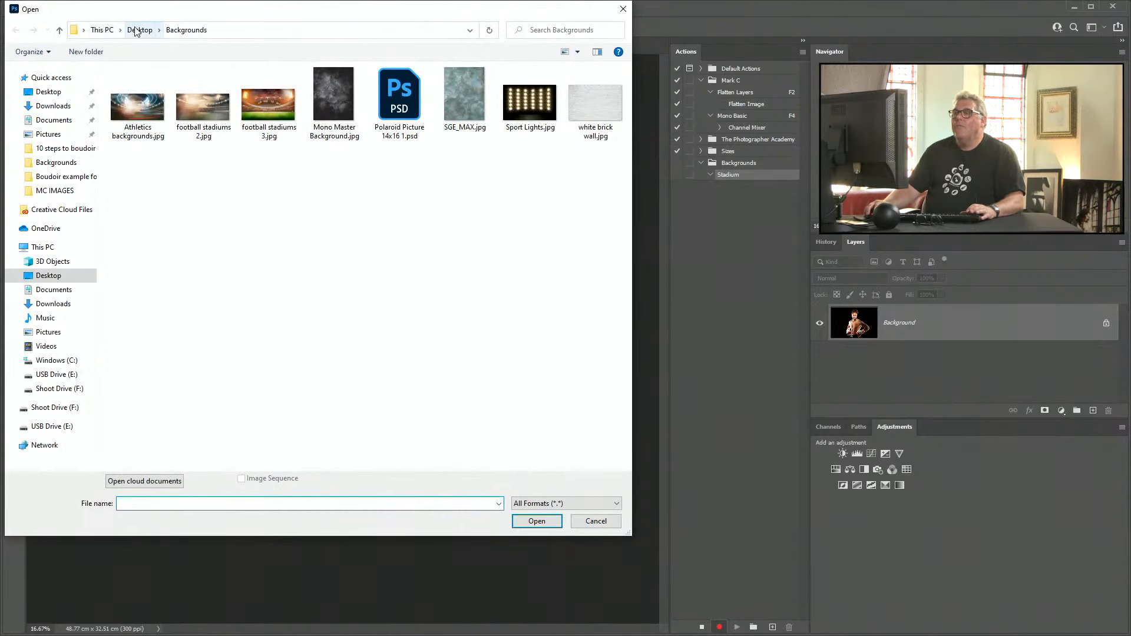
pyautogui.click(137, 32)
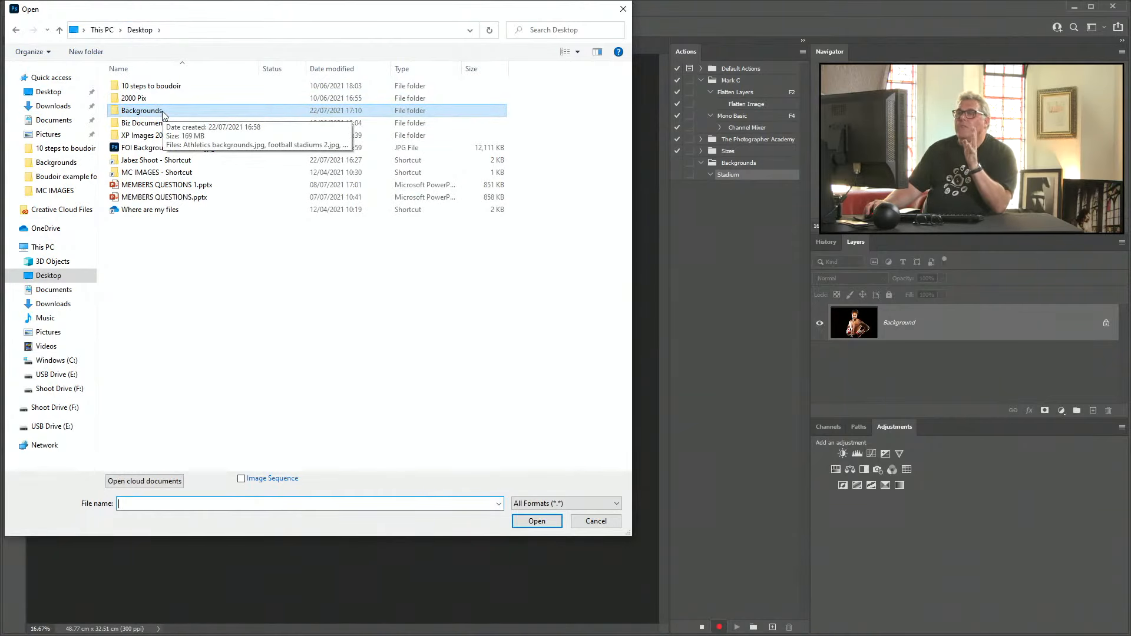
pyautogui.doubleClick(141, 111)
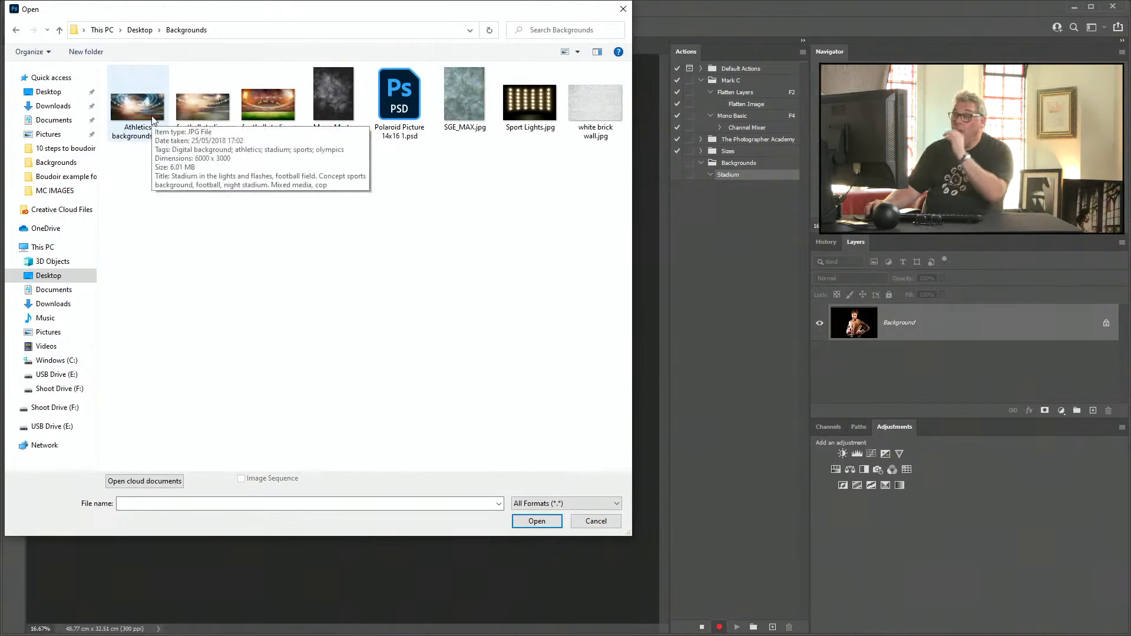
pyautogui.doubleClick(146, 112)
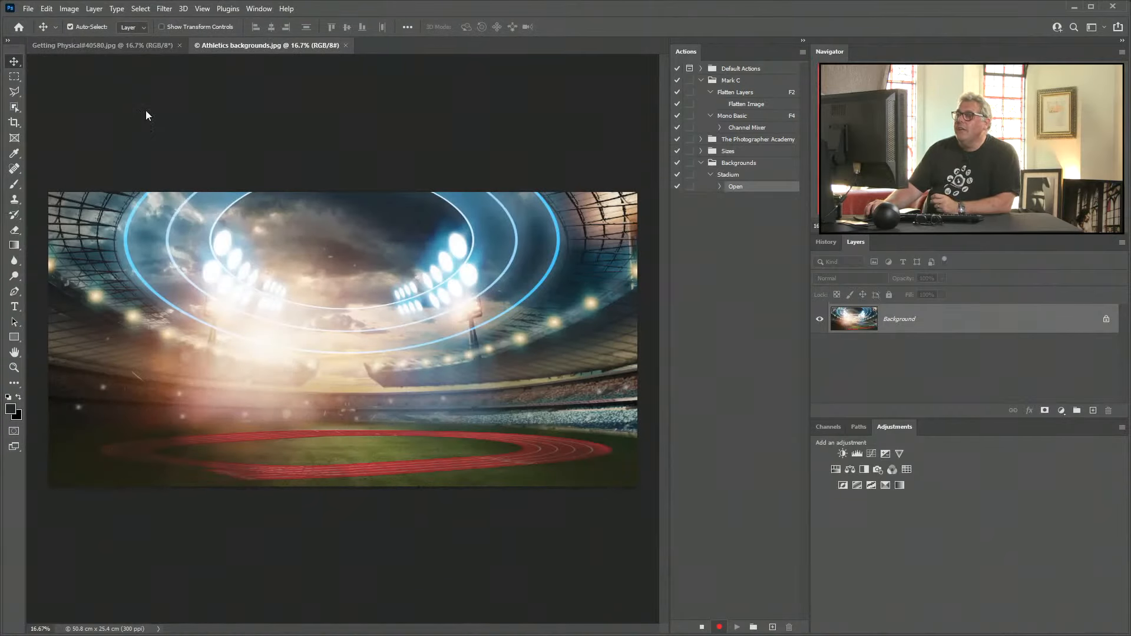
# Select the entire stadium image and copy it to the clipboard as part of the recorded action
pyautogui.scroll(-3, 308, 256)
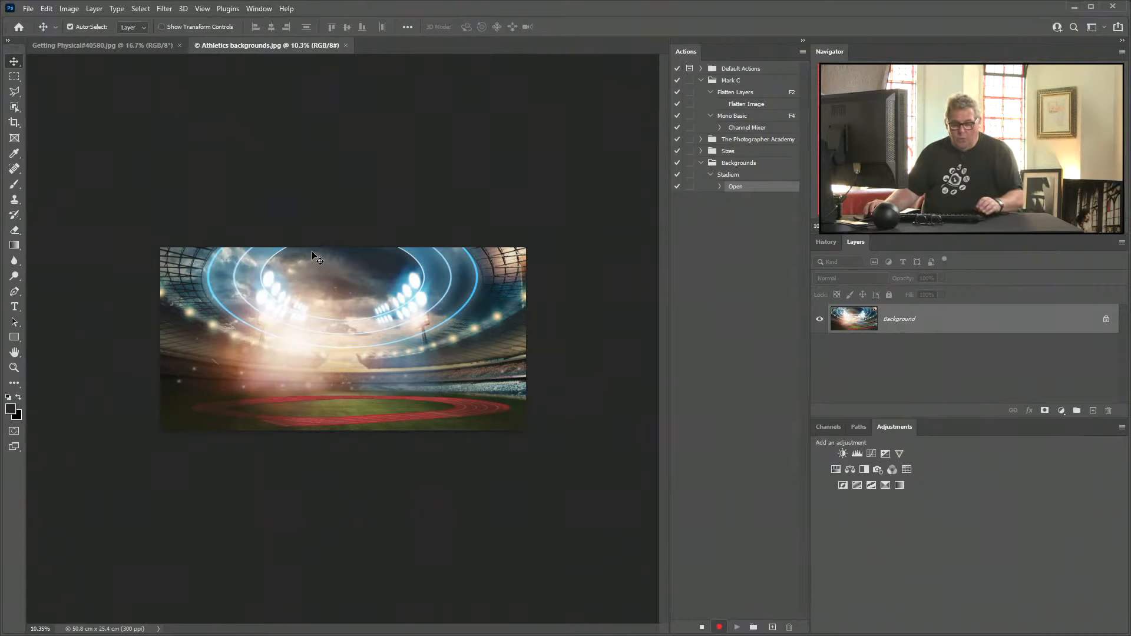
pyautogui.hotkey('ctrl', 'a')
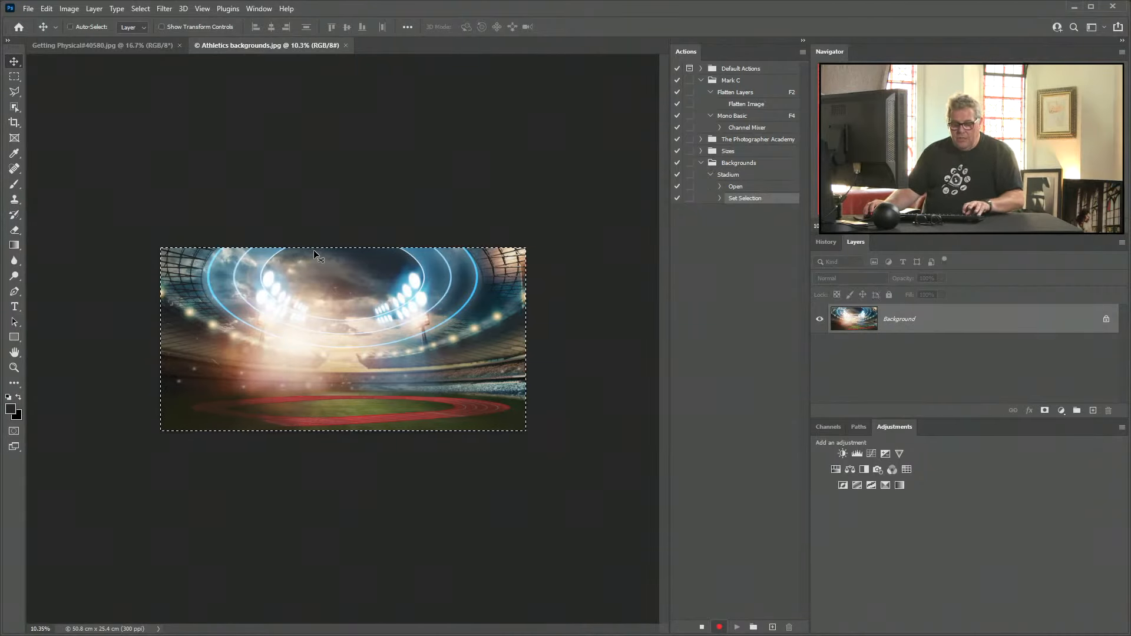
pyautogui.hotkey('ctrl', 'c')
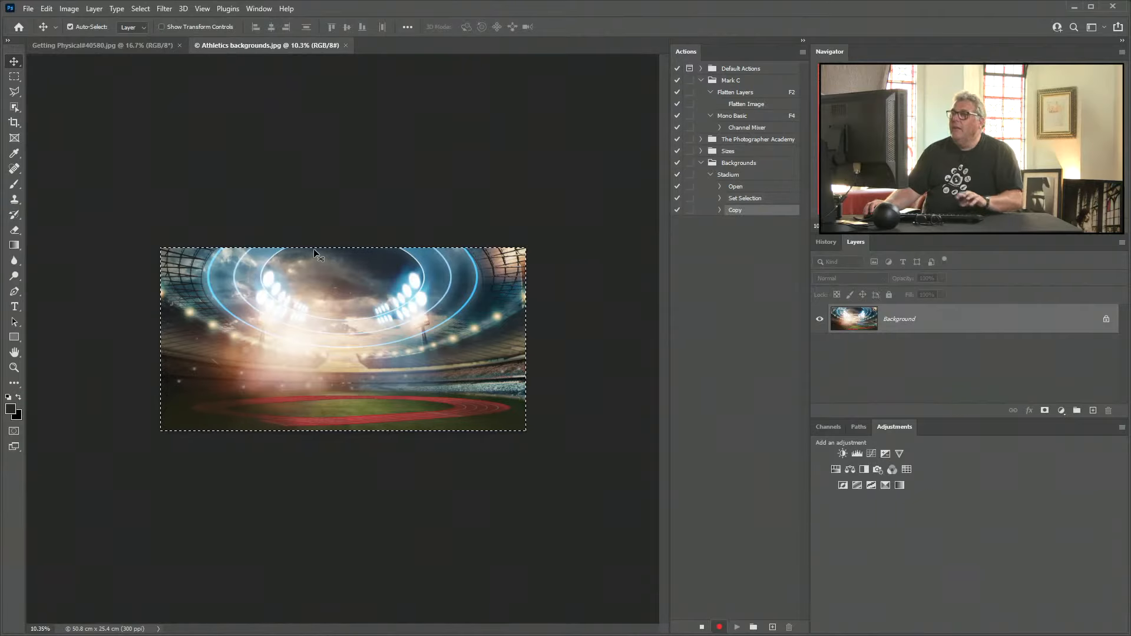
# Close the Athletics backgrounds image and paste the copied stadium into the boxer photo while the Stadium action records
pyautogui.click(346, 46)
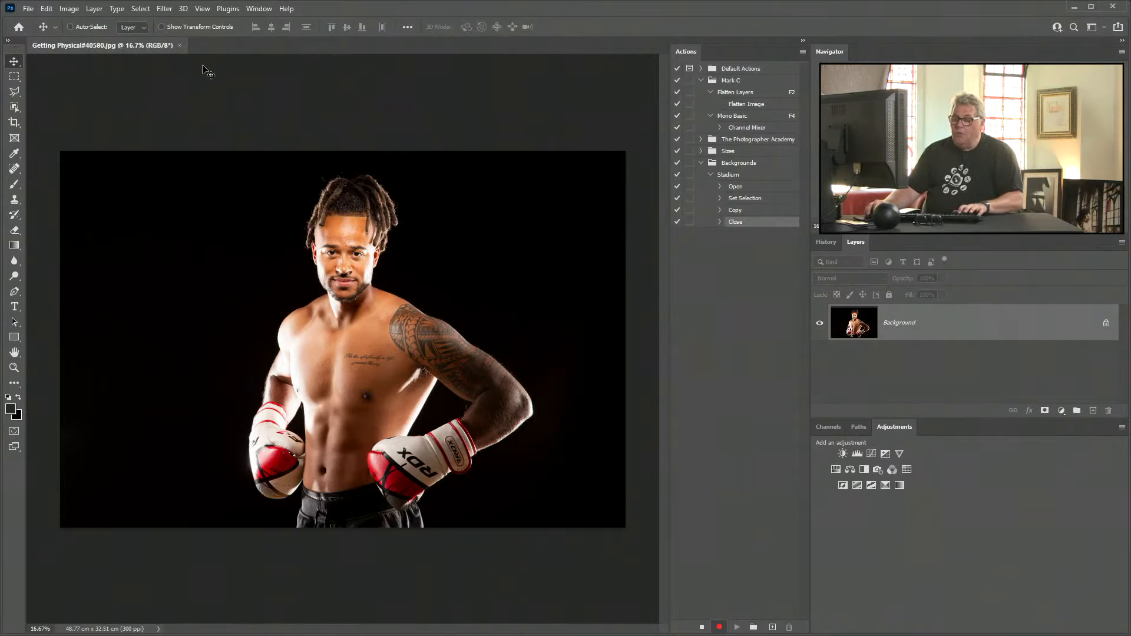
pyautogui.hotkey('ctrl', 'v')
pyautogui.hotkey('ctrl', '-')
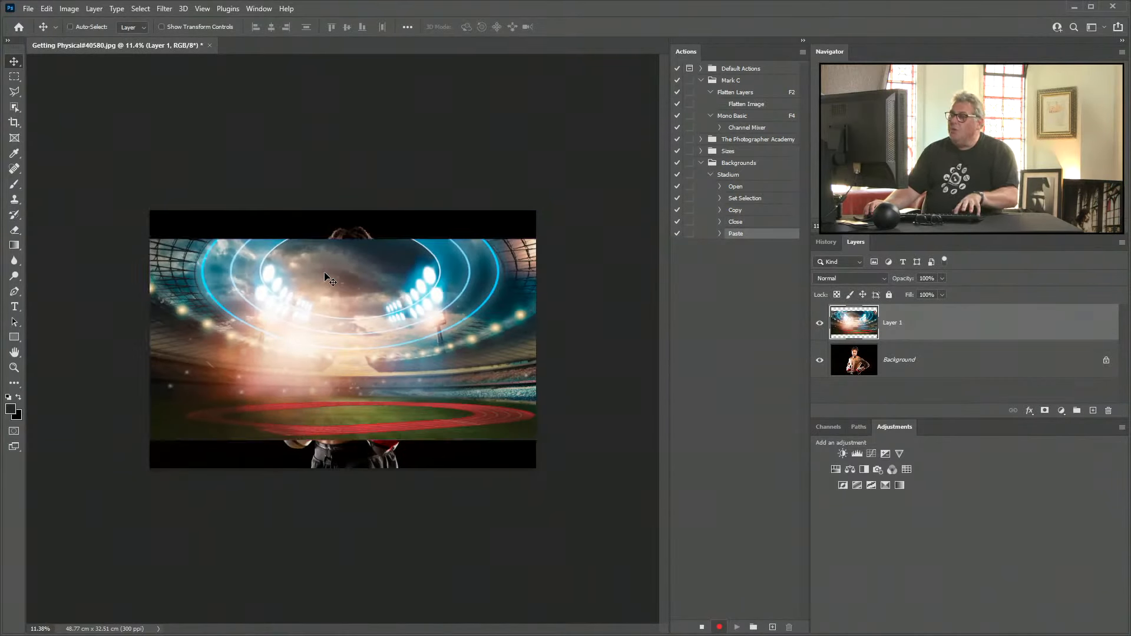
# Scale the pasted stadium layer to about 171% with Free Transform so it covers the whole canvas
pyautogui.hotkey('ctrl', 't')
pyautogui.moveTo(551, 238); pyautogui.dragTo(607, 211)
pyautogui.moveTo(149, 438); pyautogui.dragTo(3, 515)
pyautogui.moveTo(607, 516); pyautogui.dragTo(703, 556)
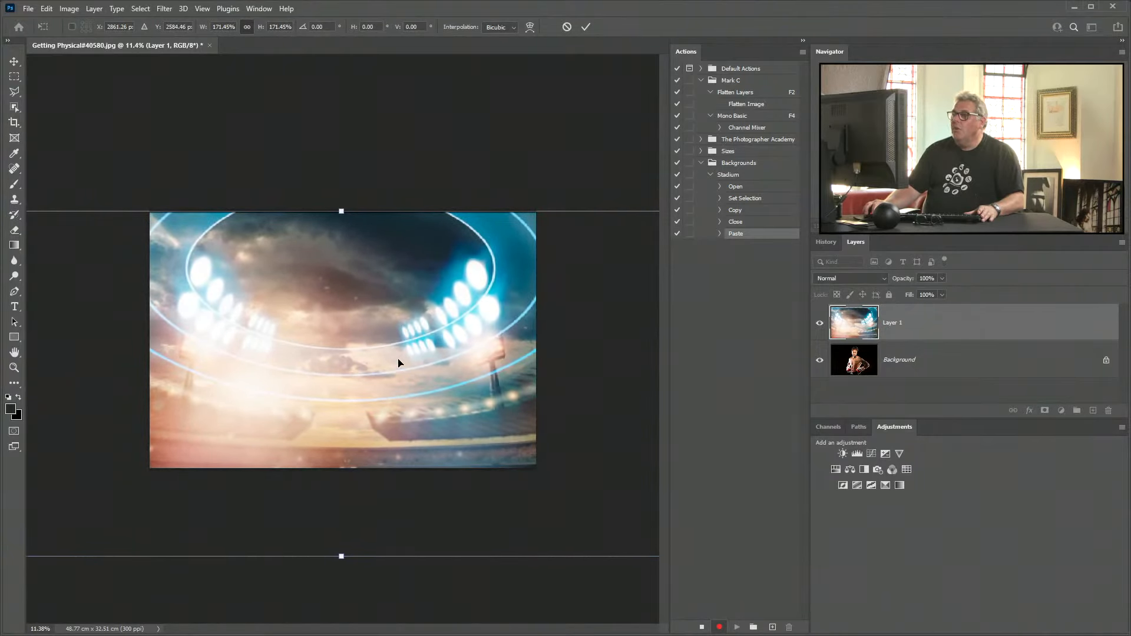
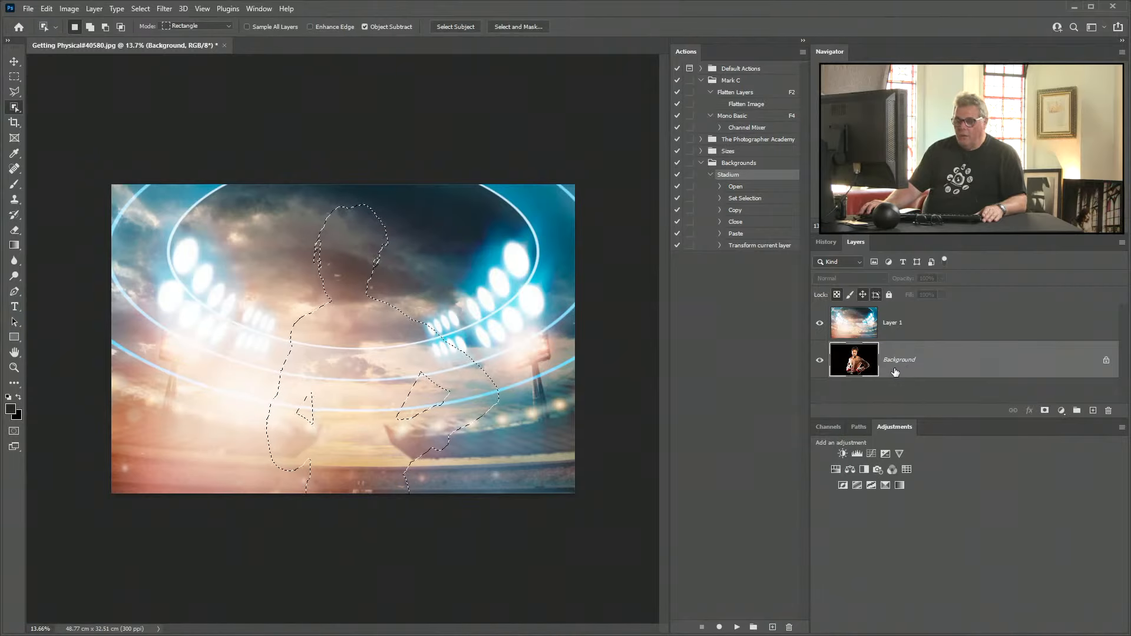
# Copy the selected boxer from the Background onto a new layer and place it above the stadium layer
pyautogui.hotkey('ctrl', 'shift', 'alt', 'n')
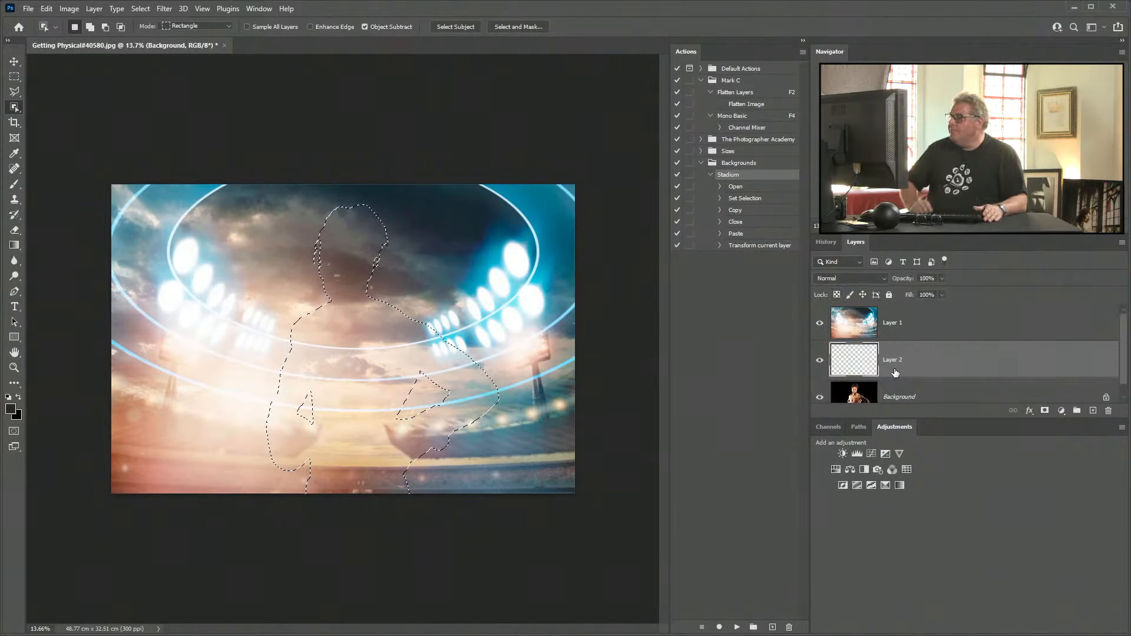
pyautogui.moveTo(894, 372); pyautogui.dragTo(904, 319)
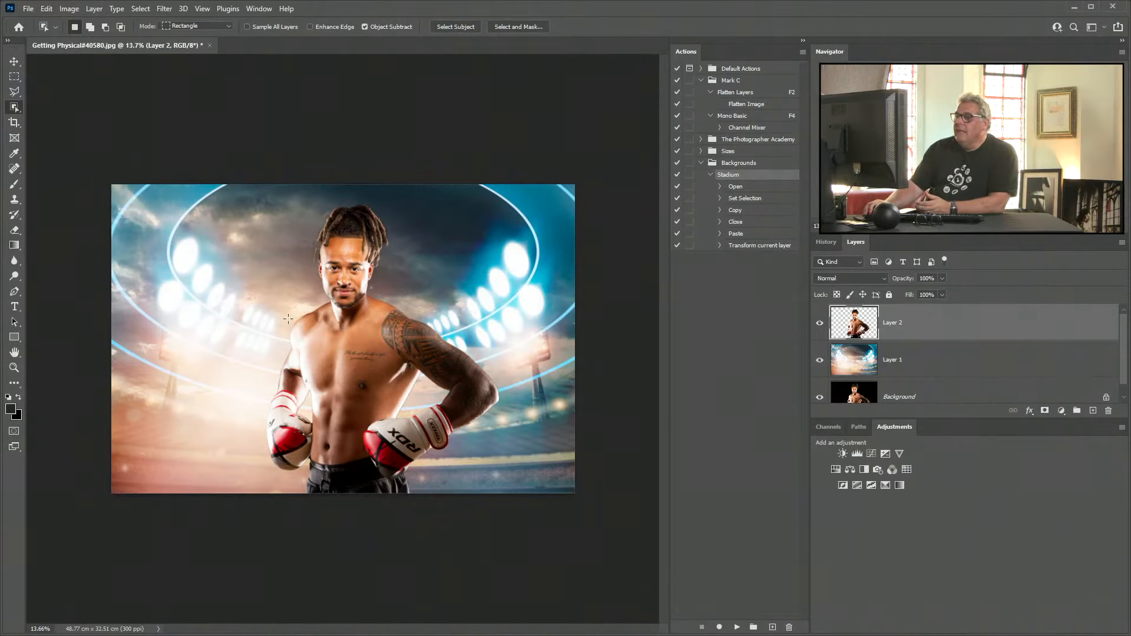
pyautogui.scroll(4, 288, 319)
pyautogui.scroll(2, 326, 388)
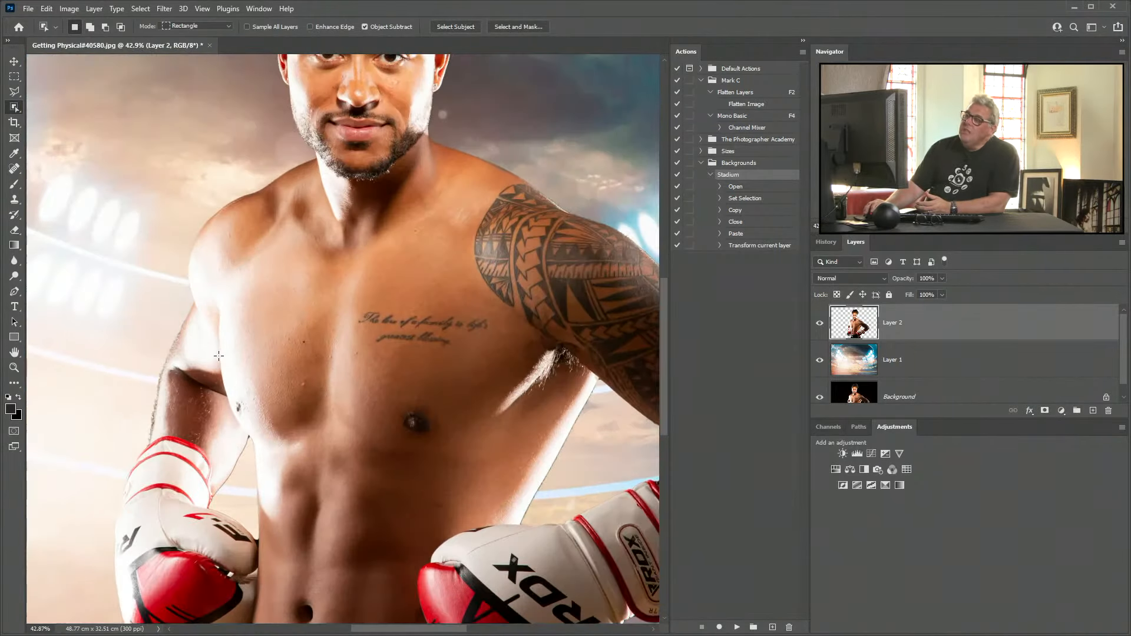
pyautogui.scroll(3, 148, 382)
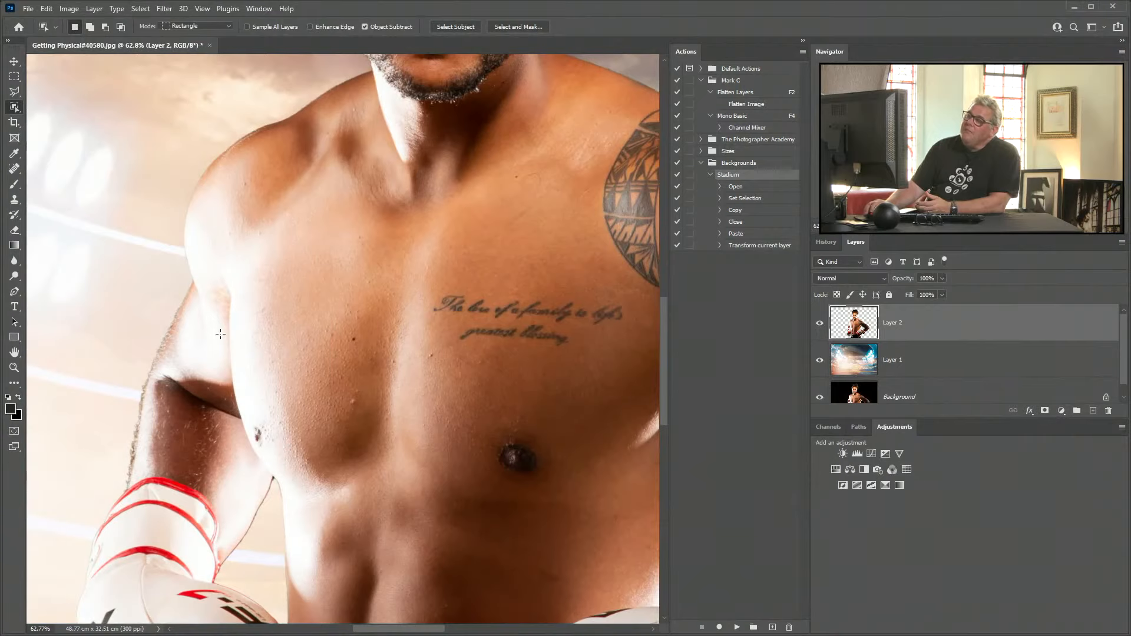
pyautogui.scroll(-6, 227, 344)
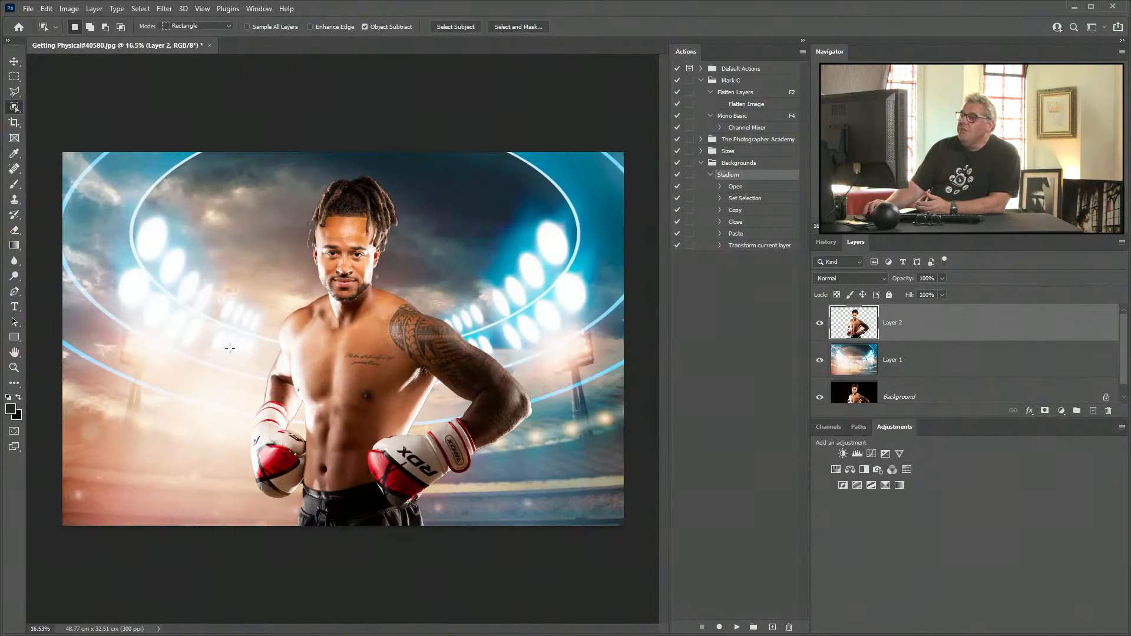
pyautogui.scroll(1, 230, 348)
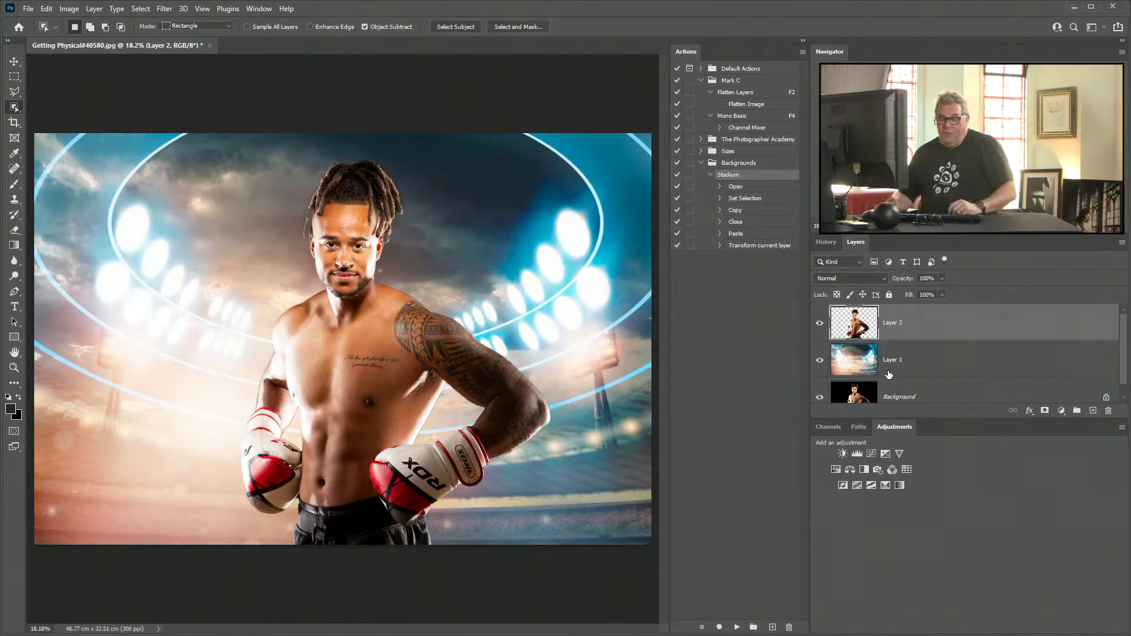
# Resume recording the Stadium action after its transform step, convert the stadium layer to a smart object, and stop recording
pyautogui.click(913, 366)
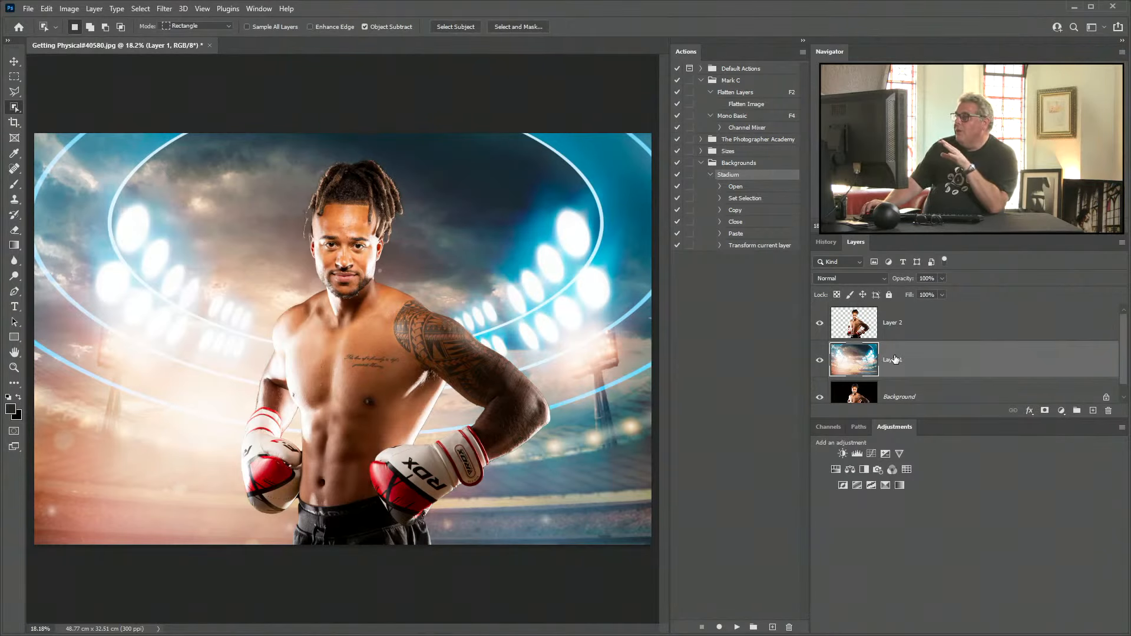
pyautogui.click(744, 247)
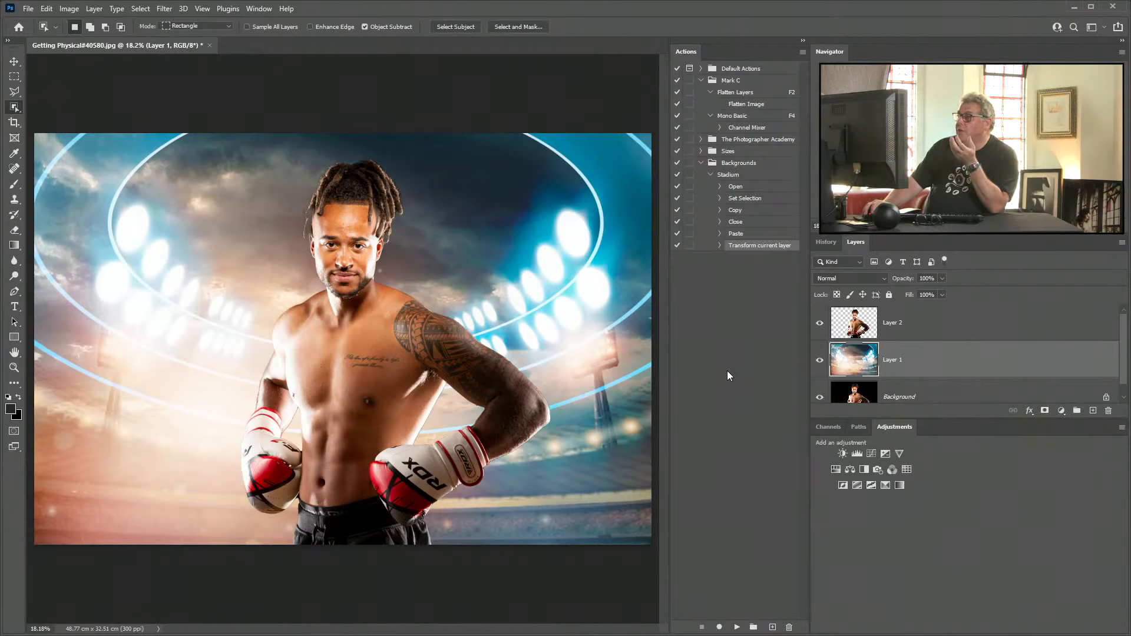
pyautogui.click(718, 627)
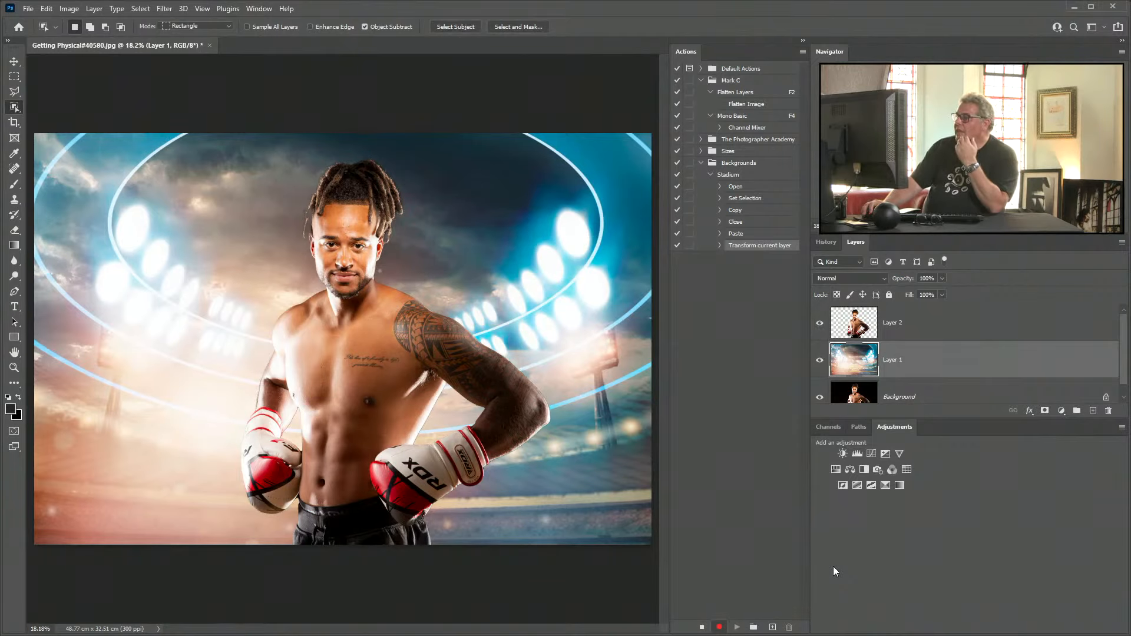
pyautogui.rightClick(950, 358)
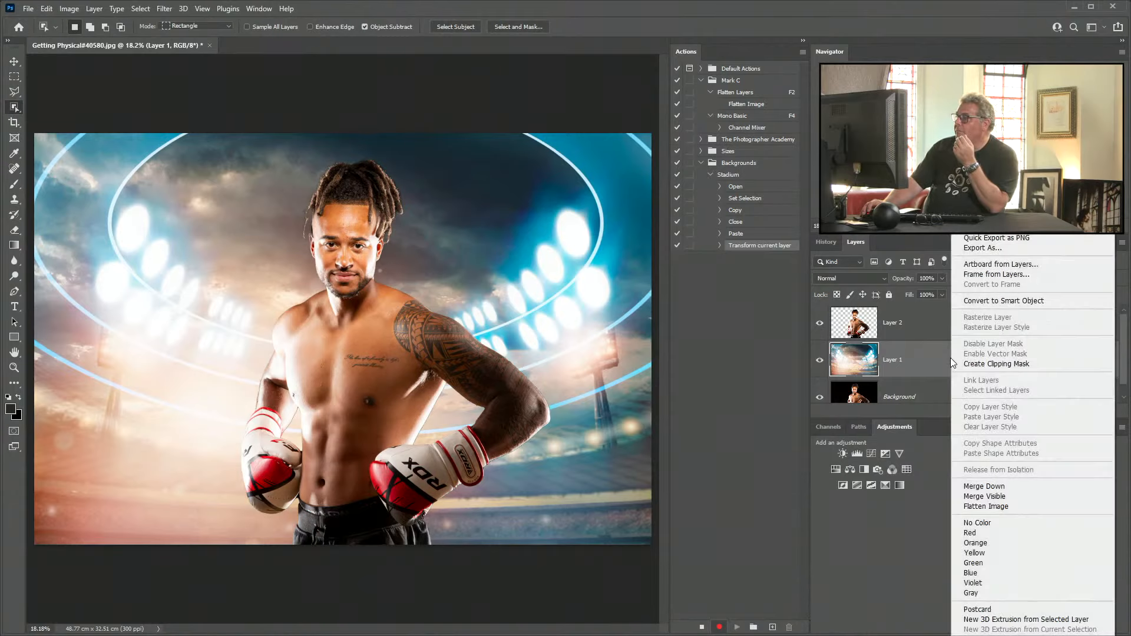
pyautogui.click(984, 301)
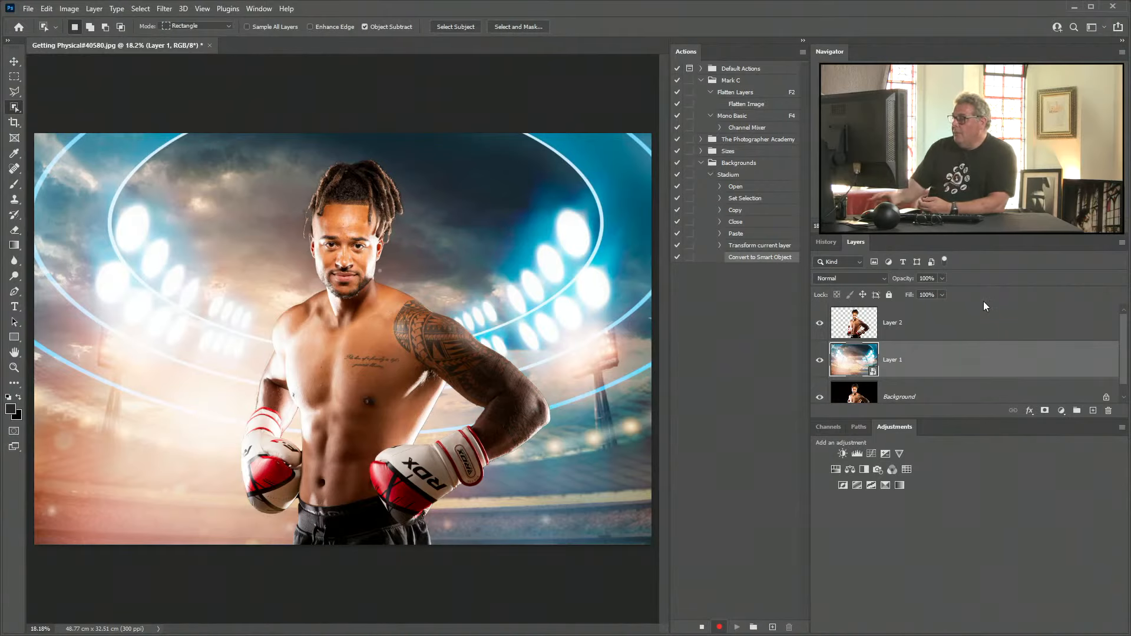
pyautogui.click(701, 627)
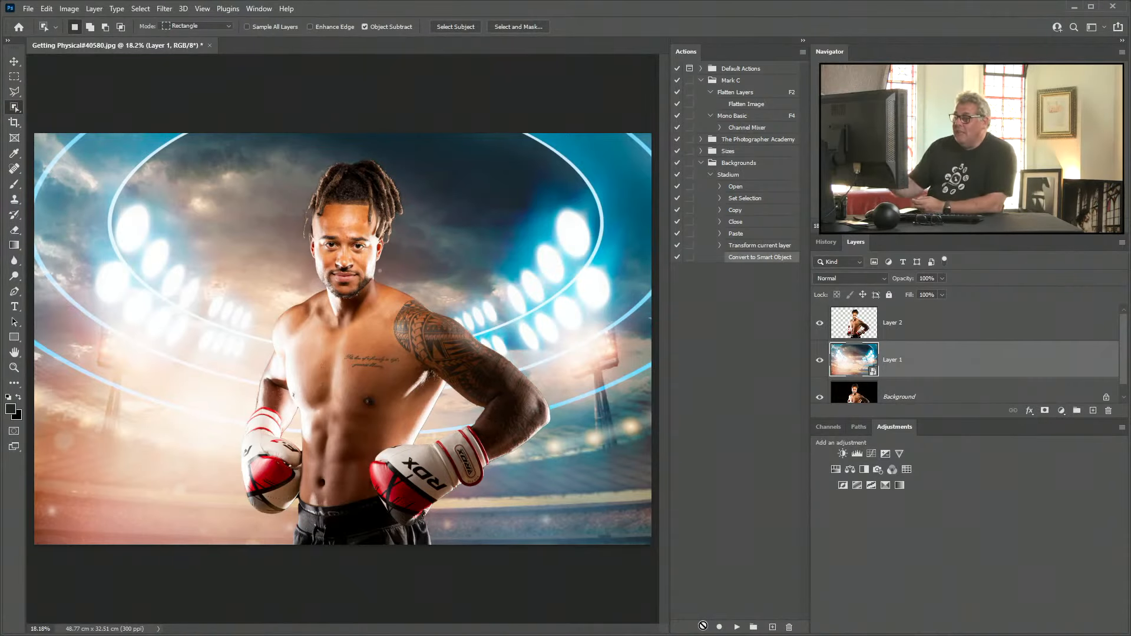
# Apply a Gaussian Blur smart filter with a 6.8 pixel radius to the stadium layer
pyautogui.click(166, 11)
pyautogui.moveTo(290, 172)
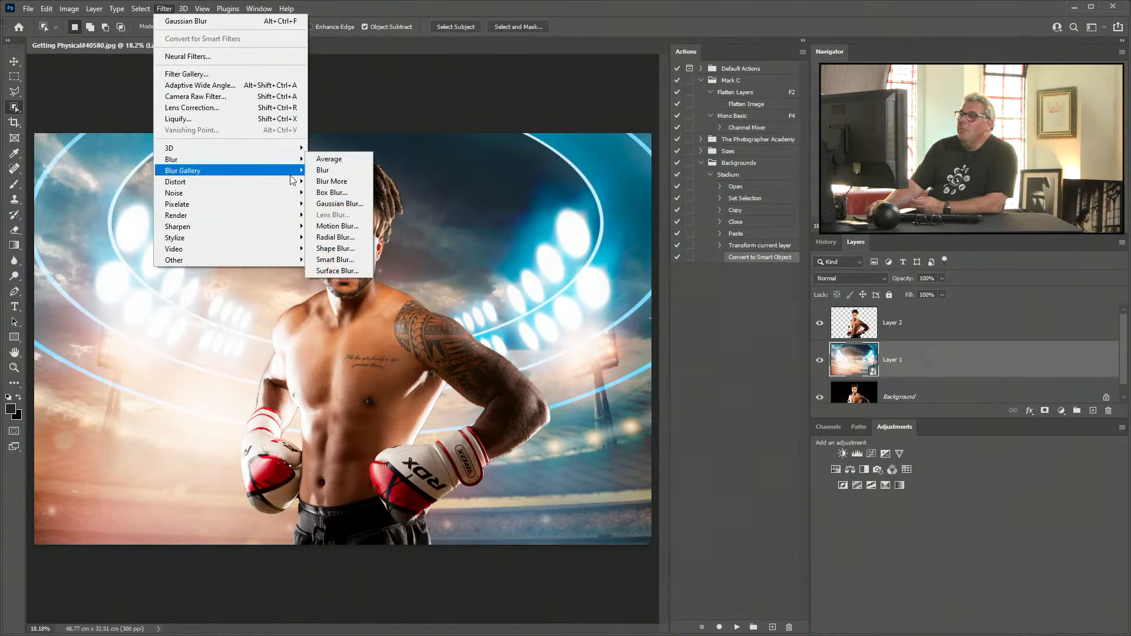
pyautogui.click(340, 204)
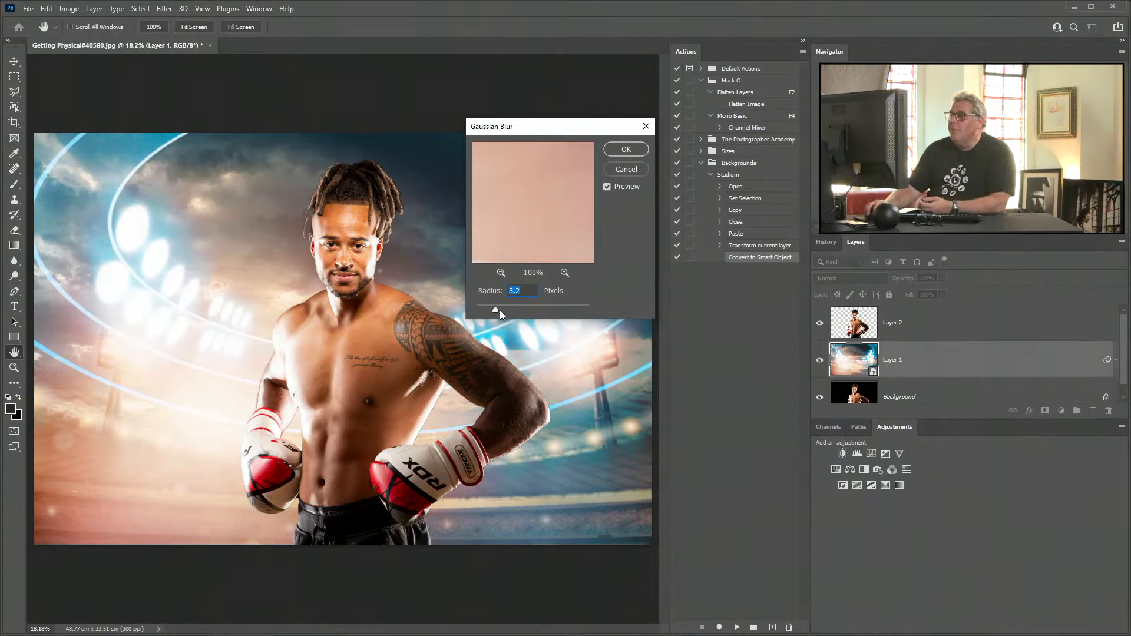
pyautogui.moveTo(500, 311)
pyautogui.mouseDown()
pyautogui.moveTo(524, 312)
pyautogui.moveTo(512, 310)
pyautogui.mouseUp()
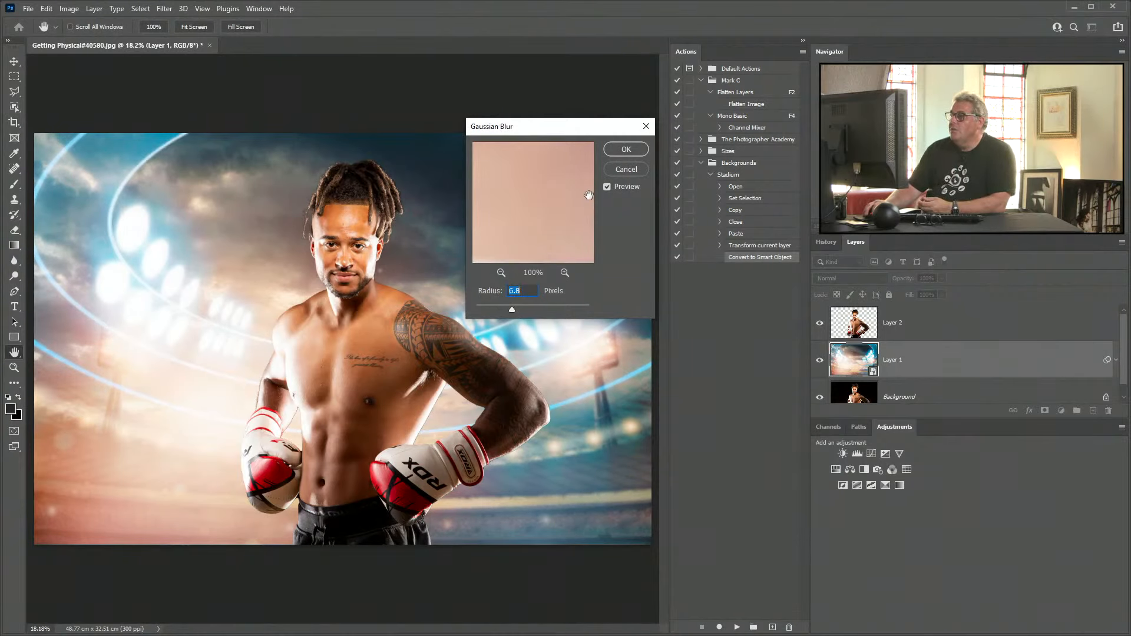
pyautogui.click(616, 150)
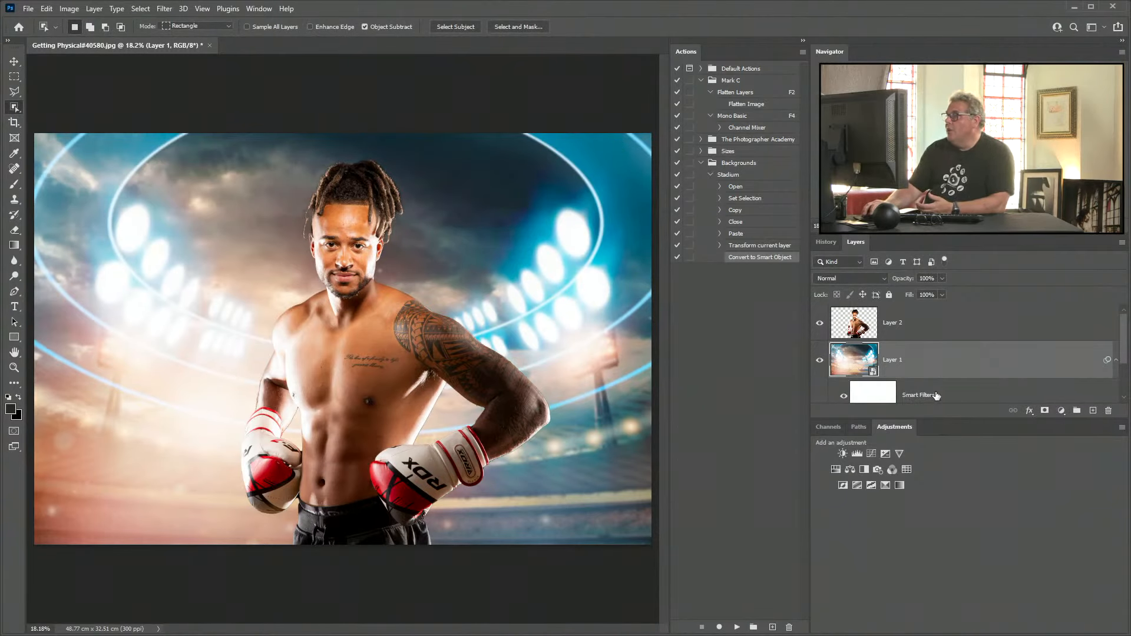
# Set the stadium layer's Gaussian Blur smart filter radius to 19.4 pixels
pyautogui.scroll(-3, 935, 396)
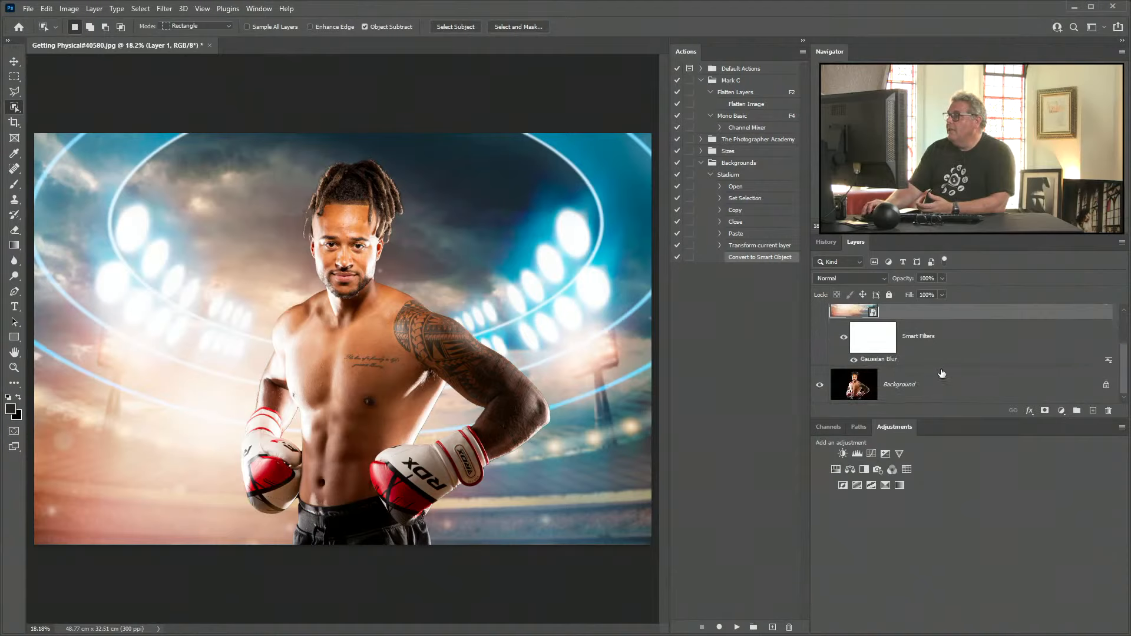
pyautogui.doubleClick(933, 363)
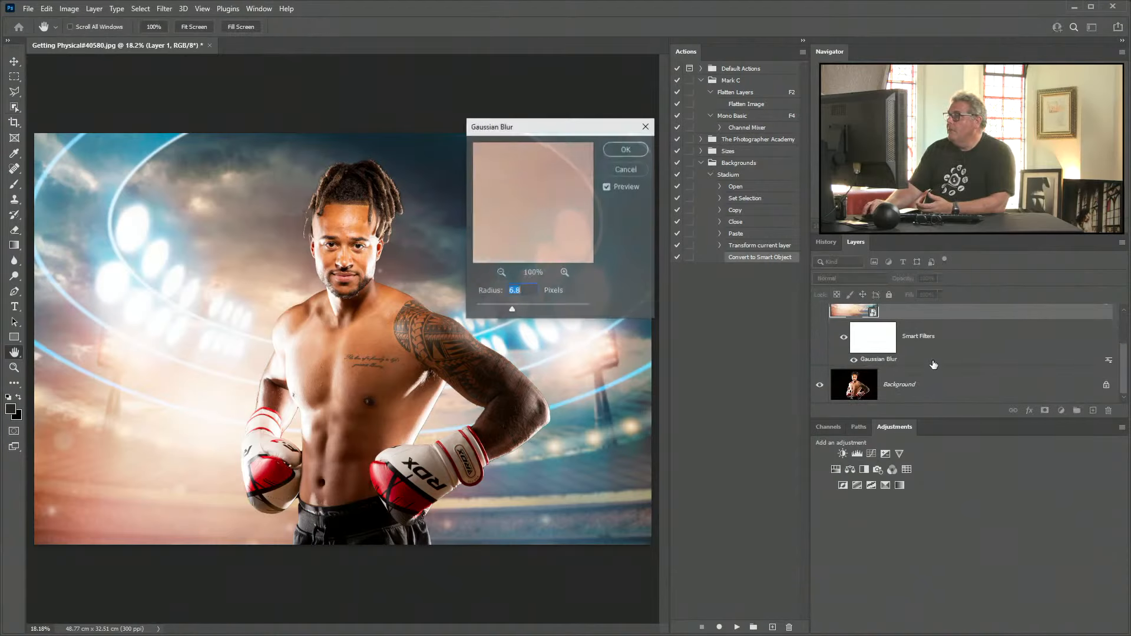
pyautogui.click(546, 306)
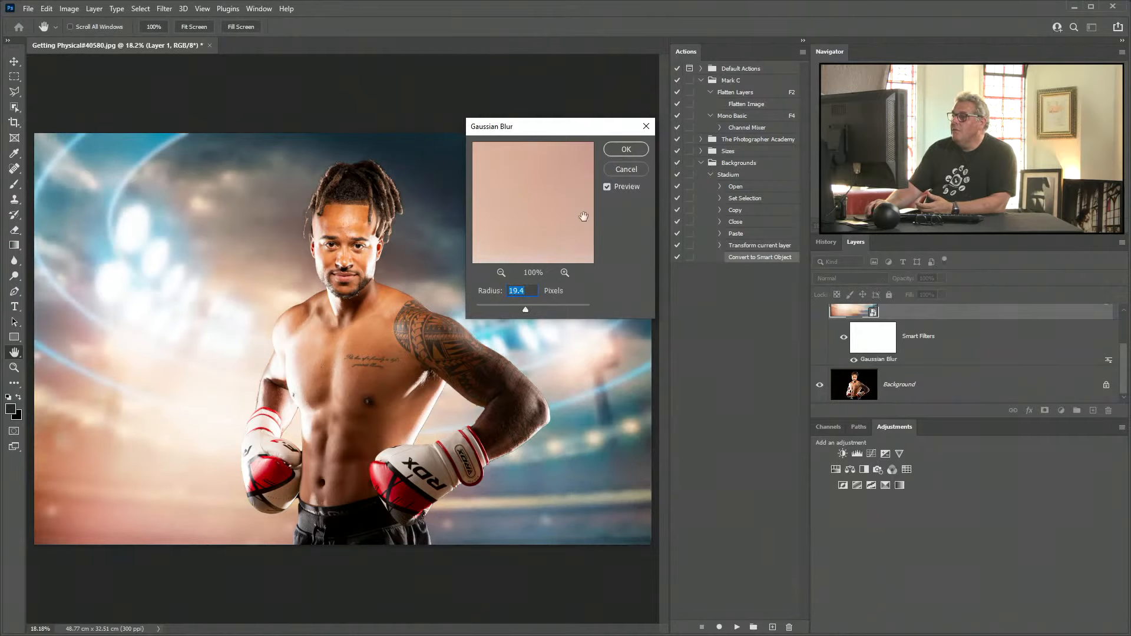
pyautogui.click(621, 150)
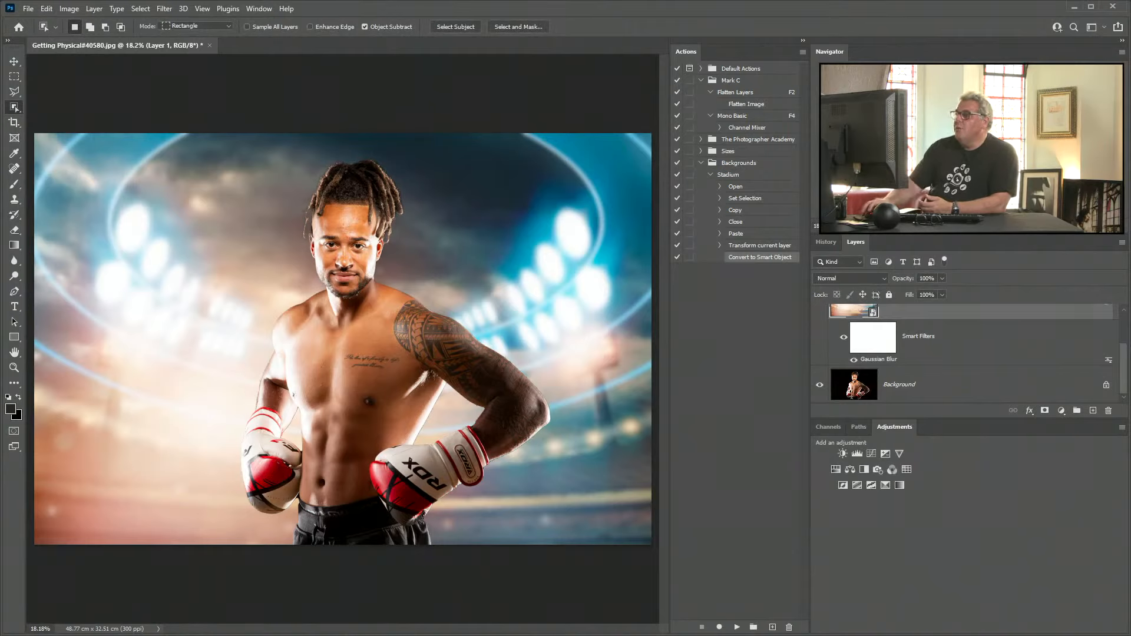
# Replace the contents of the stadium smart object with football stadiums 3.jpg from the Backgrounds folder
pyautogui.scroll(1, 983, 368)
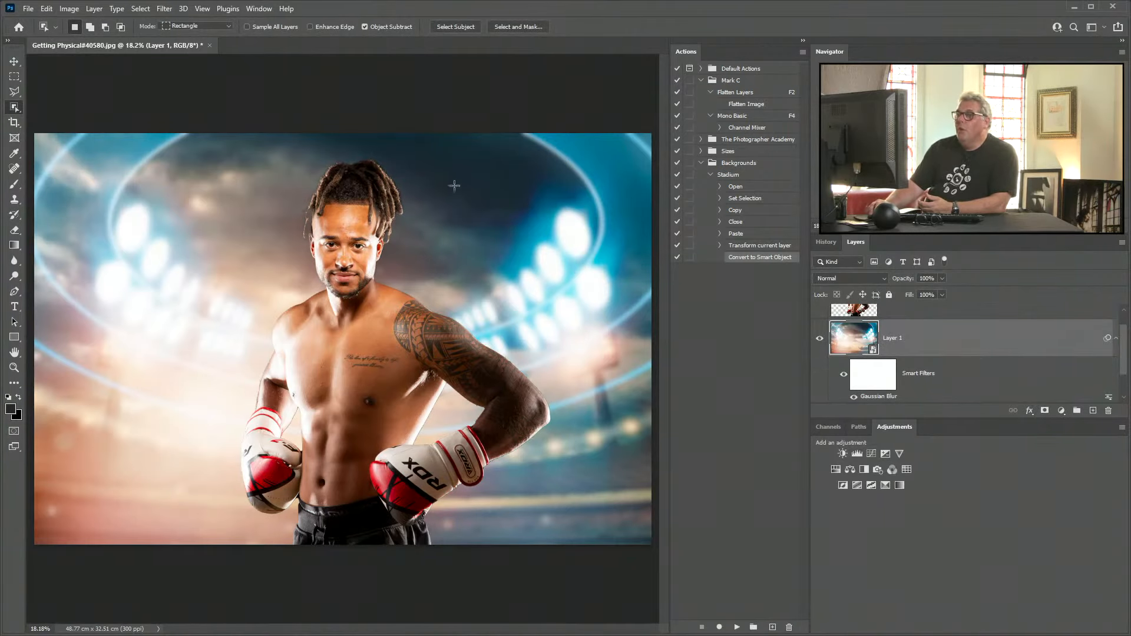
pyautogui.rightClick(946, 334)
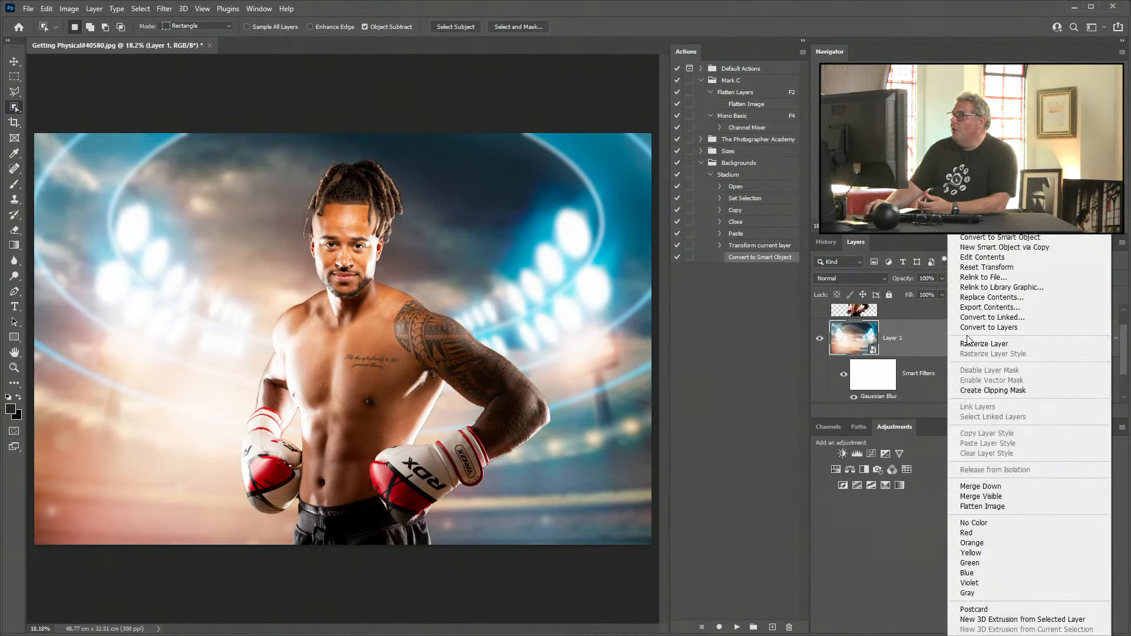
pyautogui.click(982, 297)
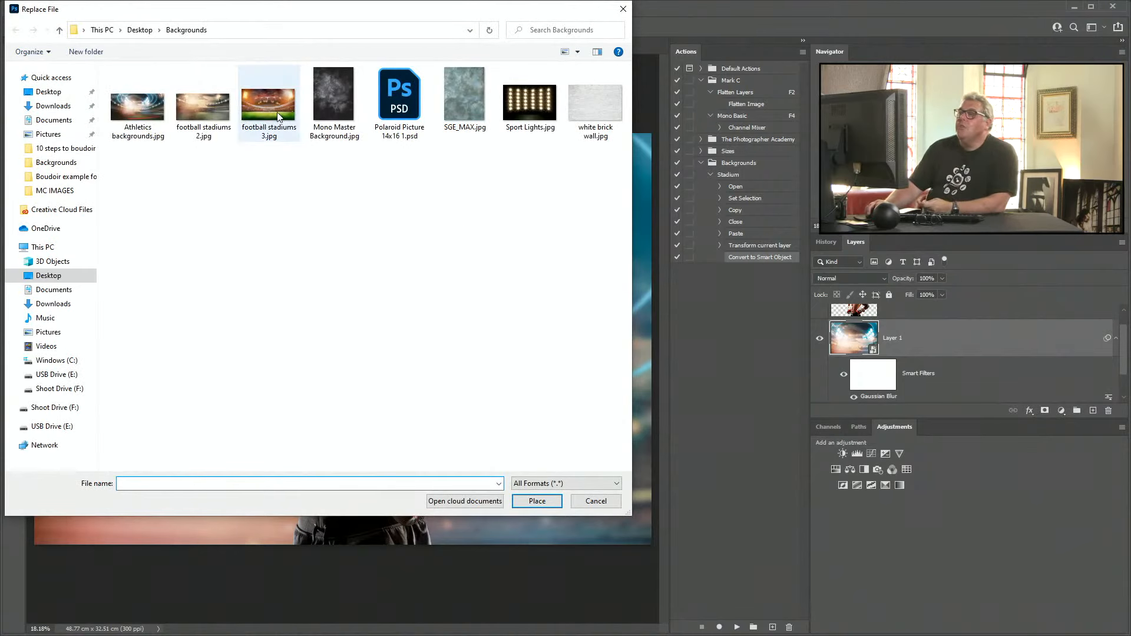
pyautogui.doubleClick(263, 122)
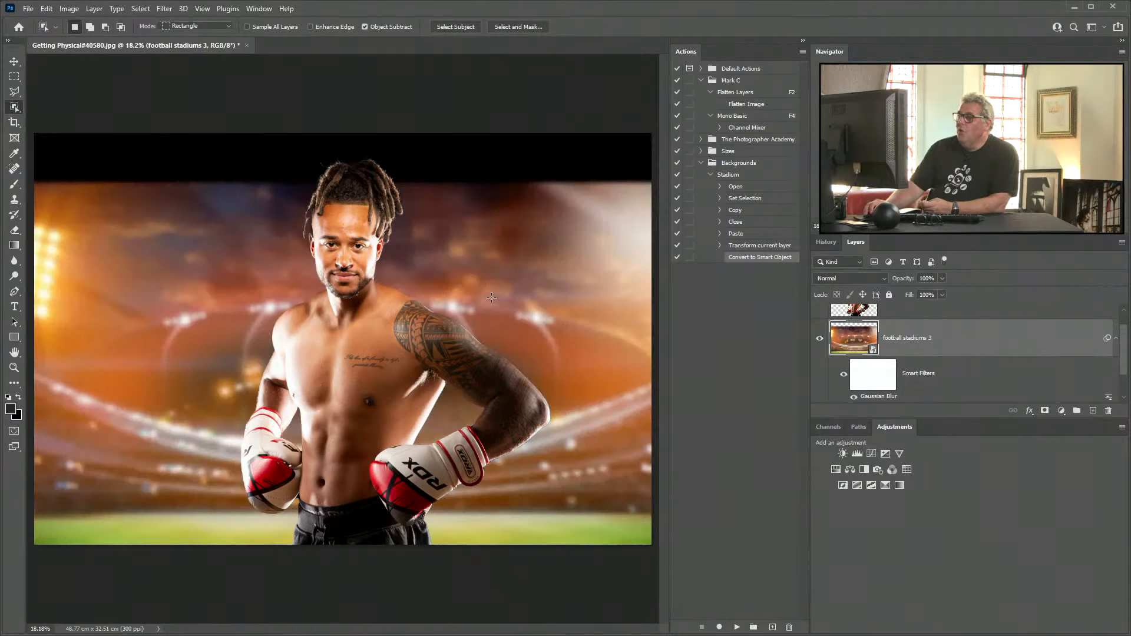
# Scale the football stadium layer to about 165% with Free Transform and reposition it to fill the canvas behind the boxer
pyautogui.hotkey('ctrl', '-')
pyautogui.hotkey('ctrl', '-')
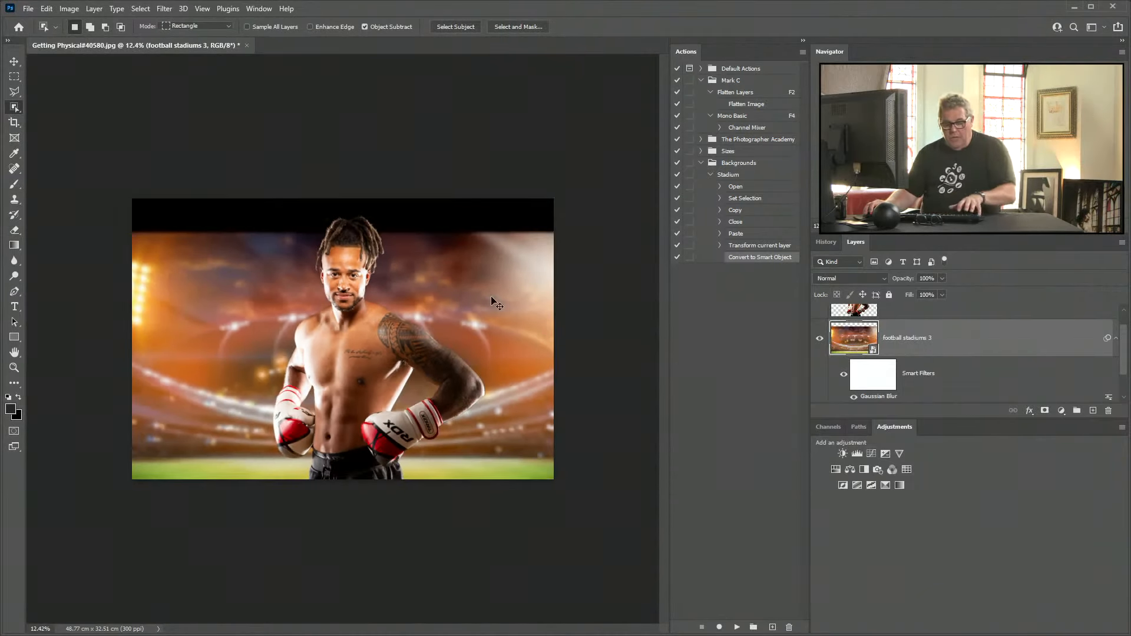
pyautogui.hotkey('ctrl', 't')
pyautogui.click(575, 250)
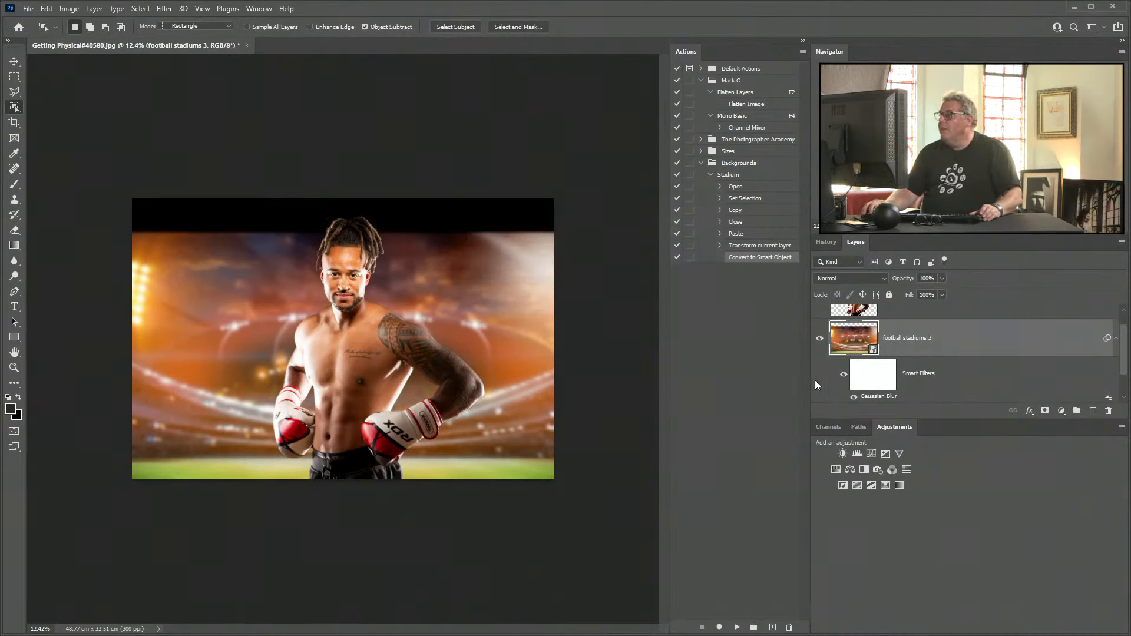
pyautogui.moveTo(616, 234); pyautogui.dragTo(675, 174)
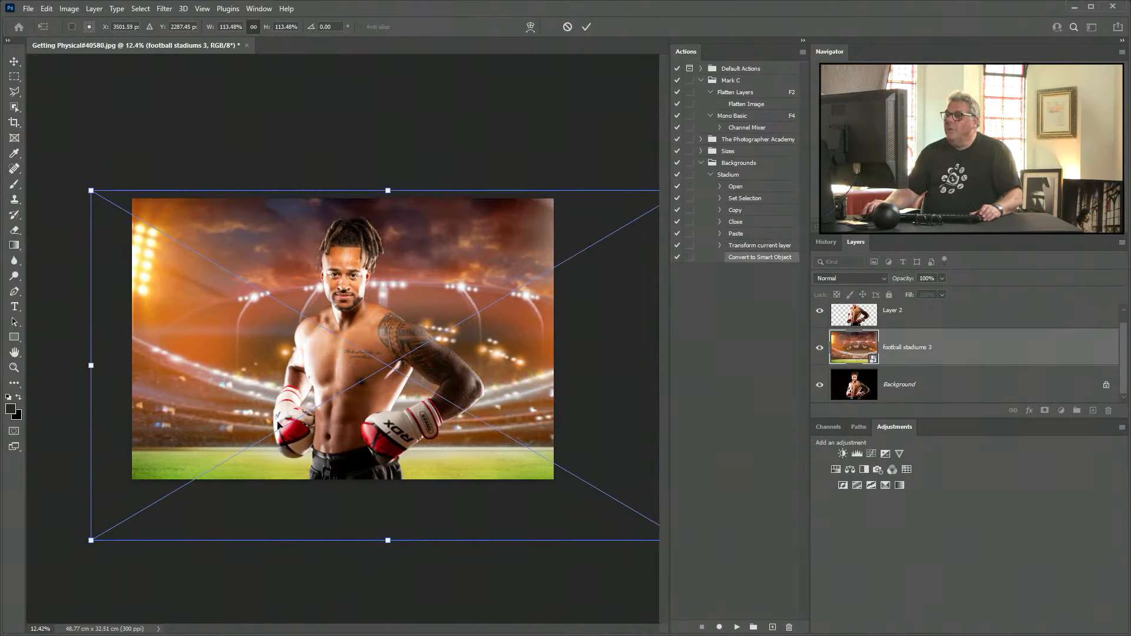
pyautogui.moveTo(90, 542); pyautogui.dragTo(3, 592)
pyautogui.hotkey('ctrl', '-')
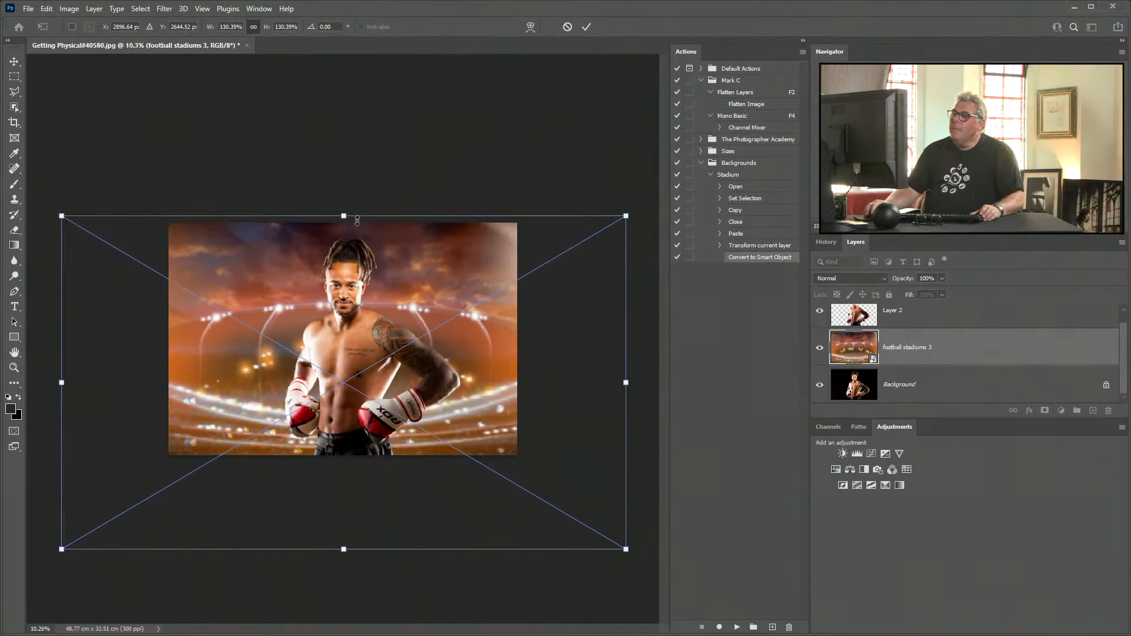
pyautogui.moveTo(110, 238); pyautogui.dragTo(3, 162)
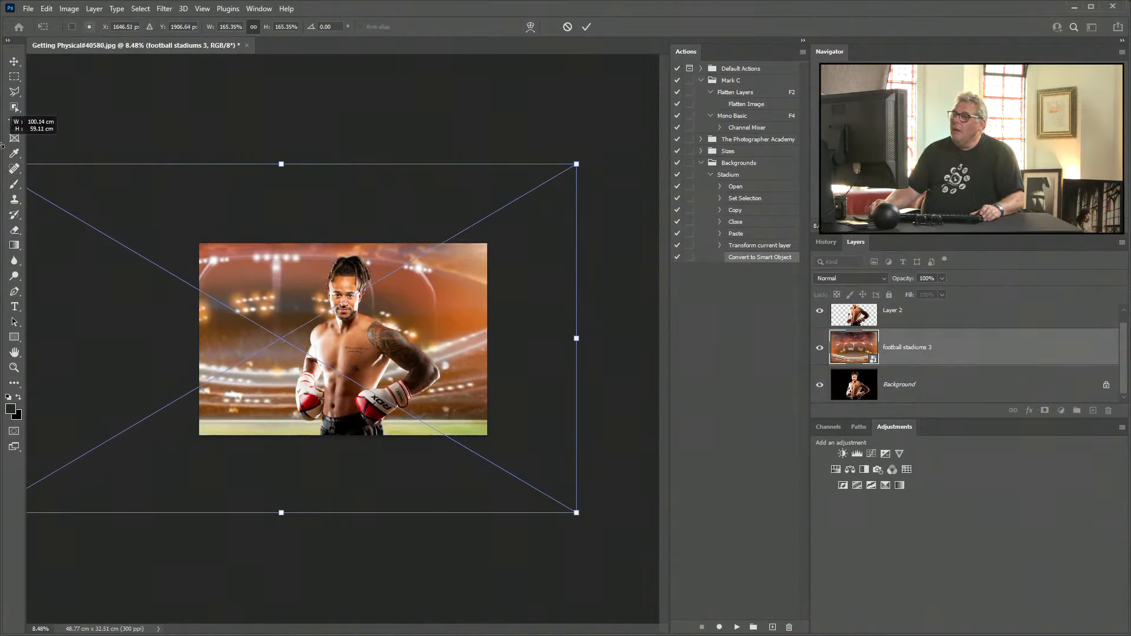
pyautogui.moveTo(407, 348); pyautogui.dragTo(447, 372)
pyautogui.press('Return')
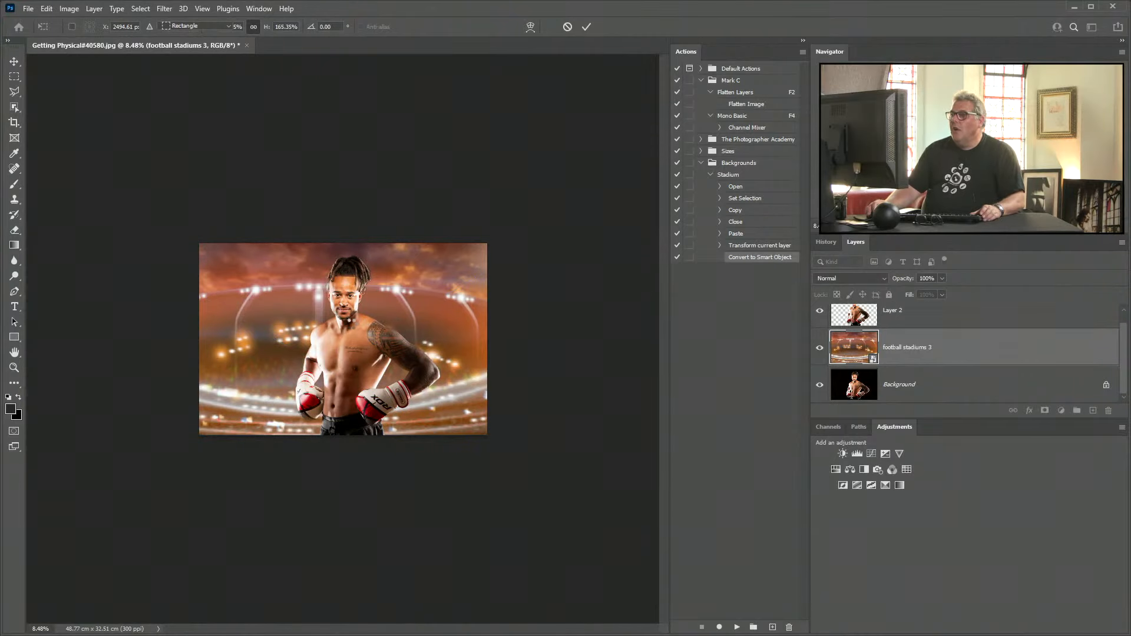
pyautogui.scroll(5, 352, 324)
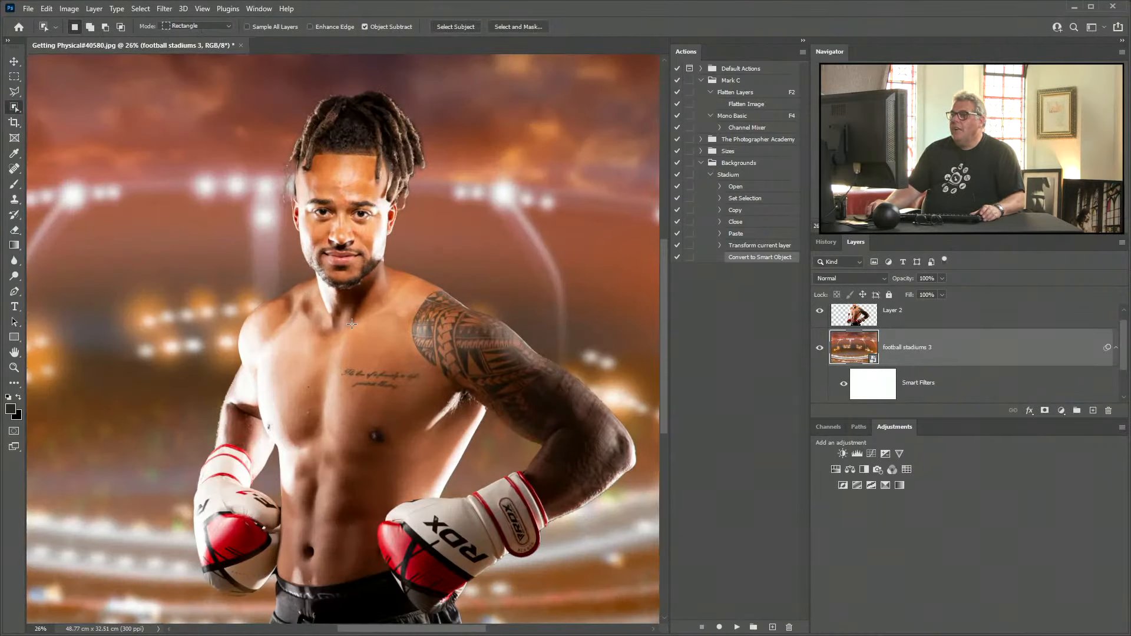
# Duplicate Layer 2 and render a 50-300mm Zoom lens flare at 205% brightness near the upper part of the copy's right edge
pyautogui.scroll(-4, 352, 324)
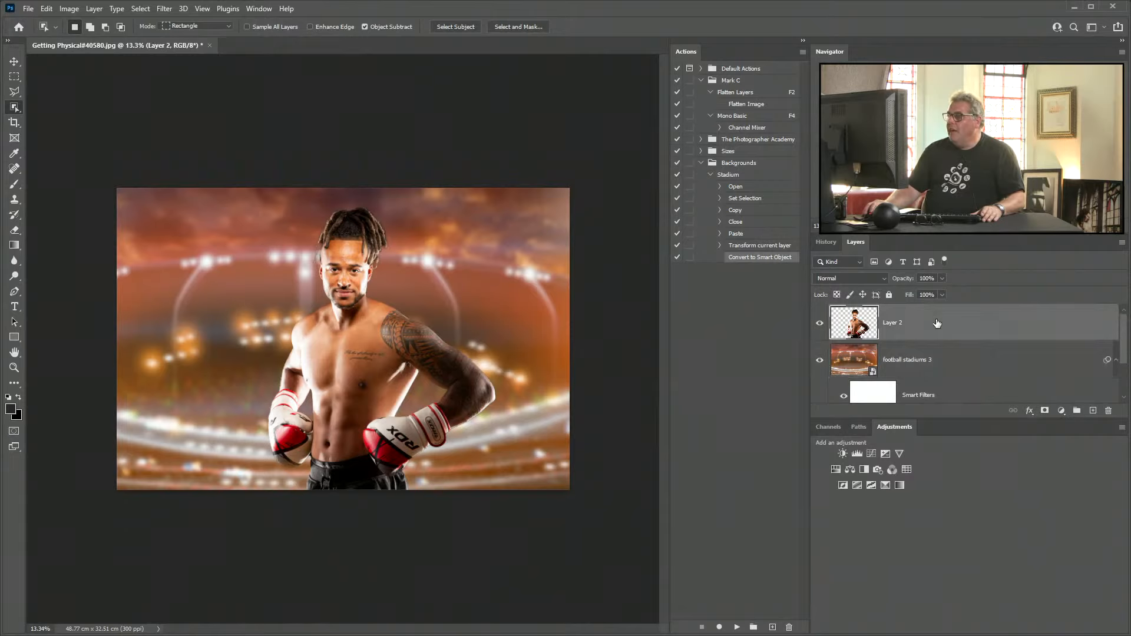
pyautogui.hotkey('ctrl', 'j')
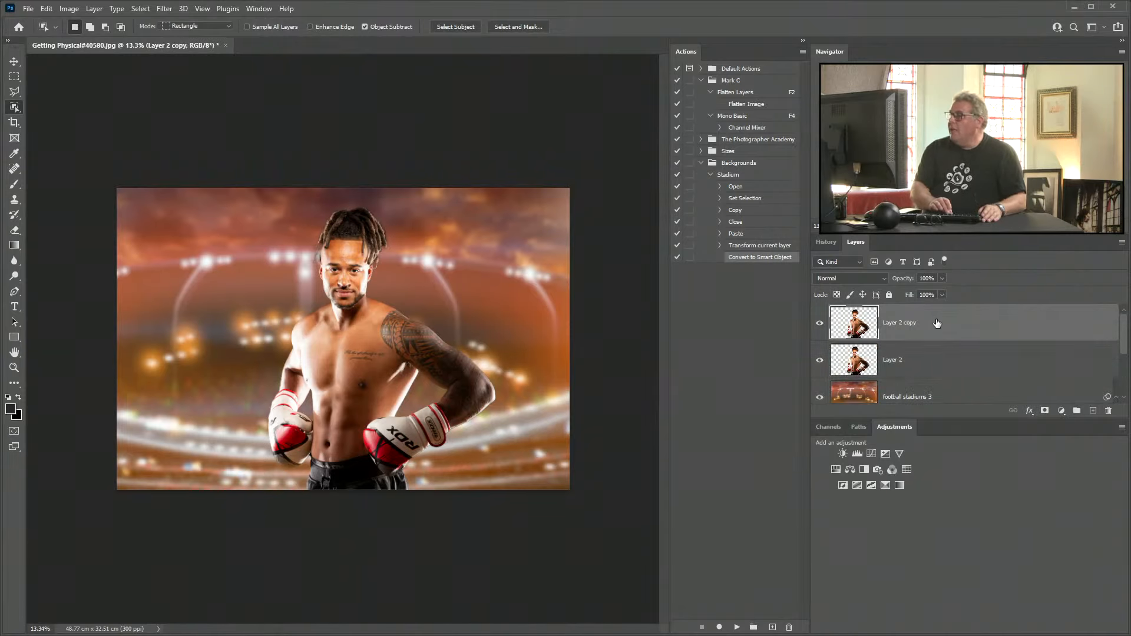
pyautogui.click(165, 9)
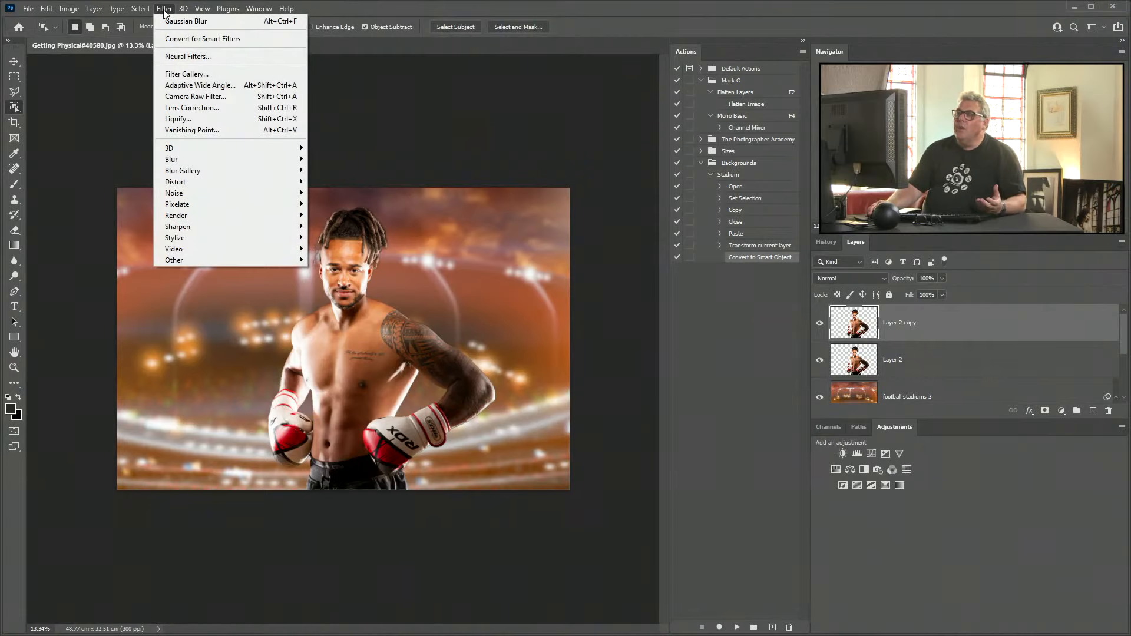
pyautogui.moveTo(178, 230)
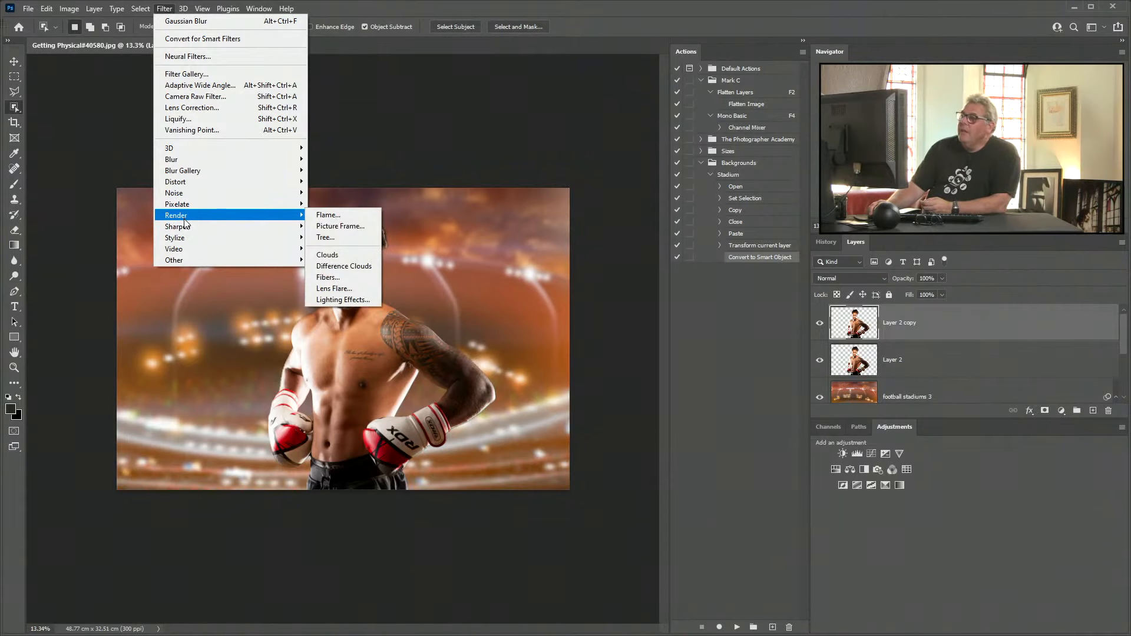
pyautogui.moveTo(274, 218)
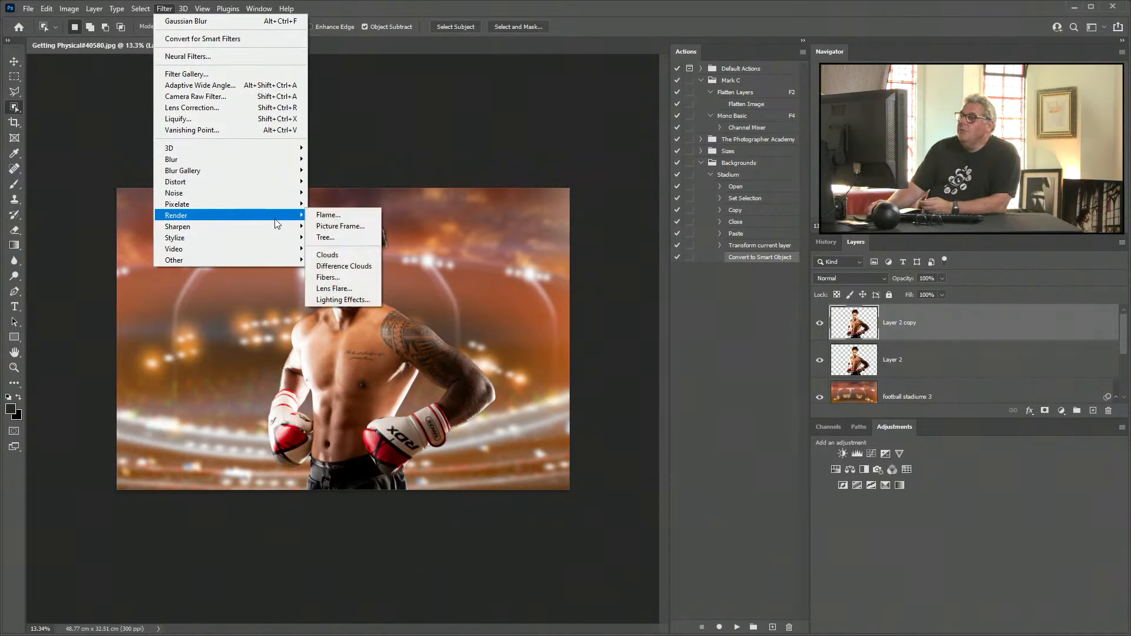
pyautogui.click(337, 288)
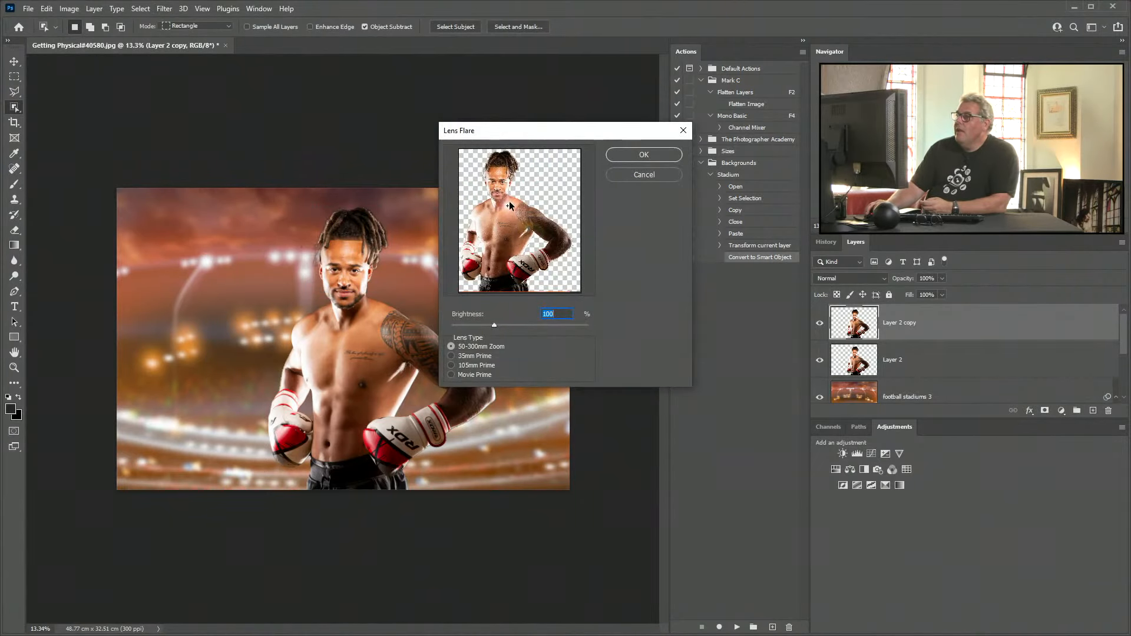
pyautogui.click(559, 167)
pyautogui.moveTo(494, 324); pyautogui.dragTo(542, 327)
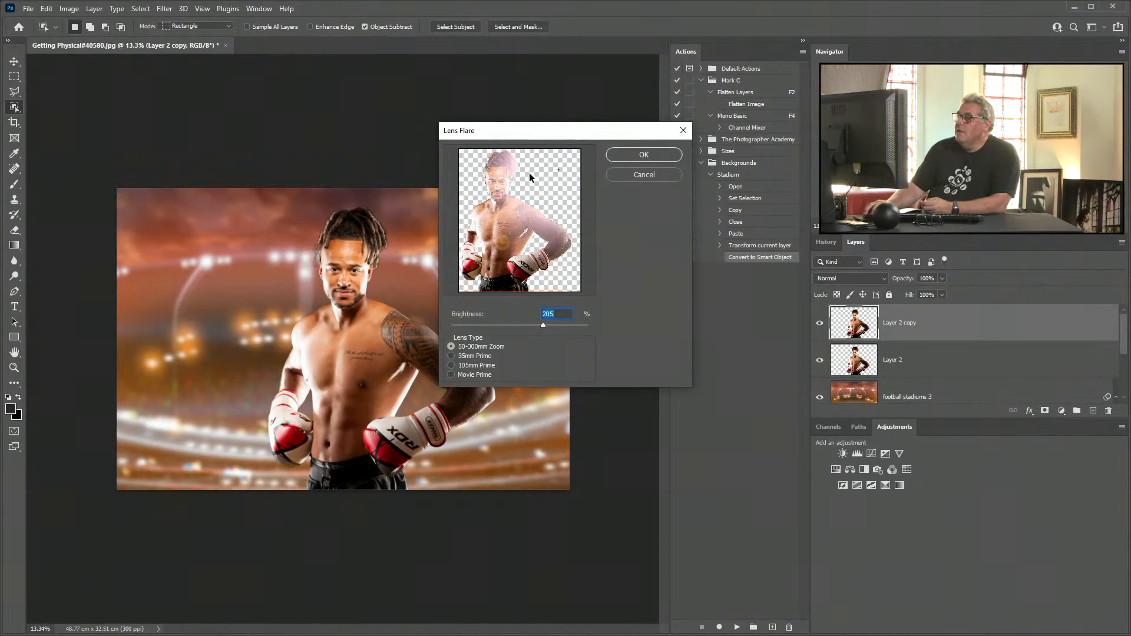
pyautogui.moveTo(555, 170); pyautogui.dragTo(575, 169)
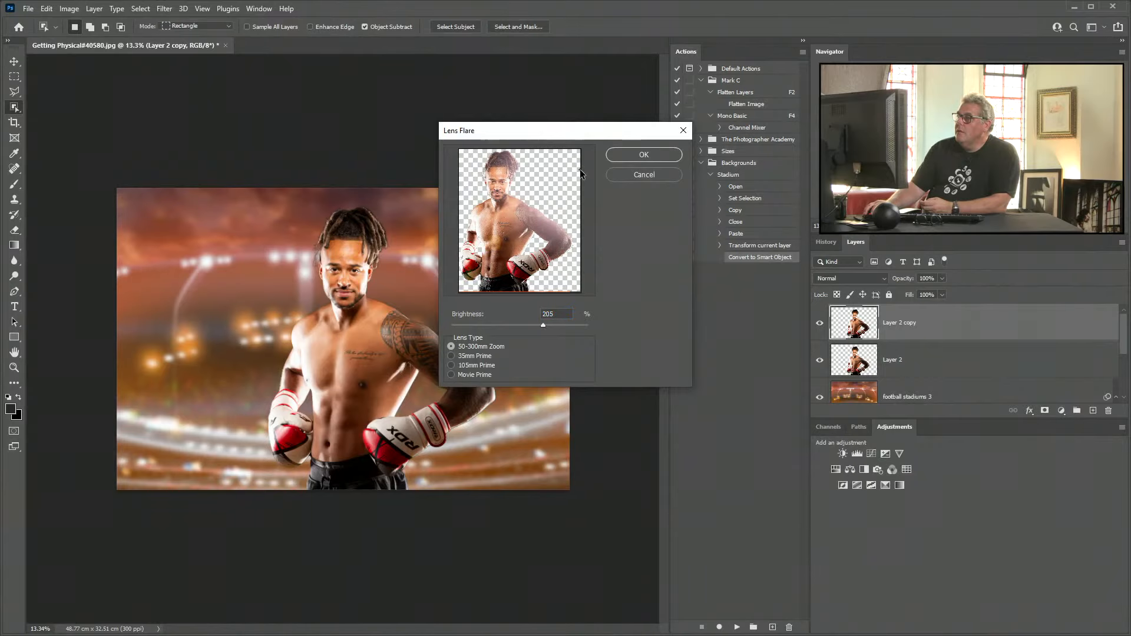
pyautogui.click(644, 154)
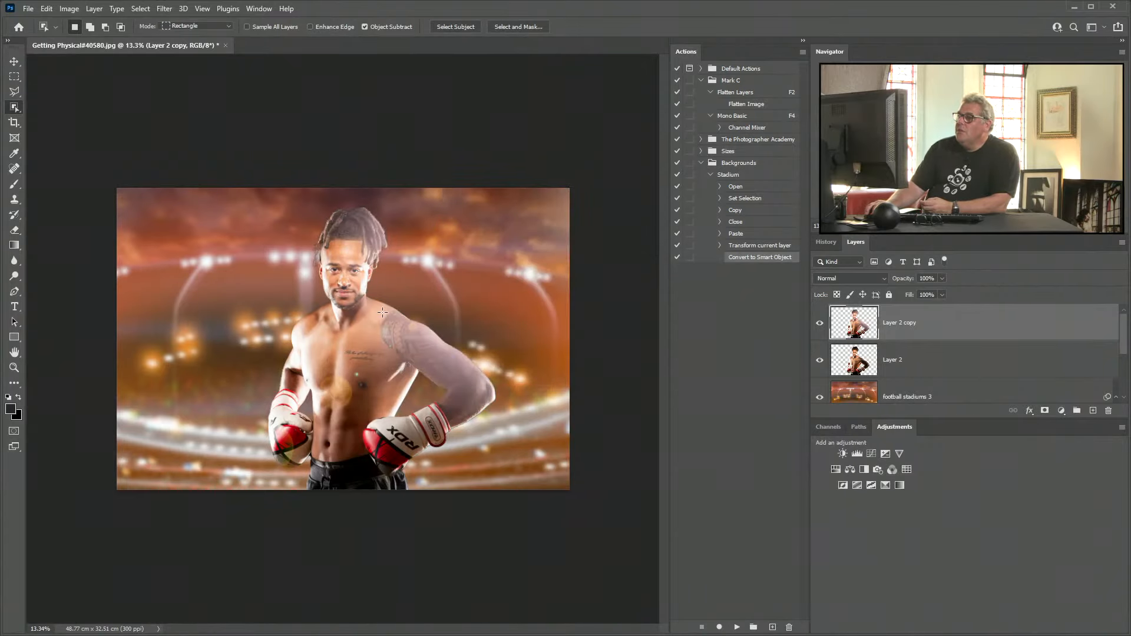
# Compare the boxer with and without the lens flare by toggling Layer 2 copy's visibility
pyautogui.click(820, 324)
pyautogui.click(821, 324)
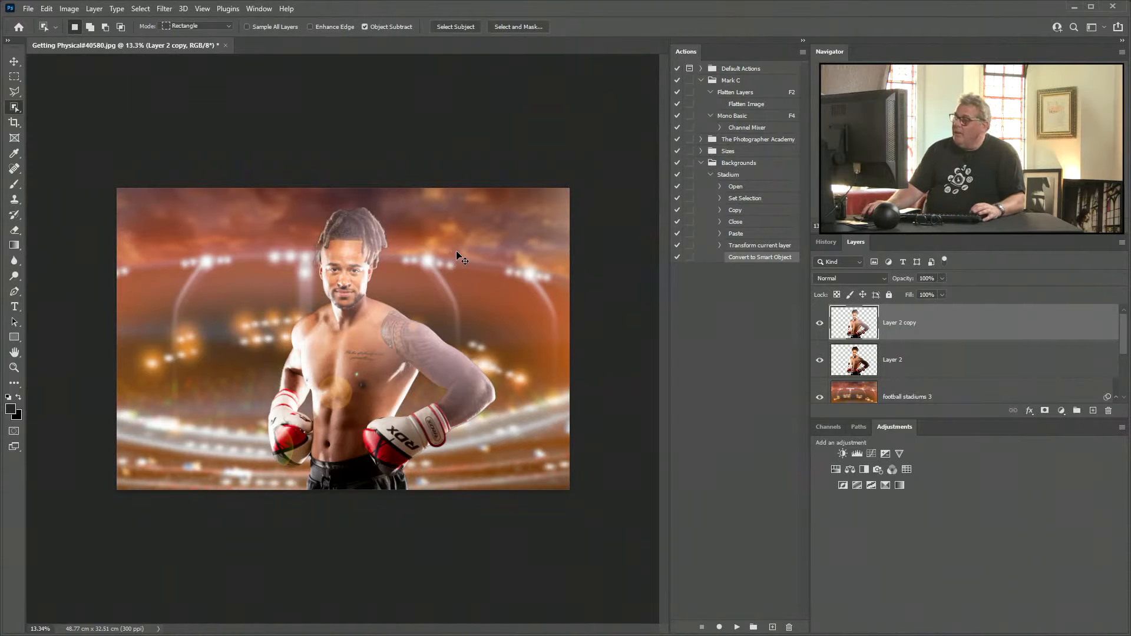
pyautogui.hotkey('ctrl', ',')
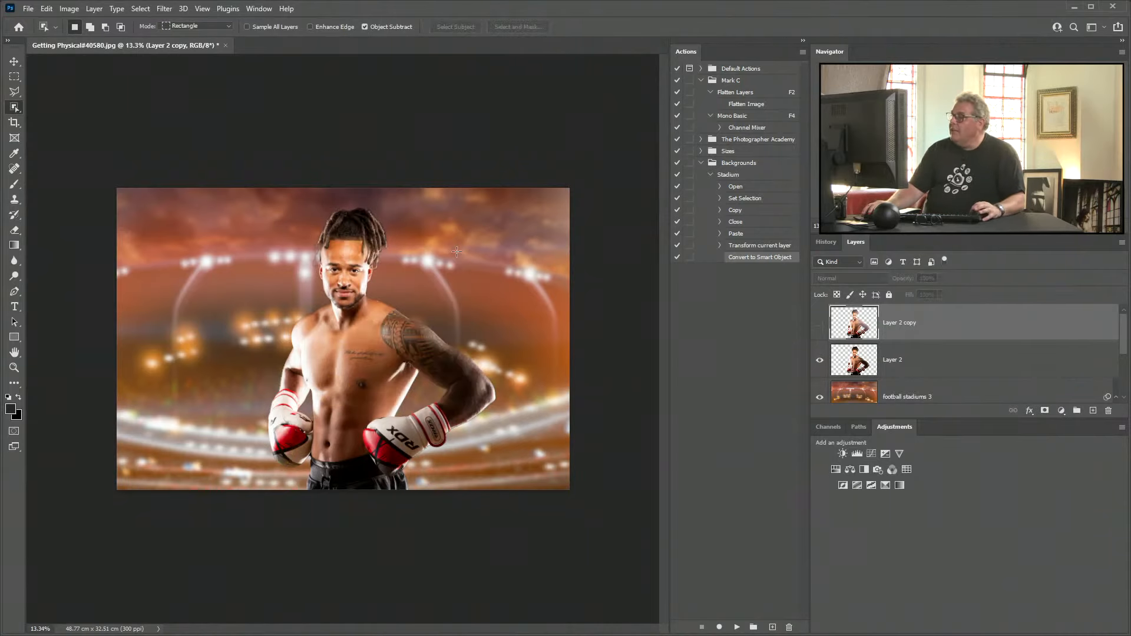
pyautogui.click(164, 8)
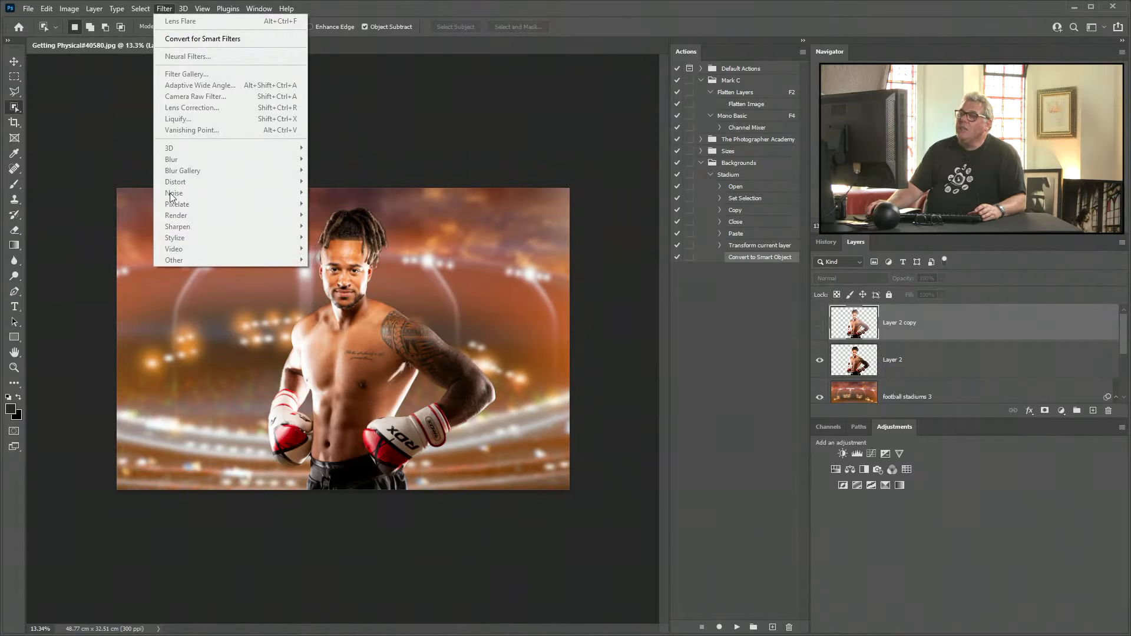
pyautogui.click(789, 260)
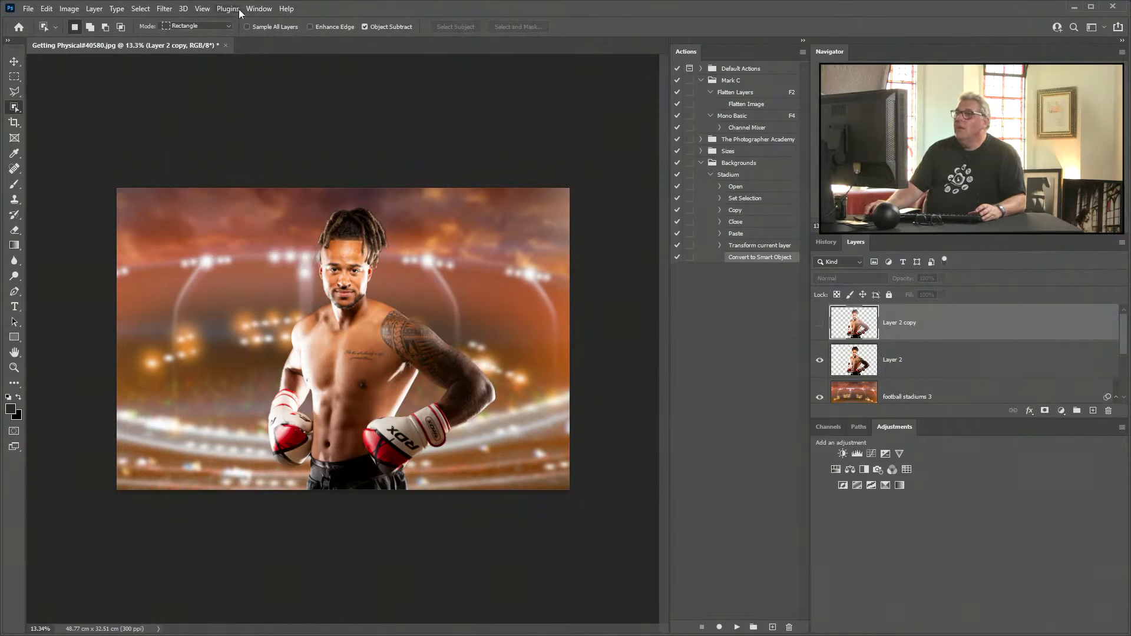
pyautogui.click(169, 12)
pyautogui.click(406, 132)
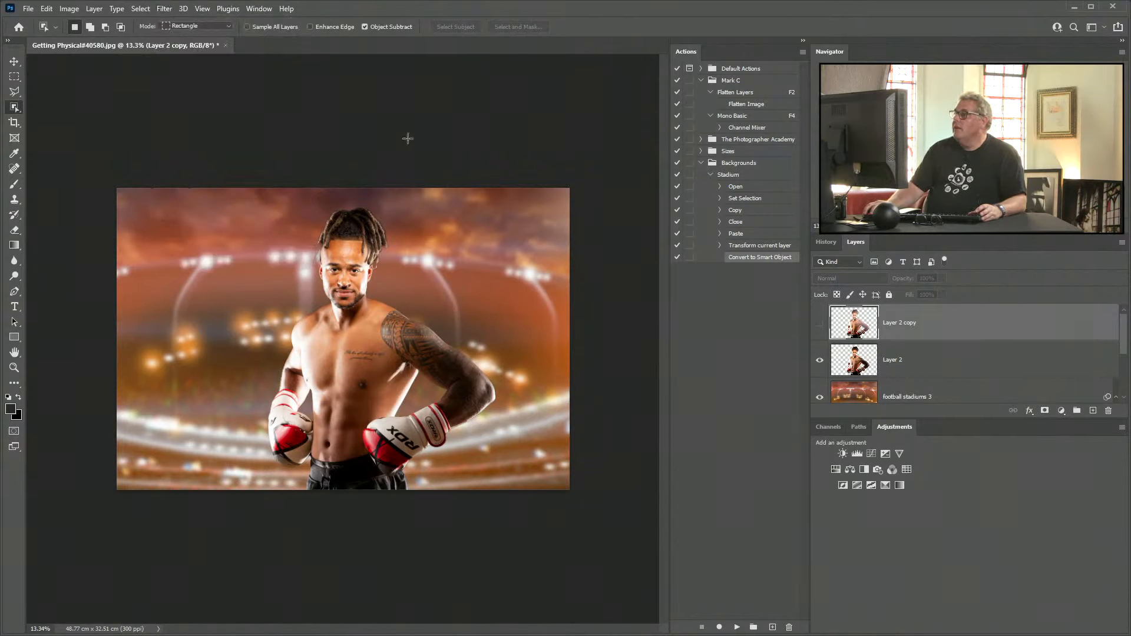
pyautogui.doubleClick(825, 326)
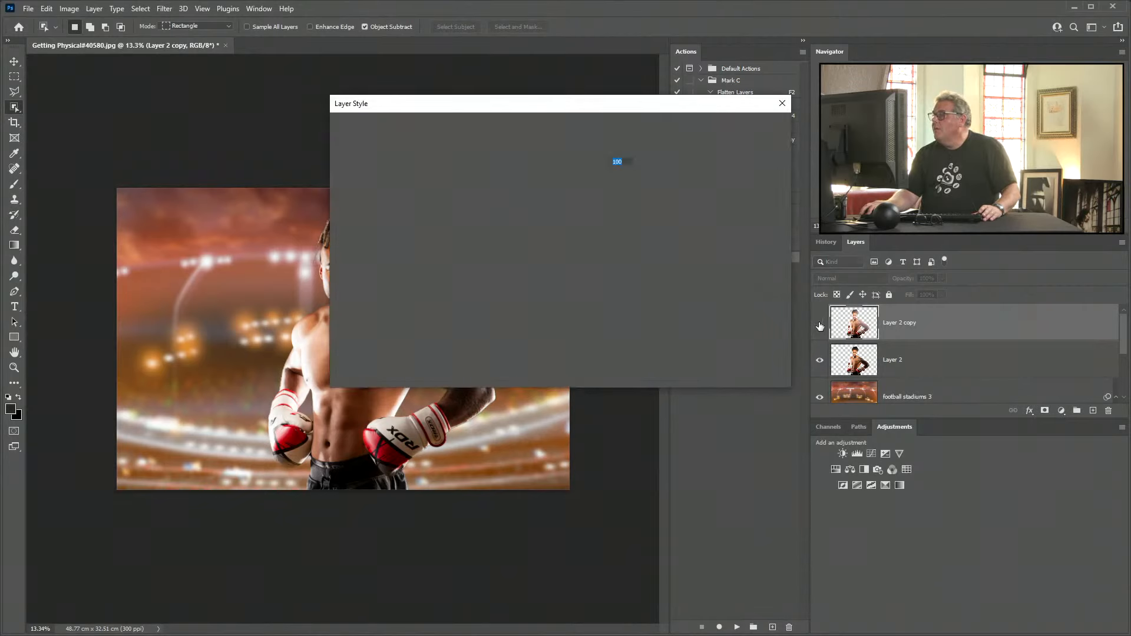
pyautogui.press('Escape')
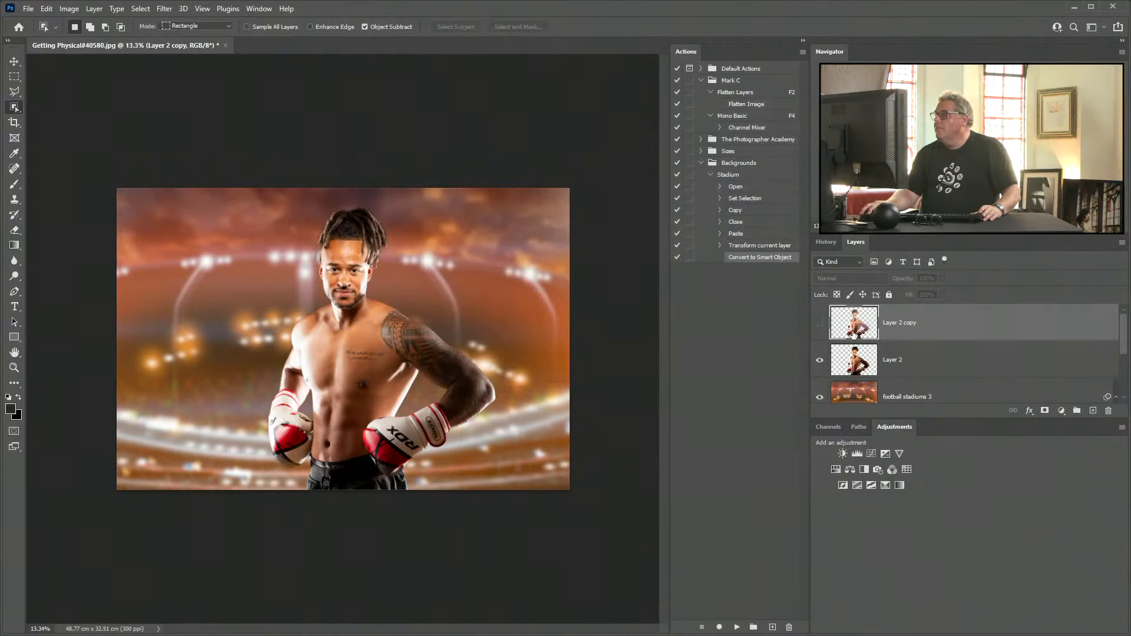
# Show Layer 2 copy, undo its lens flare and render a 50-300mm Zoom flare at 205% brightness again from the upper-right corner
pyautogui.click(820, 324)
pyautogui.click(820, 324)
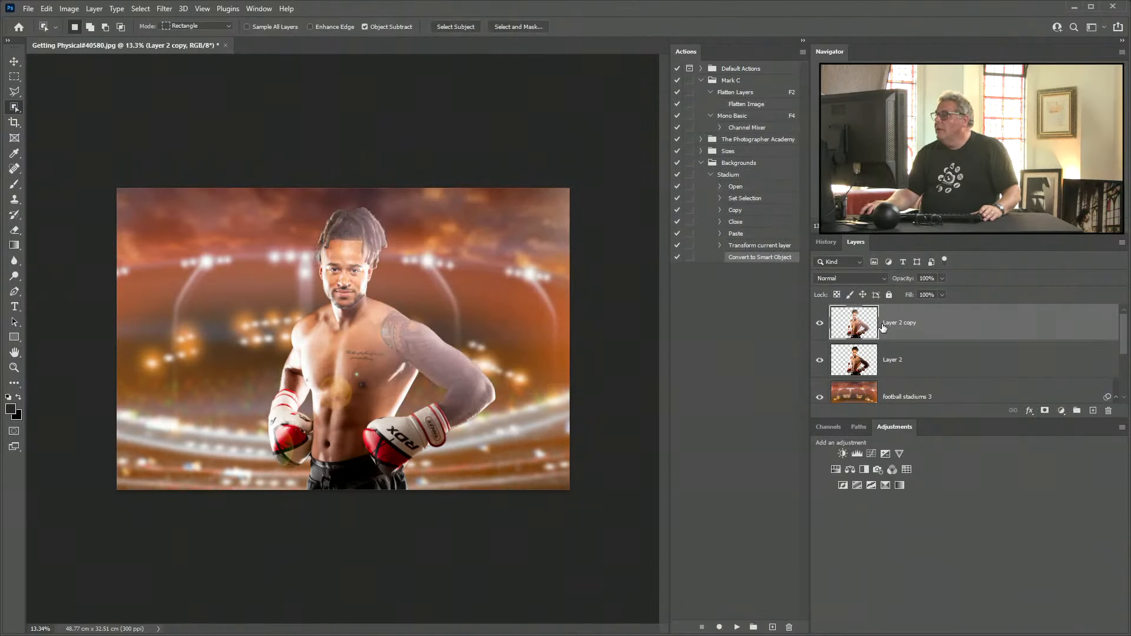
pyautogui.click(819, 322)
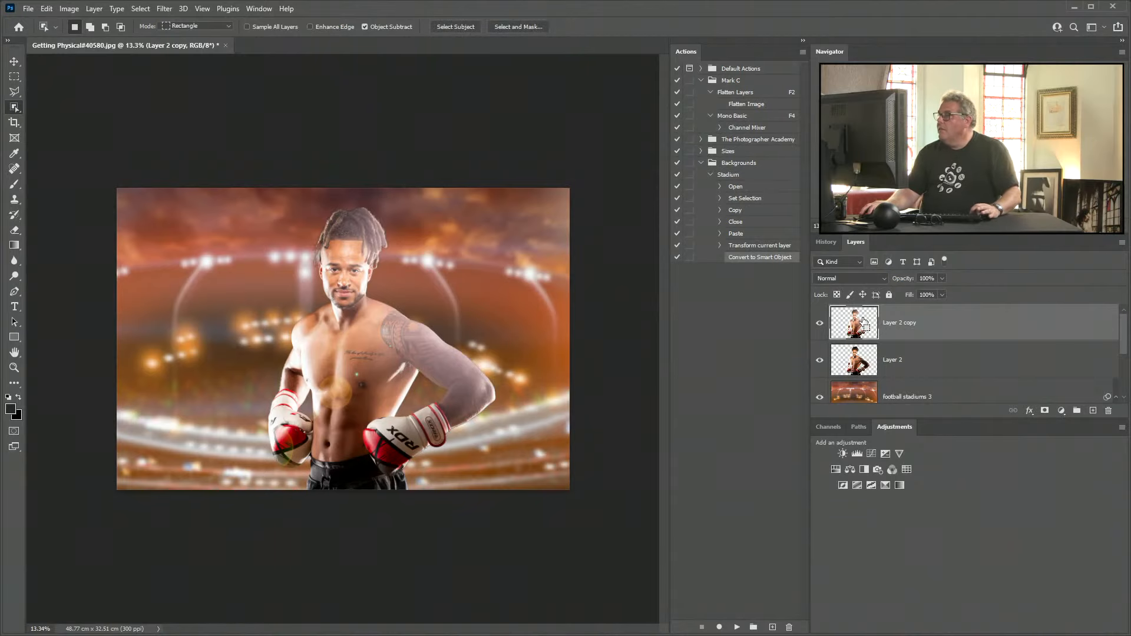
pyautogui.click(164, 10)
pyautogui.moveTo(196, 213)
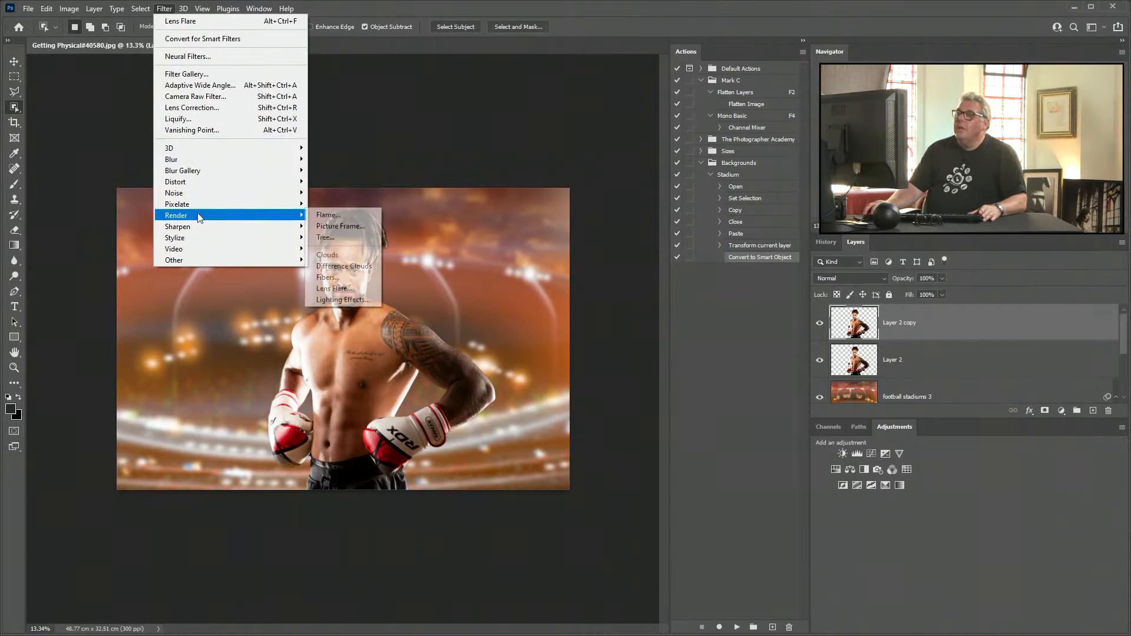
pyautogui.click(356, 288)
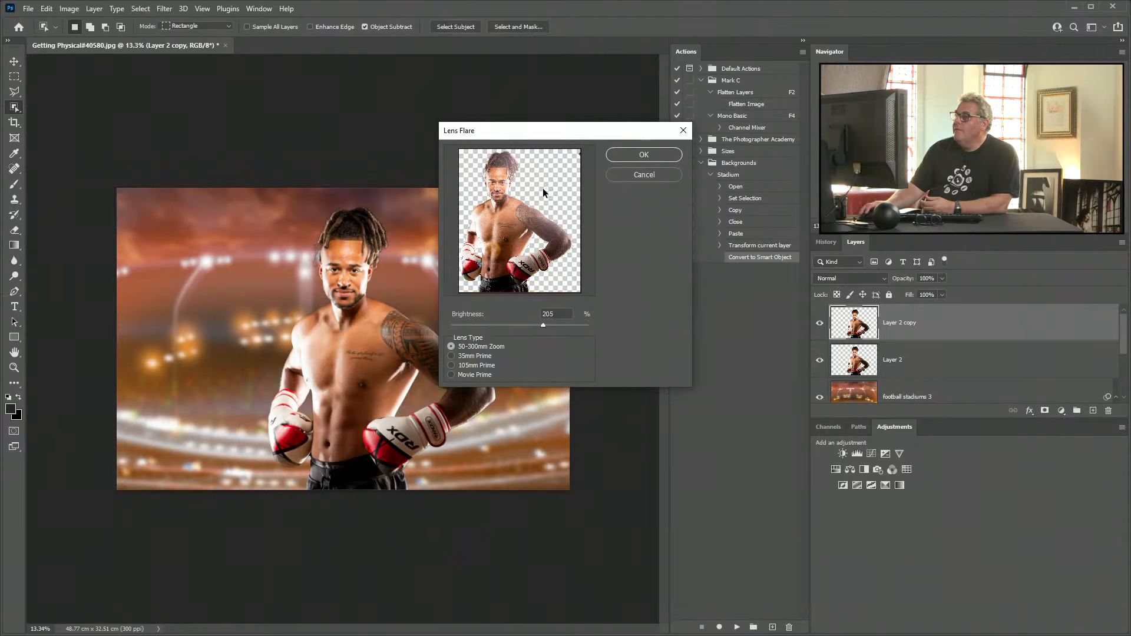
pyautogui.click(644, 155)
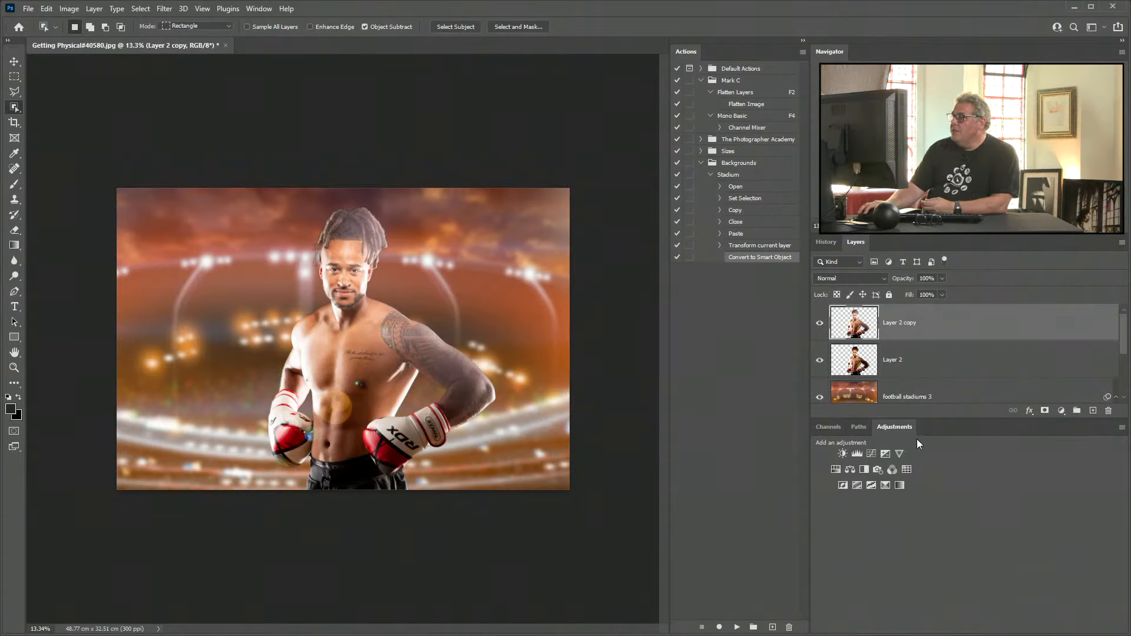
# Add a layer mask to Layer 2 copy and paint black with a soft 1500-pixel brush over the boxer's tattooed arm and chest
pyautogui.click(1044, 411)
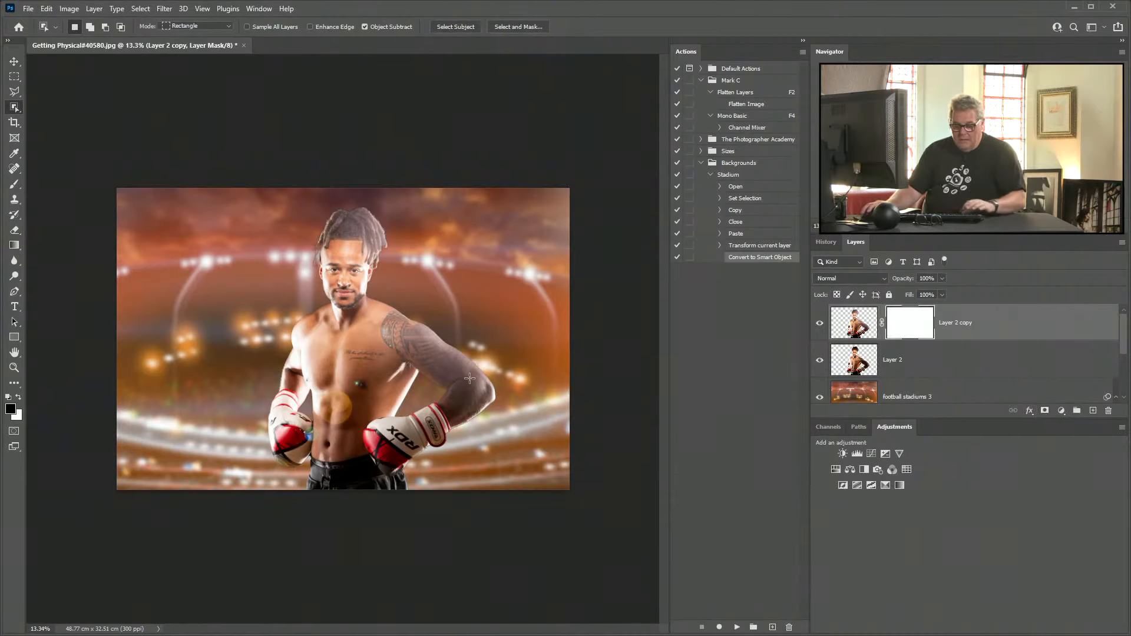
pyautogui.press('b')
pyautogui.press('x')
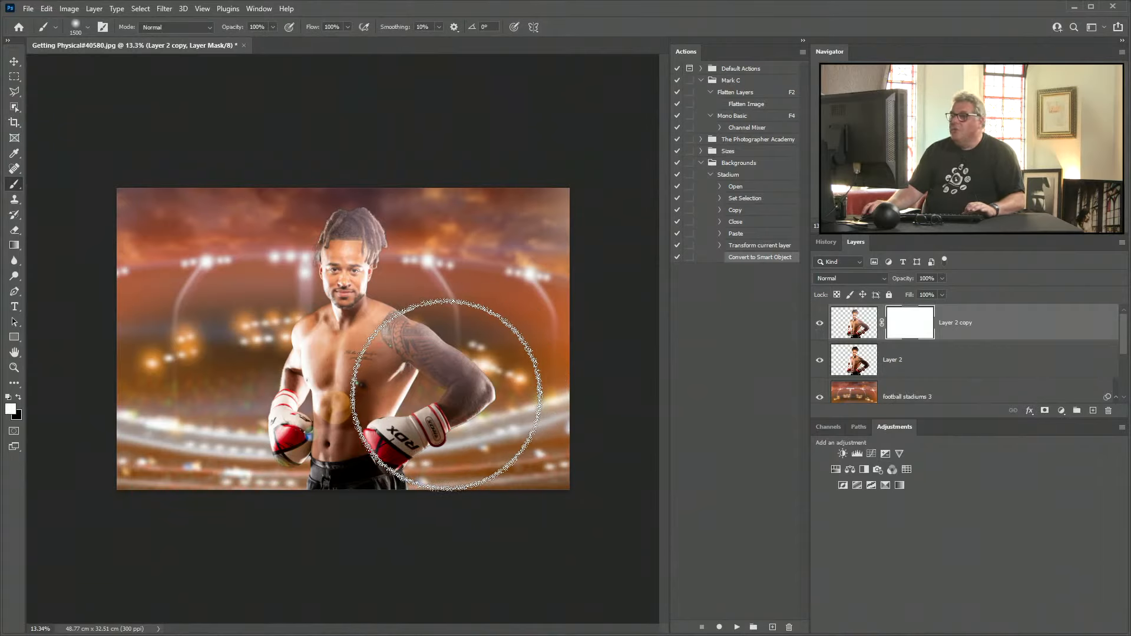
pyautogui.press('x')
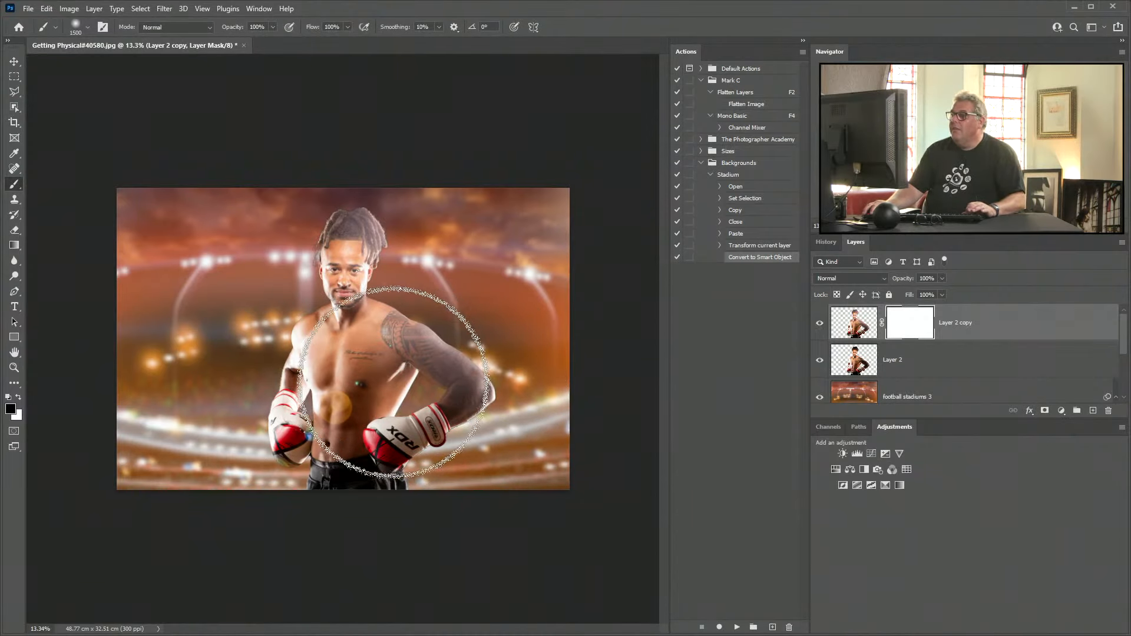
pyautogui.moveTo(422, 392)
pyautogui.mouseDown()
pyautogui.moveTo(428, 383)
pyautogui.moveTo(386, 374)
pyautogui.moveTo(388, 358)
pyautogui.moveTo(321, 309)
pyautogui.mouseUp()
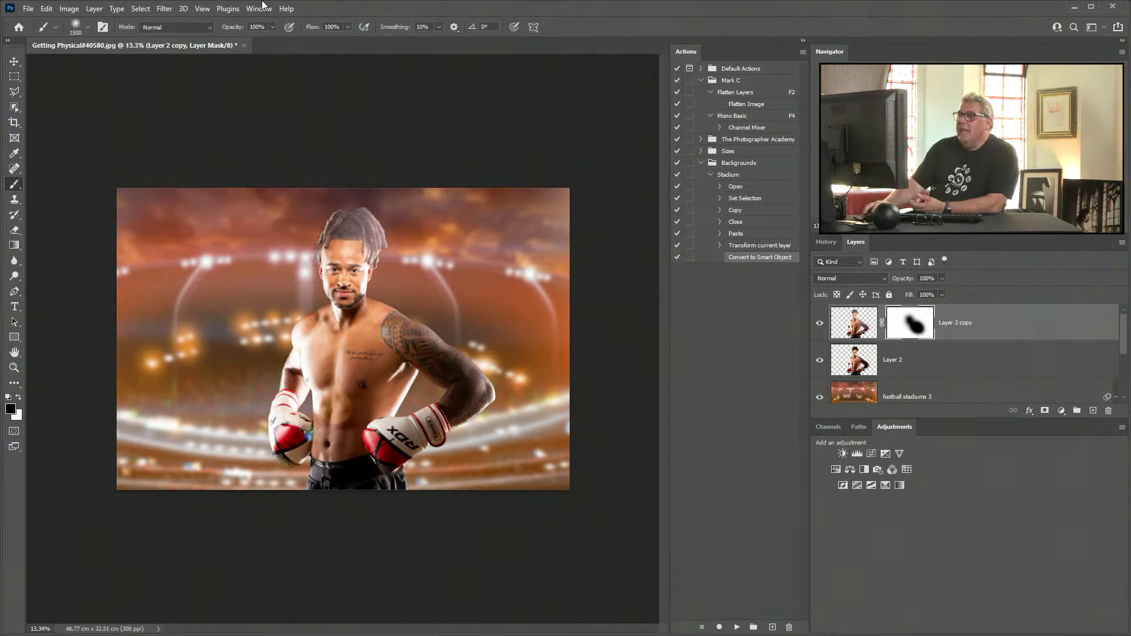
# Close Getting Physical#40580.jpg without saving and switch to Adobe Bridge
pyautogui.click(243, 46)
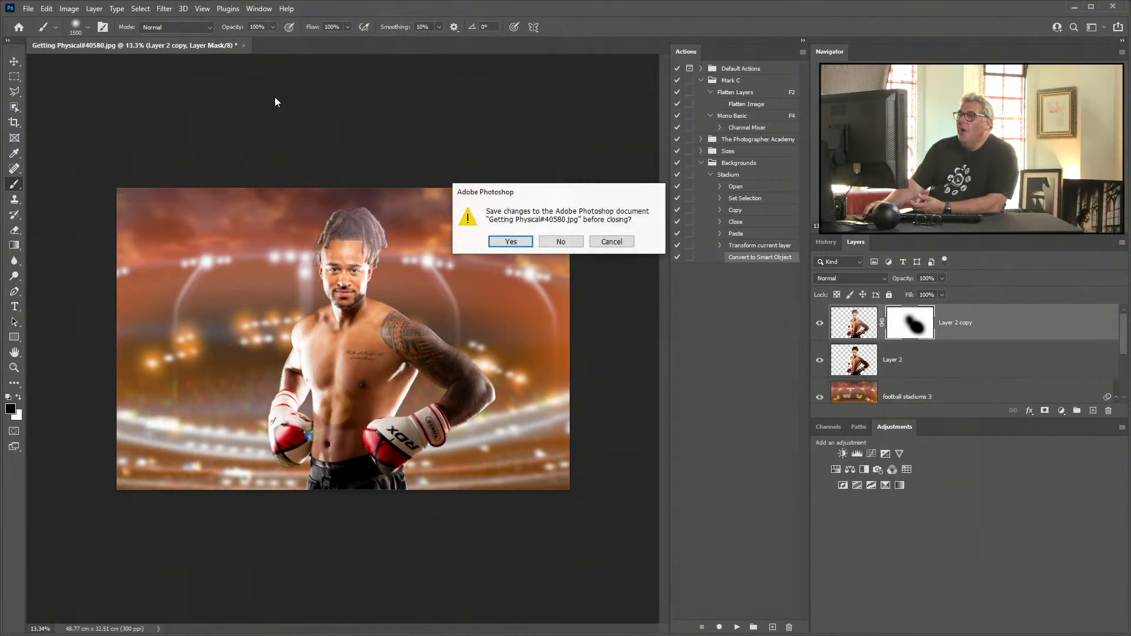
pyautogui.click(560, 243)
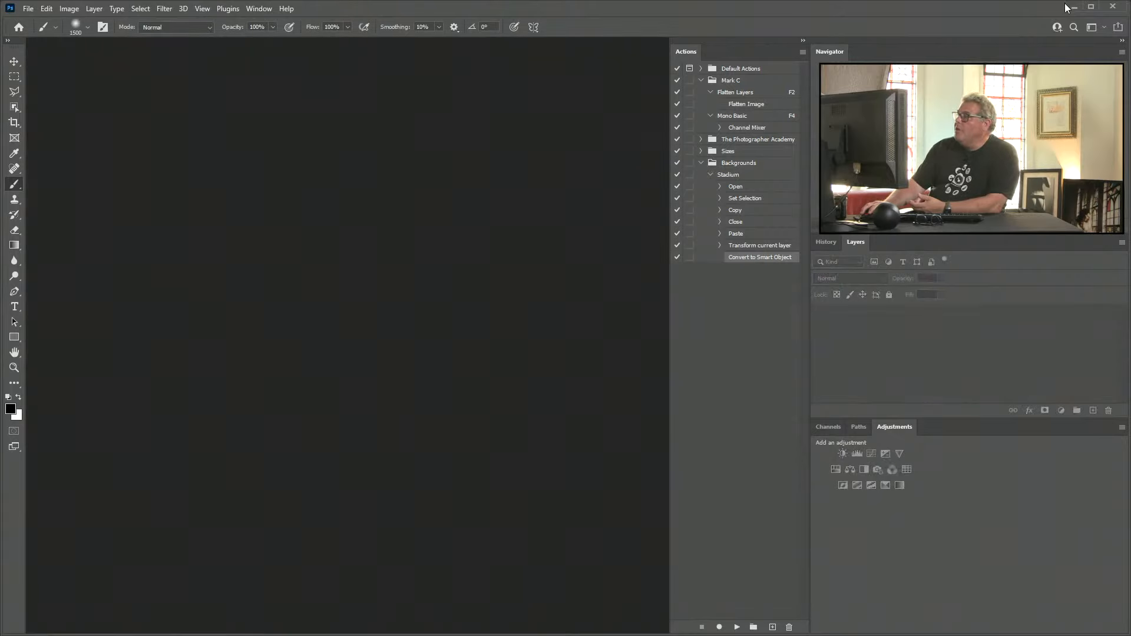
pyautogui.click(1073, 8)
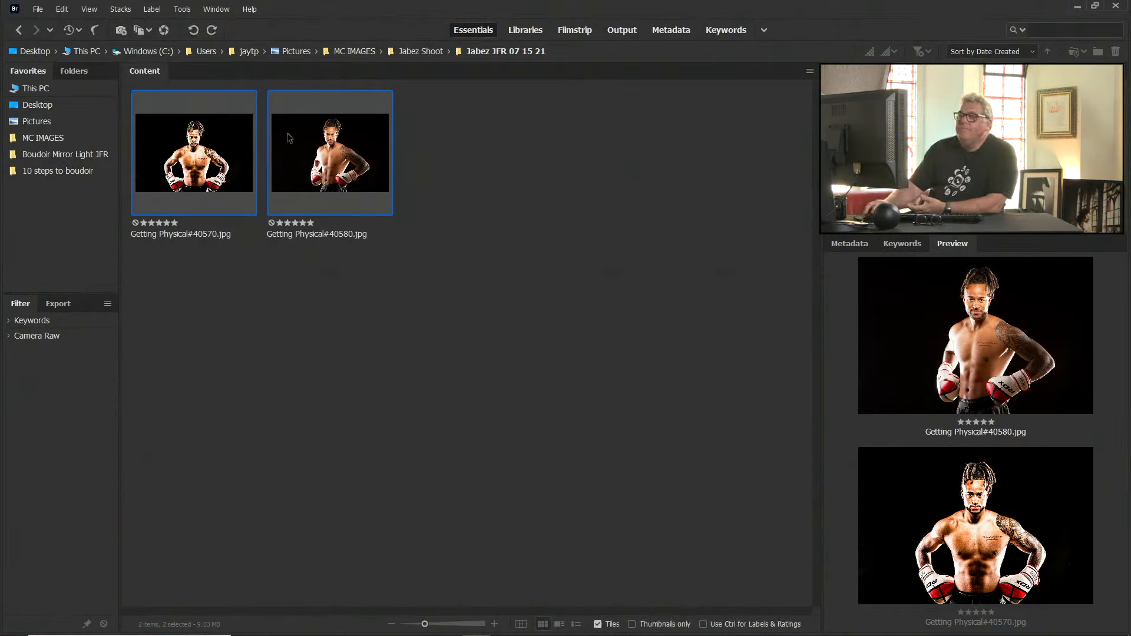
# Open the shoot's RAW folder from its parent shoot folder
pyautogui.click(428, 51)
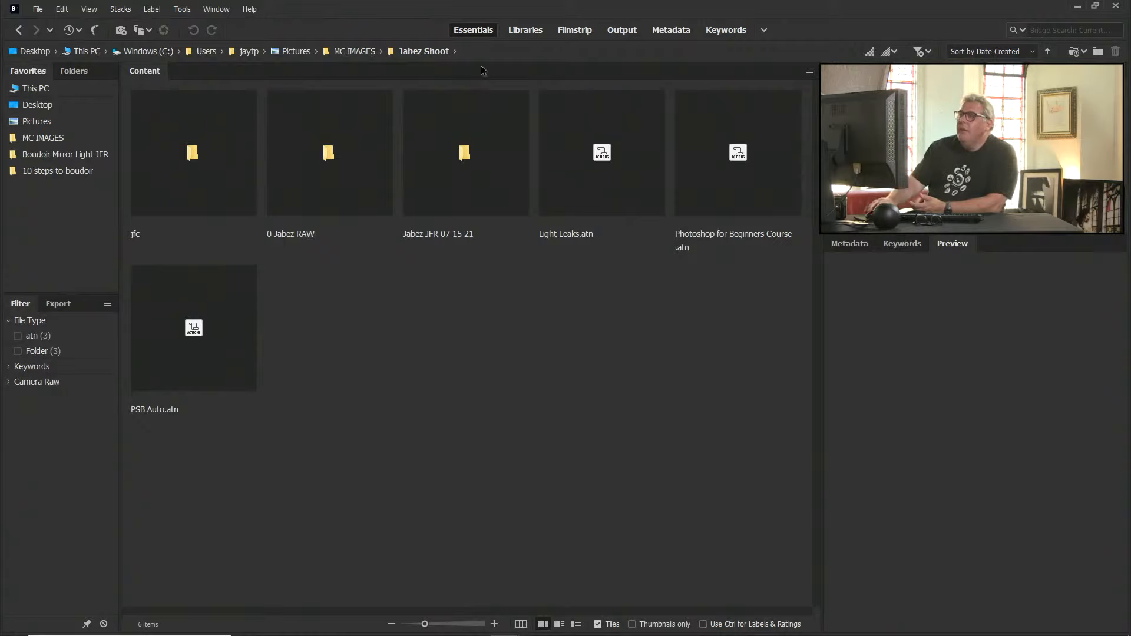
pyautogui.click(329, 159)
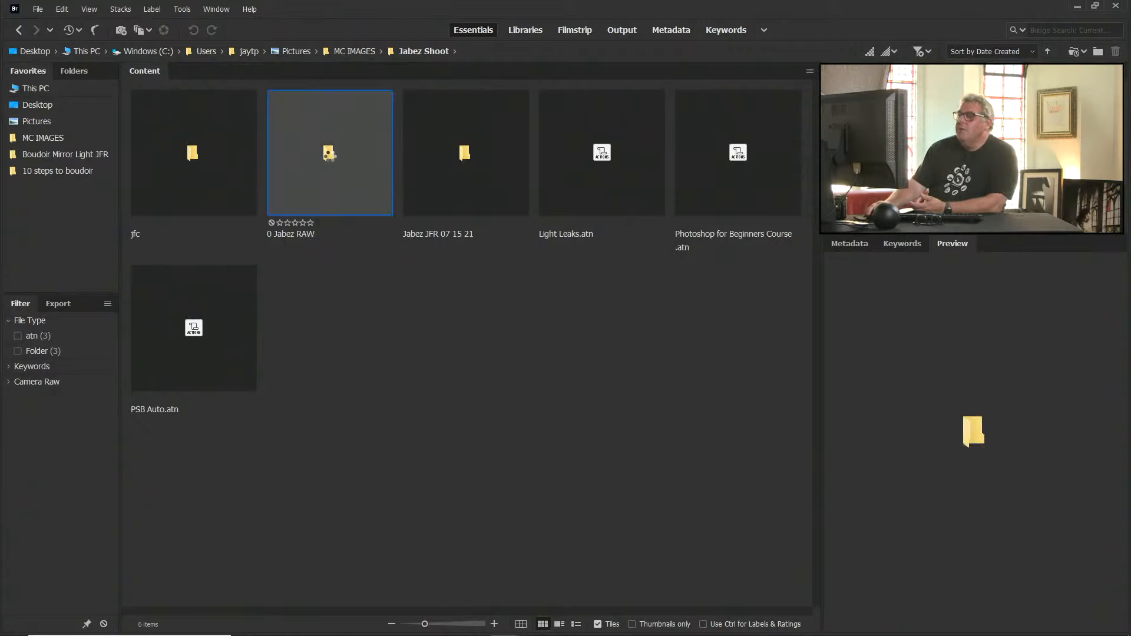
pyautogui.doubleClick(328, 159)
# Browse the RAW photos down to the AcademyLIVE shots taken on a white backdrop
pyautogui.scroll(-4, 654, 448)
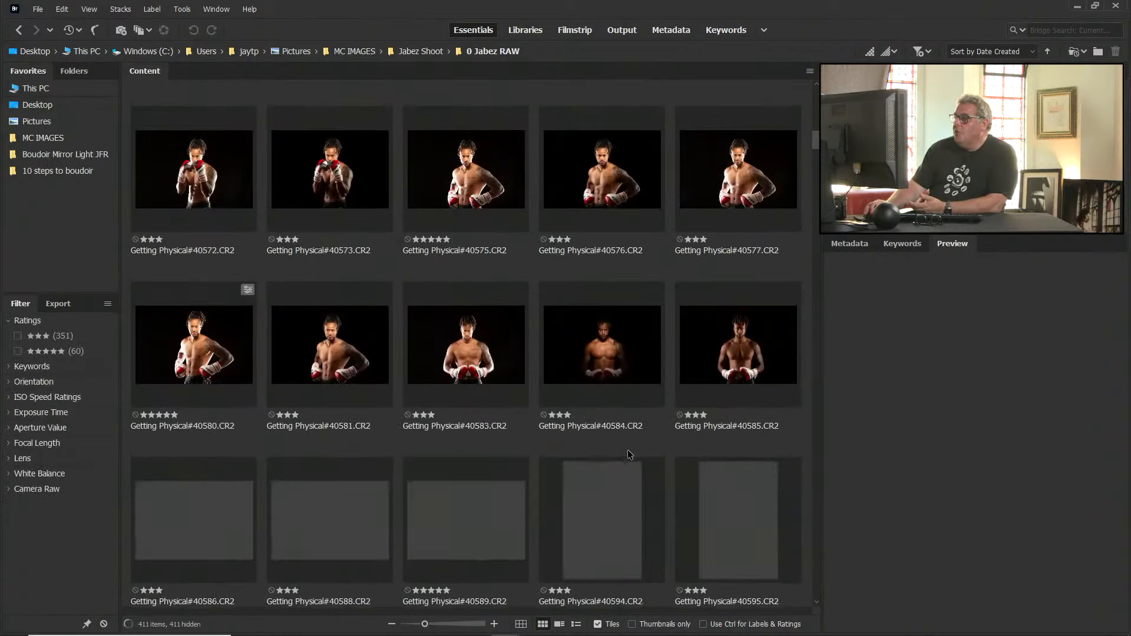
pyautogui.scroll(-1, 602, 443)
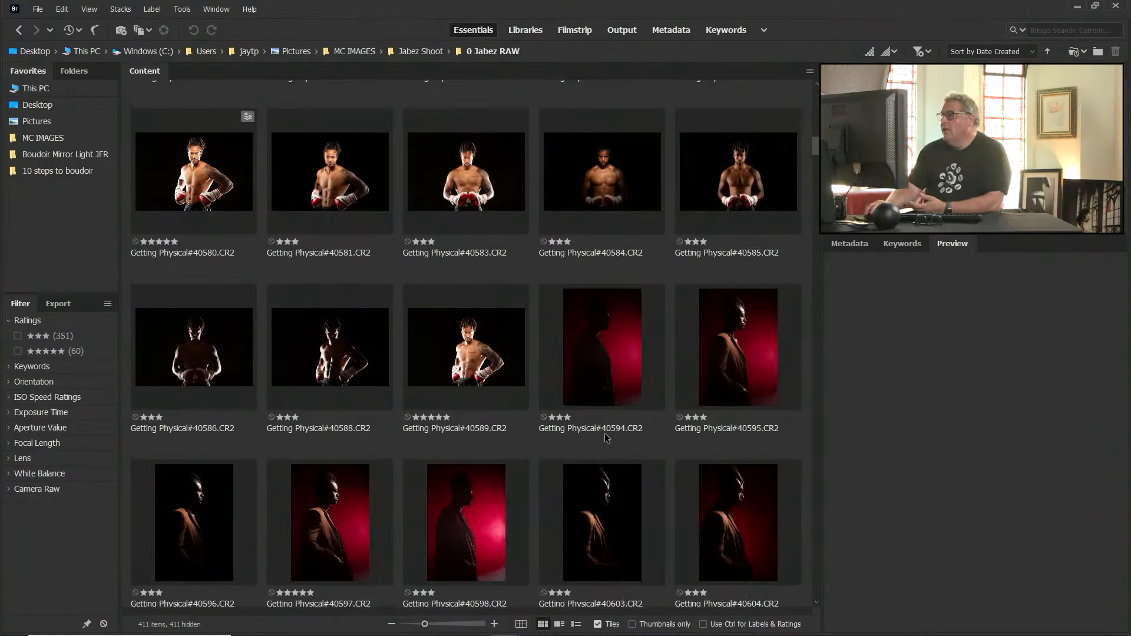
pyautogui.scroll(-1, 606, 451)
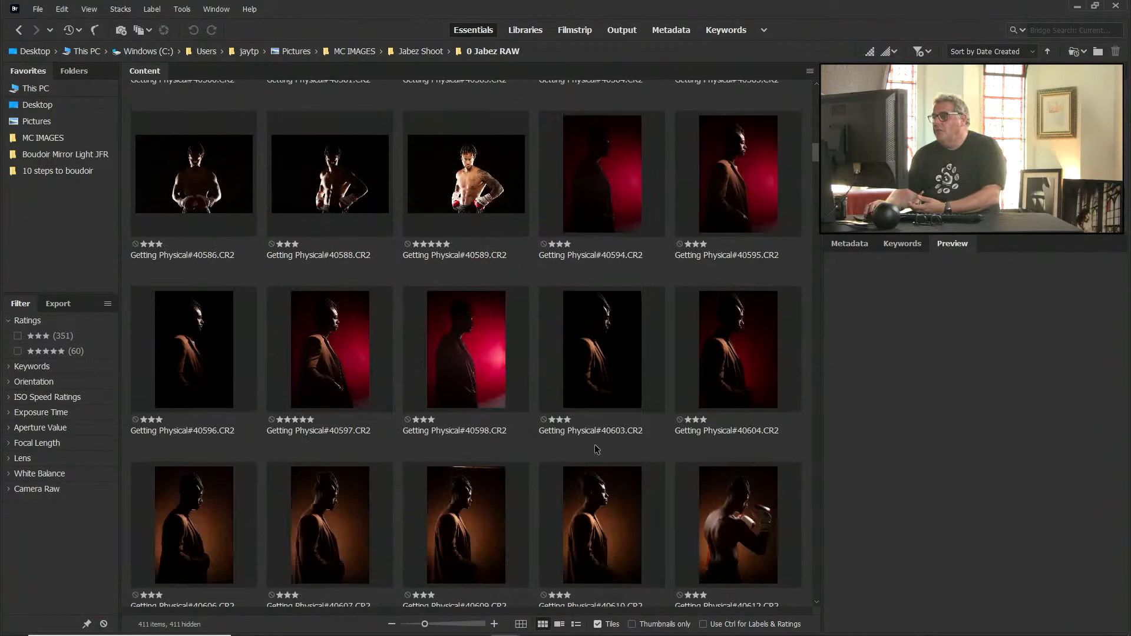
pyautogui.scroll(-5, 595, 451)
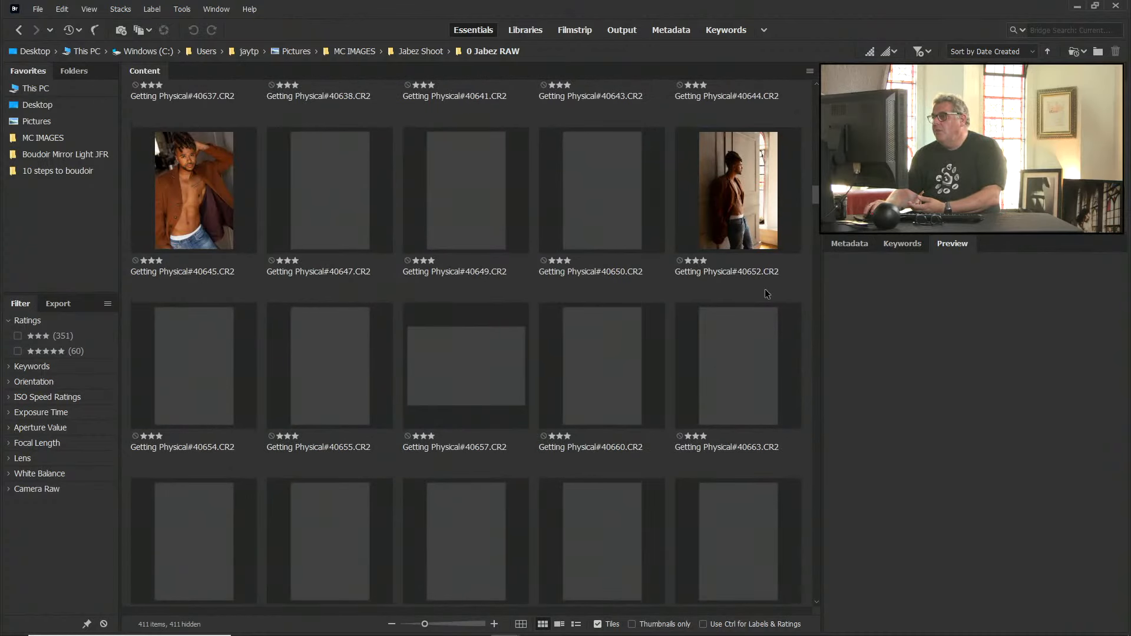
pyautogui.moveTo(816, 197); pyautogui.dragTo(817, 504)
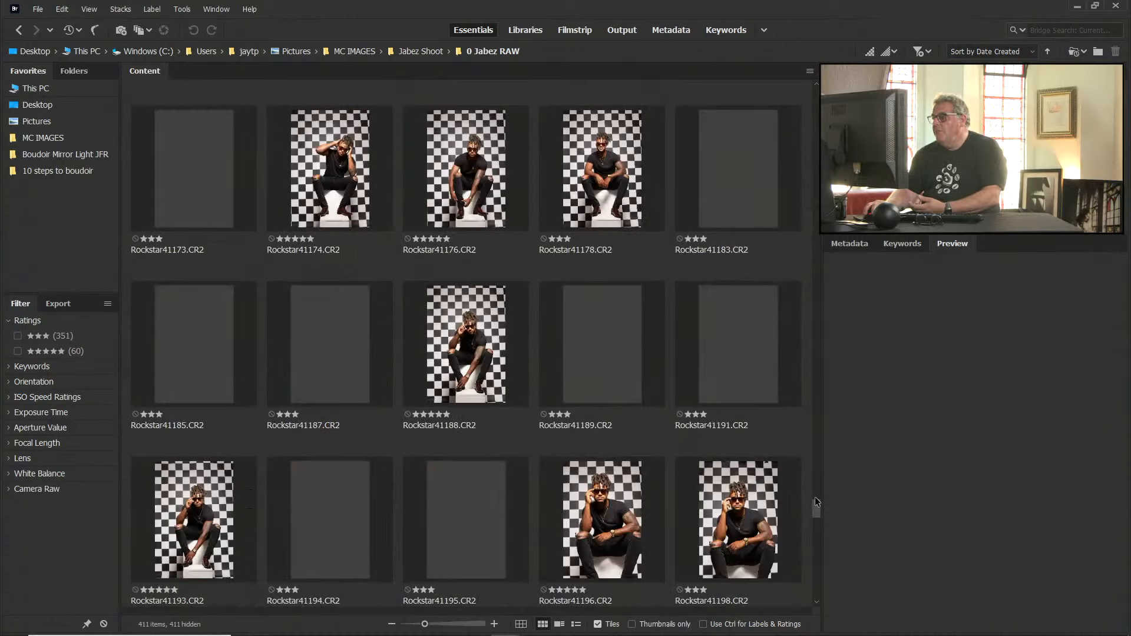
pyautogui.click(817, 541)
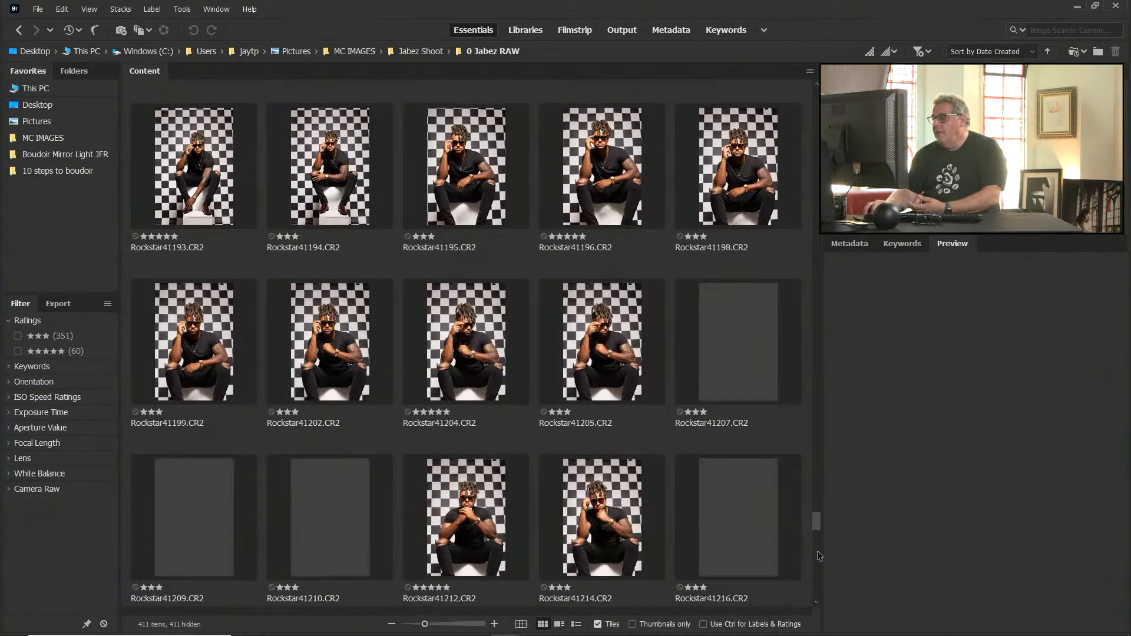
pyautogui.click(819, 552)
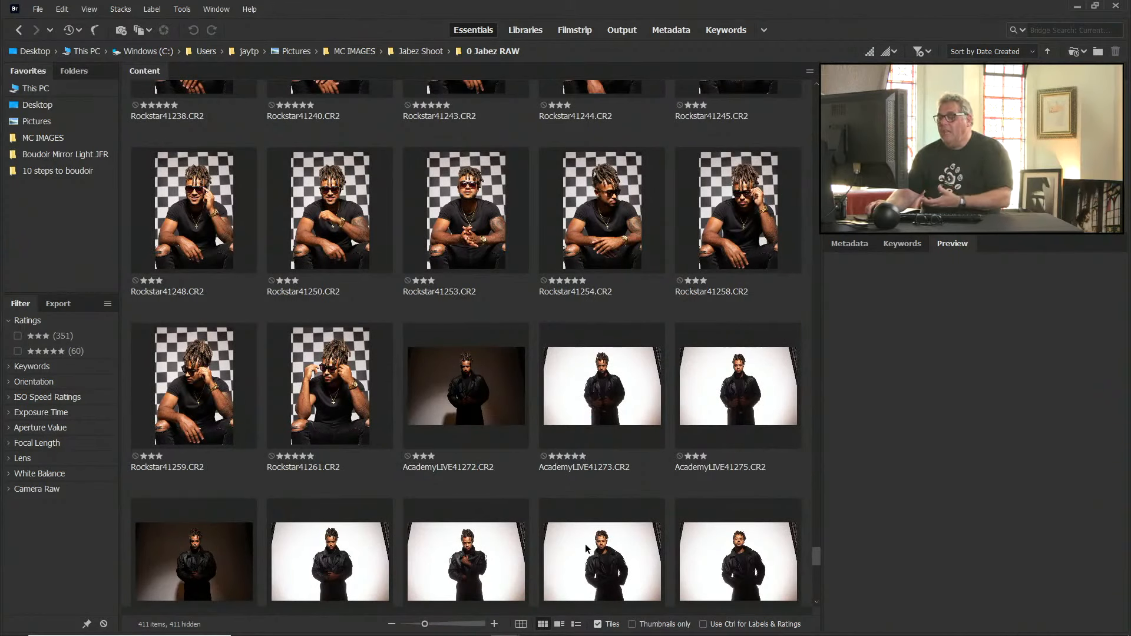
pyautogui.scroll(-2, 586, 548)
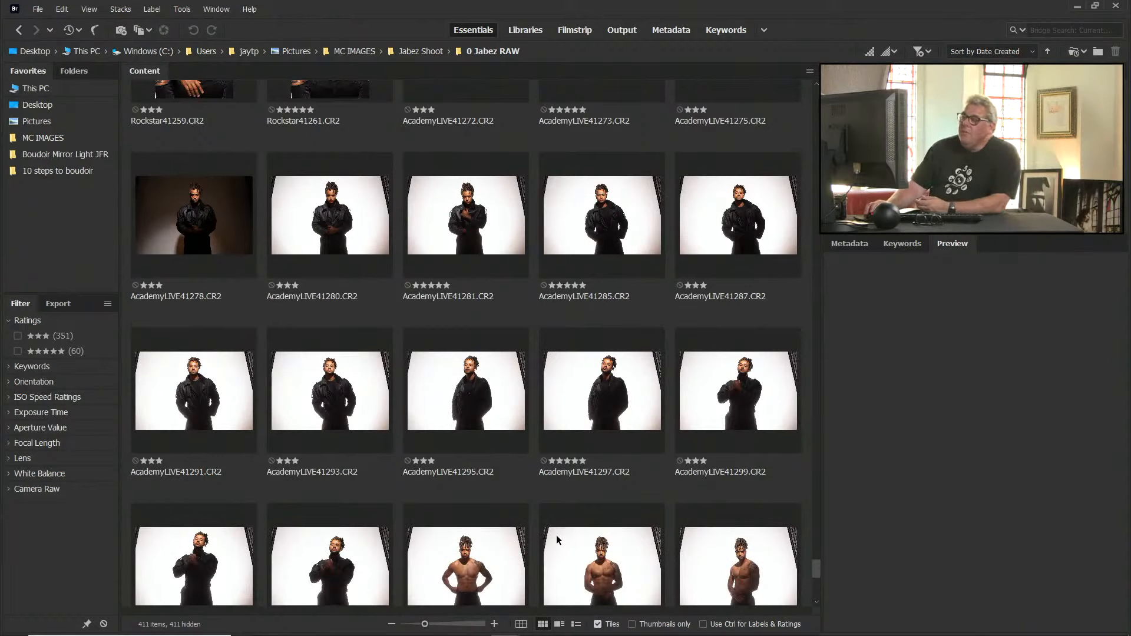
# Filter the folder to five-star photos and open AcademyLIVE41297.CR2 in Camera Raw
pyautogui.click(39, 353)
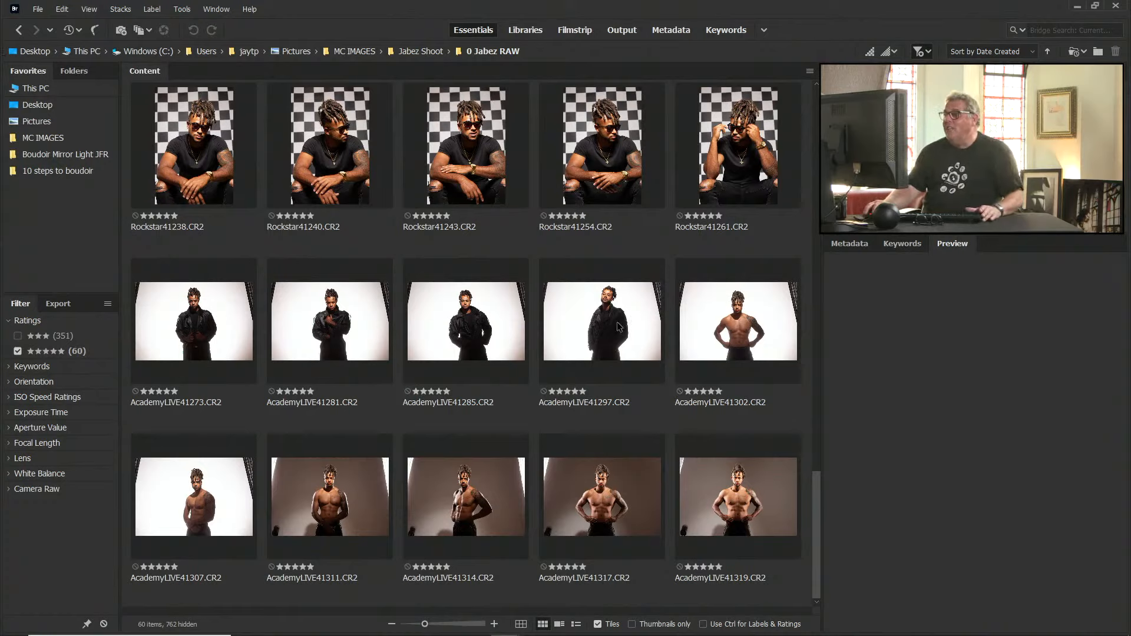
pyautogui.click(607, 327)
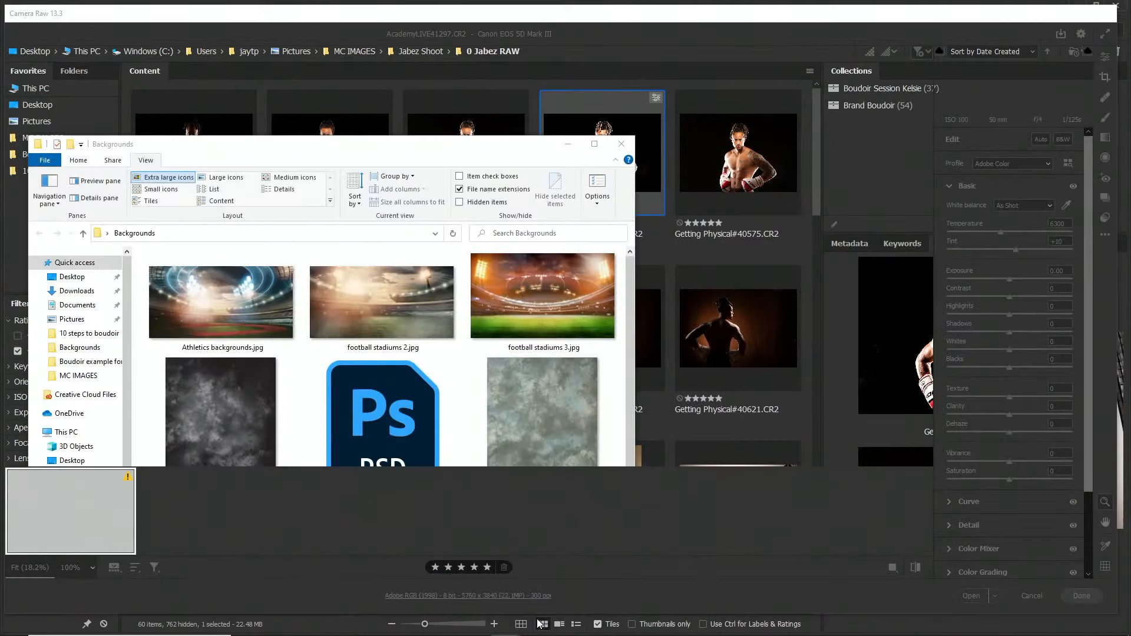
pyautogui.click(425, 5)
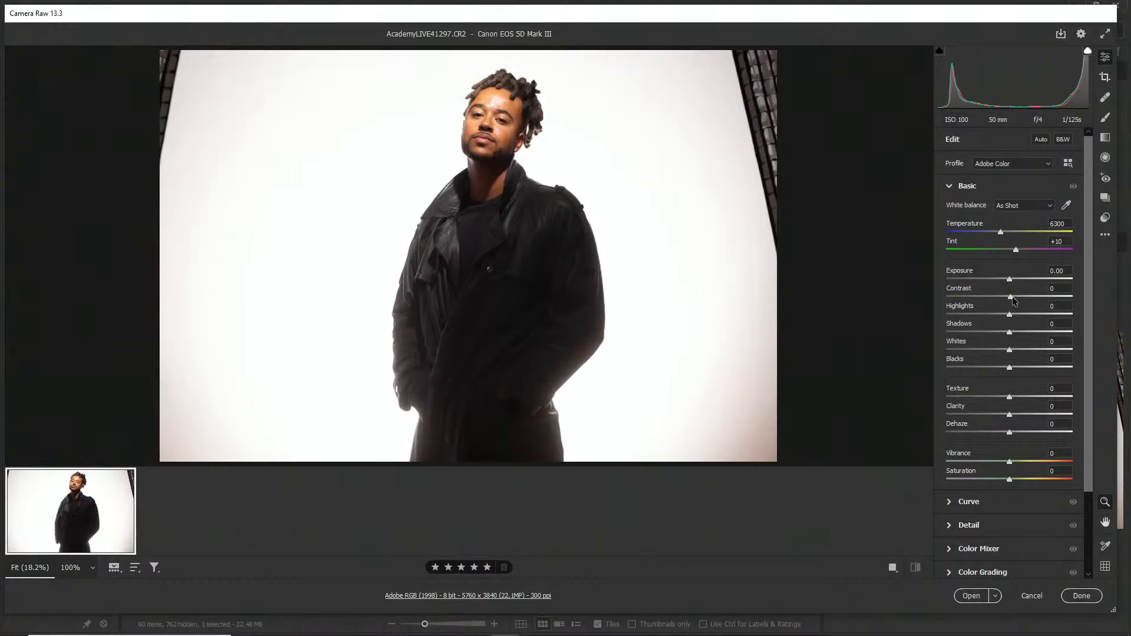
# Set the photo's Contrast to +8, Blacks to -8 and Shadows to +8
pyautogui.moveTo(1013, 301); pyautogui.dragTo(1013, 300)
pyautogui.click(1056, 360)
pyautogui.write('-8')
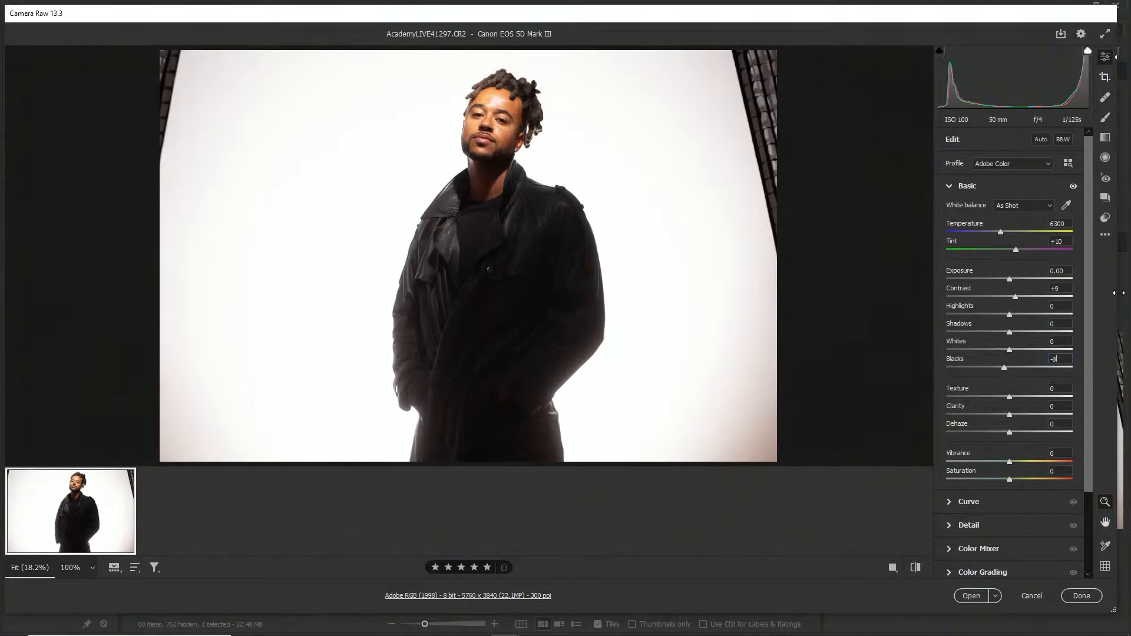
pyautogui.click(1064, 287)
pyautogui.moveTo(1011, 336); pyautogui.dragTo(1015, 337)
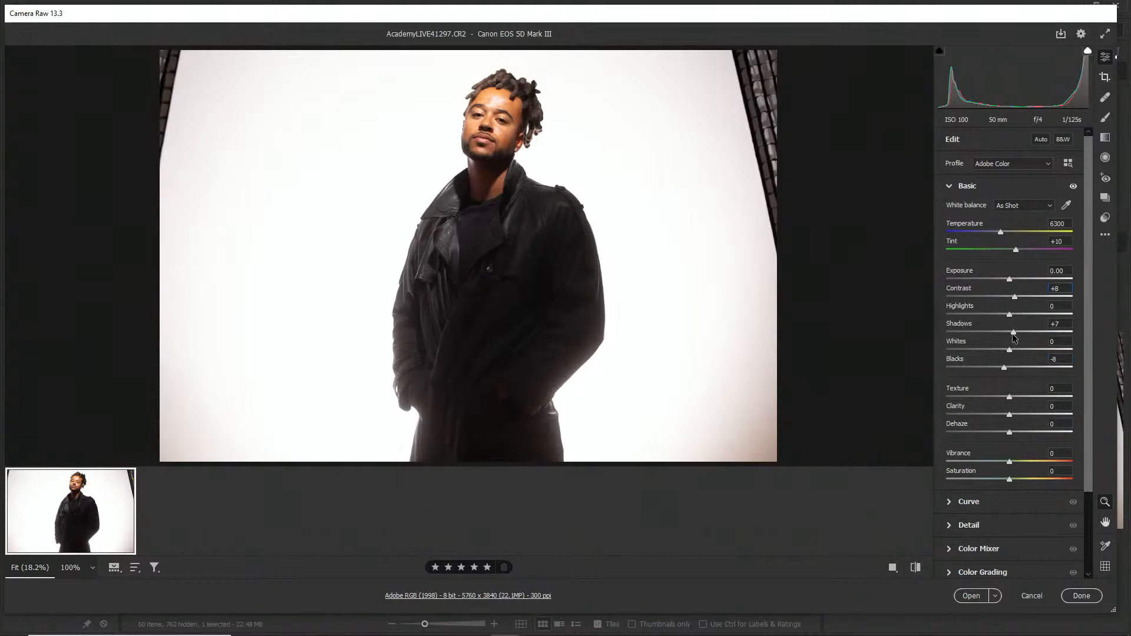
pyautogui.click(1049, 325)
# Set the photo's Texture to +18, Whites to -15 and Highlights to -3
pyautogui.moveTo(1009, 398); pyautogui.dragTo(1020, 398)
pyautogui.moveTo(1037, 351); pyautogui.dragTo(1000, 352)
pyautogui.moveTo(1009, 315)
pyautogui.mouseDown()
pyautogui.moveTo(979, 317)
pyautogui.moveTo(1008, 318)
pyautogui.mouseUp()
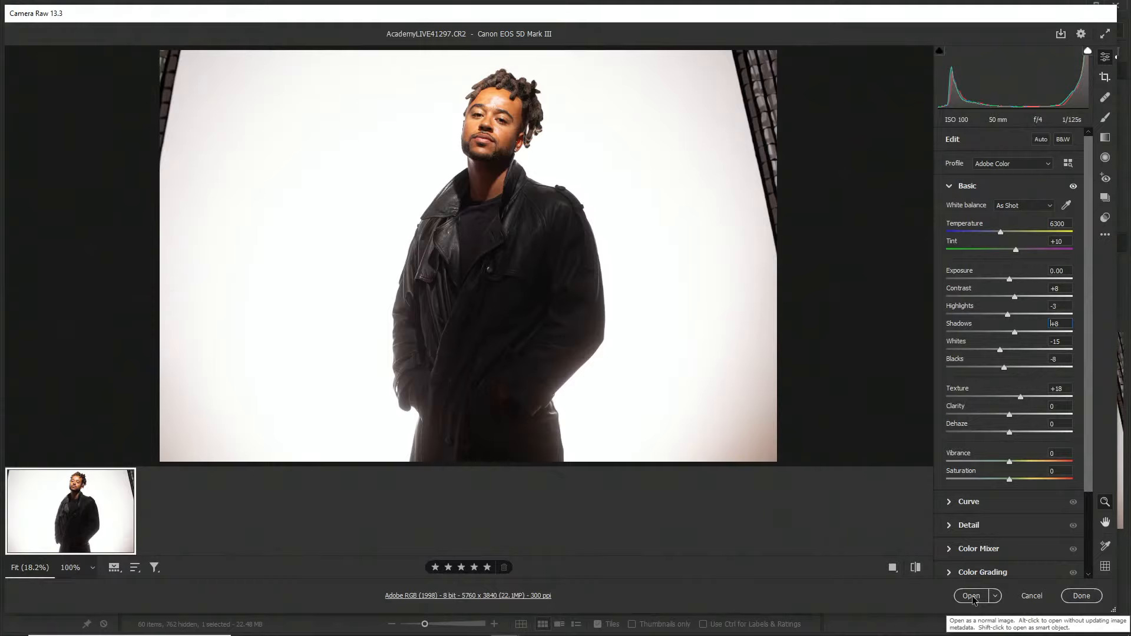
# Save a JPEG copy of the photo without reopening the save options, apply the raw edits and return to the Bridge window
pyautogui.keyDown('alt'); pyautogui.click(1059, 37); pyautogui.keyUp('alt')
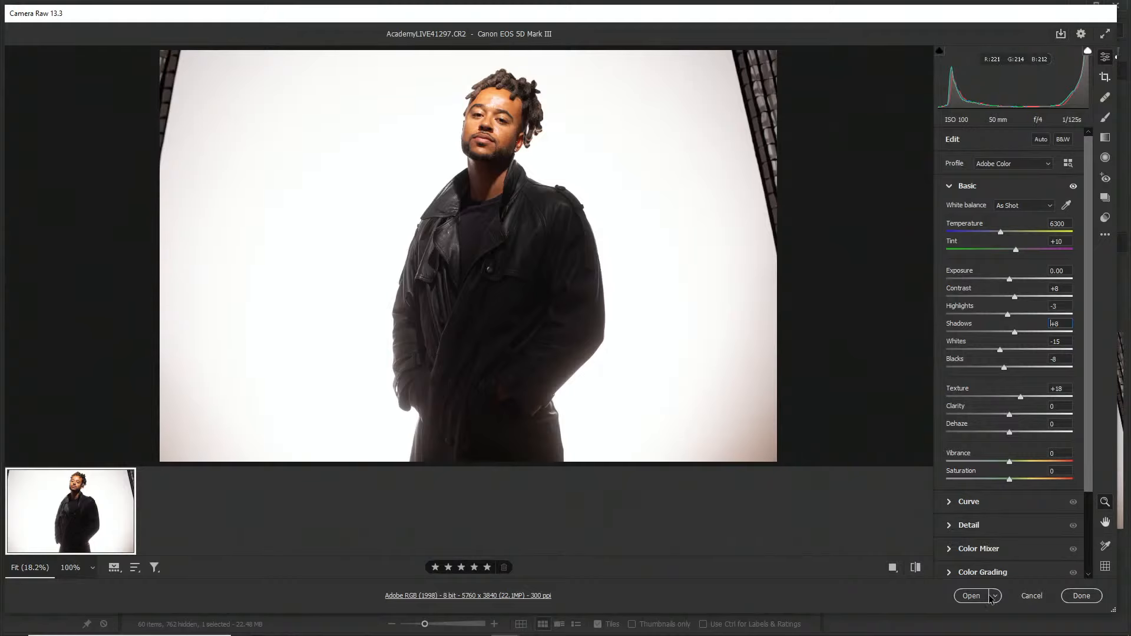
pyautogui.click(1080, 596)
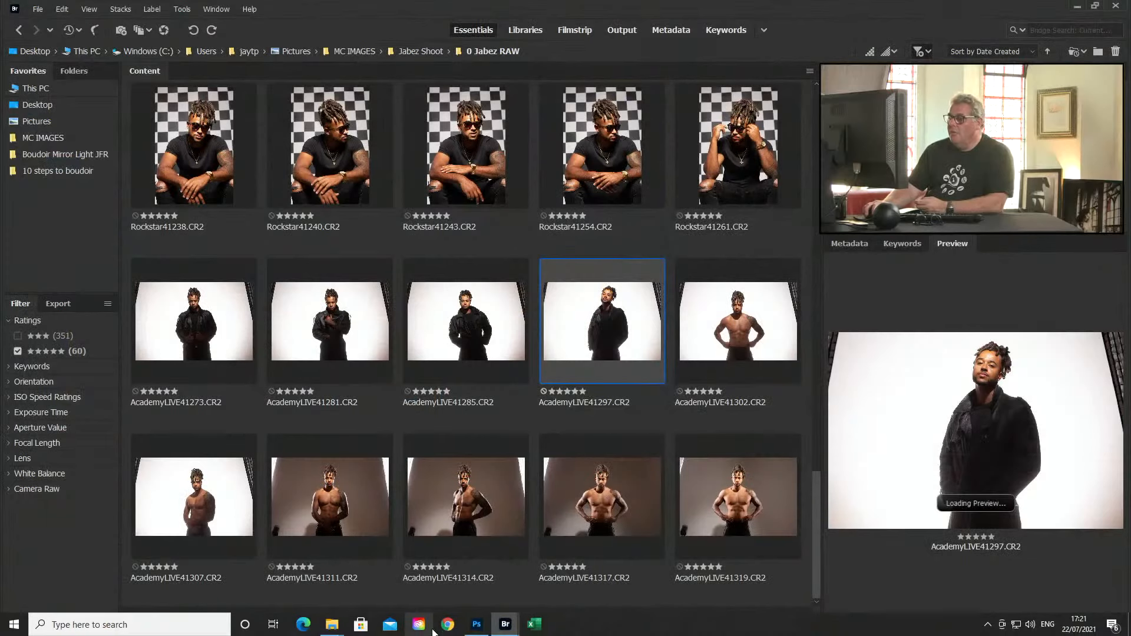
pyautogui.moveTo(511, 629)
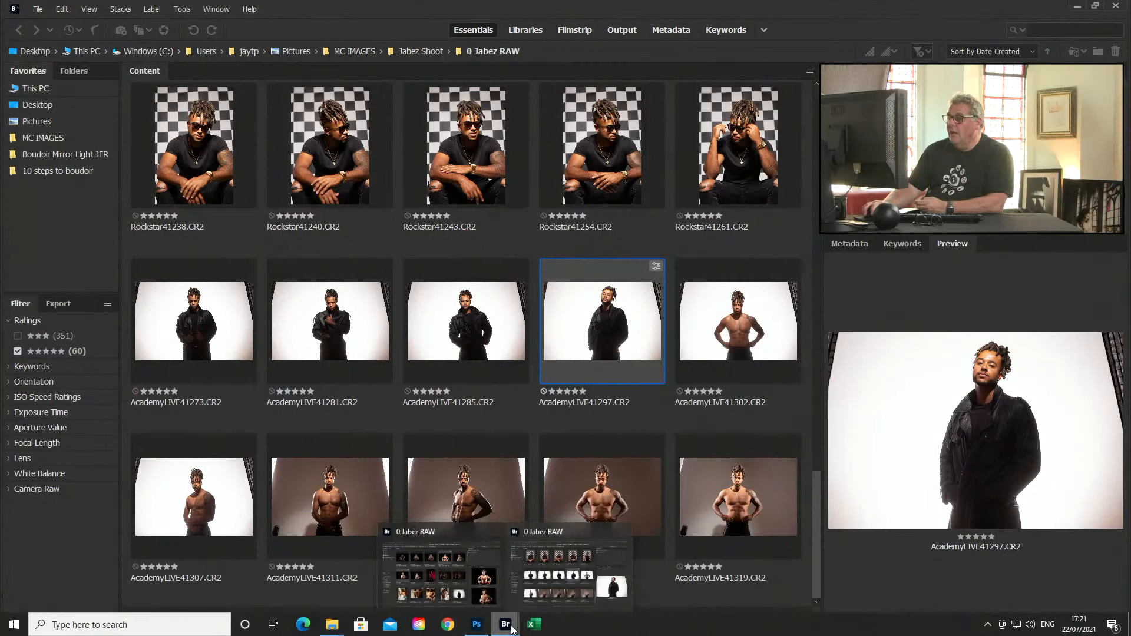
pyautogui.click(533, 571)
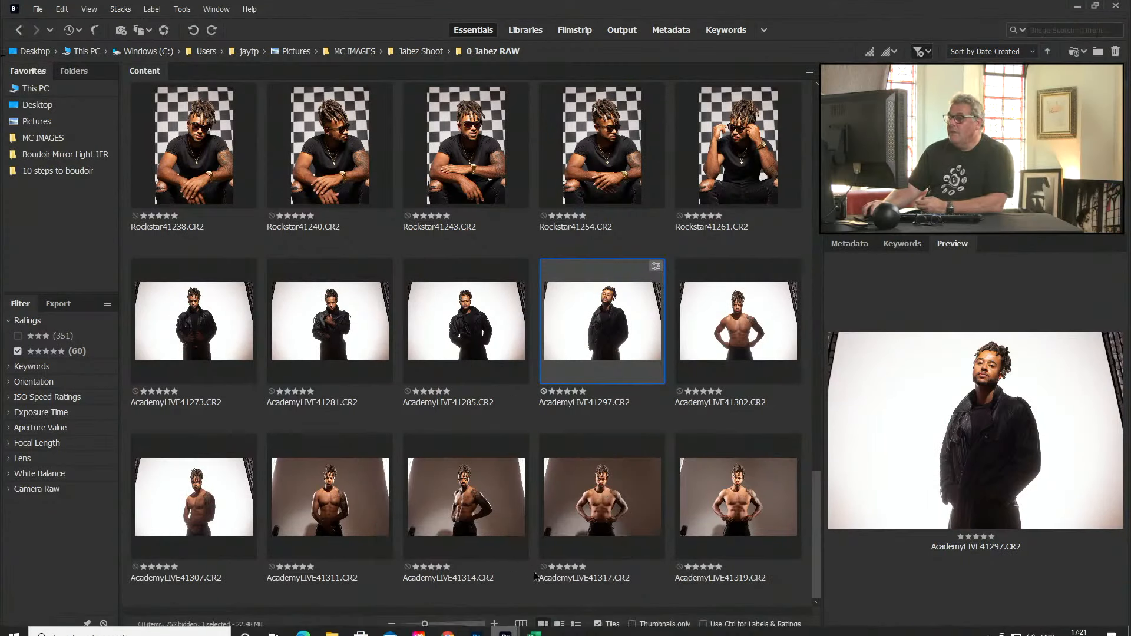
# Go to the shoot's JFR 07 15 21 folder and open AcademyLIVE41297.jpg in Photoshop
pyautogui.click(408, 51)
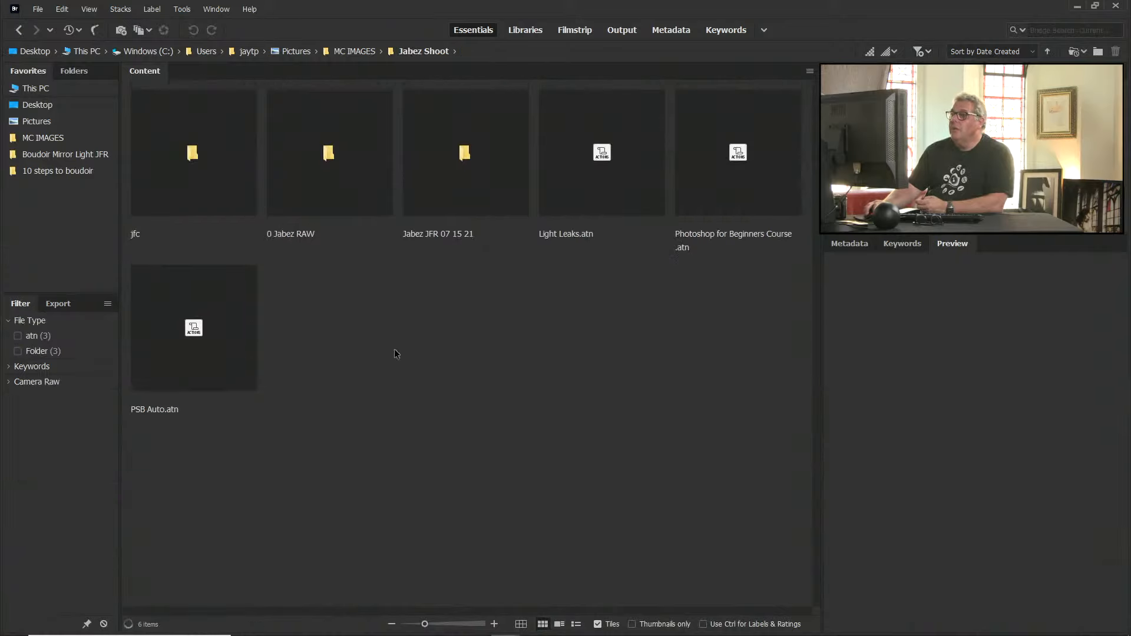
pyautogui.doubleClick(465, 182)
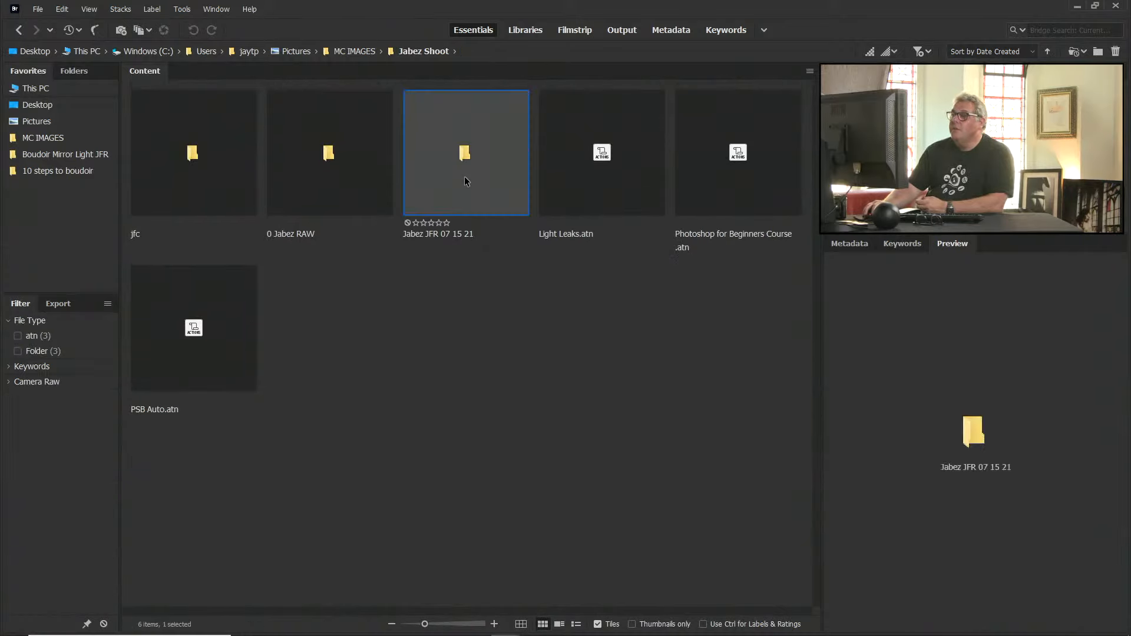
pyautogui.click(470, 152)
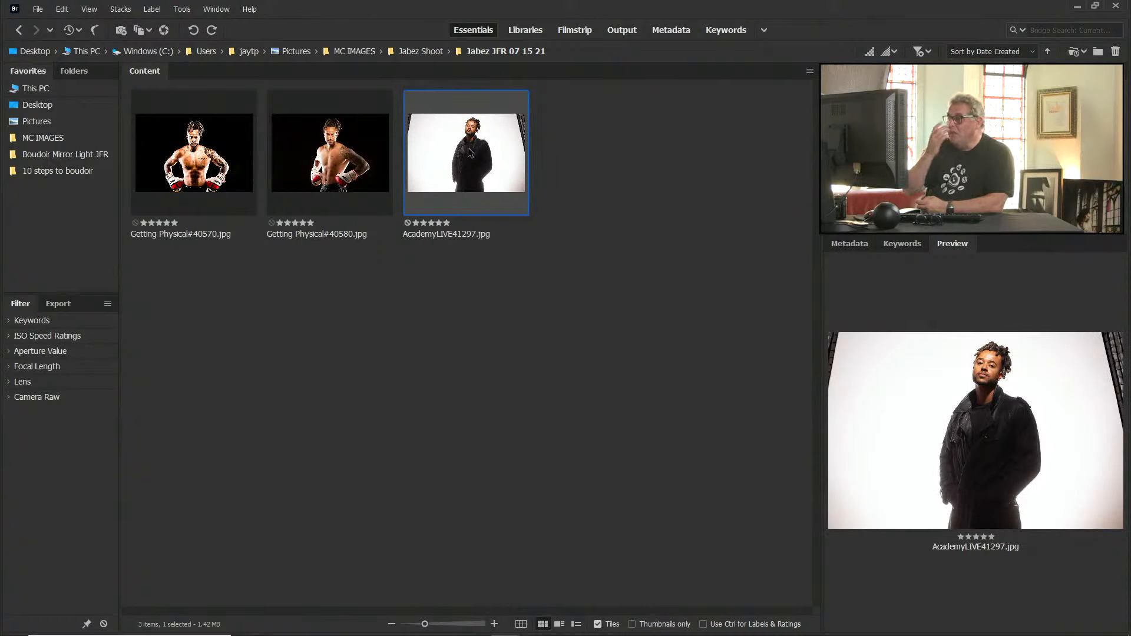
pyautogui.doubleClick(436, 164)
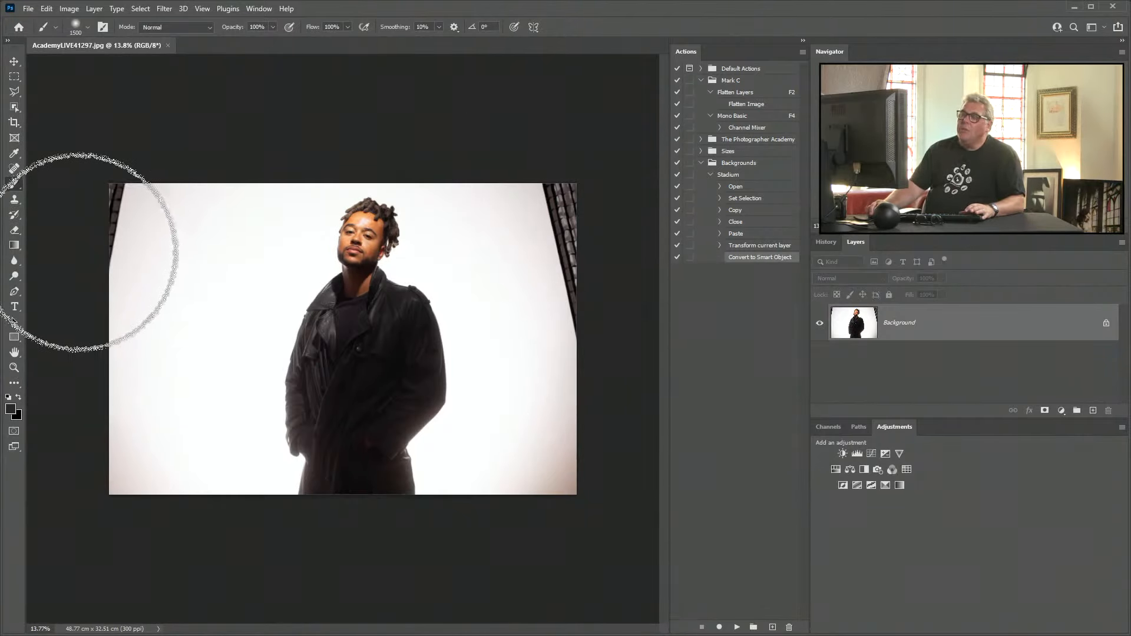
# Restore the default colors and turn the backdrop pure white with the Levels white-point eyedropper, sampling its darker lower-right corner
pyautogui.hotkey('ctrl', '-')
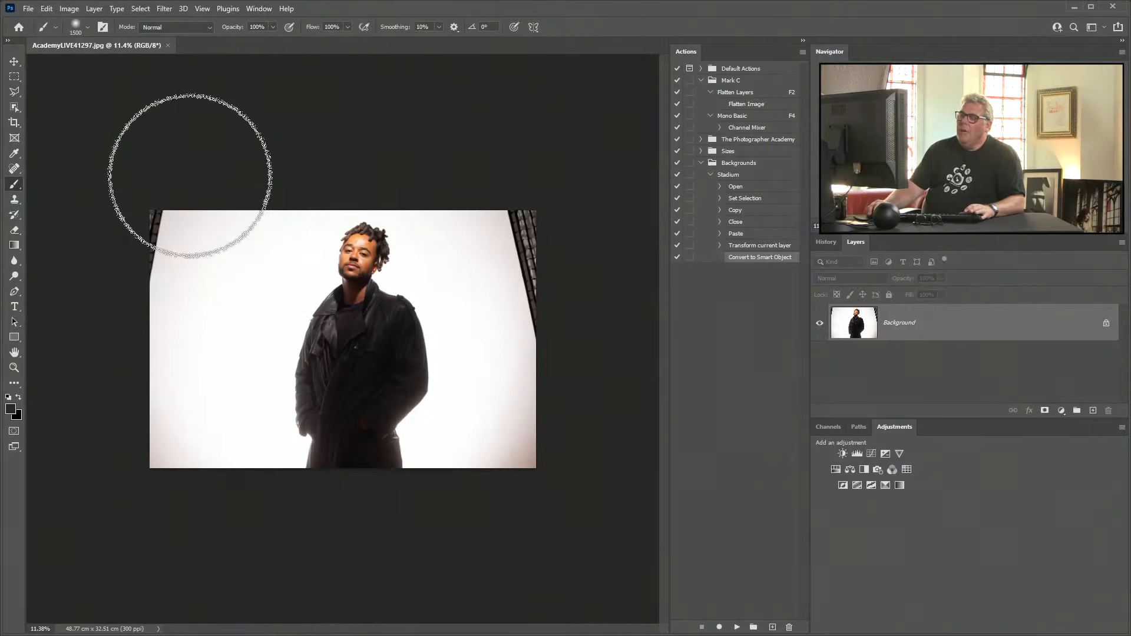
pyautogui.press('d')
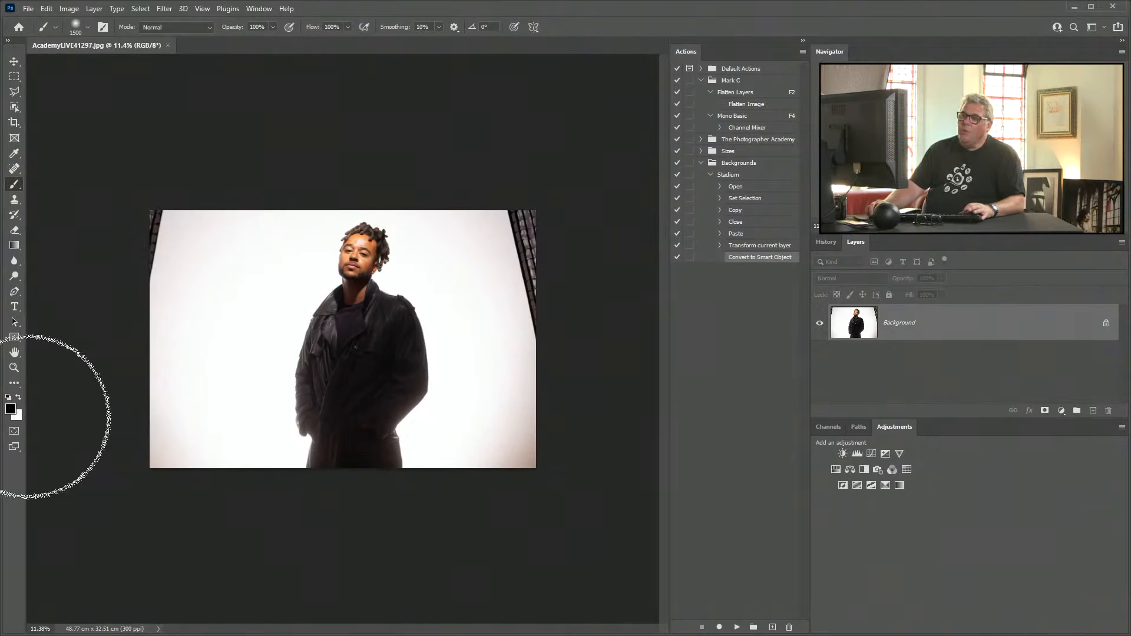
pyautogui.scroll(4, 354, 330)
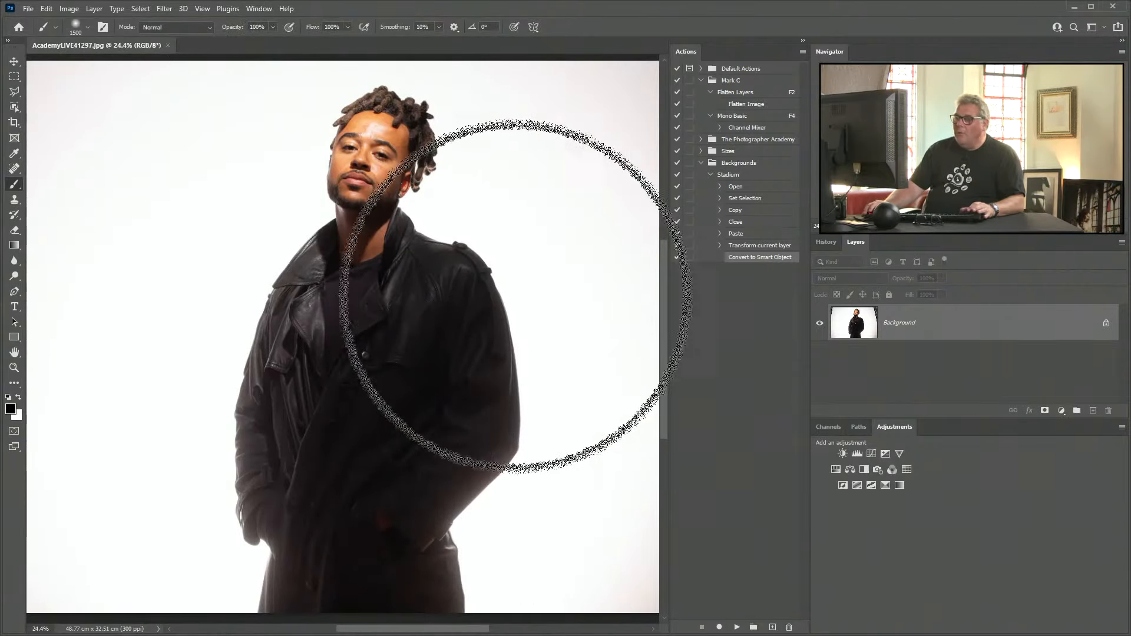
pyautogui.scroll(-2, 479, 356)
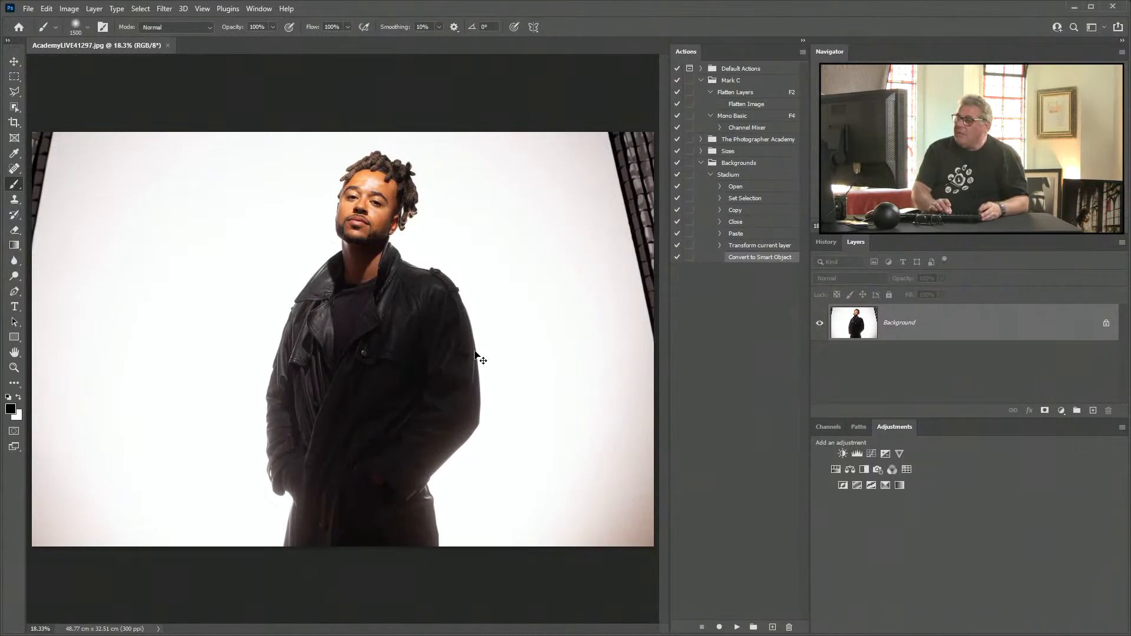
pyautogui.hotkey('ctrl', 'l')
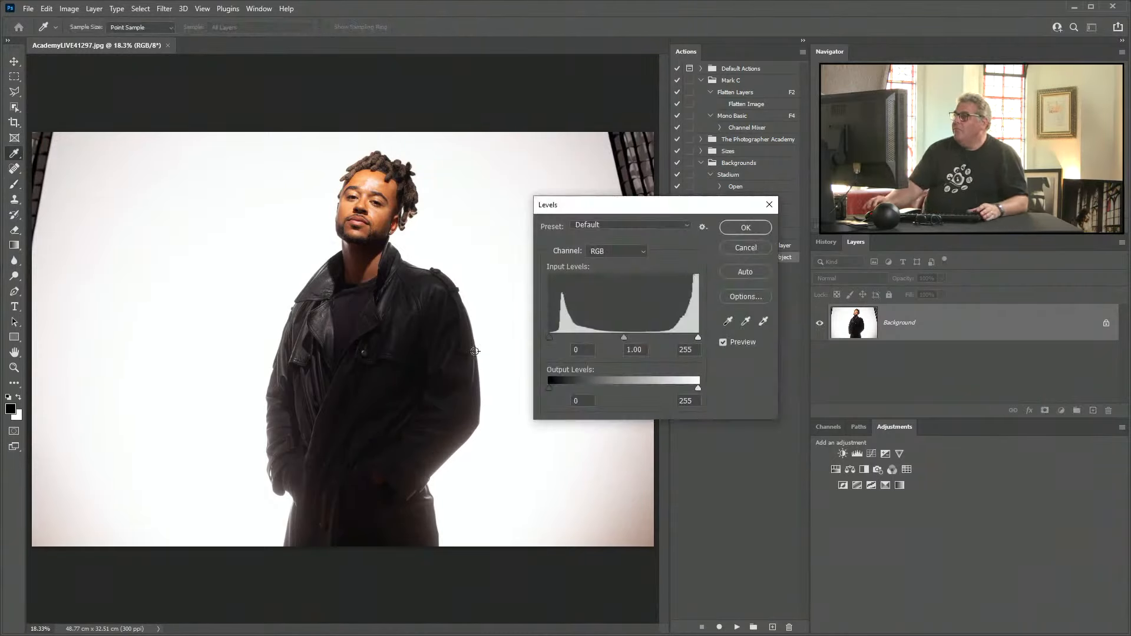
pyautogui.click(763, 324)
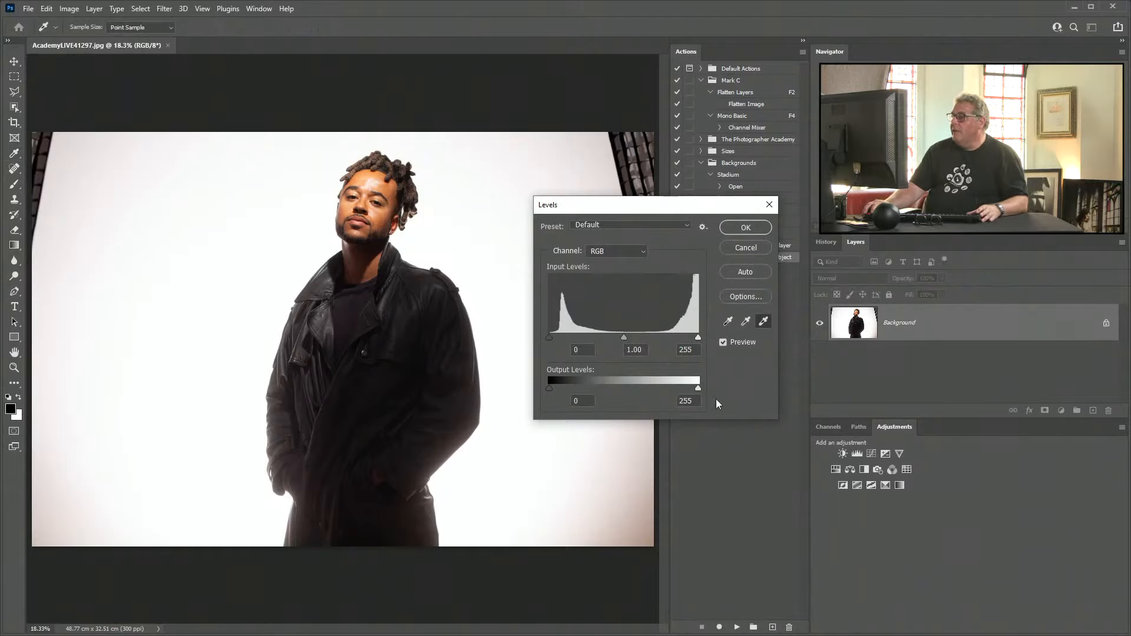
pyautogui.click(631, 517)
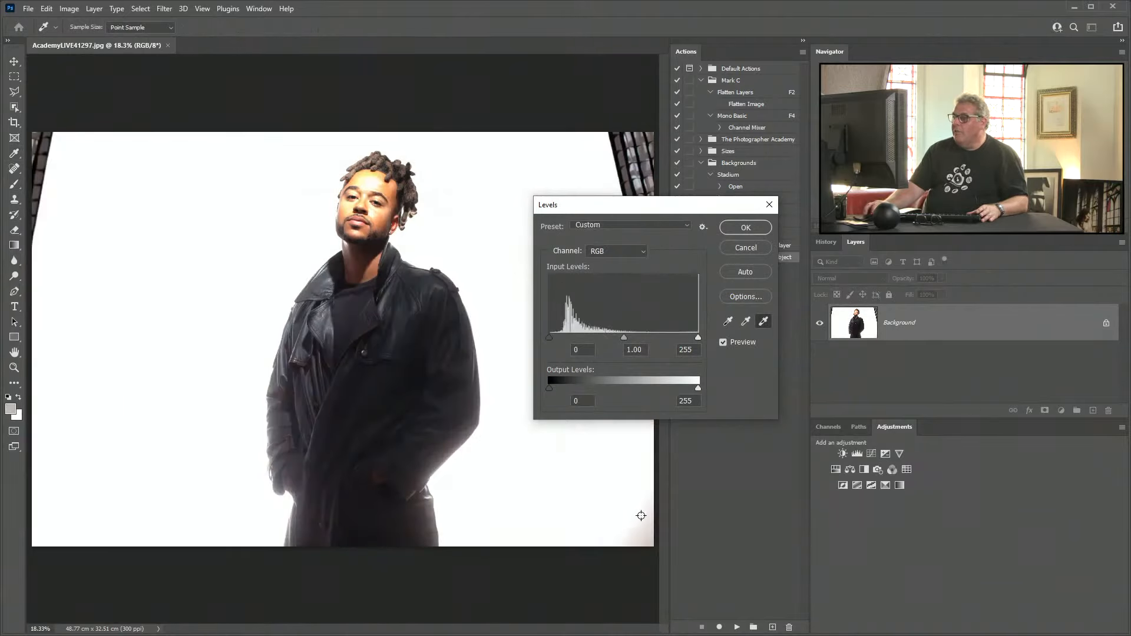
pyautogui.click(642, 537)
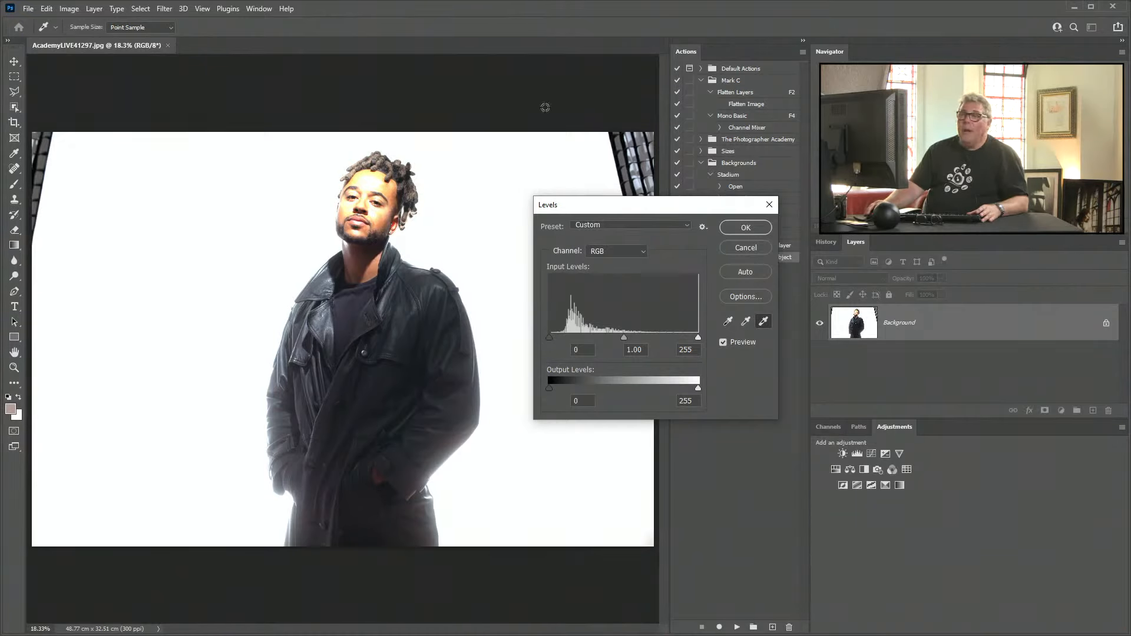
pyautogui.click(745, 228)
# Restore the subject's face and coat to their original tones using the Eraser with Erase to History and a 500-pixel brush
pyautogui.press('b')
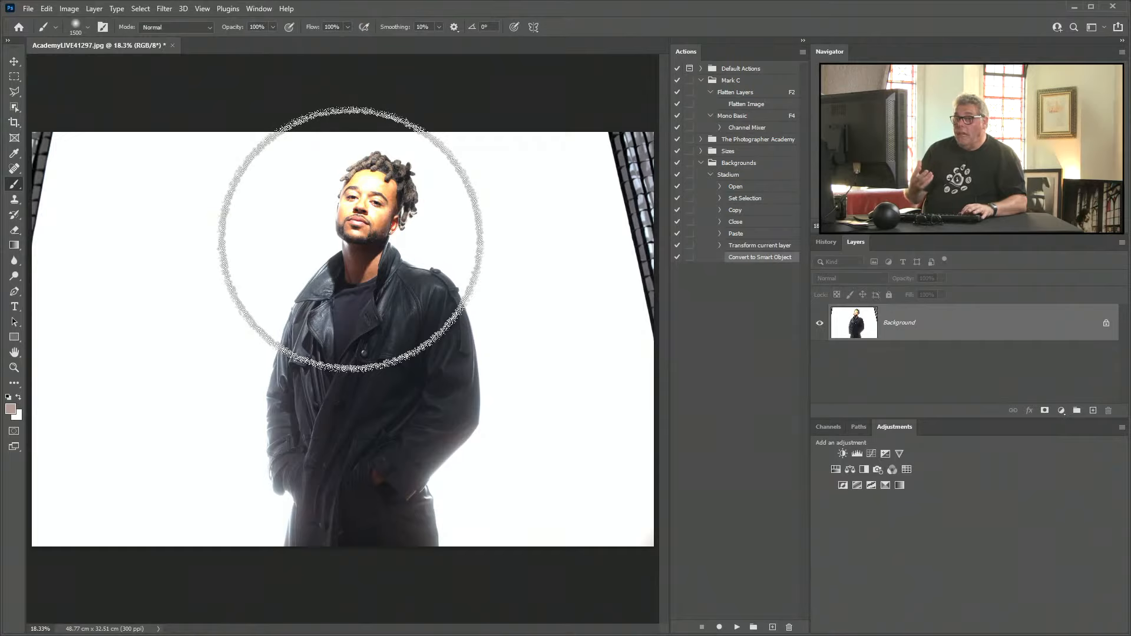
pyautogui.press('e')
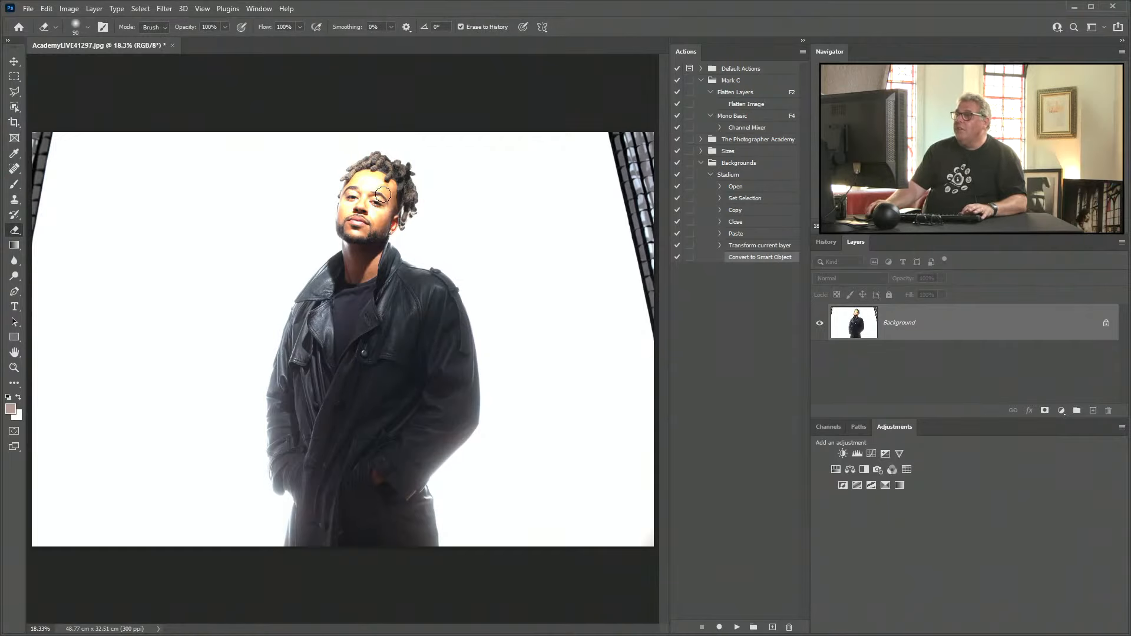
pyautogui.press(']')
pyautogui.press(']')
pyautogui.press(']')
pyautogui.press(']')
pyautogui.press(']')
pyautogui.press(']')
pyautogui.press(']')
pyautogui.press(']')
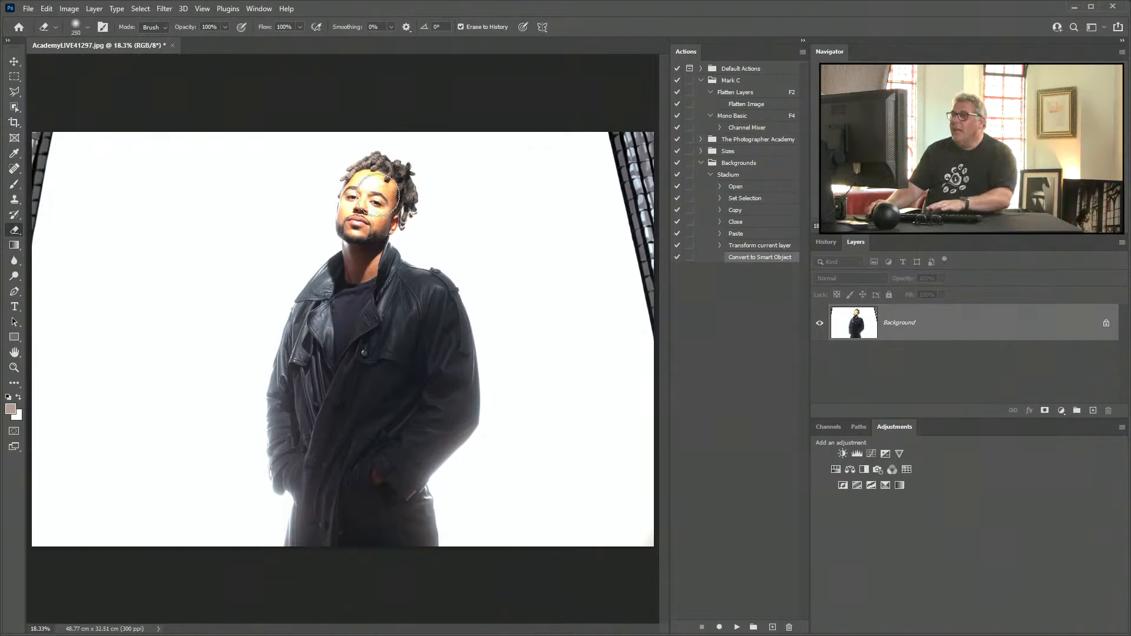
pyautogui.press(']')
pyautogui.moveTo(378, 195)
pyautogui.mouseDown()
pyautogui.moveTo(354, 250)
pyautogui.moveTo(364, 170)
pyautogui.moveTo(383, 247)
pyautogui.moveTo(386, 201)
pyautogui.moveTo(336, 269)
pyautogui.moveTo(354, 410)
pyautogui.moveTo(320, 429)
pyautogui.moveTo(346, 445)
pyautogui.moveTo(398, 306)
pyautogui.moveTo(361, 503)
pyautogui.moveTo(427, 380)
pyautogui.moveTo(408, 300)
pyautogui.moveTo(295, 440)
pyautogui.moveTo(315, 437)
pyautogui.moveTo(336, 316)
pyautogui.moveTo(310, 361)
pyautogui.moveTo(355, 558)
pyautogui.moveTo(362, 478)
pyautogui.moveTo(386, 535)
pyautogui.moveTo(384, 312)
pyautogui.moveTo(366, 265)
pyautogui.moveTo(381, 185)
pyautogui.moveTo(364, 210)
pyautogui.moveTo(370, 402)
pyautogui.mouseUp()
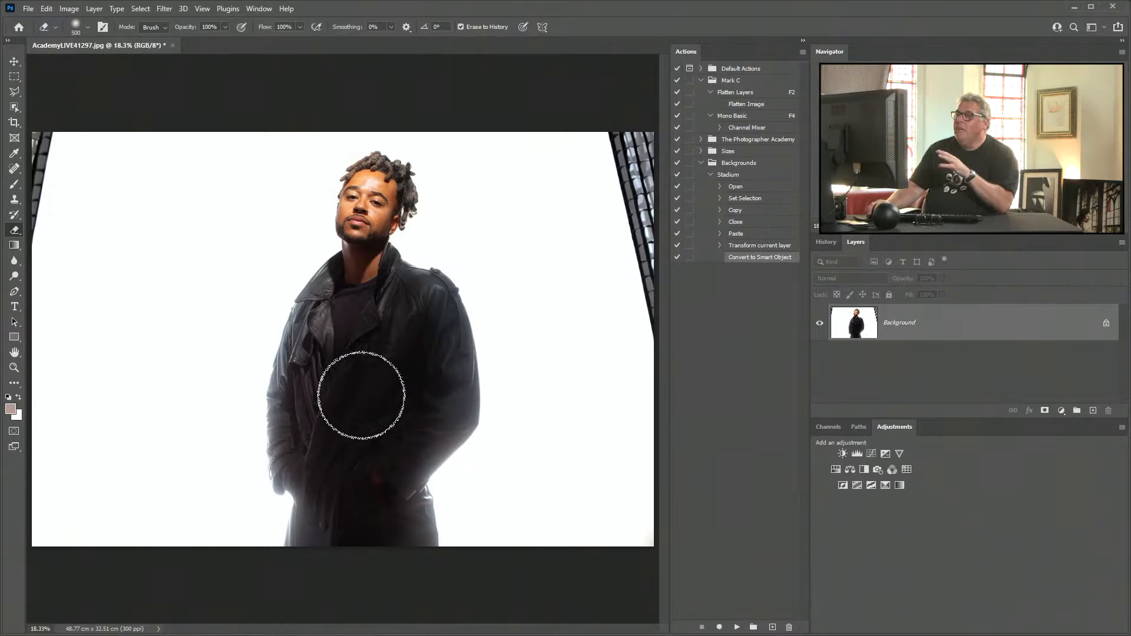
# Turn off Erase to History and erase the dark frame areas at the photo's upper right and left edges to white
pyautogui.click(459, 26)
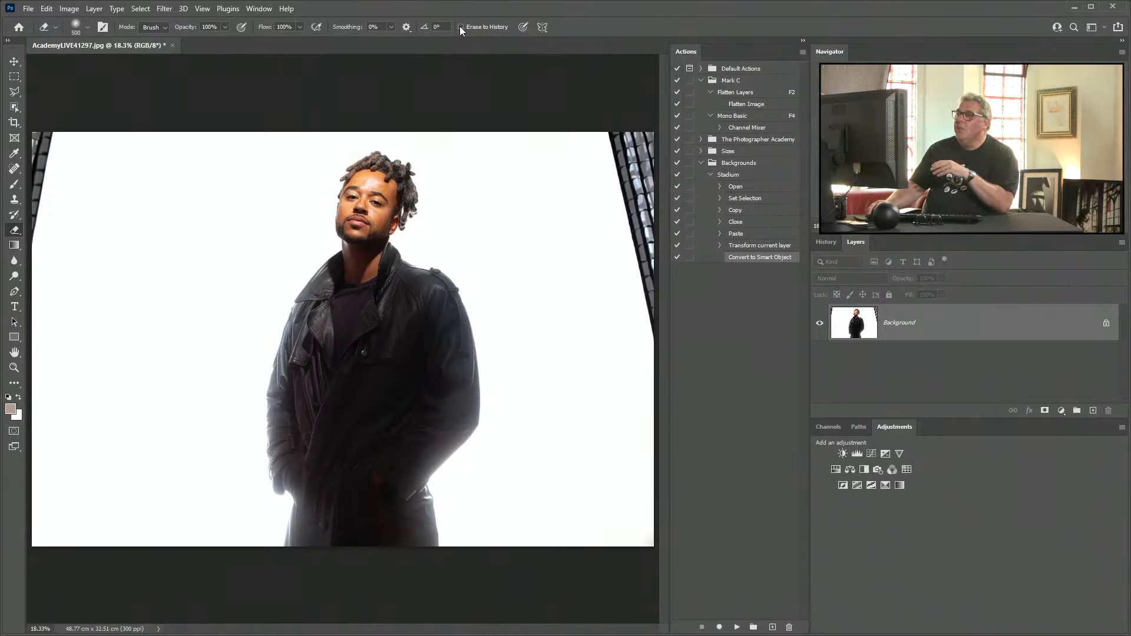
pyautogui.moveTo(621, 141); pyautogui.dragTo(674, 392)
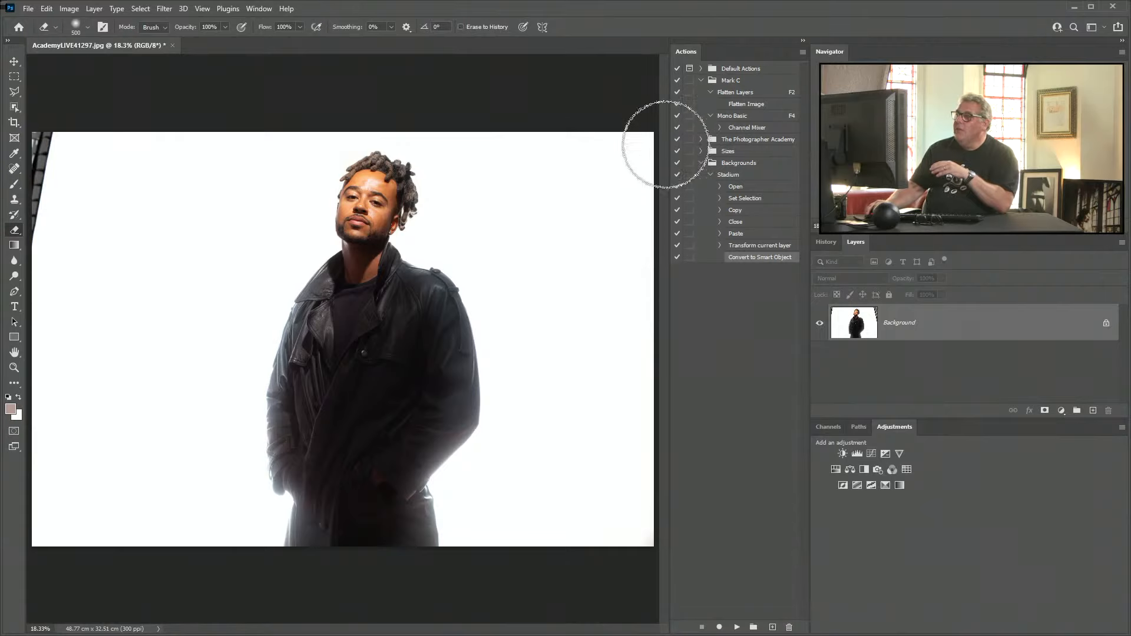
pyautogui.moveTo(56, 171); pyautogui.dragTo(57, 65)
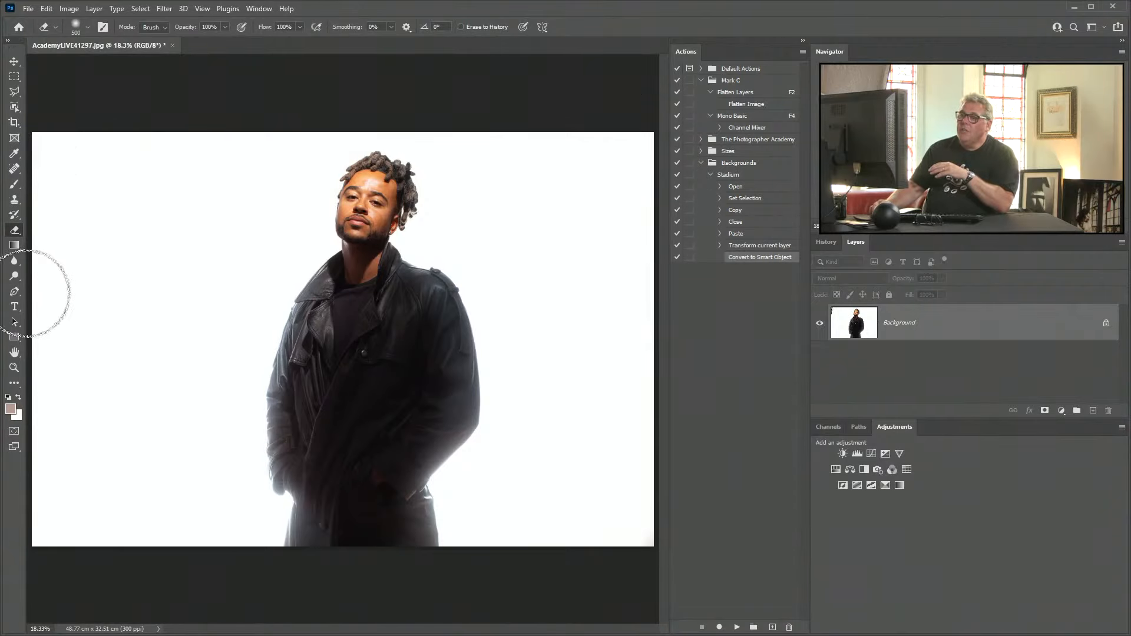
pyautogui.scroll(-2, 124, 292)
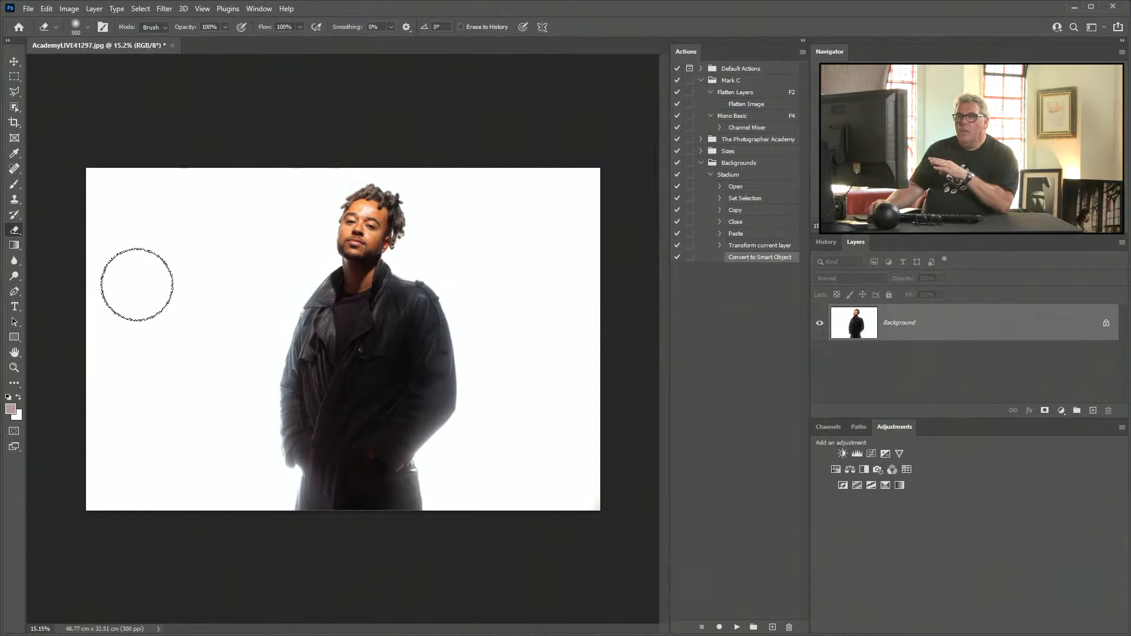
pyautogui.scroll(2, 184, 285)
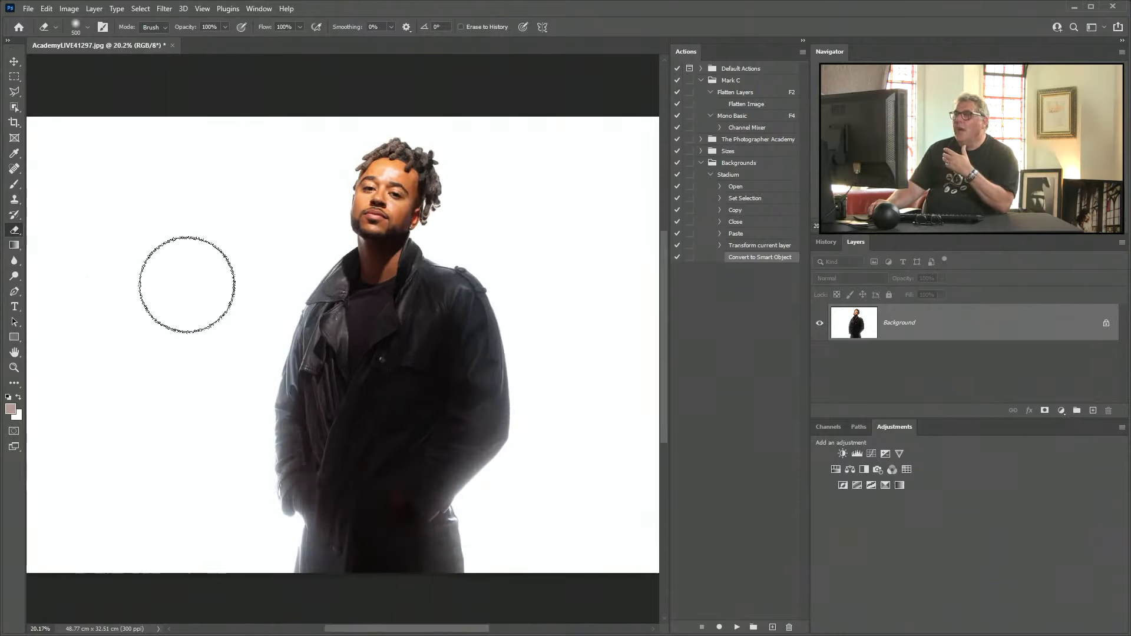
pyautogui.scroll(-1, 186, 284)
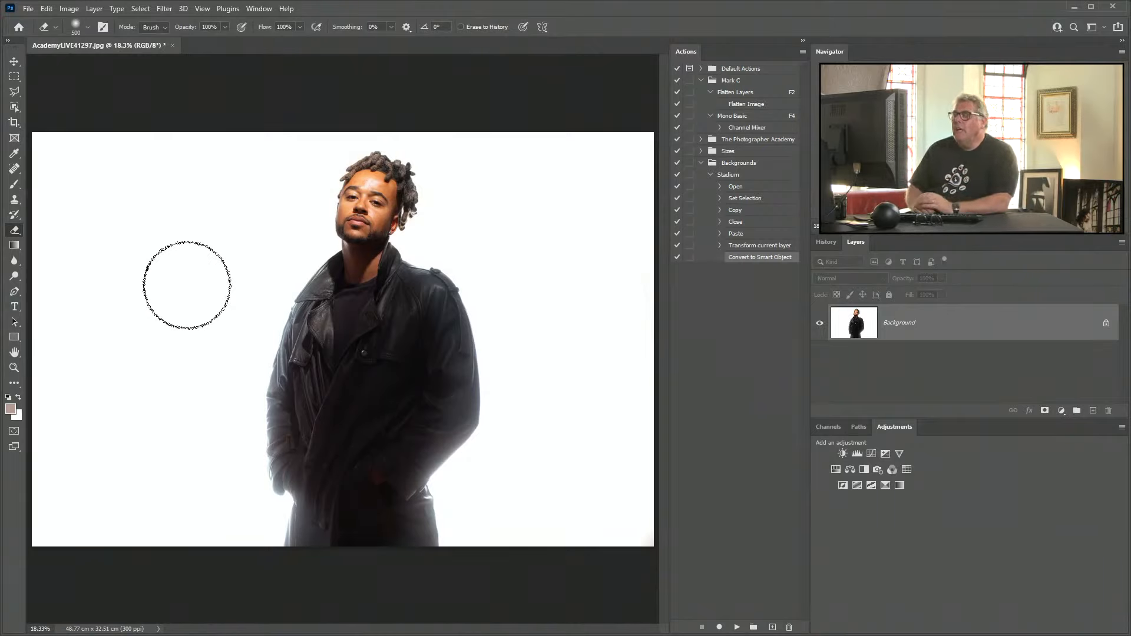
# Reduce the eraser's brush size to 45 pixels over the subject's forehead
pyautogui.scroll(5, 404, 197)
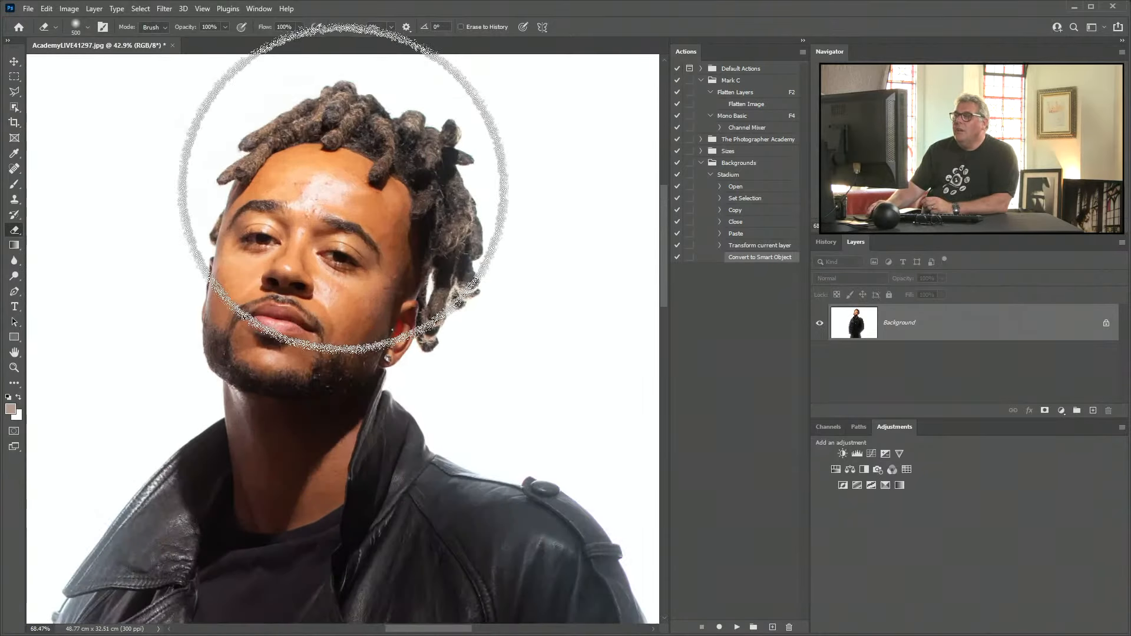
pyautogui.scroll(4, 342, 189)
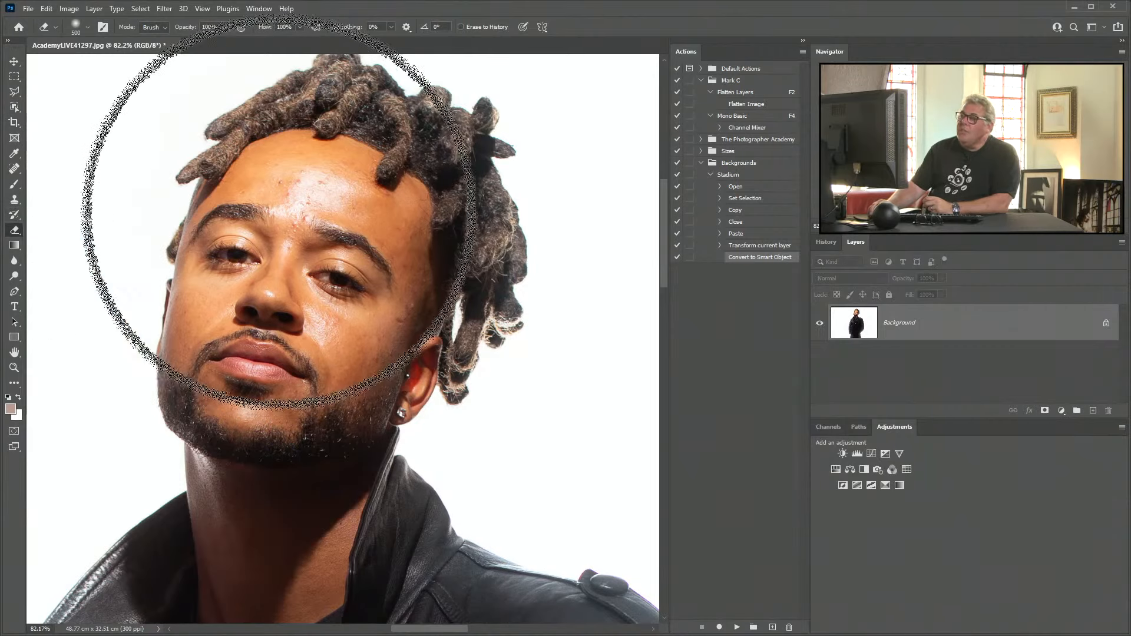
pyautogui.press('[')
pyautogui.press('[')
pyautogui.press('[')
pyautogui.press('[')
pyautogui.press('[')
pyautogui.press('[')
pyautogui.press('[')
pyautogui.press('[')
pyautogui.press('[')
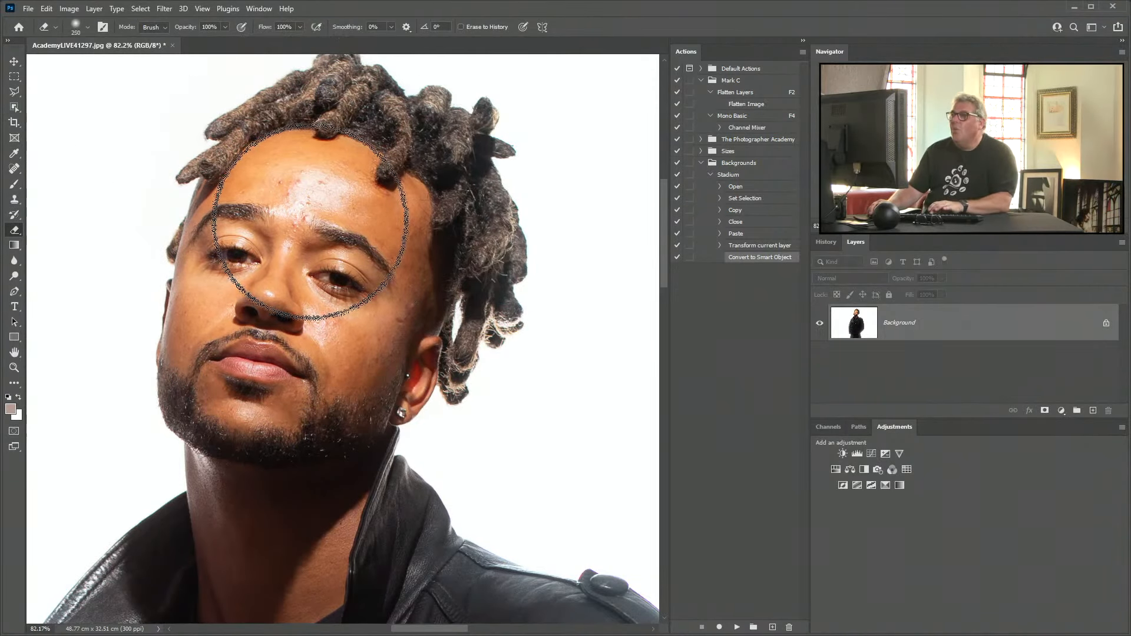
pyautogui.press('[')
pyautogui.press('[')
pyautogui.press('[')
pyautogui.press('[')
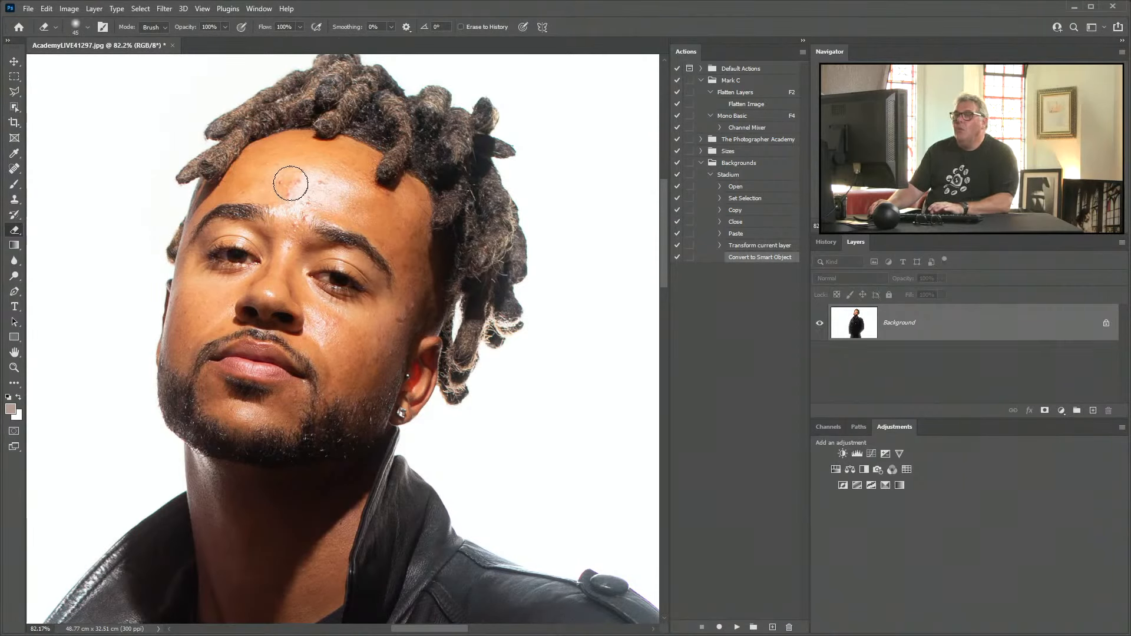
# Use the Patch tool to replace the blemishes on both sides of the subject's forehead with clean skin from nearby
pyautogui.click(13, 171)
pyautogui.rightClick(13, 171)
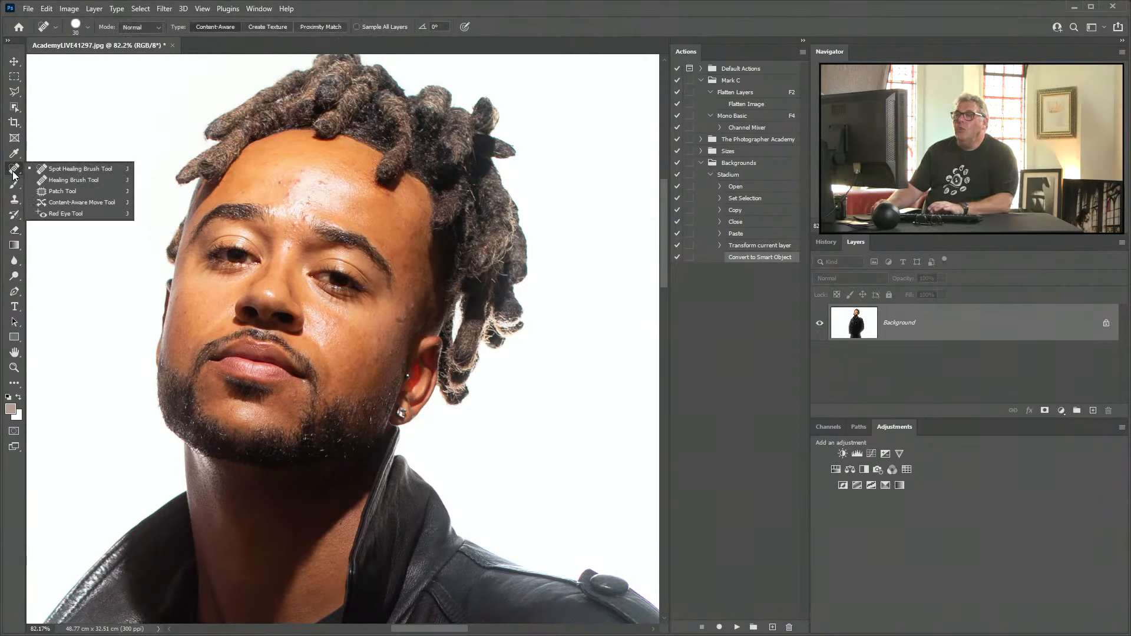
pyautogui.click(59, 192)
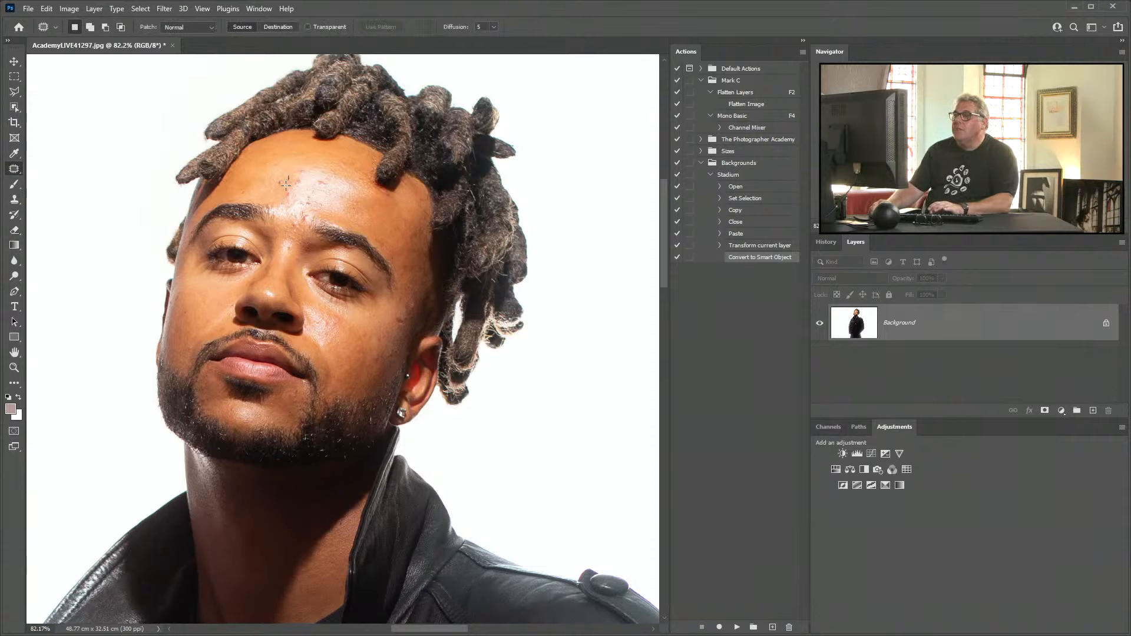
pyautogui.moveTo(286, 184)
pyautogui.mouseDown()
pyautogui.moveTo(358, 205)
pyautogui.moveTo(352, 181)
pyautogui.moveTo(301, 168)
pyautogui.moveTo(325, 188)
pyautogui.moveTo(293, 159)
pyautogui.moveTo(303, 168)
pyautogui.moveTo(271, 199)
pyautogui.moveTo(277, 212)
pyautogui.moveTo(290, 218)
pyautogui.moveTo(310, 201)
pyautogui.moveTo(307, 187)
pyautogui.moveTo(296, 191)
pyautogui.moveTo(291, 153)
pyautogui.moveTo(269, 183)
pyautogui.moveTo(283, 164)
pyautogui.mouseUp()
pyautogui.hotkey('ctrl', 'd')
pyautogui.hotkey('ctrl', 'd')
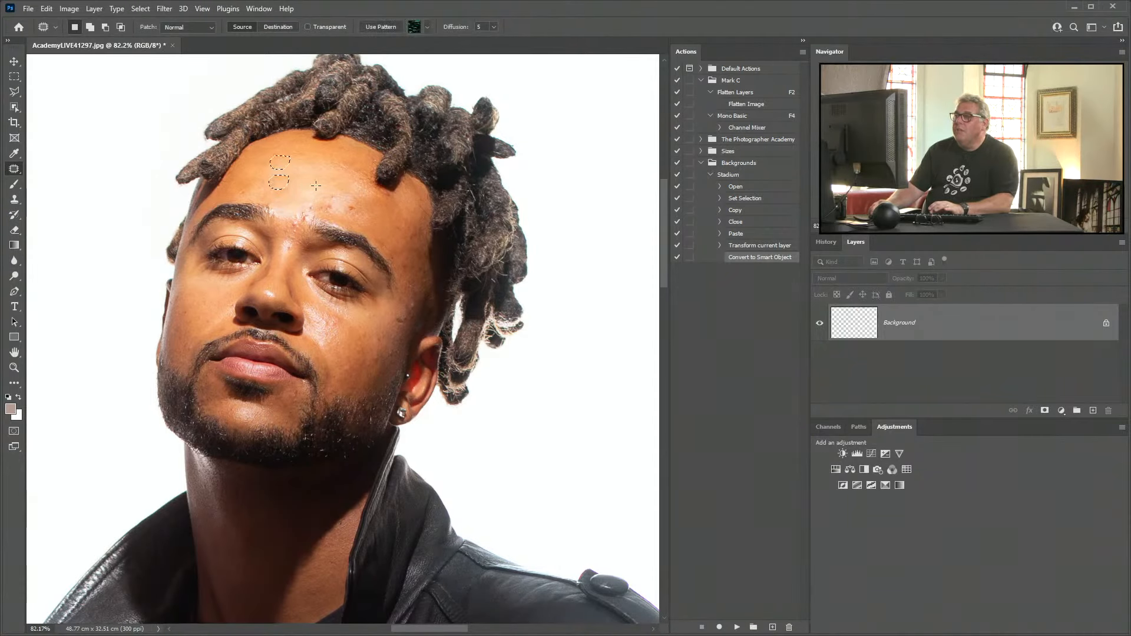
pyautogui.hotkey('ctrl', 'd')
pyautogui.moveTo(335, 215)
pyautogui.mouseDown()
pyautogui.moveTo(321, 199)
pyautogui.moveTo(330, 187)
pyautogui.moveTo(322, 203)
pyautogui.moveTo(353, 215)
pyautogui.moveTo(353, 176)
pyautogui.mouseUp()
pyautogui.hotkey('ctrl', 'd')
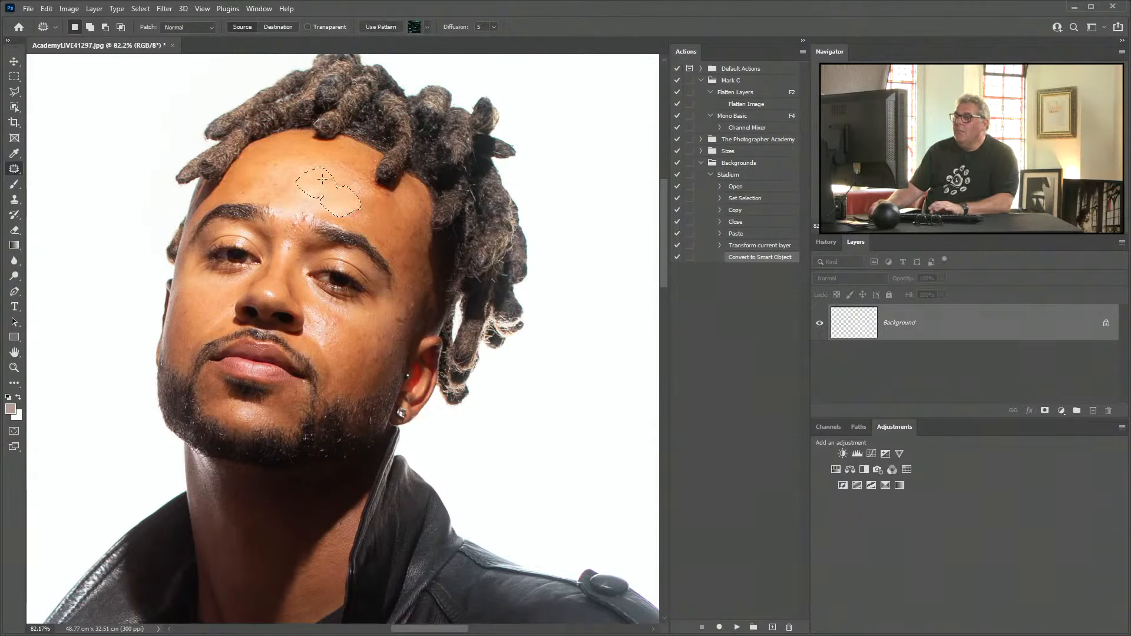
pyautogui.hotkey('ctrl', 'd')
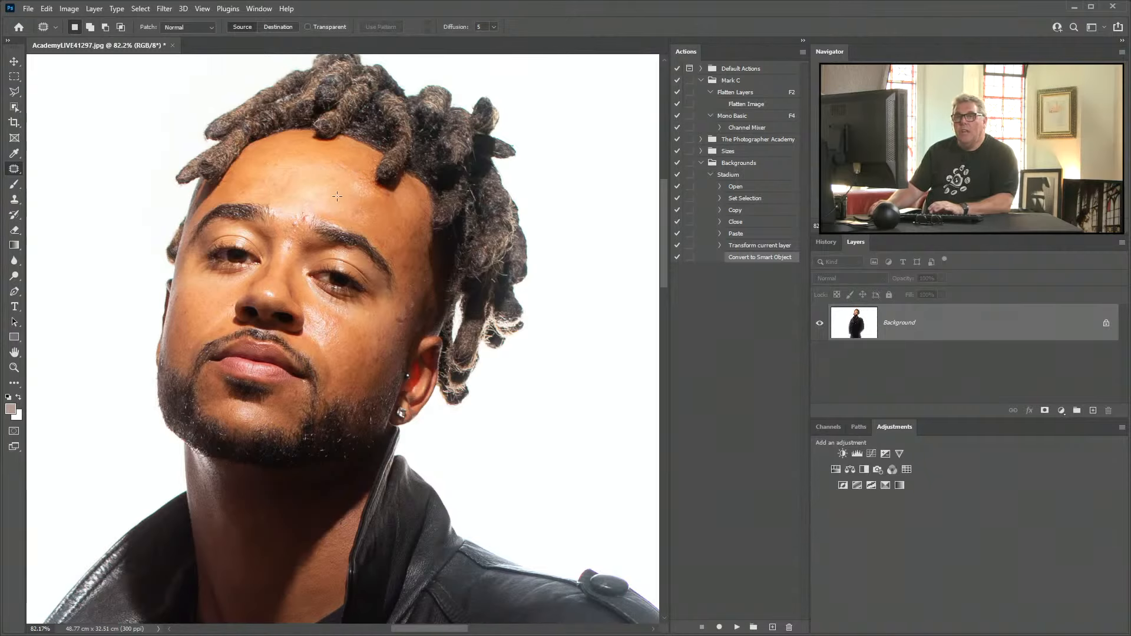
# Patch the middle of the forehead and the marks just above the eyebrows with clean forehead skin, clearing each selection
pyautogui.moveTo(272, 201)
pyautogui.mouseDown()
pyautogui.moveTo(321, 211)
pyautogui.moveTo(310, 177)
pyautogui.moveTo(269, 197)
pyautogui.moveTo(282, 166)
pyautogui.mouseUp()
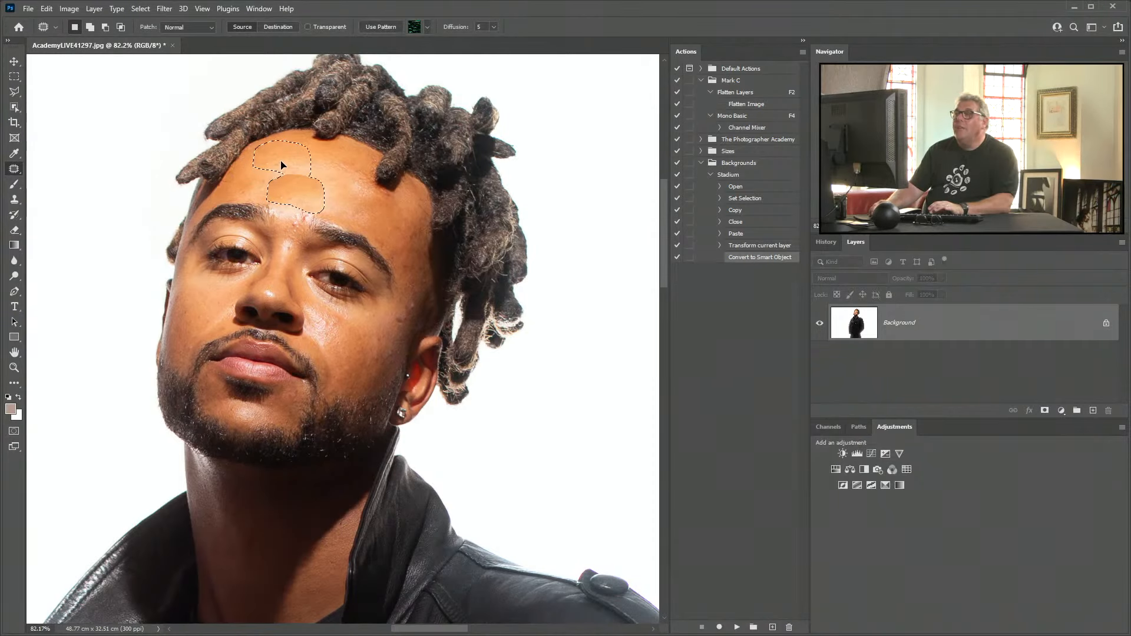
pyautogui.hotkey('ctrl', 'd')
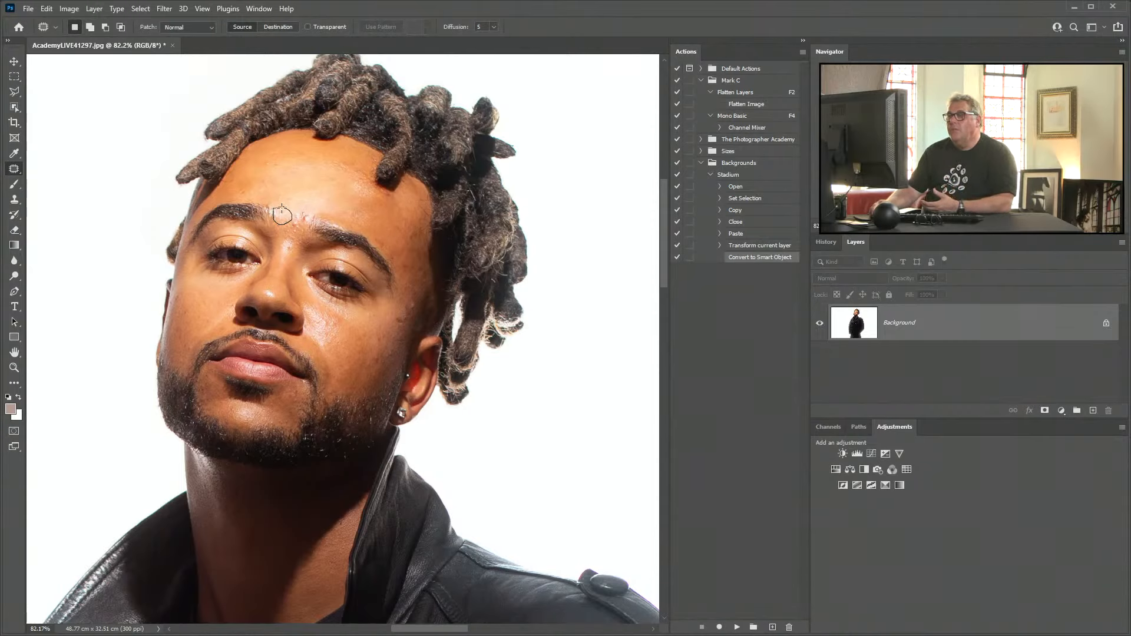
pyautogui.moveTo(281, 207)
pyautogui.mouseDown()
pyautogui.moveTo(283, 197)
pyautogui.moveTo(308, 229)
pyautogui.moveTo(306, 209)
pyautogui.moveTo(344, 212)
pyautogui.mouseUp()
pyautogui.hotkey('ctrl', 'd')
pyautogui.hotkey('ctrl', 'd')
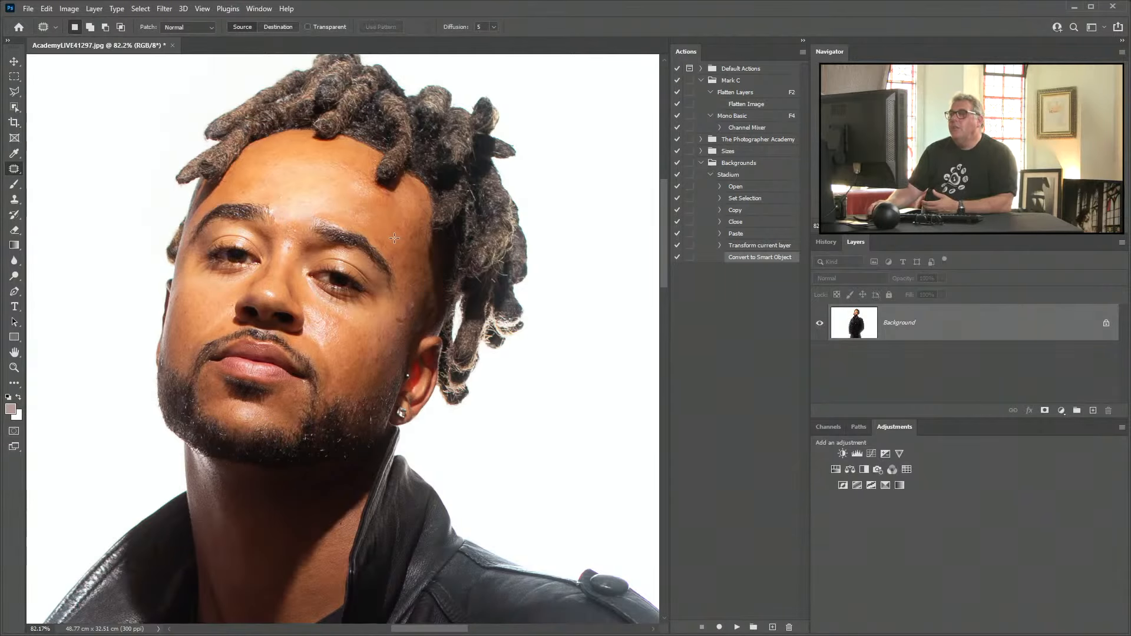
# Switch to the Object Selection tool
pyautogui.scroll(-2, 394, 238)
pyautogui.scroll(-2, 397, 239)
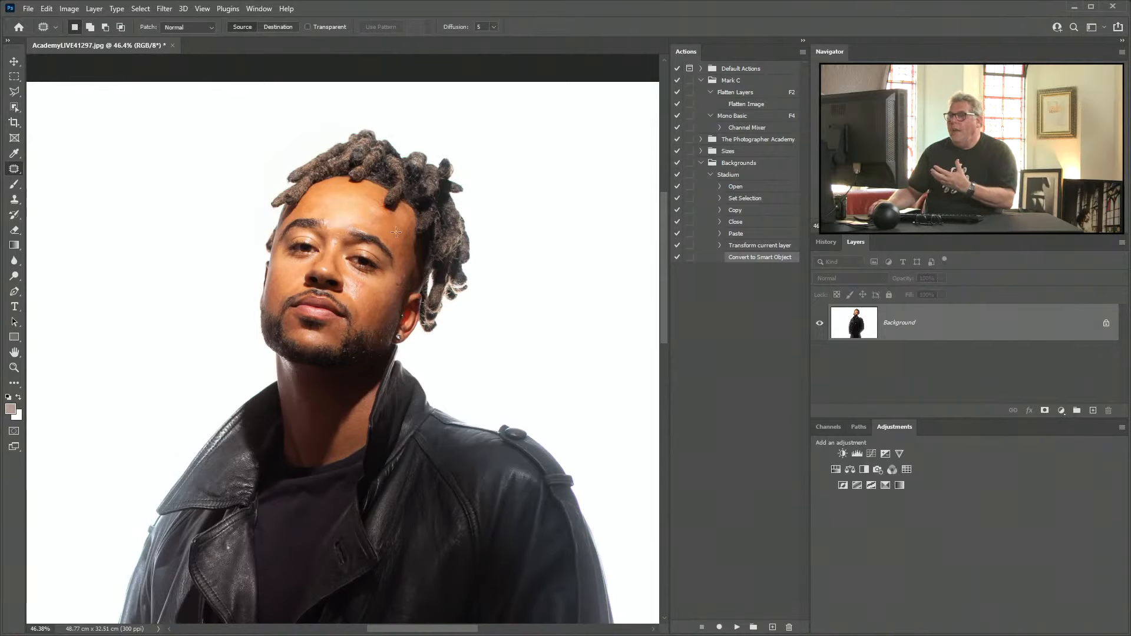
pyautogui.scroll(-2, 412, 285)
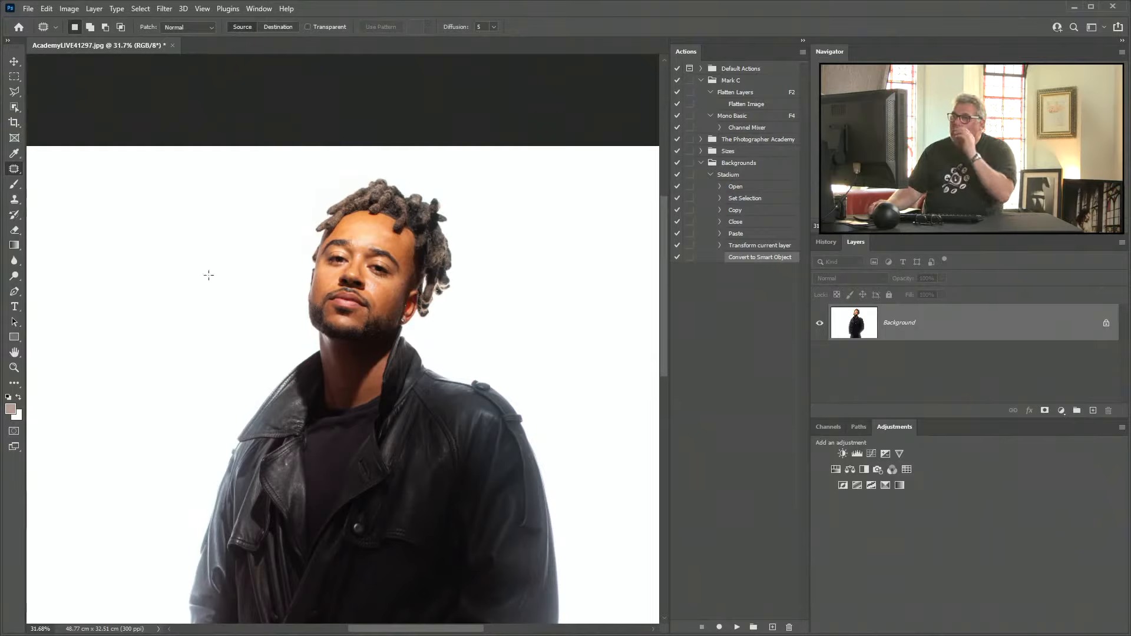
pyautogui.scroll(-3, 182, 236)
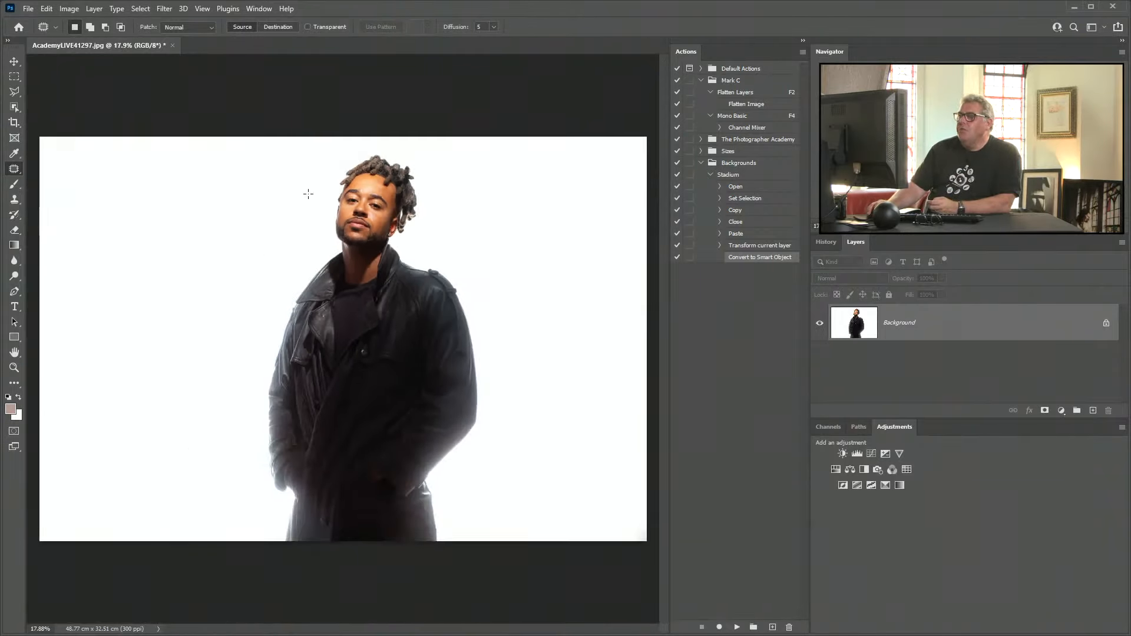
pyautogui.click(14, 107)
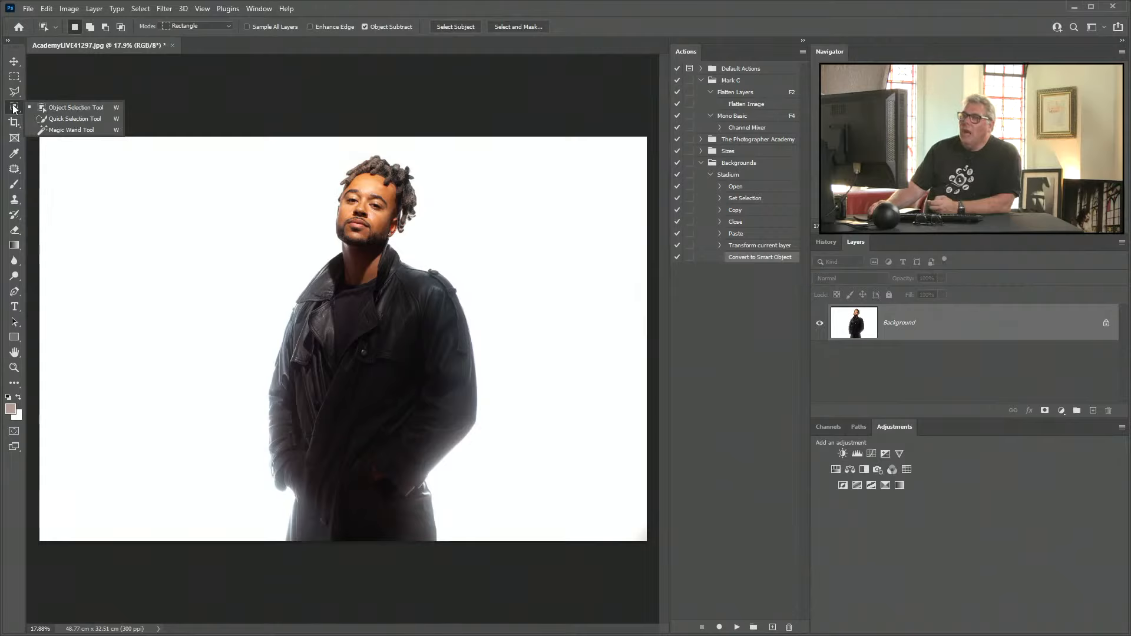
pyautogui.click(157, 96)
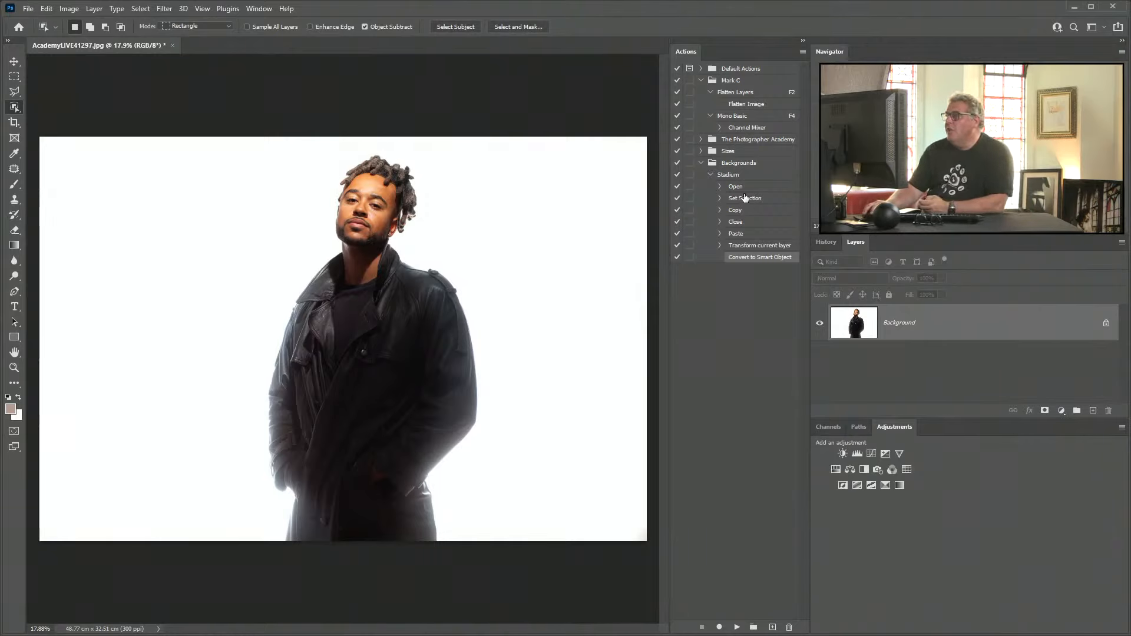
# Collapse the Stadium action and start recording a new action named White Brick in the Backgrounds set
pyautogui.click(710, 175)
pyautogui.click(747, 175)
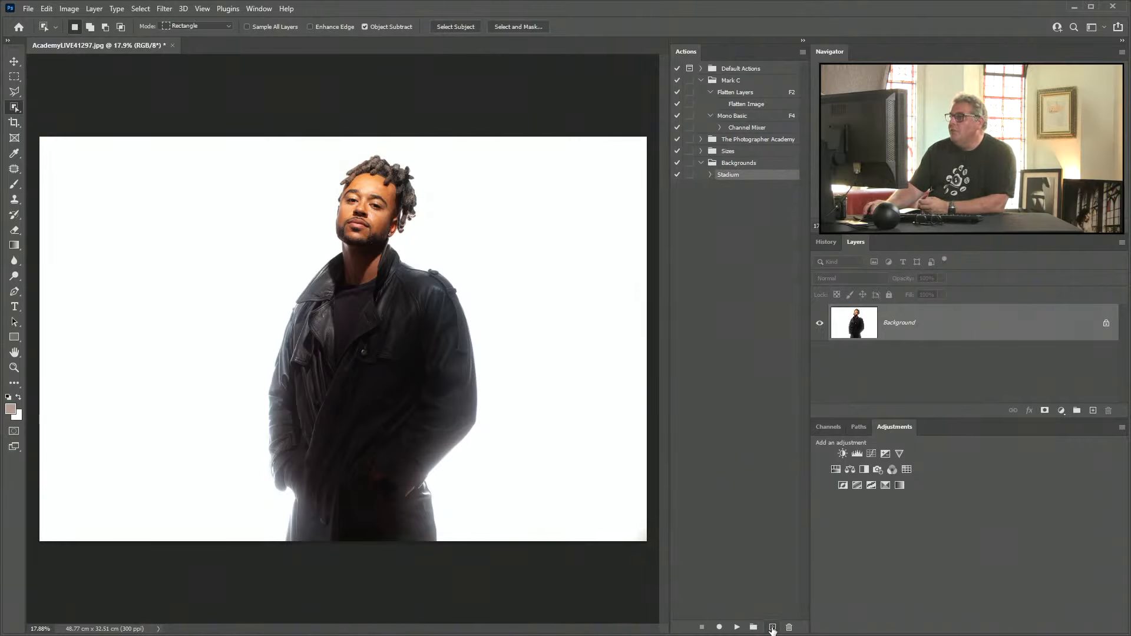
pyautogui.click(772, 627)
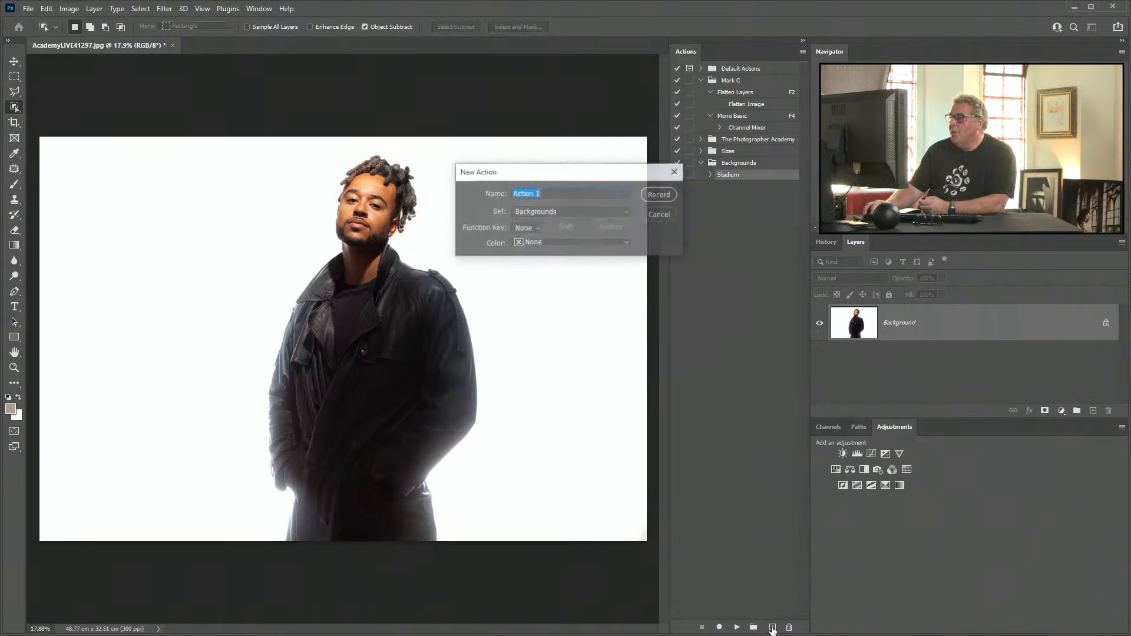
pyautogui.write('White Bri')
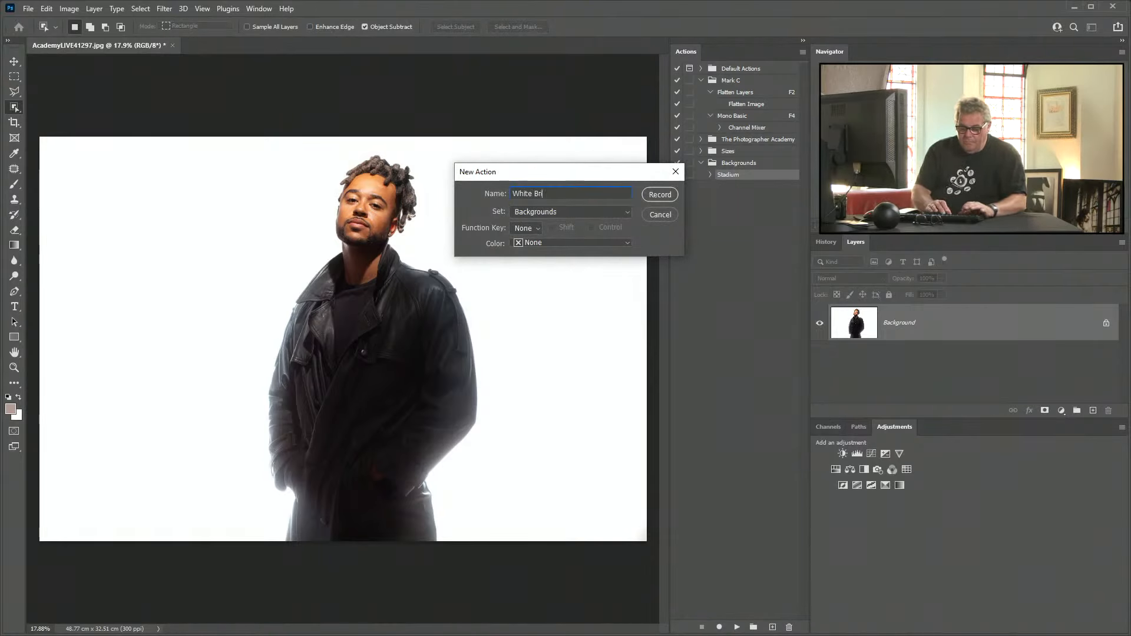
pyautogui.write('ck')
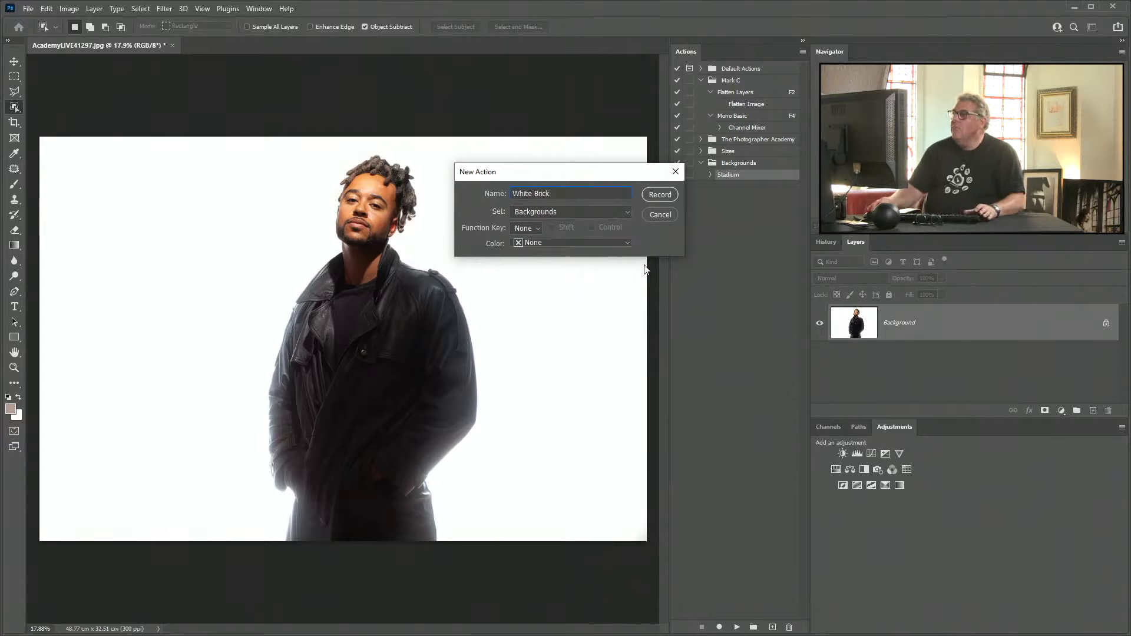
pyautogui.click(666, 196)
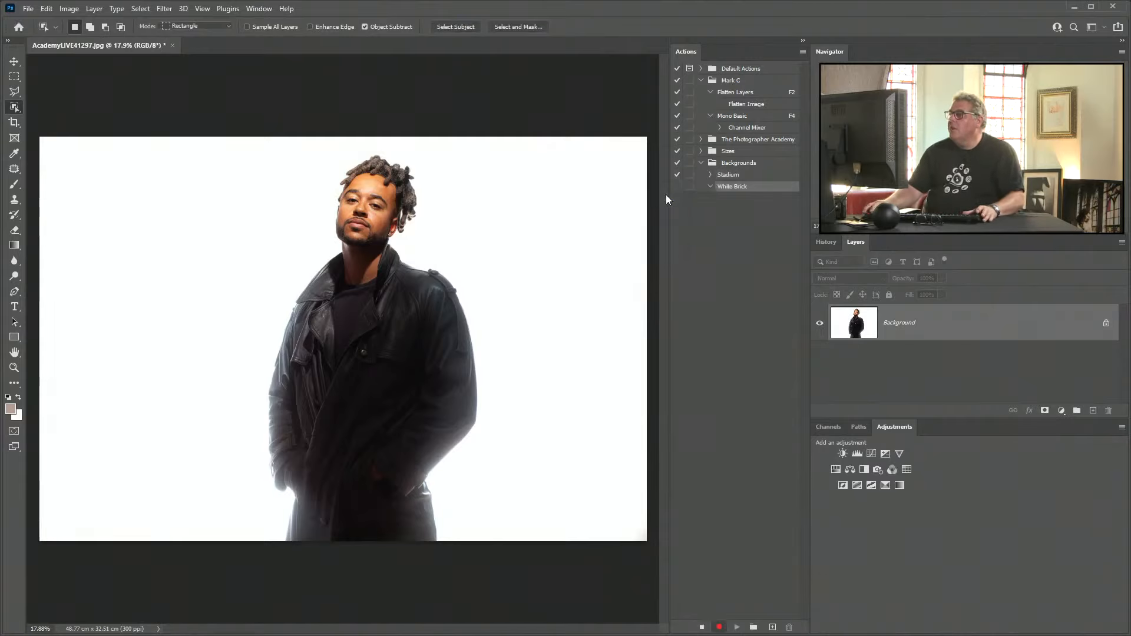
# Record opening white brick wall.jpg from the Backgrounds folder and selecting the entire image
pyautogui.click(27, 9)
pyautogui.click(33, 32)
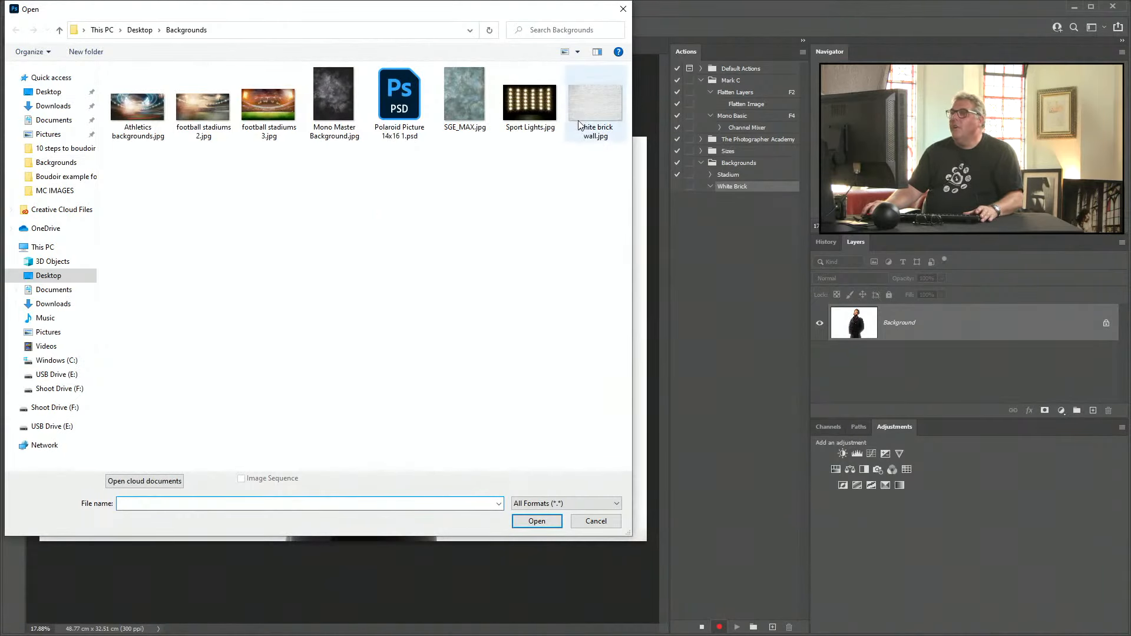
pyautogui.doubleClick(596, 101)
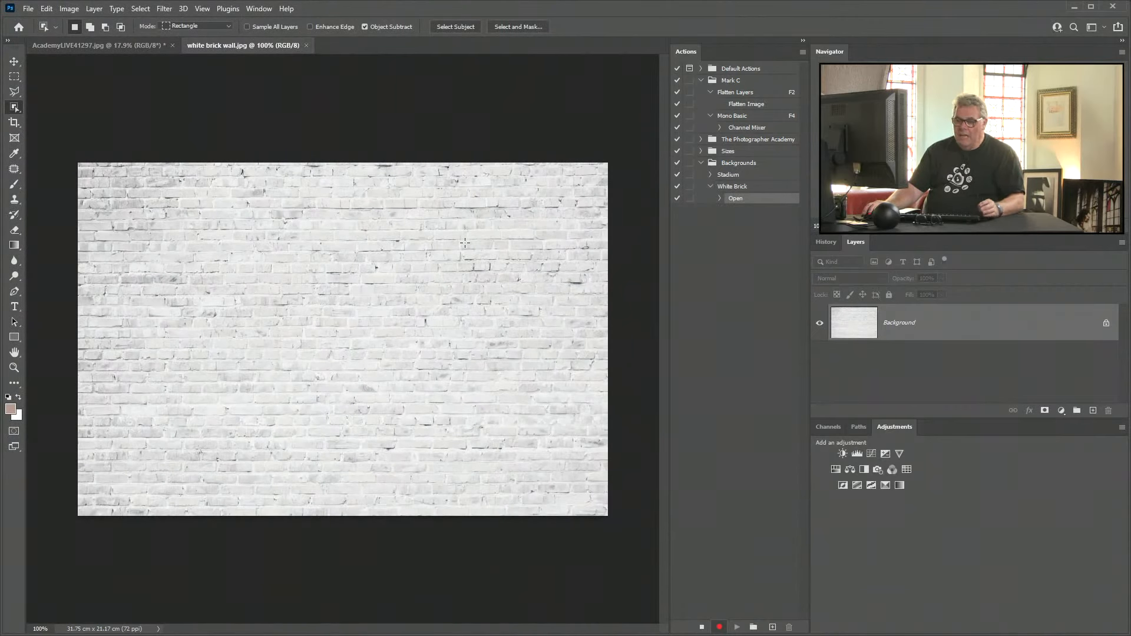
pyautogui.hotkey('ctrl', 'a')
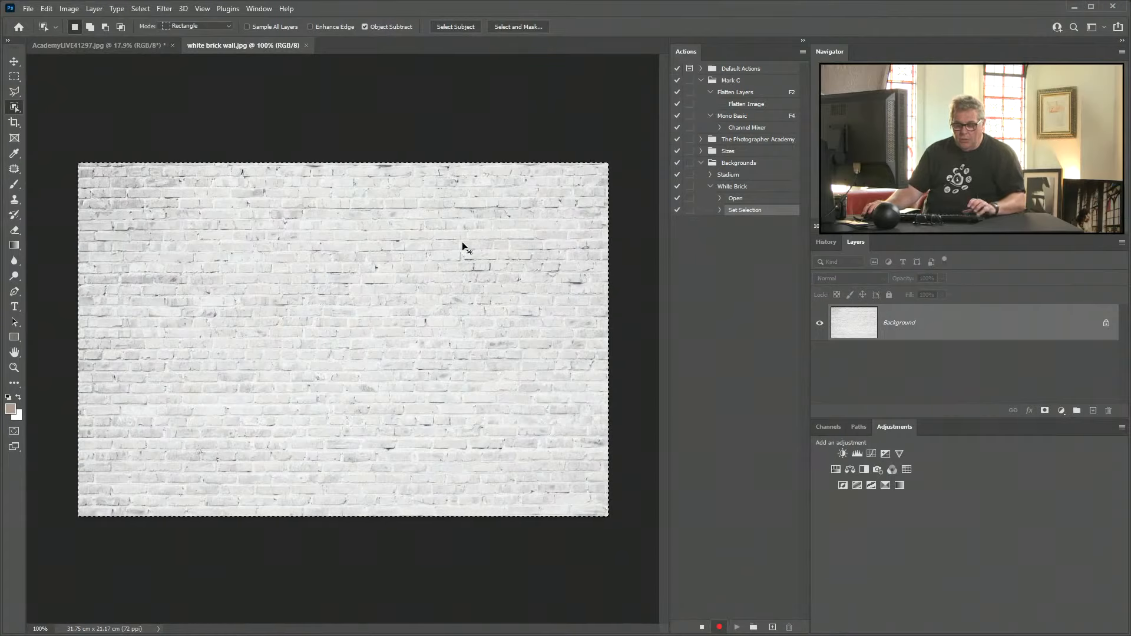
# Copy the selected brick wall, close its file, and paste it into the portrait document, accepting the color profile conversion
pyautogui.hotkey('ctrl', 'c')
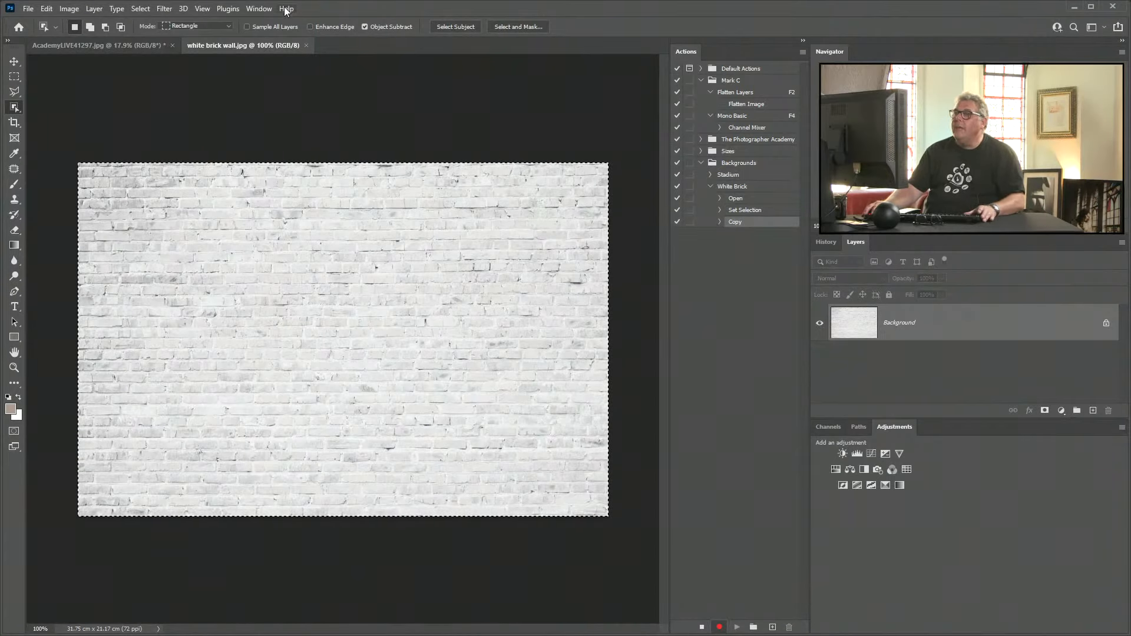
pyautogui.click(306, 45)
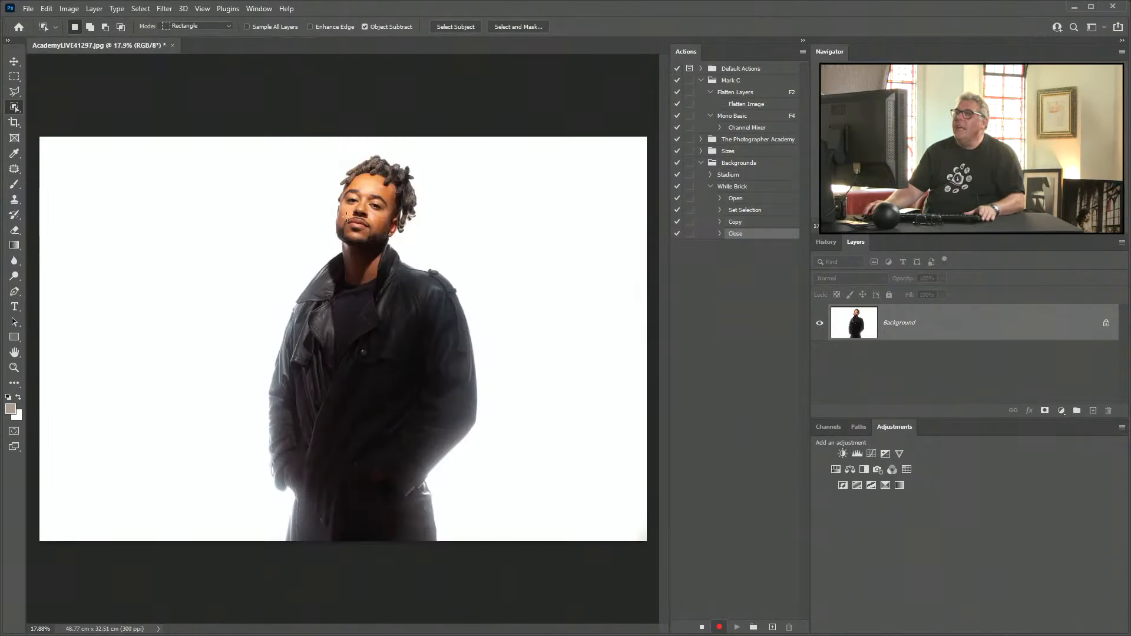
pyautogui.hotkey('ctrl', 'v')
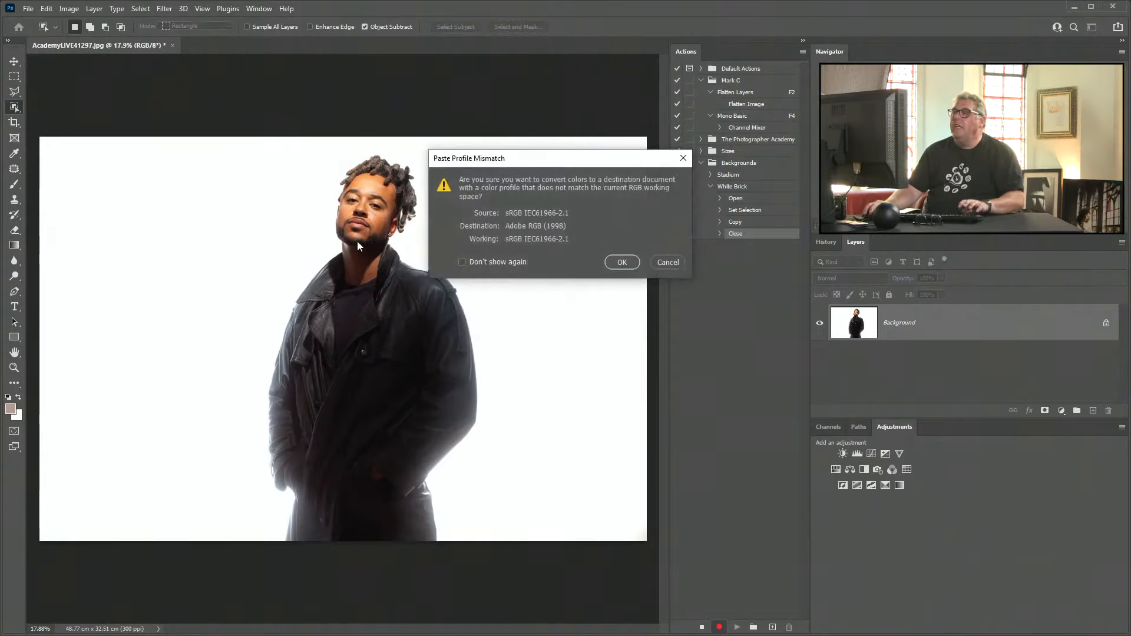
pyautogui.click(621, 260)
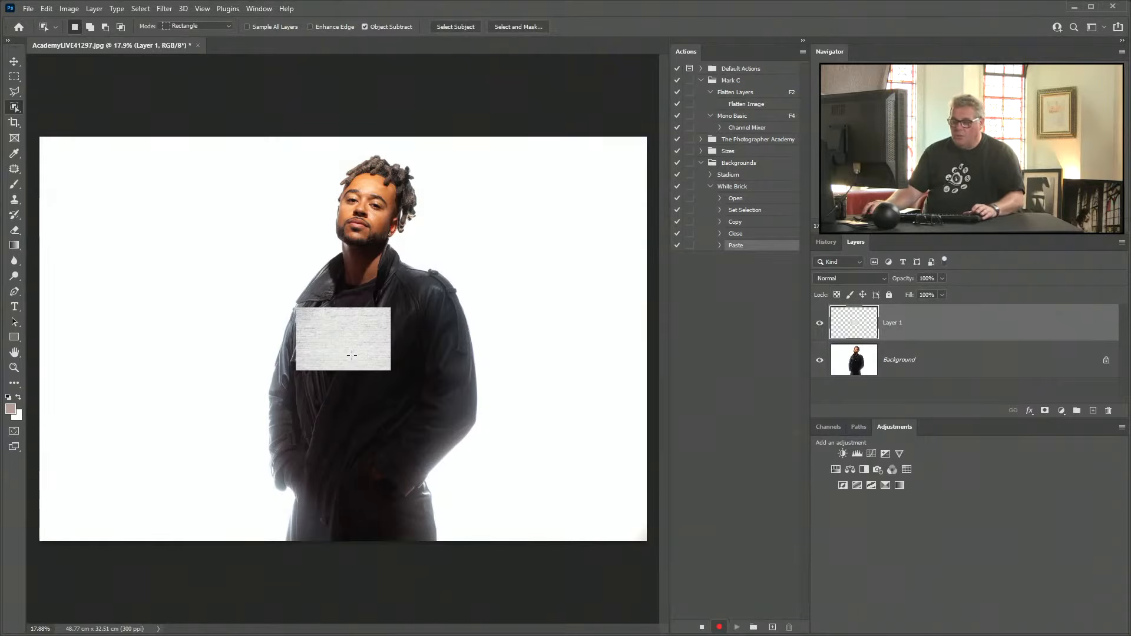
# Free-transform the pasted brick layer to about 694% and position it so that it covers the whole canvas
pyautogui.hotkey('ctrl', 't')
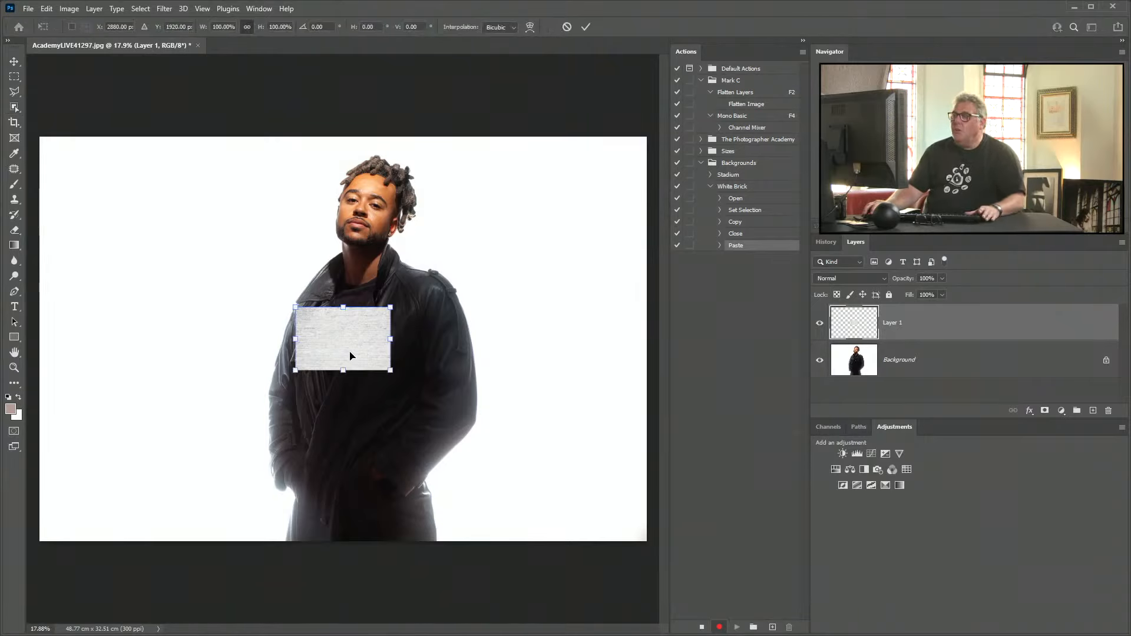
pyautogui.moveTo(349, 356); pyautogui.dragTo(408, 443)
pyautogui.moveTo(433, 404); pyautogui.dragTo(703, 612)
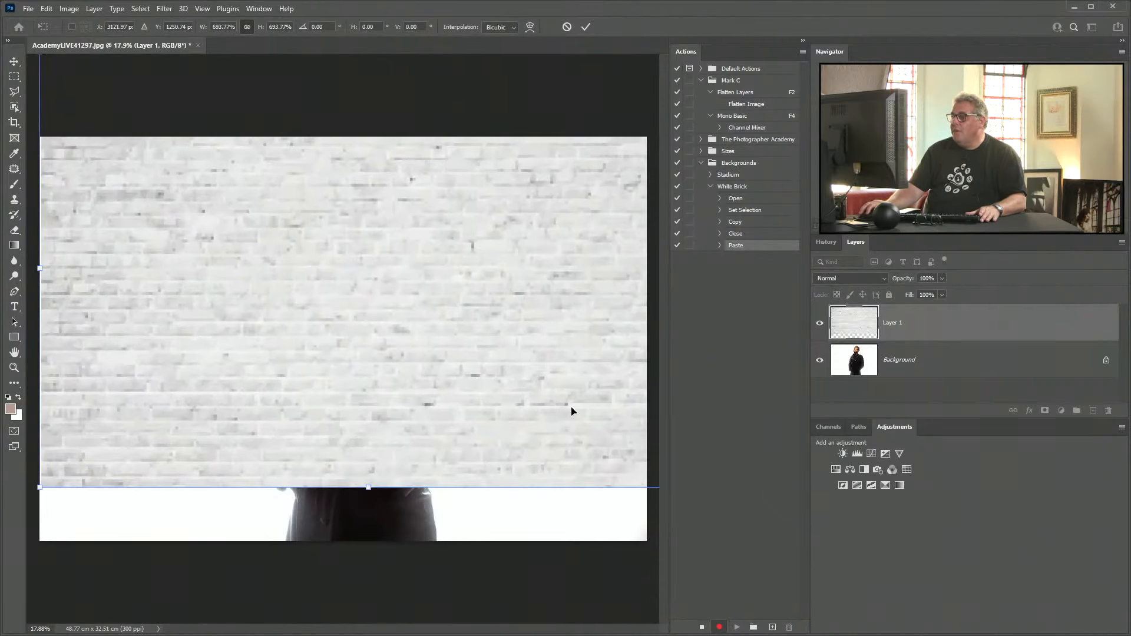
pyautogui.moveTo(570, 409); pyautogui.dragTo(564, 470)
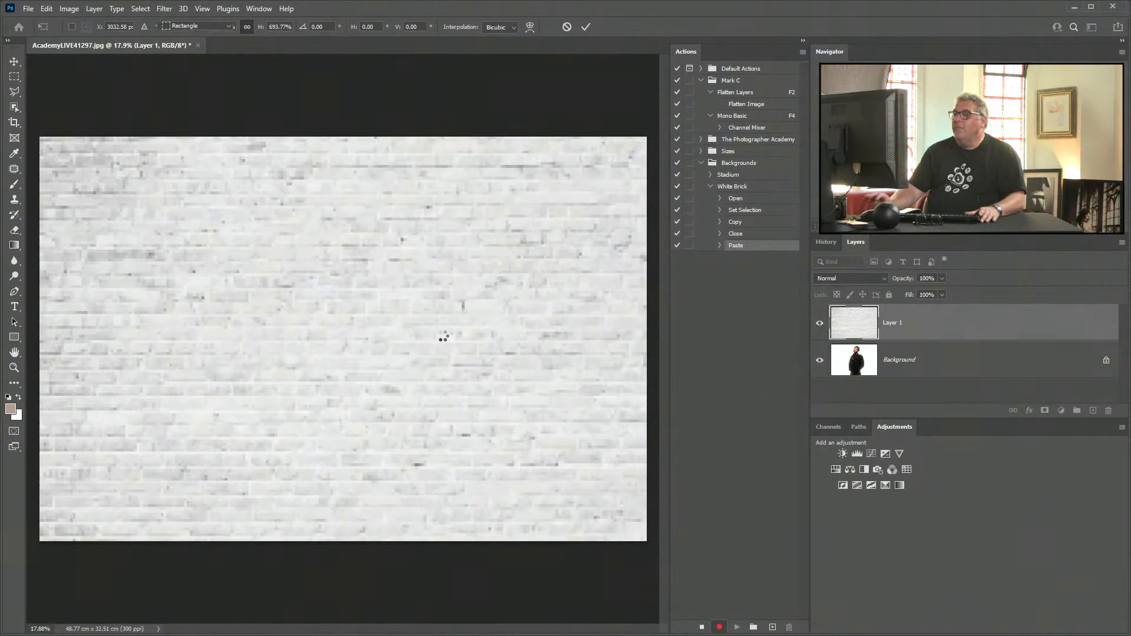
pyautogui.press('Return')
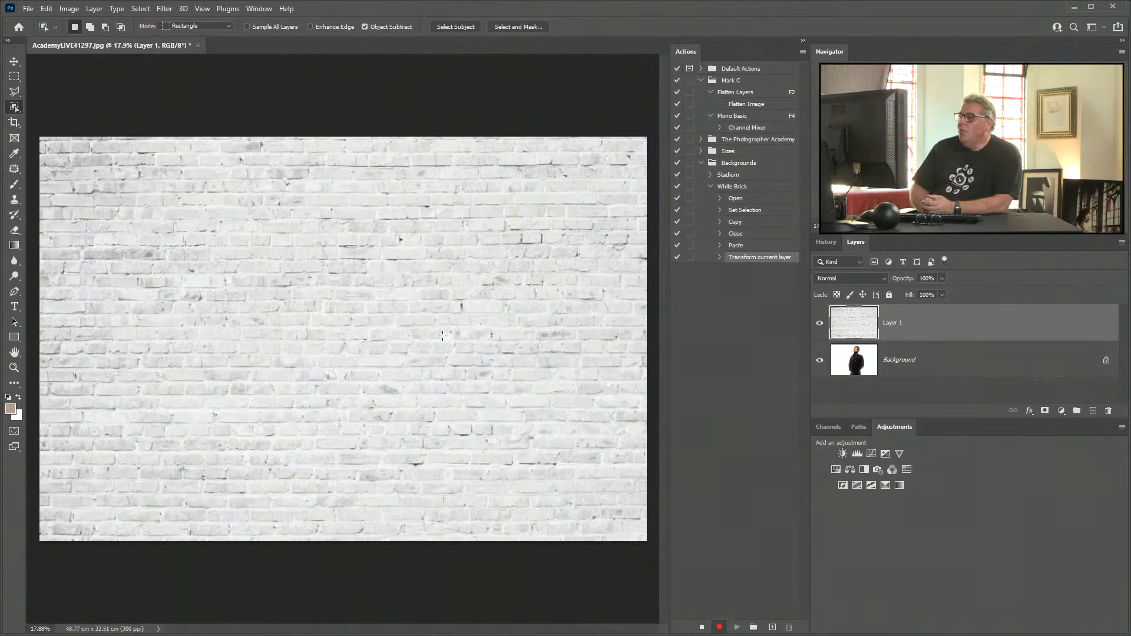
# Hide the brick layer and use Select Subject on the Background layer to copy the man onto his own layer
pyautogui.click(820, 323)
pyautogui.click(931, 360)
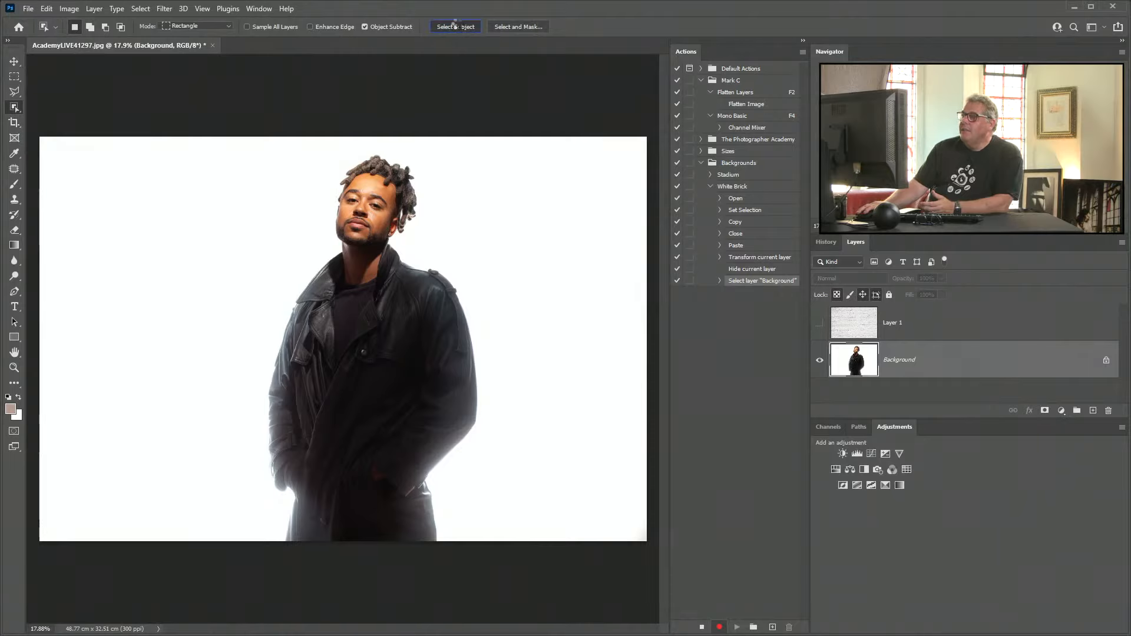
pyautogui.click(457, 26)
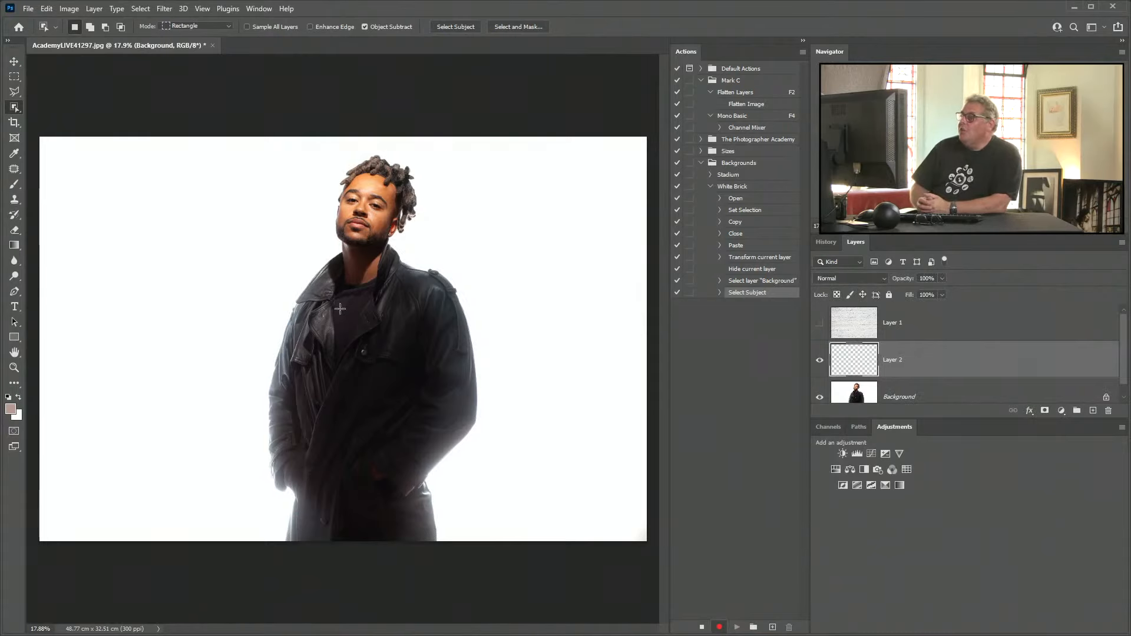
# Show the brick layer again and move it beneath the cut-out of the man in the layer stack
pyautogui.click(820, 324)
pyautogui.click(916, 328)
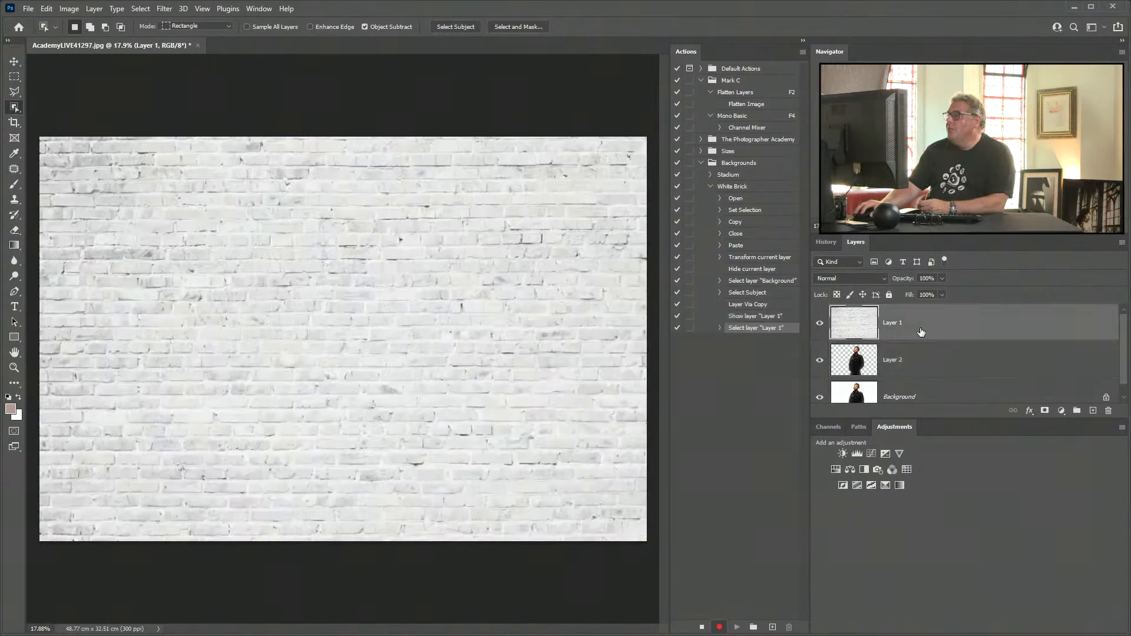
pyautogui.moveTo(919, 328); pyautogui.dragTo(921, 377)
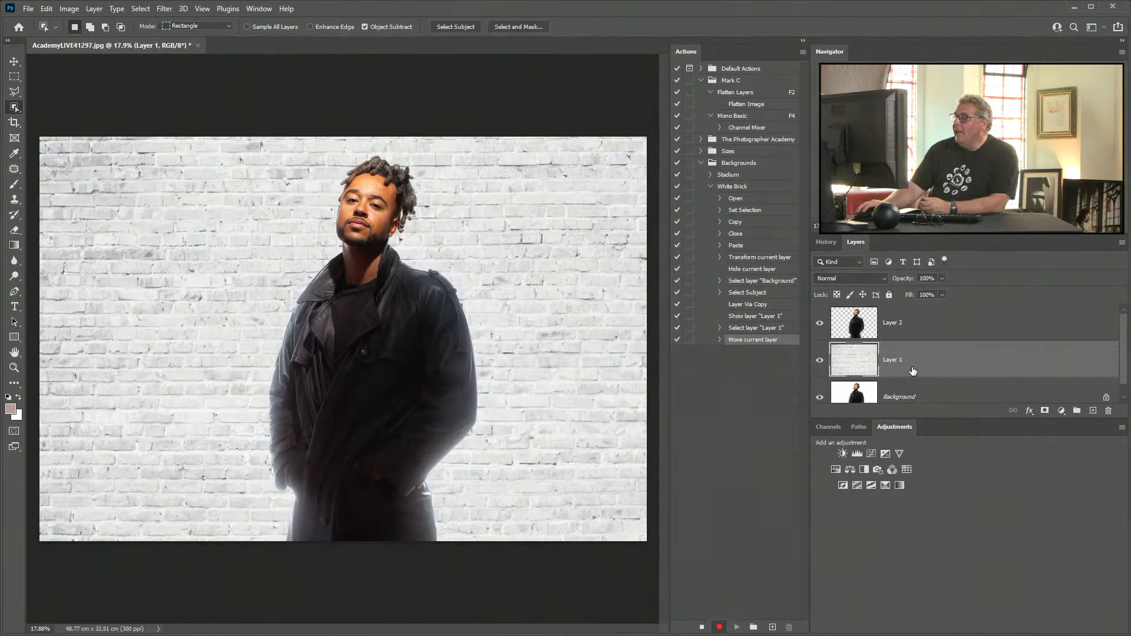
# Convert the brick layer to a smart object and apply a Gaussian Blur with a radius of 8.2 pixels
pyautogui.rightClick(914, 371)
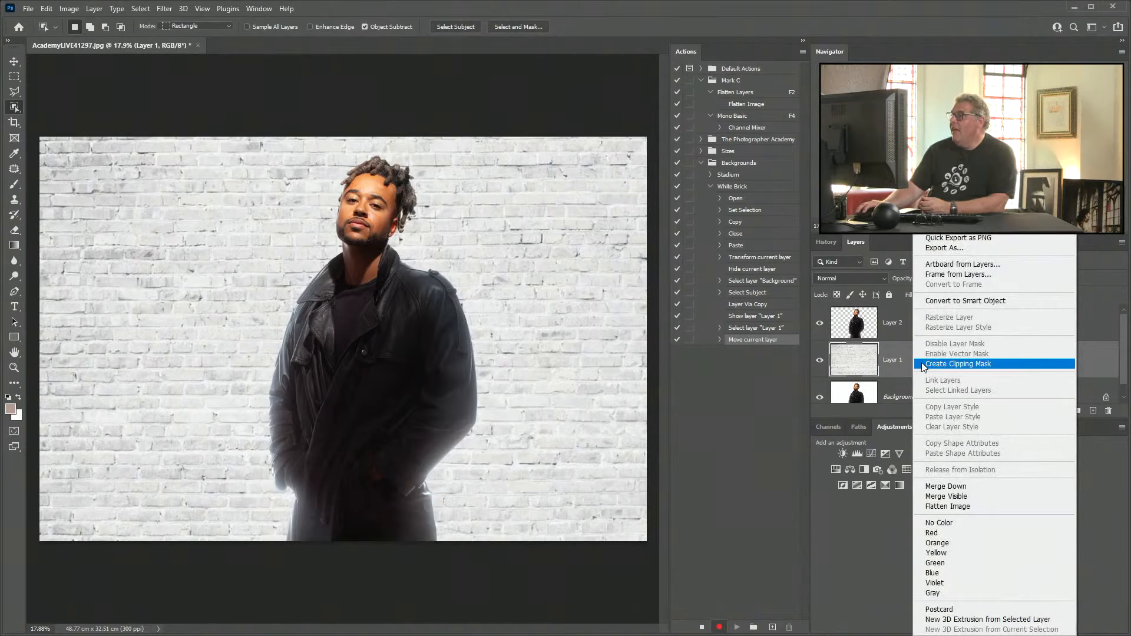
pyautogui.click(947, 299)
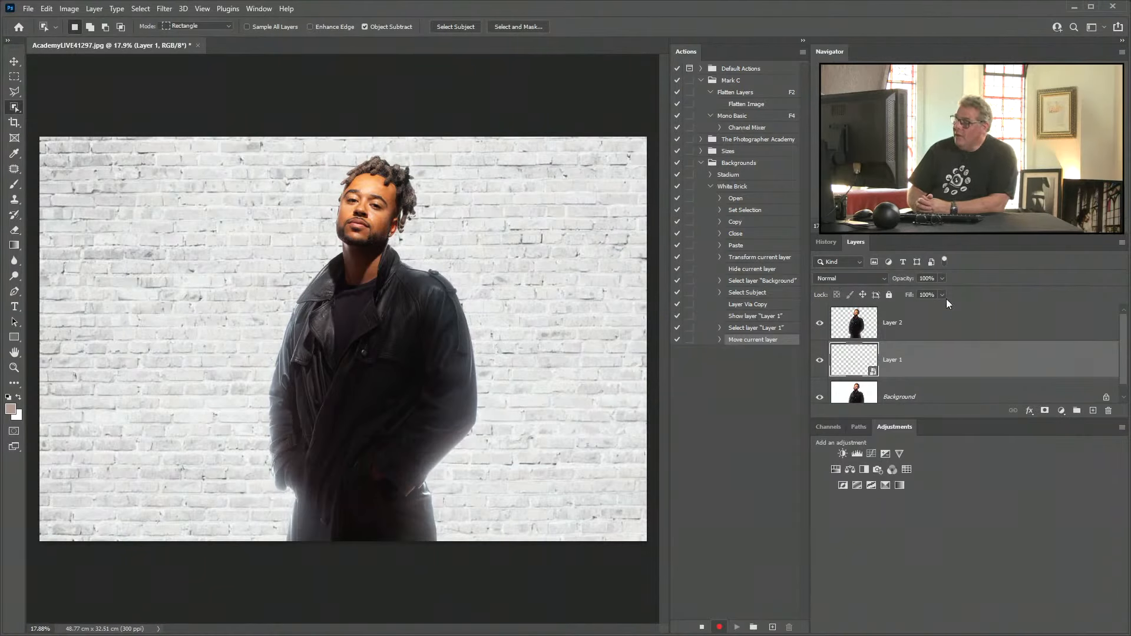
pyautogui.click(165, 8)
pyautogui.moveTo(179, 159)
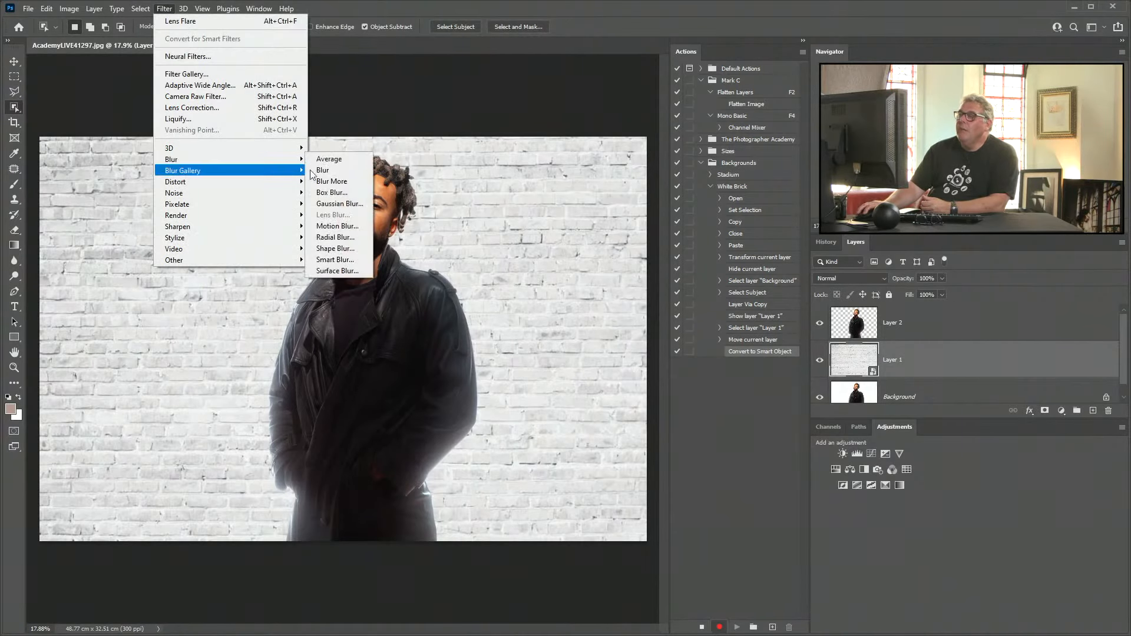
pyautogui.click(330, 204)
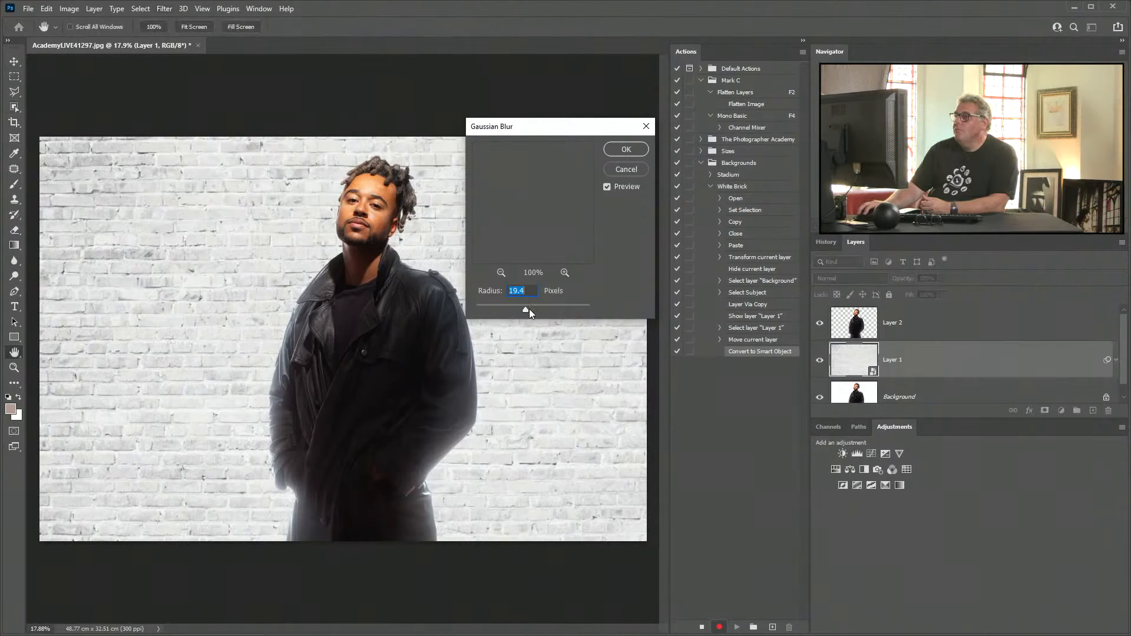
pyautogui.moveTo(524, 309); pyautogui.dragTo(516, 309)
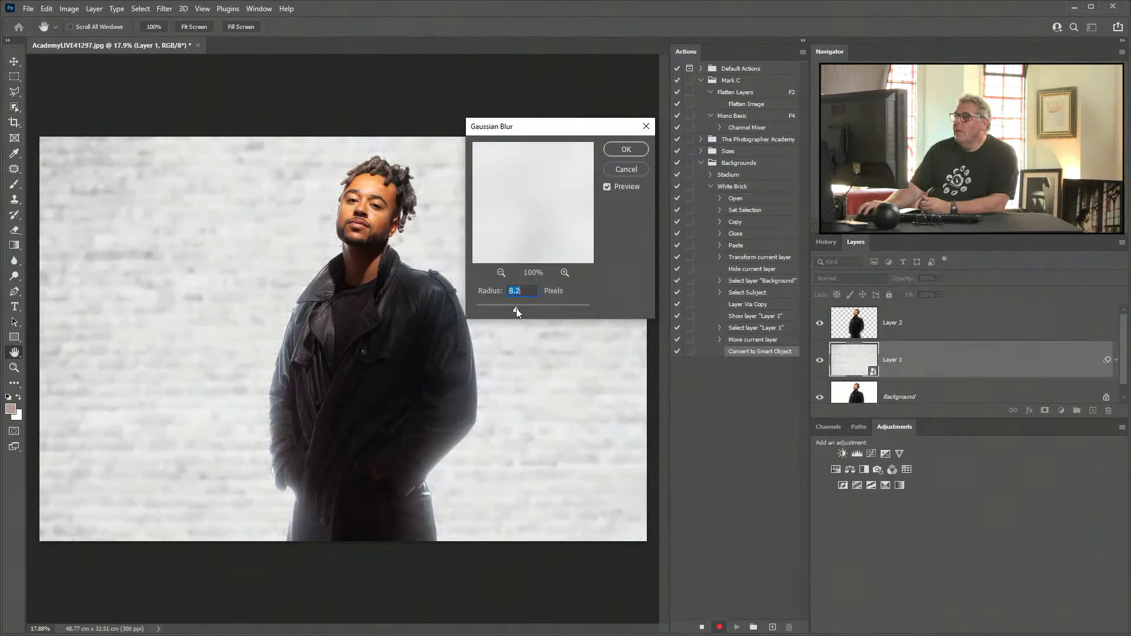
pyautogui.click(624, 150)
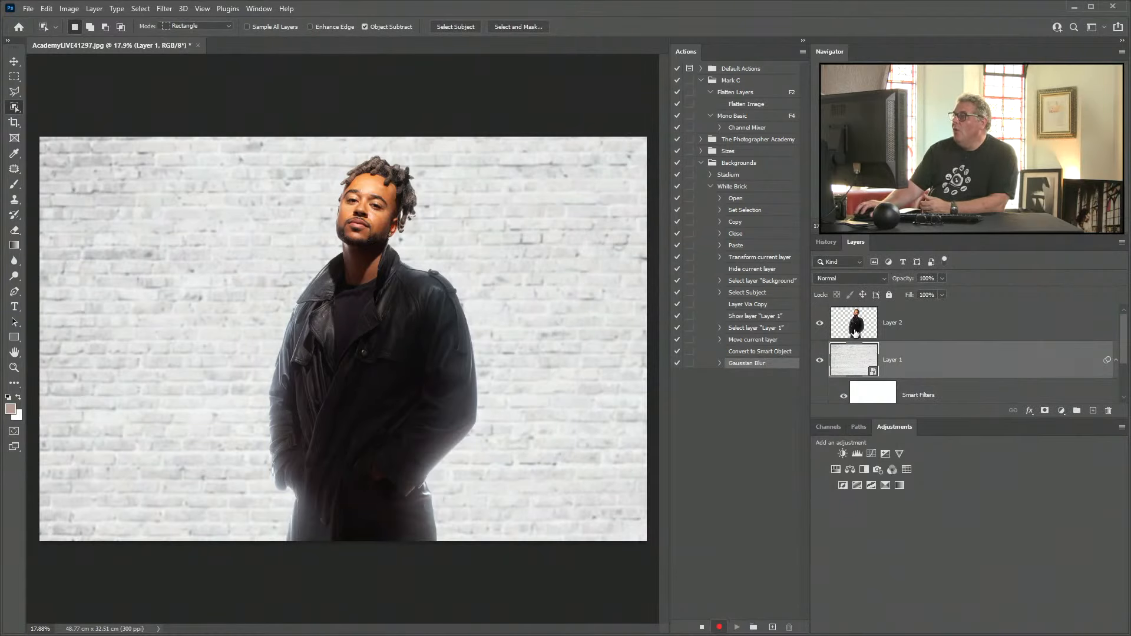
# Duplicate the cut-out layer and turn the lower copy into a black silhouette using Levels with the input black point at 253
pyautogui.click(855, 333)
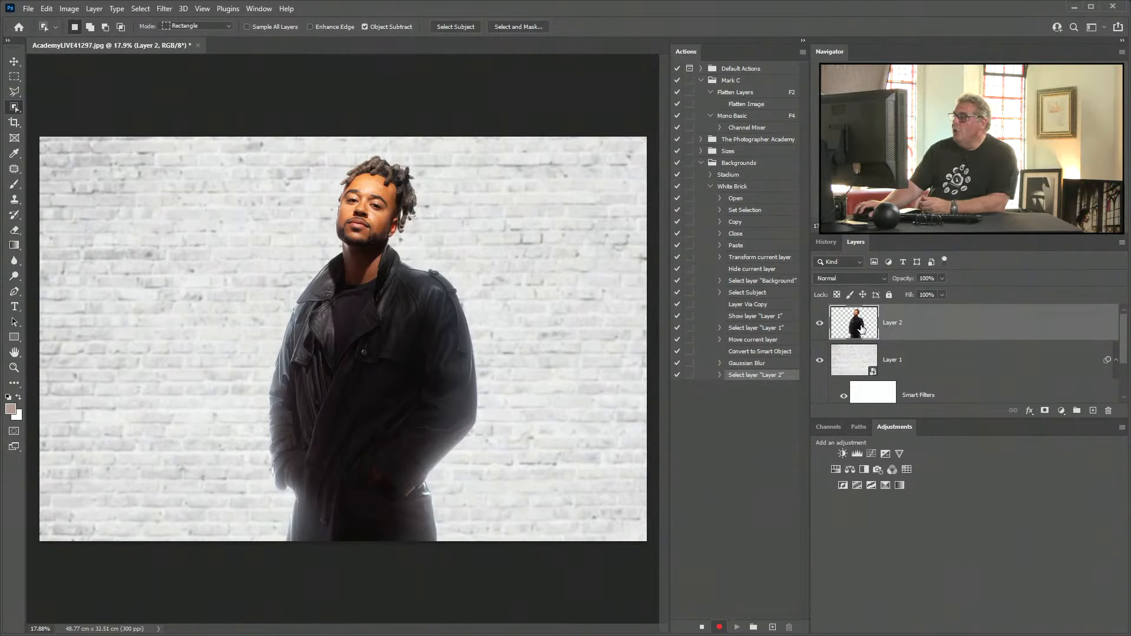
pyautogui.hotkey('ctrl', 'j')
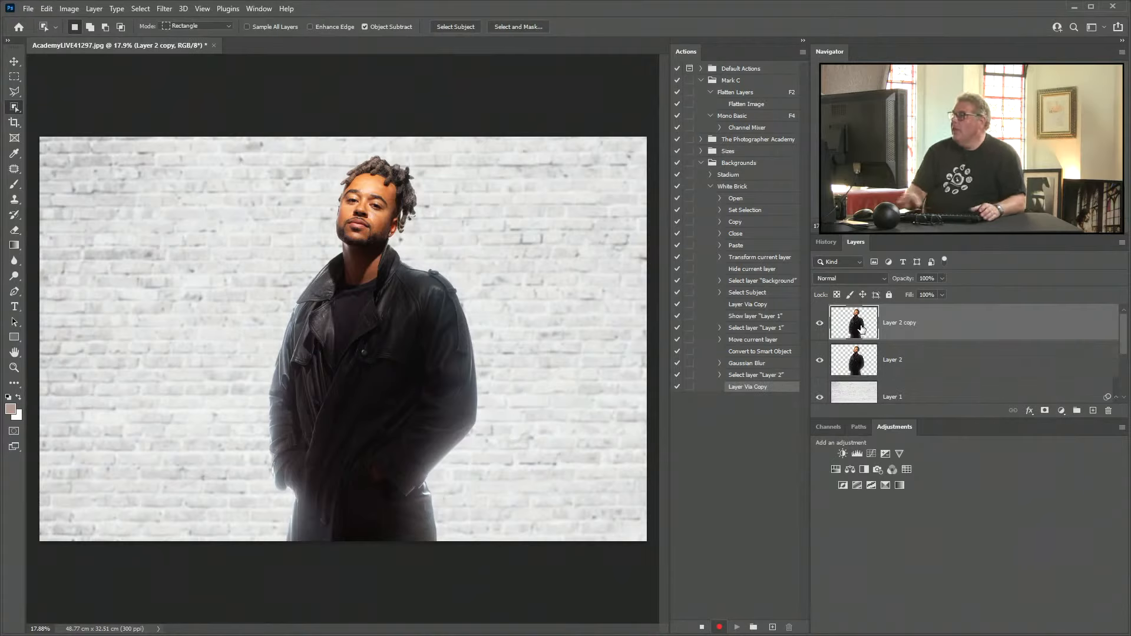
pyautogui.click(855, 366)
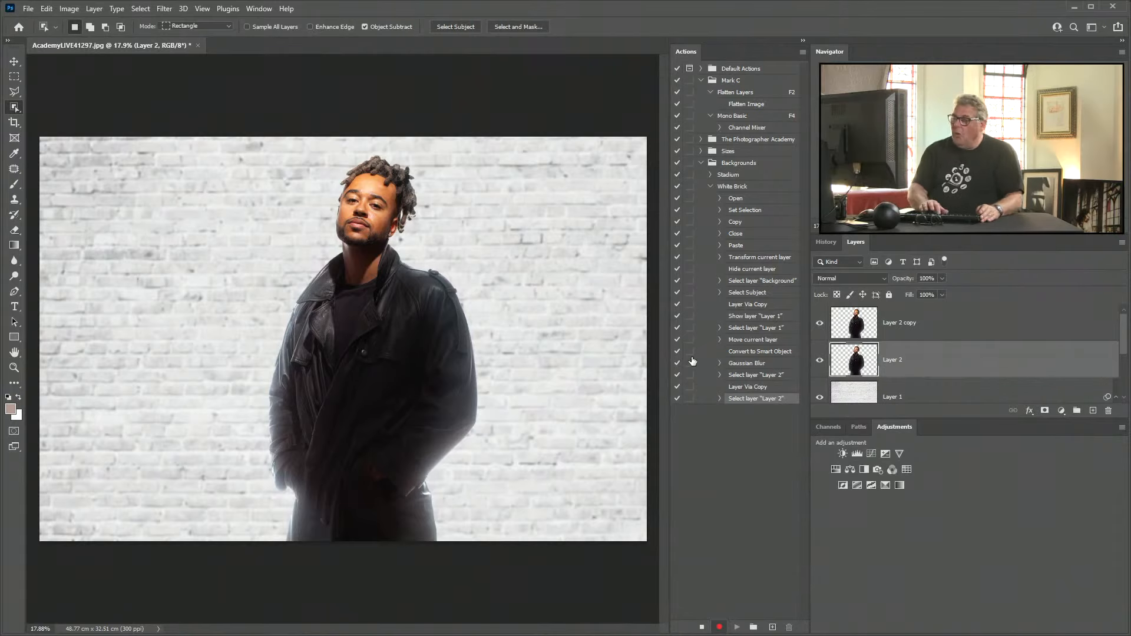
pyautogui.hotkey('ctrl', 'l')
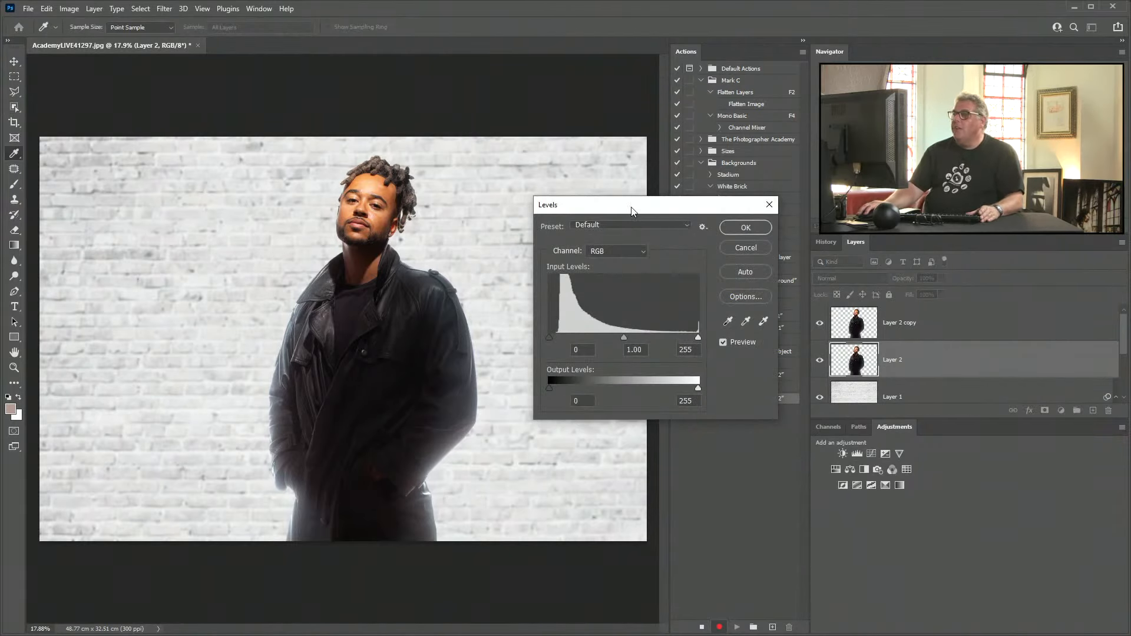
pyautogui.moveTo(550, 337); pyautogui.dragTo(698, 341)
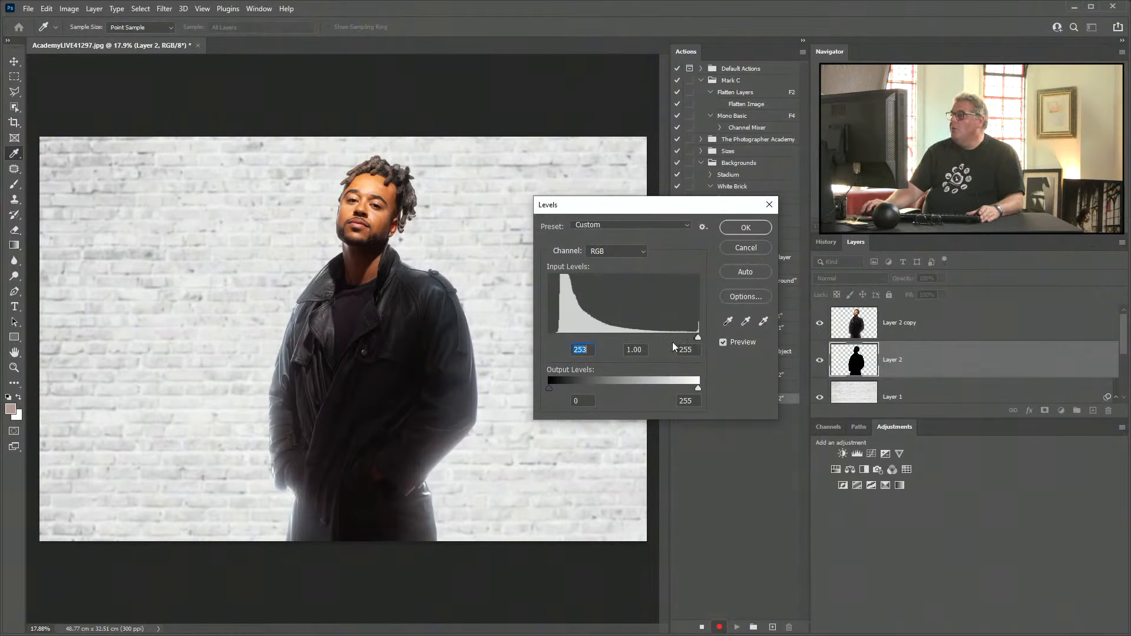
pyautogui.click(745, 227)
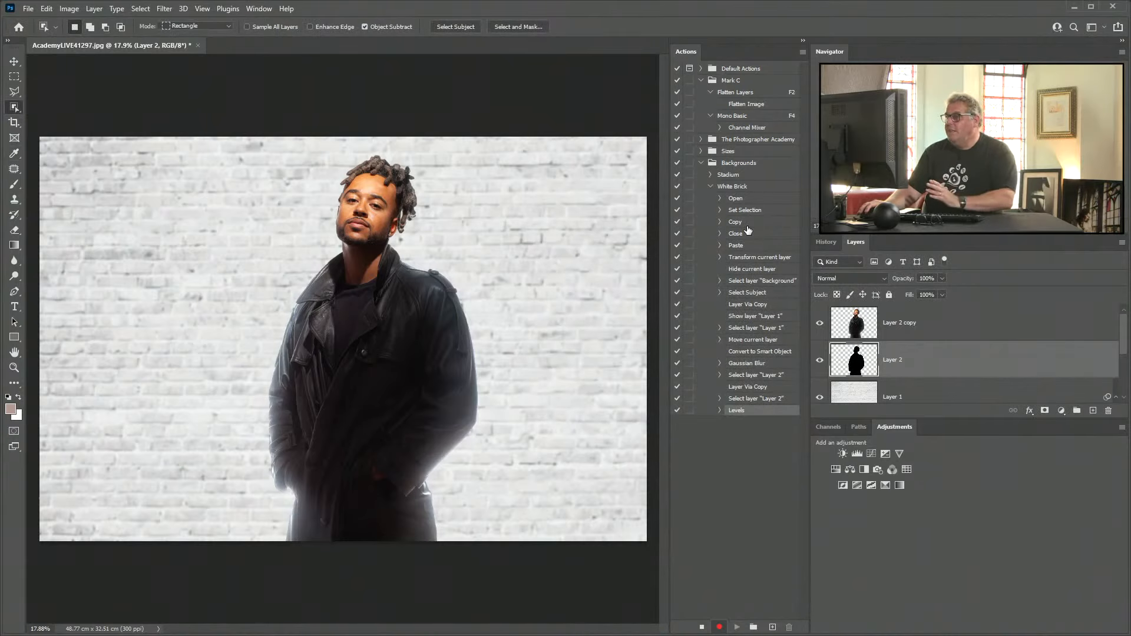
# Move the black silhouette to the right of the man so that it sits behind him as a shadow
pyautogui.press('v')
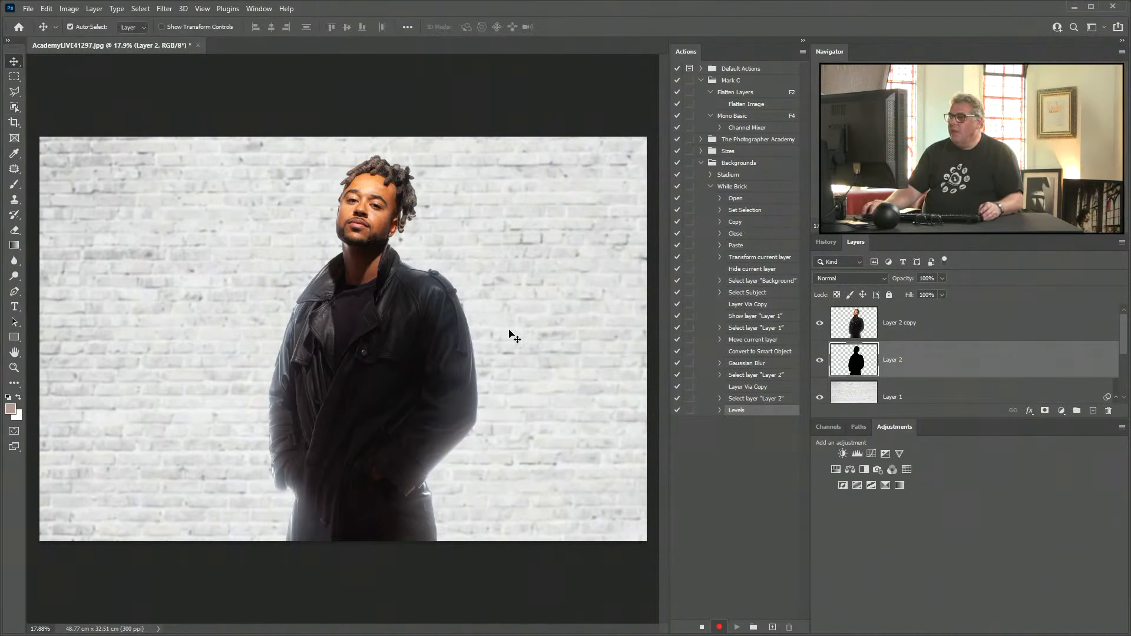
pyautogui.moveTo(480, 348); pyautogui.dragTo(522, 356)
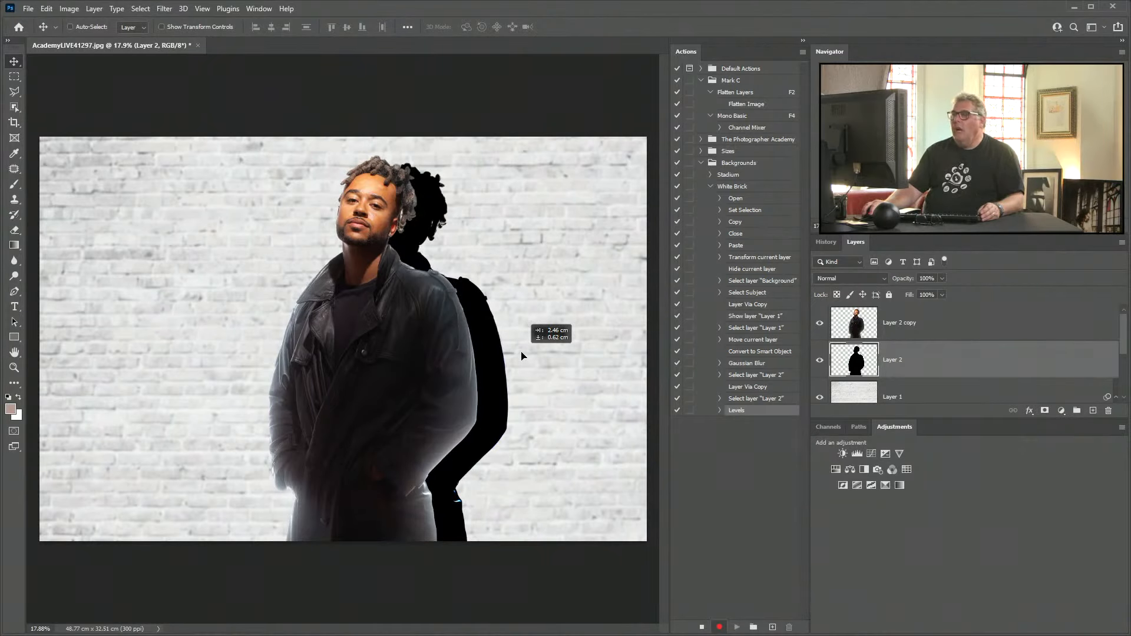
pyautogui.moveTo(522, 356); pyautogui.dragTo(573, 352)
pyautogui.press('ctrl')
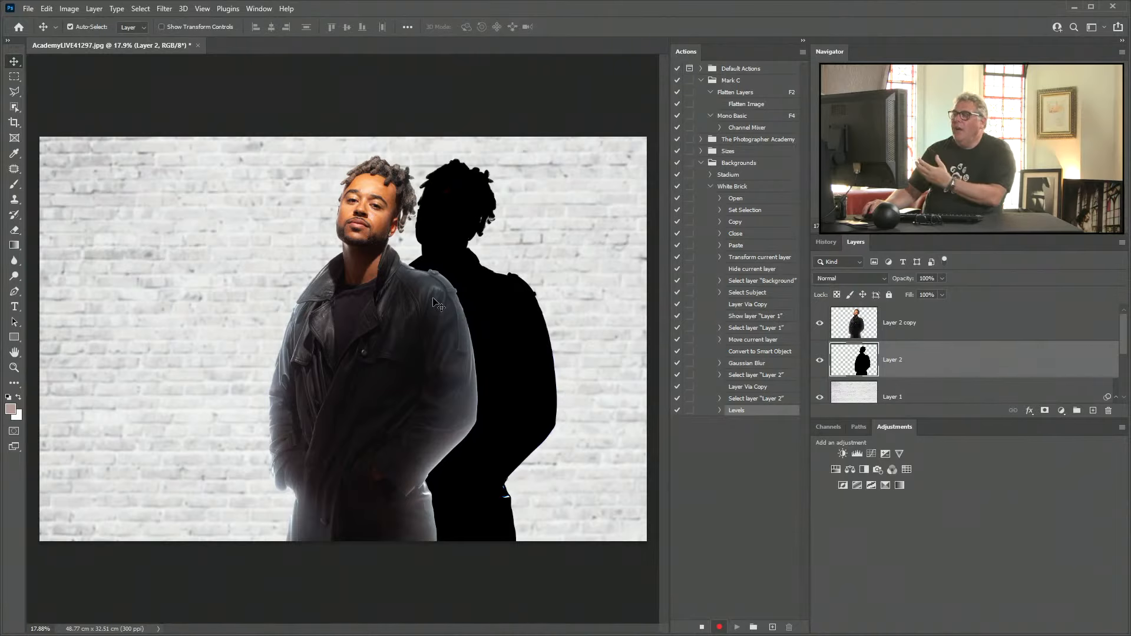
# Soften the silhouette with a Gaussian Blur of 133 pixels
pyautogui.click(166, 9)
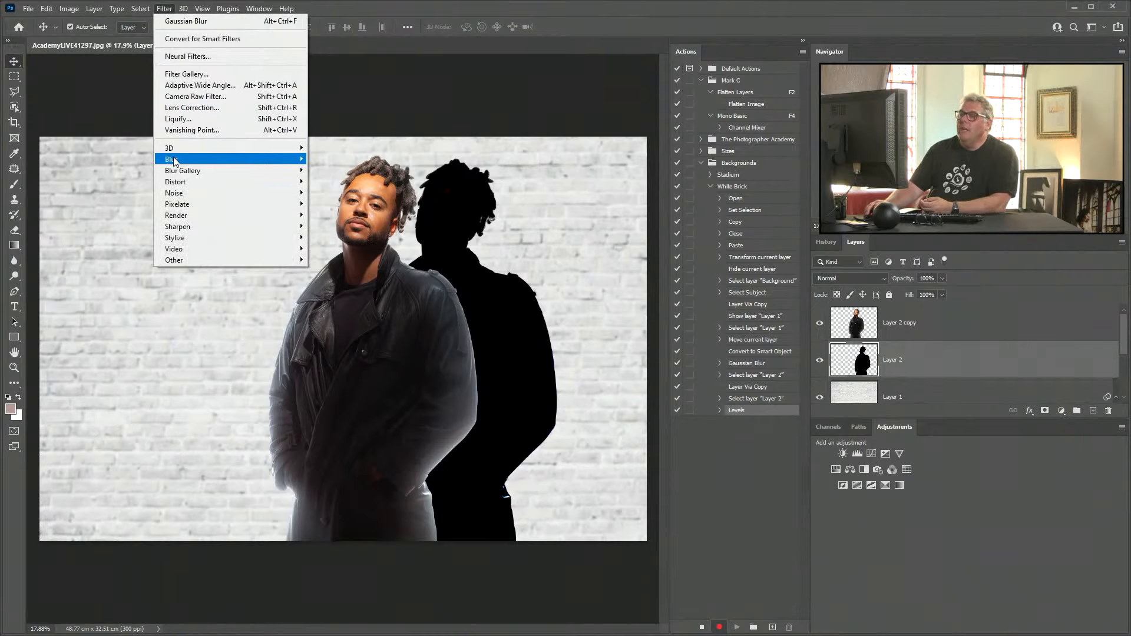
pyautogui.moveTo(173, 159)
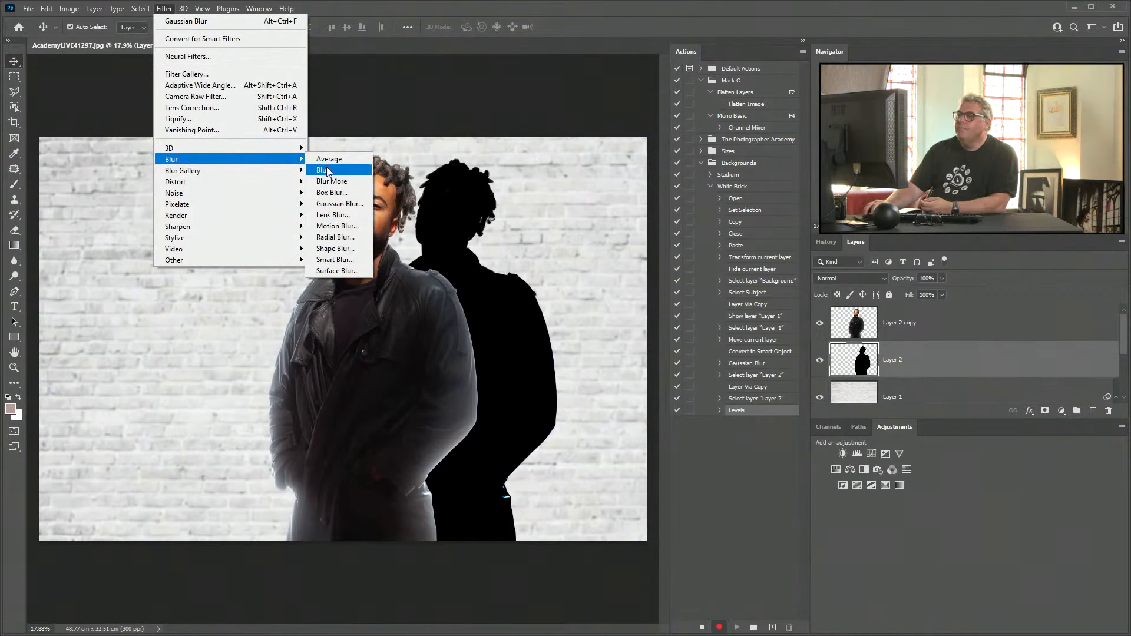
pyautogui.click(339, 203)
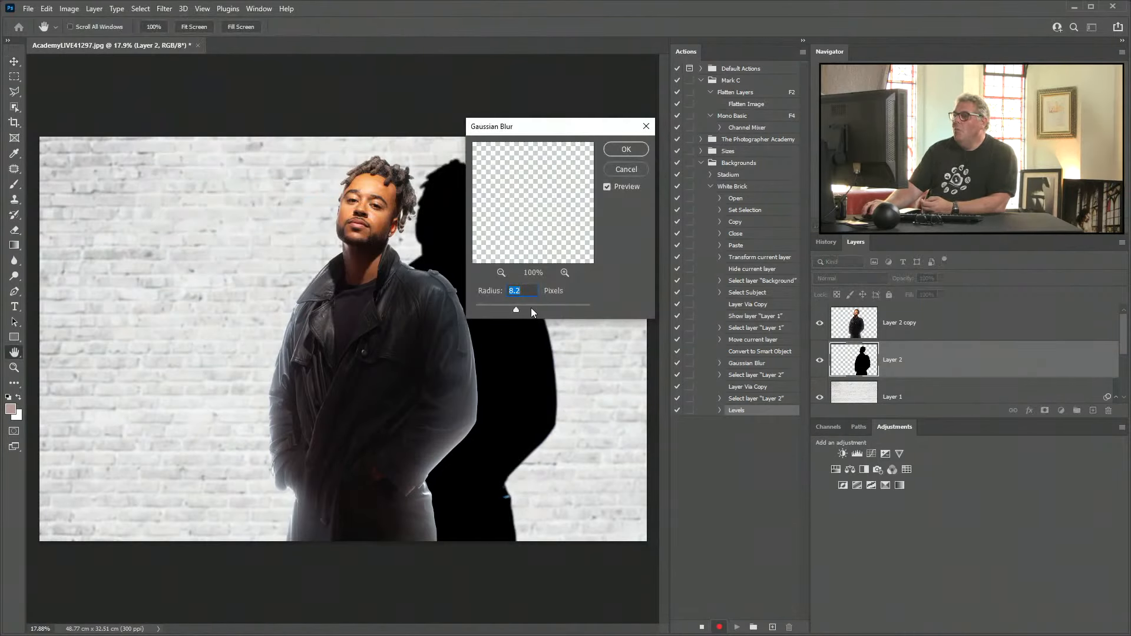
pyautogui.moveTo(546, 309); pyautogui.dragTo(547, 309)
pyautogui.moveTo(575, 126); pyautogui.dragTo(676, 125)
pyautogui.moveTo(648, 307); pyautogui.dragTo(656, 306)
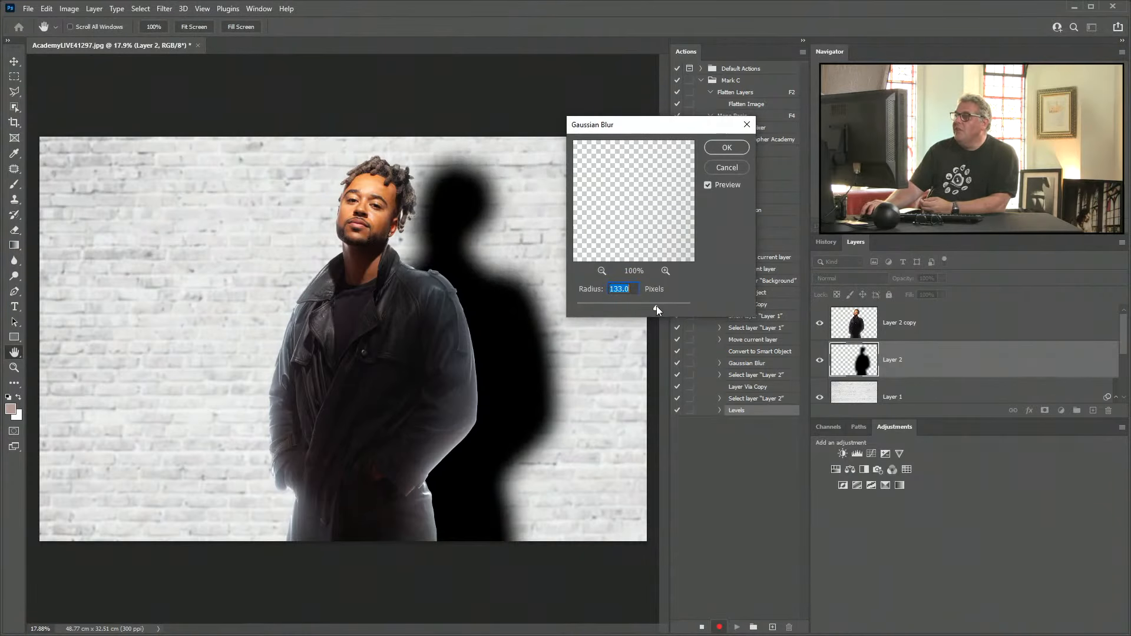
pyautogui.click(731, 147)
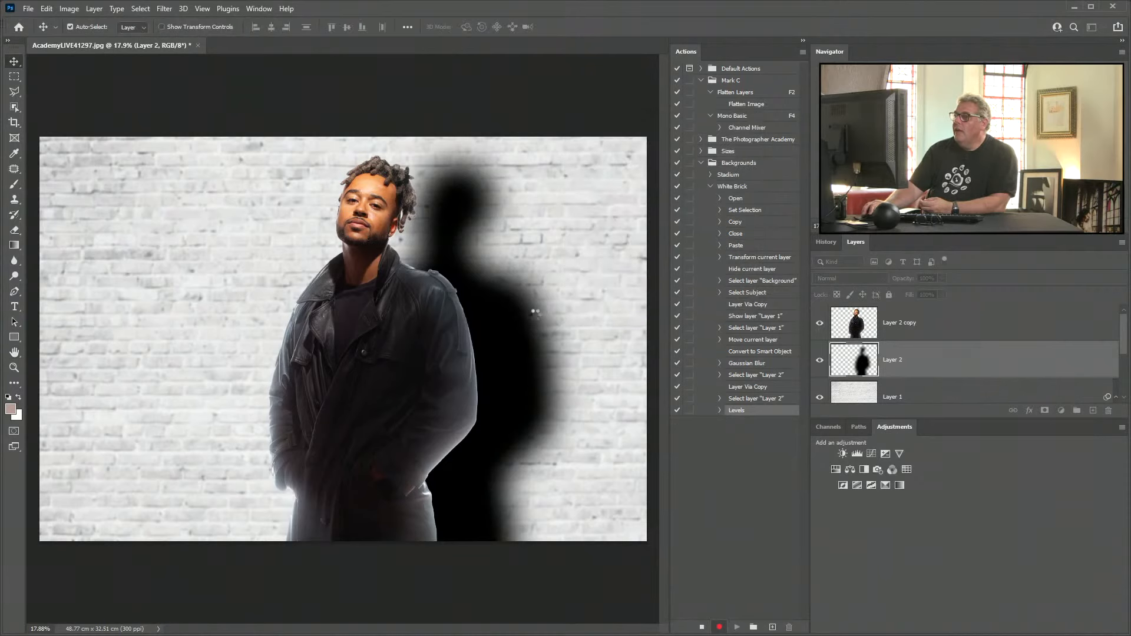
# Reposition the blurred shadow lower and to the right behind the man, and reduce its layer opacity to about 79%
pyautogui.moveTo(518, 323); pyautogui.dragTo(485, 365)
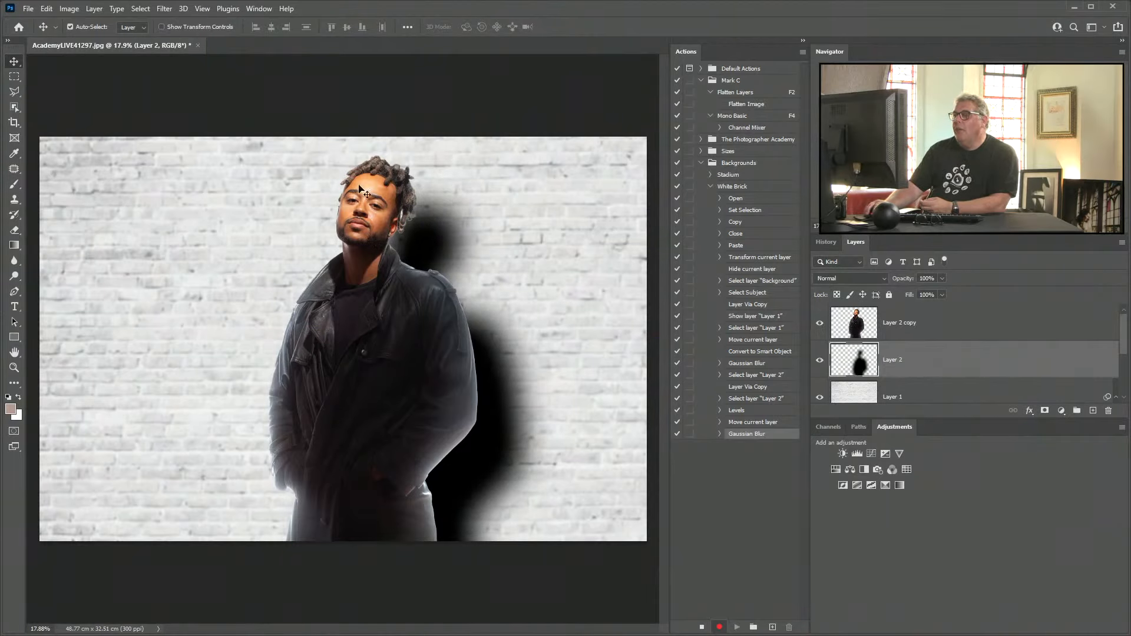
pyautogui.moveTo(420, 241); pyautogui.dragTo(466, 249)
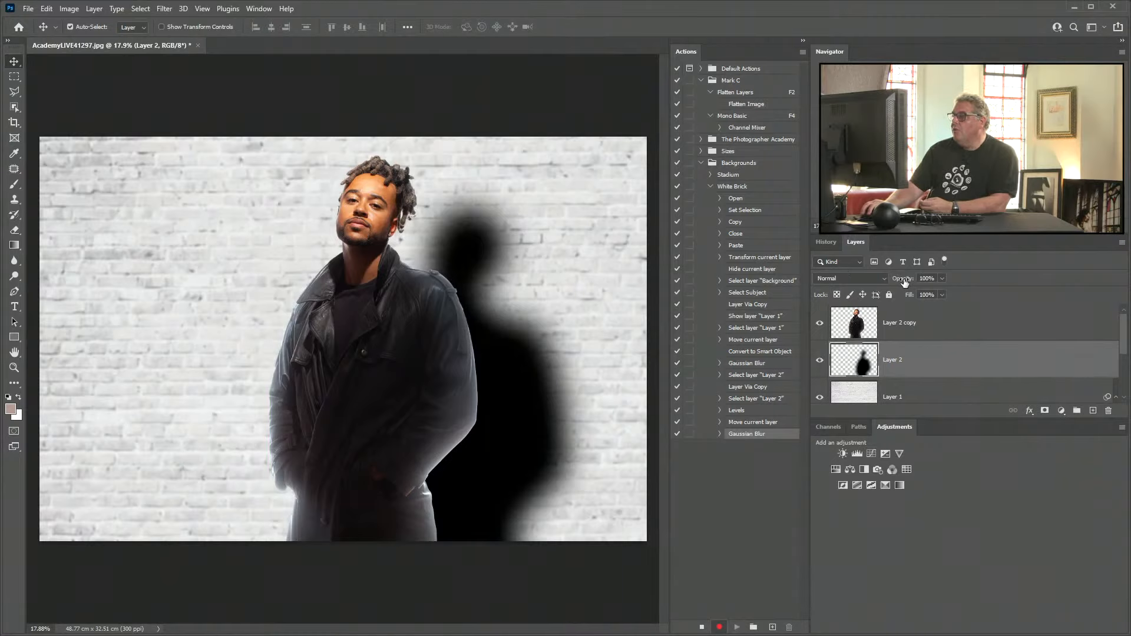
pyautogui.moveTo(904, 282); pyautogui.dragTo(890, 283)
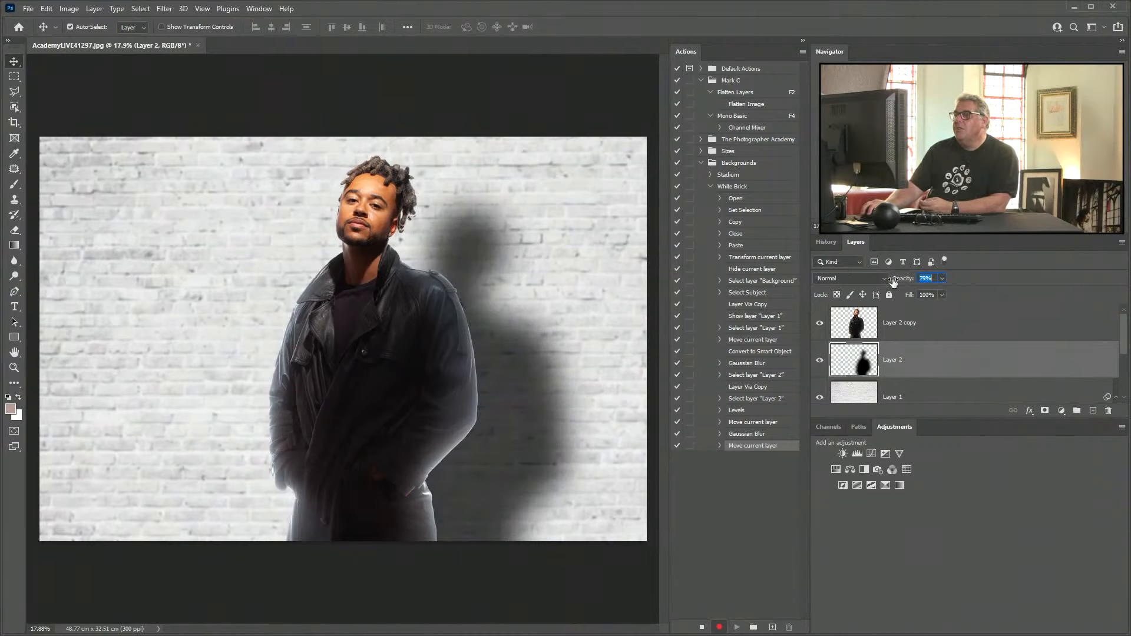
# Shift the blurred shadow until it sits close behind the man's right side, and close AcademyLIVE41297.jpg without saving
pyautogui.press('Return')
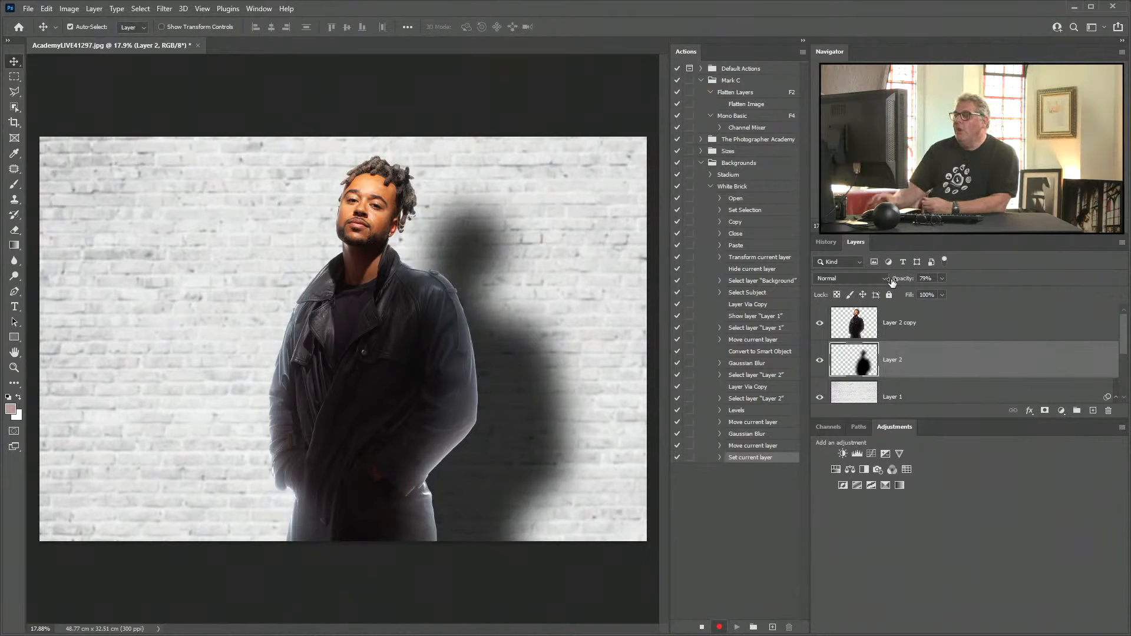
pyautogui.moveTo(503, 412); pyautogui.dragTo(353, 405)
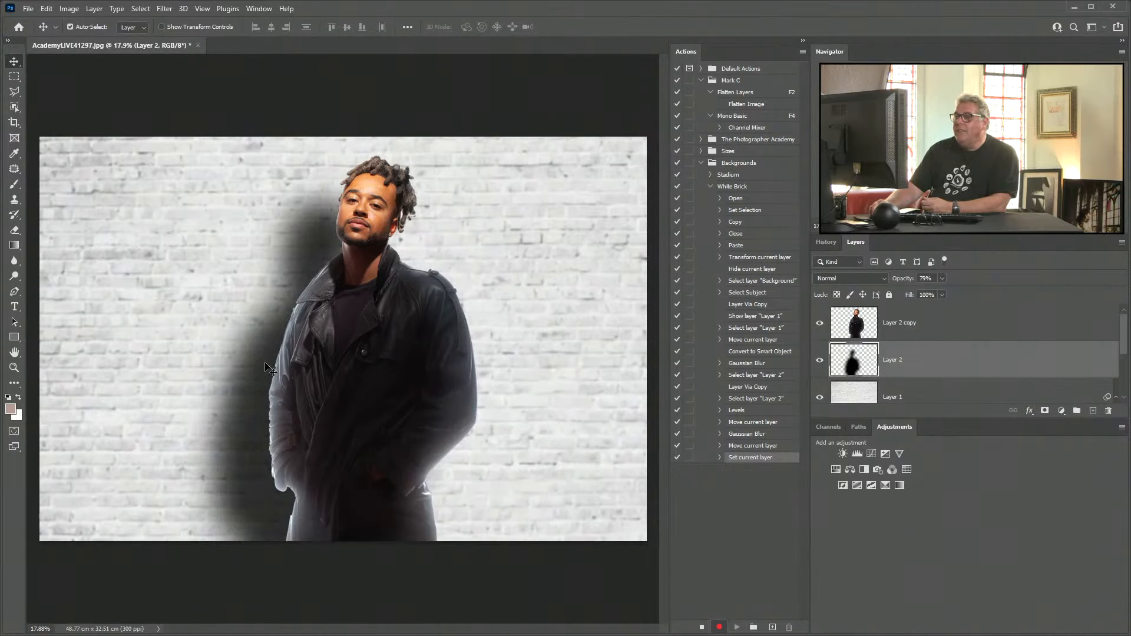
pyautogui.moveTo(266, 371); pyautogui.dragTo(376, 348)
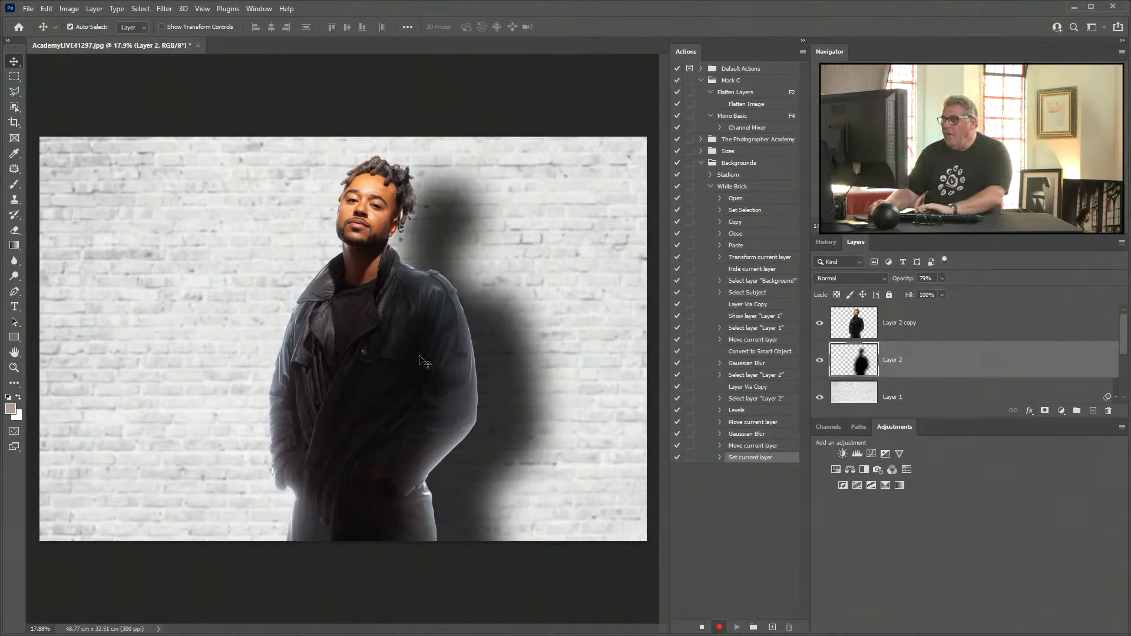
pyautogui.moveTo(513, 384); pyautogui.dragTo(469, 386)
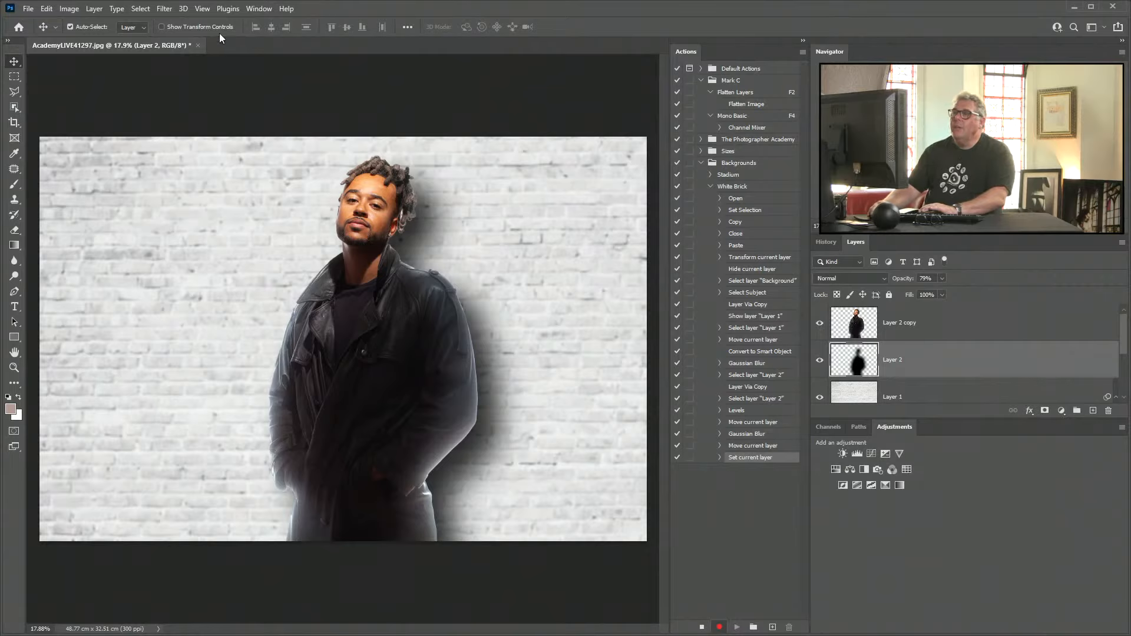
pyautogui.click(198, 46)
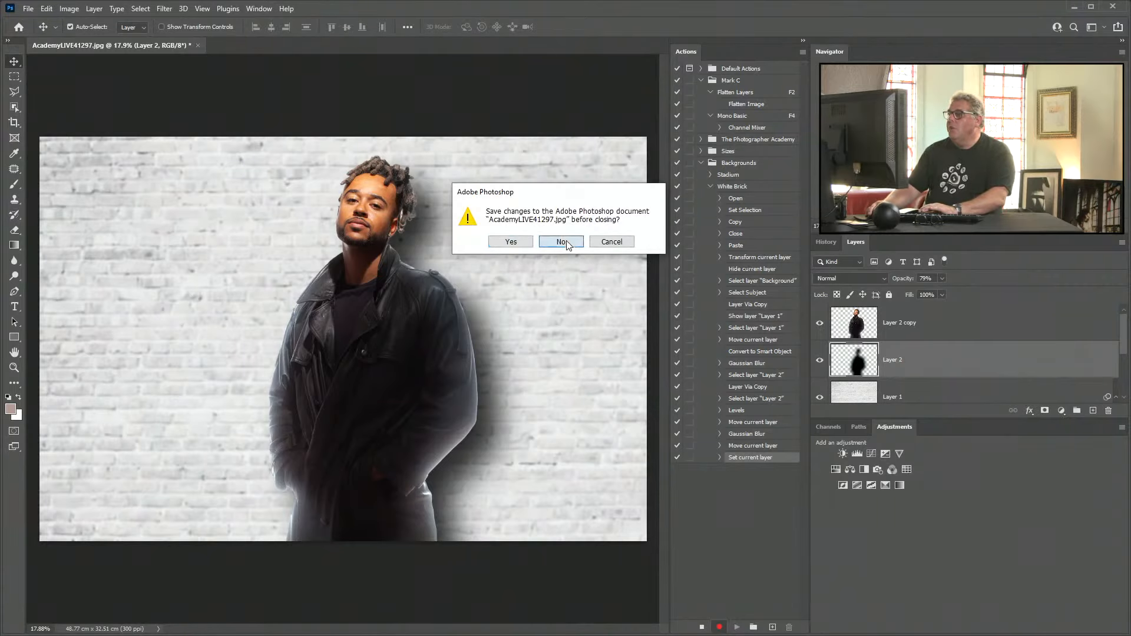
pyautogui.click(512, 241)
pyautogui.hotkey('alt', 'Tab')
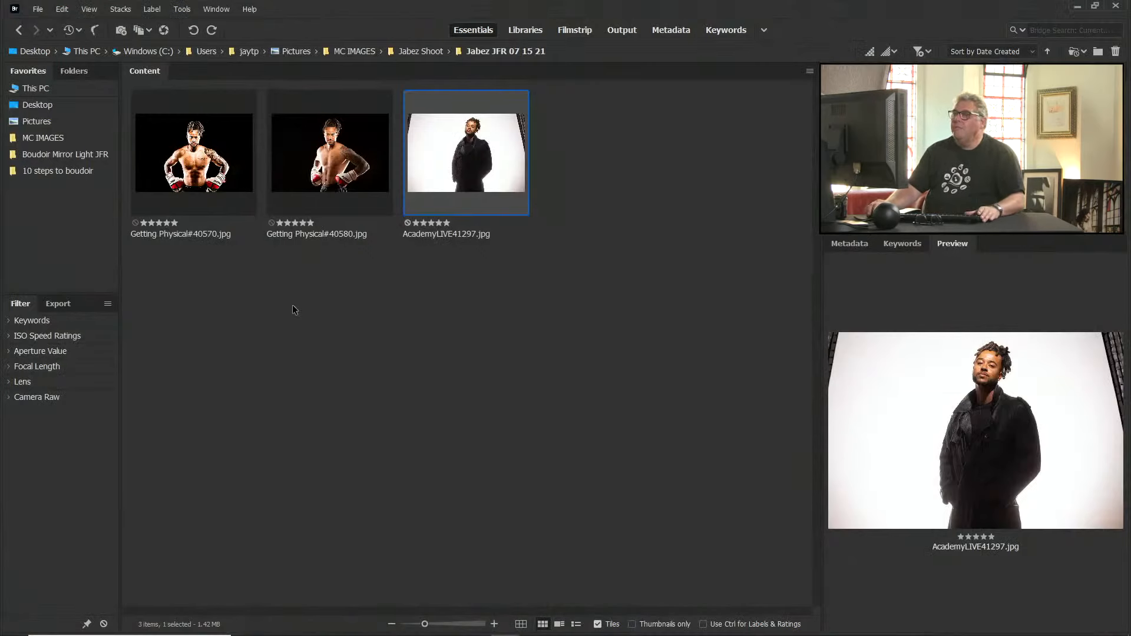
pyautogui.press('Left')
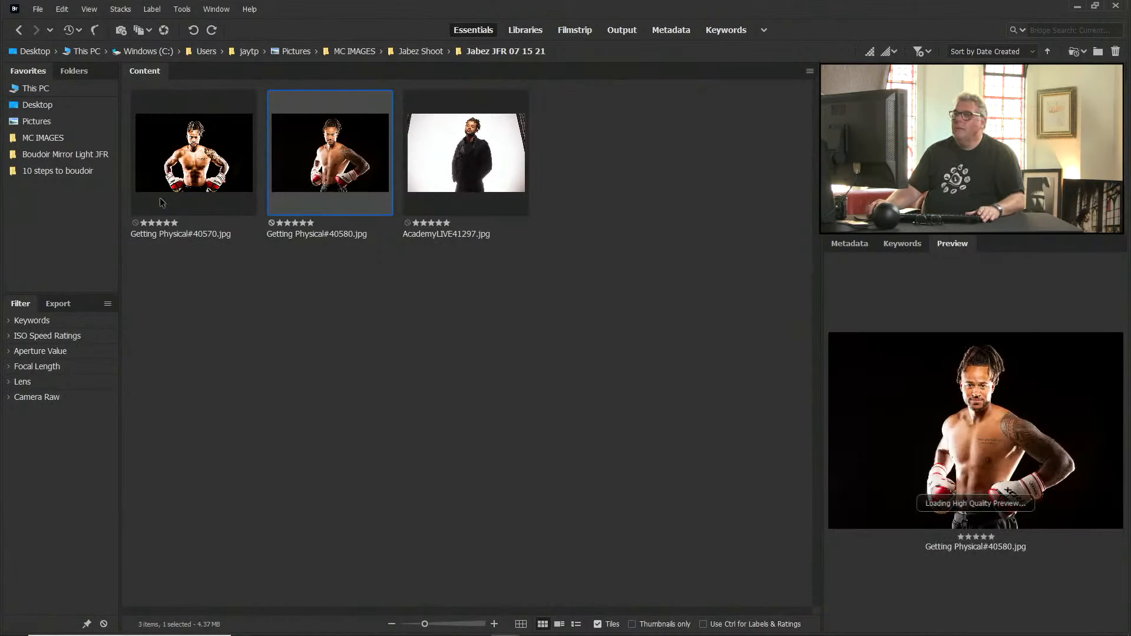
pyautogui.click(9, 321)
pyautogui.click(9, 321)
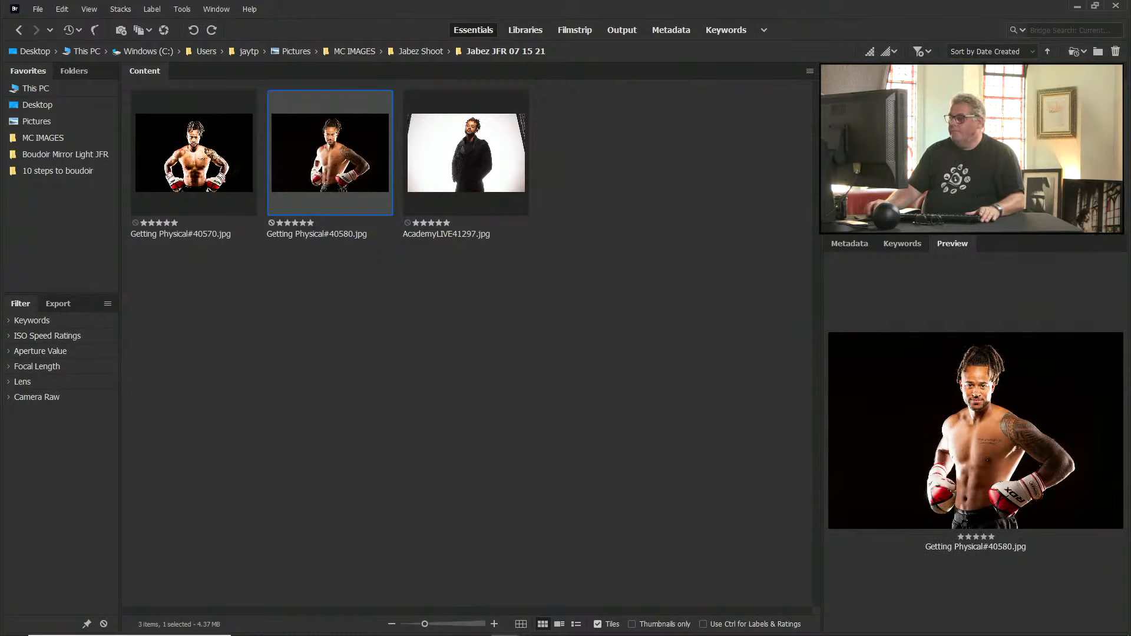
pyautogui.click(477, 626)
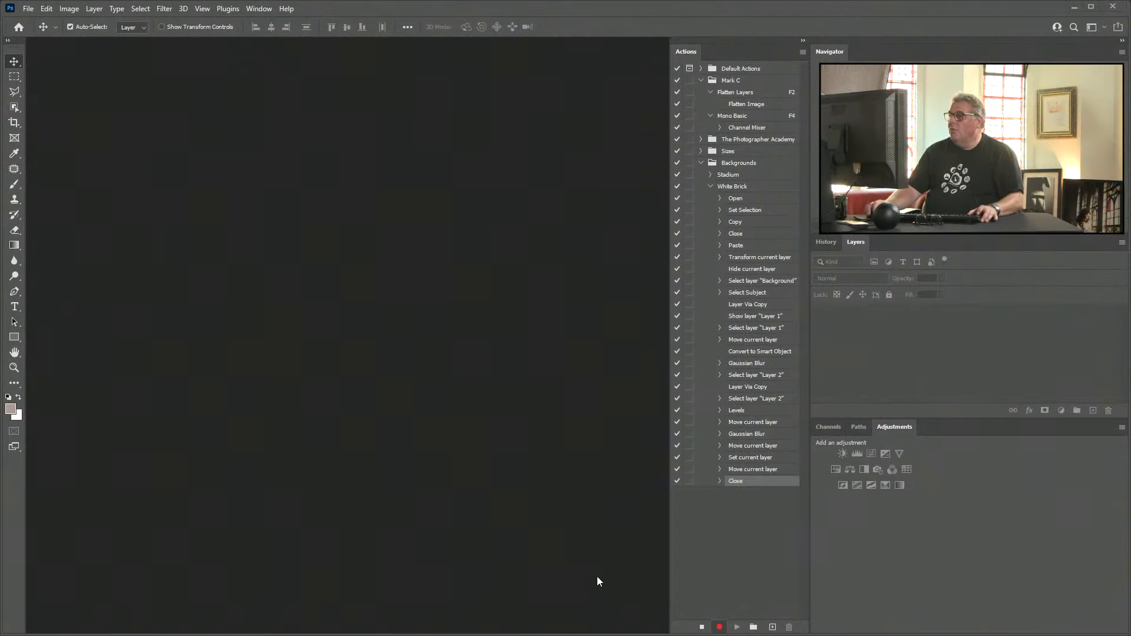
# Switch to Bridge, open "1 light and a brolley" raw photos 41038 through 41114 in Camera Raw, and select them all there
pyautogui.hotkey('alt', 'Tab')
pyautogui.hotkey('alt', 'Tab')
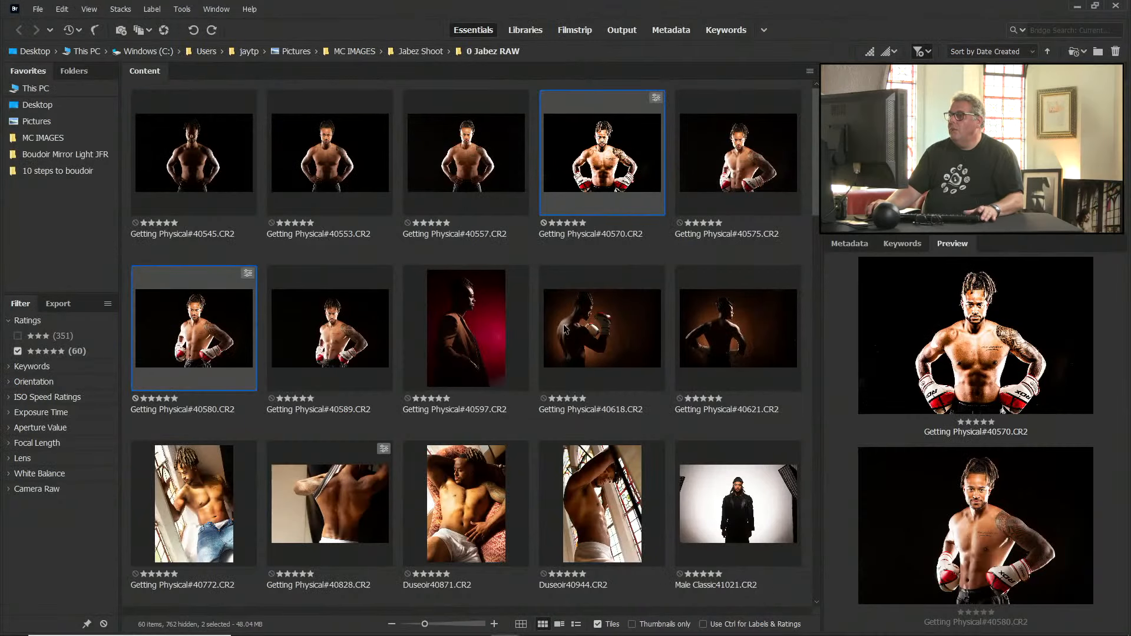
pyautogui.click(469, 168)
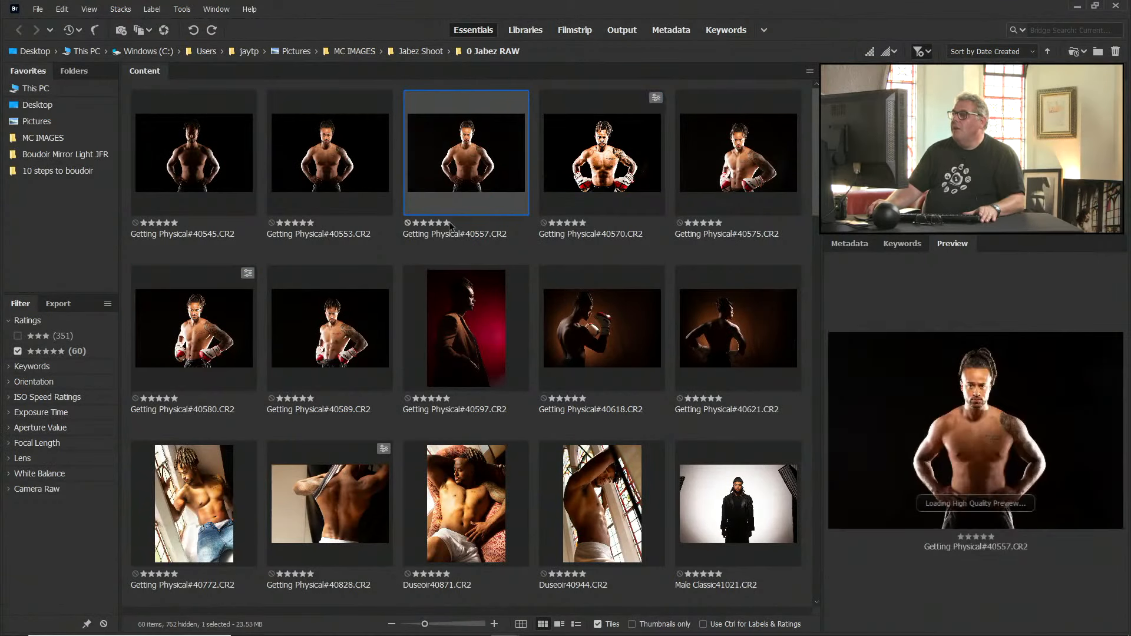
pyautogui.scroll(-6, 449, 253)
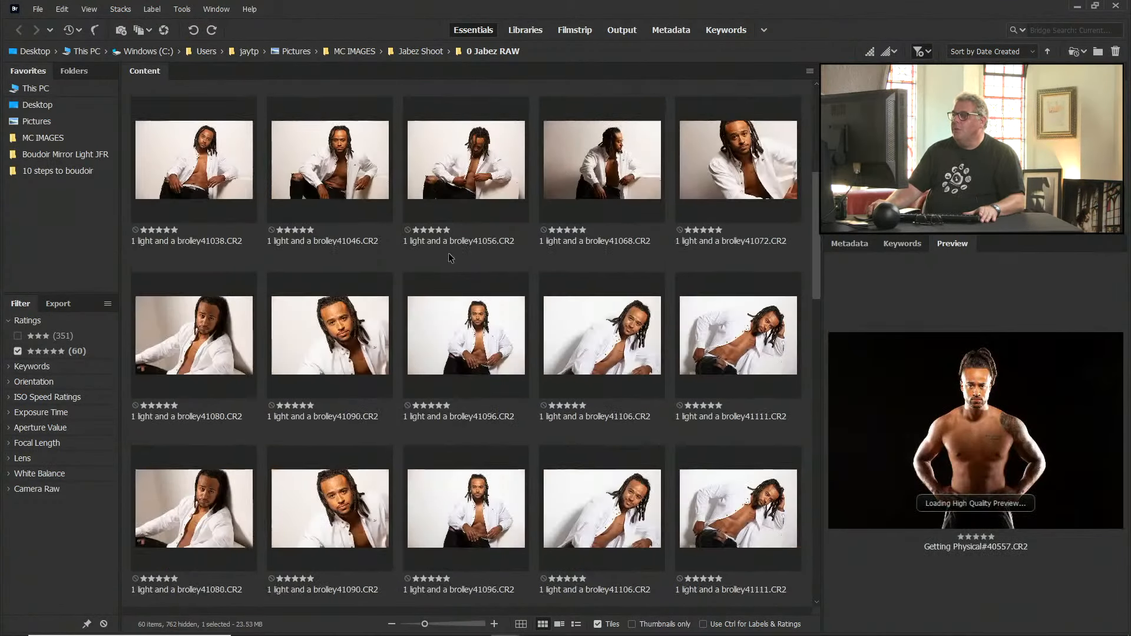
pyautogui.scroll(3, 472, 254)
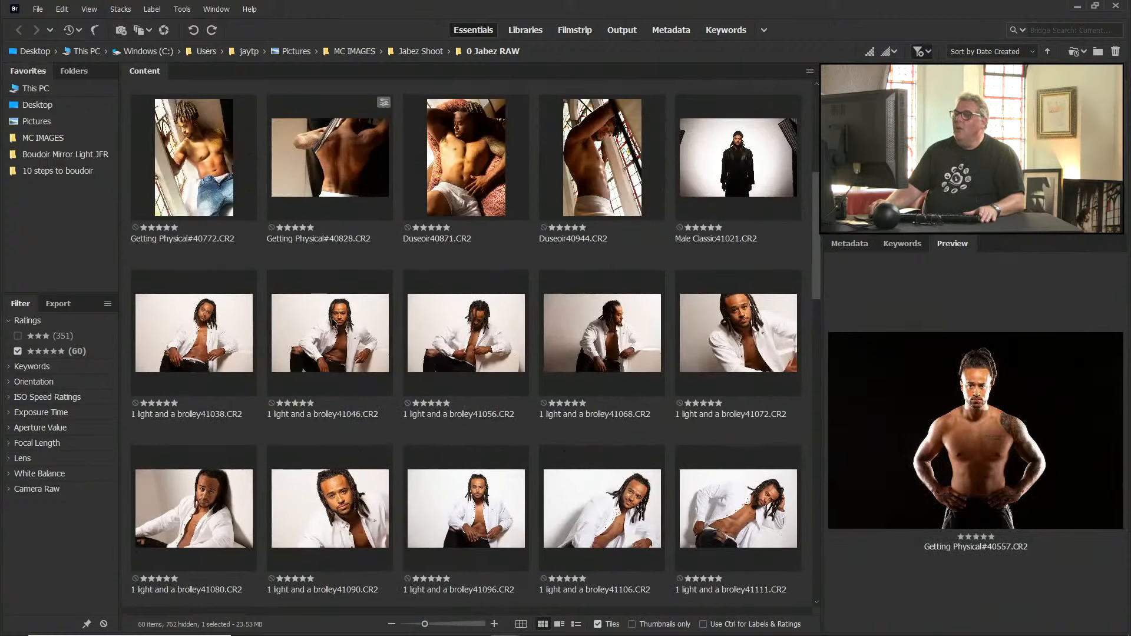
pyautogui.click(224, 333)
pyautogui.scroll(-2, 364, 372)
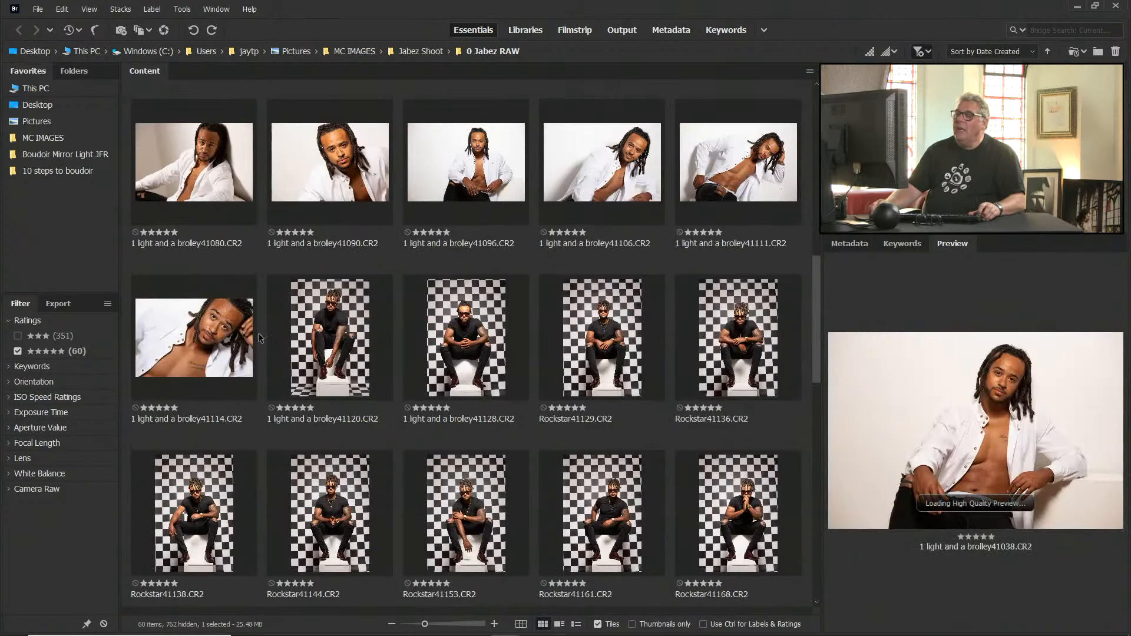
pyautogui.keyDown('shift'); pyautogui.click(239, 334); pyautogui.keyUp('shift')
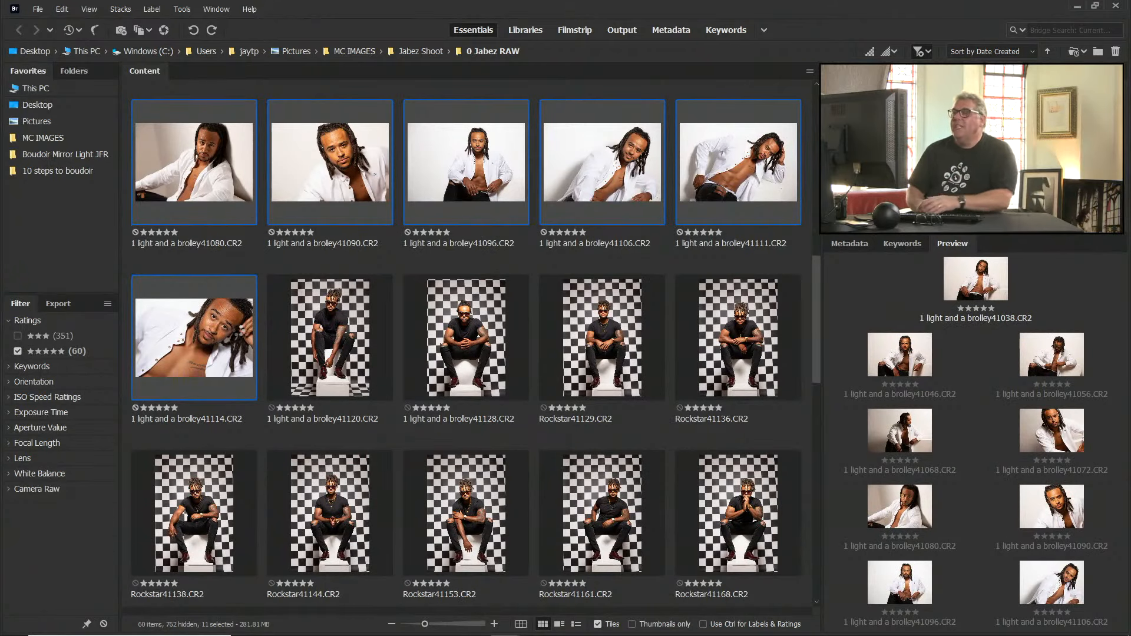
pyautogui.hotkey('ctrl', 'r')
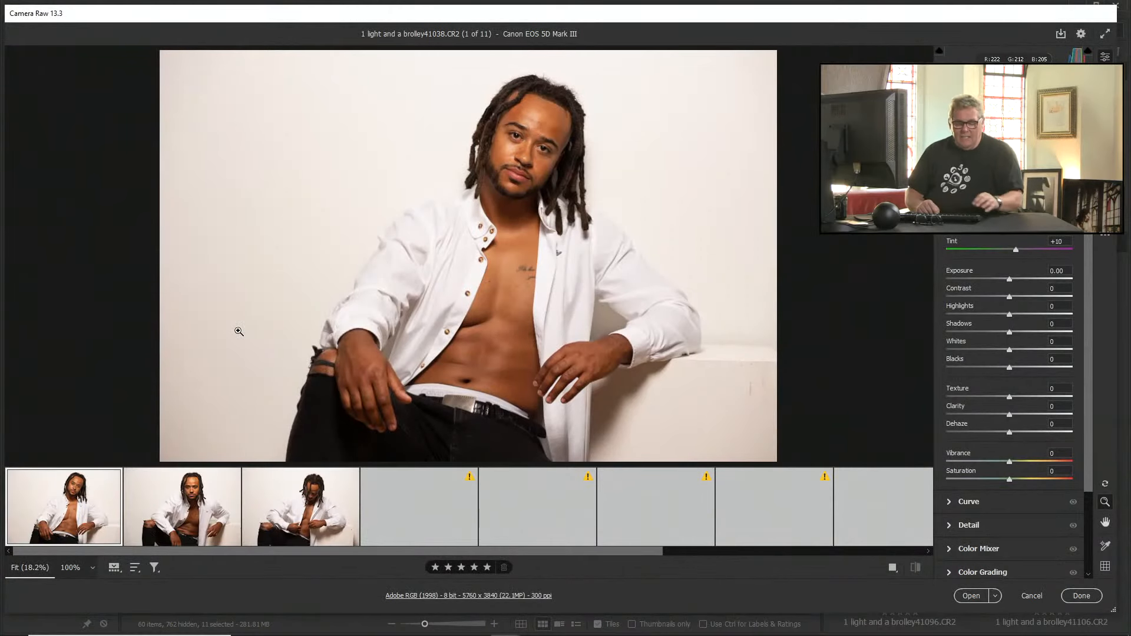
pyautogui.hotkey('ctrl', 'a')
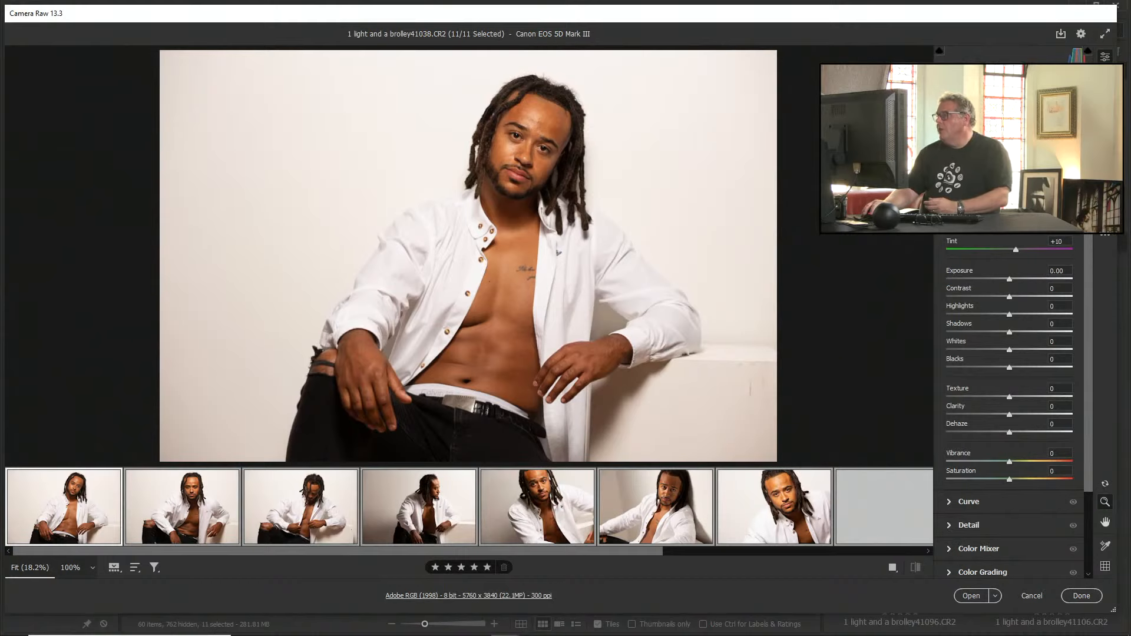
# Try the Boudoir Soft Window, Boudoir Boho Soft Grain and Boudoir Boho Soft Grain Coloured presets on all selected photos
pyautogui.click(1105, 213)
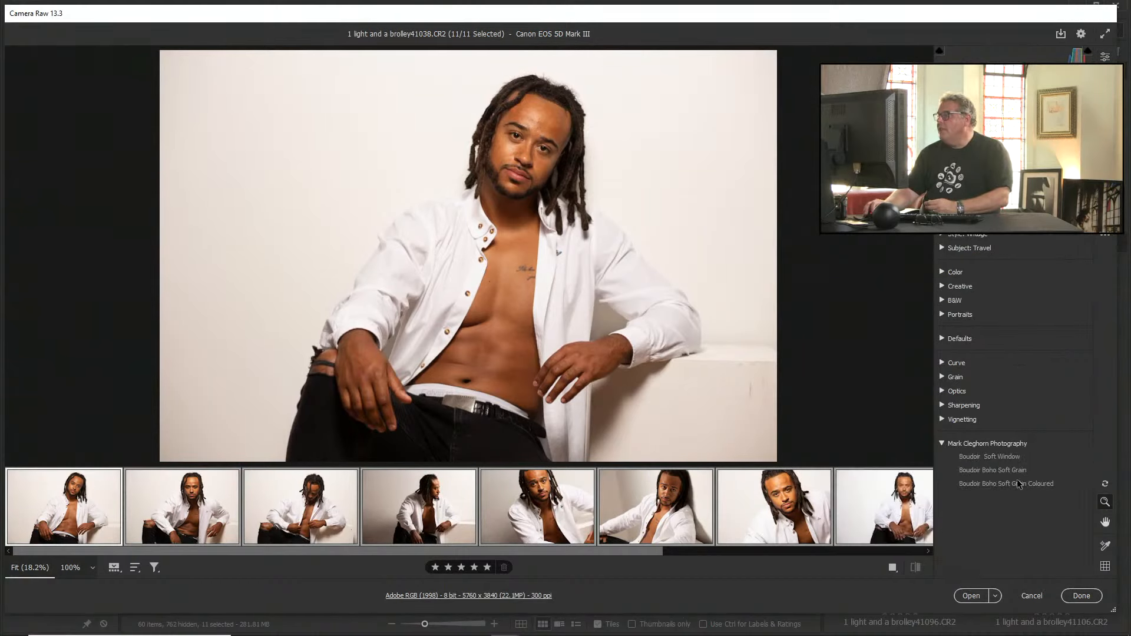
pyautogui.click(972, 463)
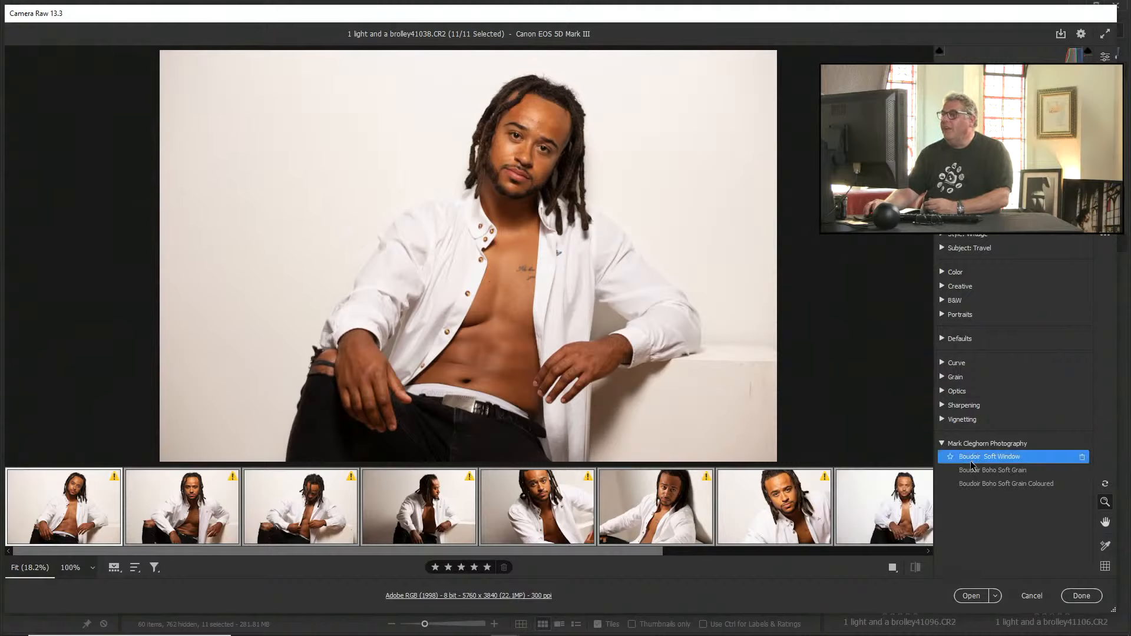
pyautogui.click(972, 475)
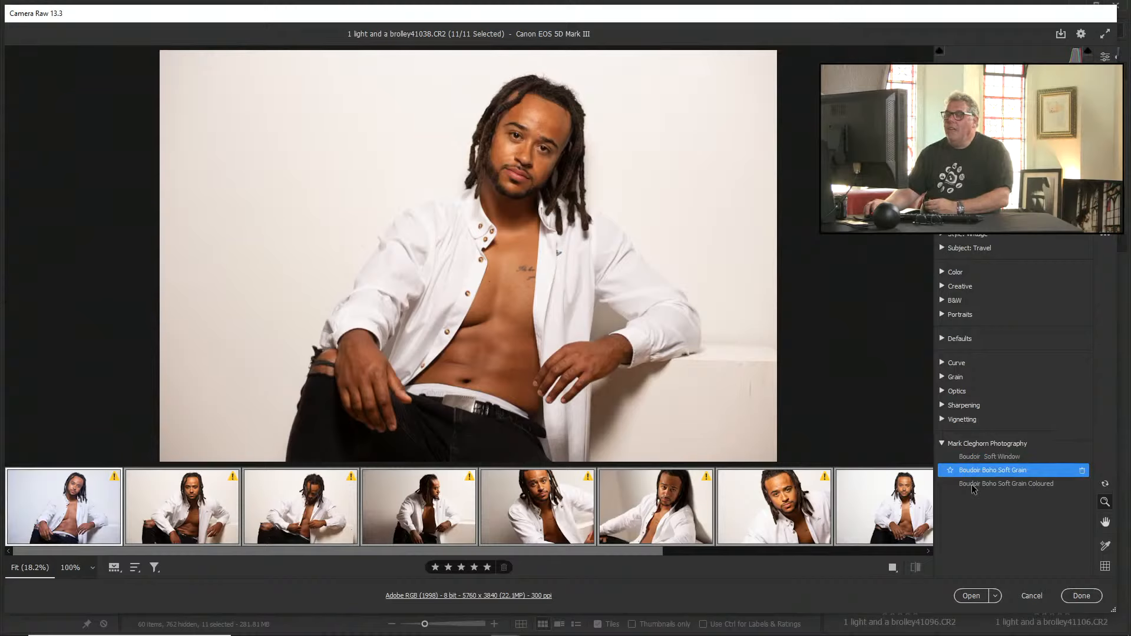
pyautogui.click(972, 486)
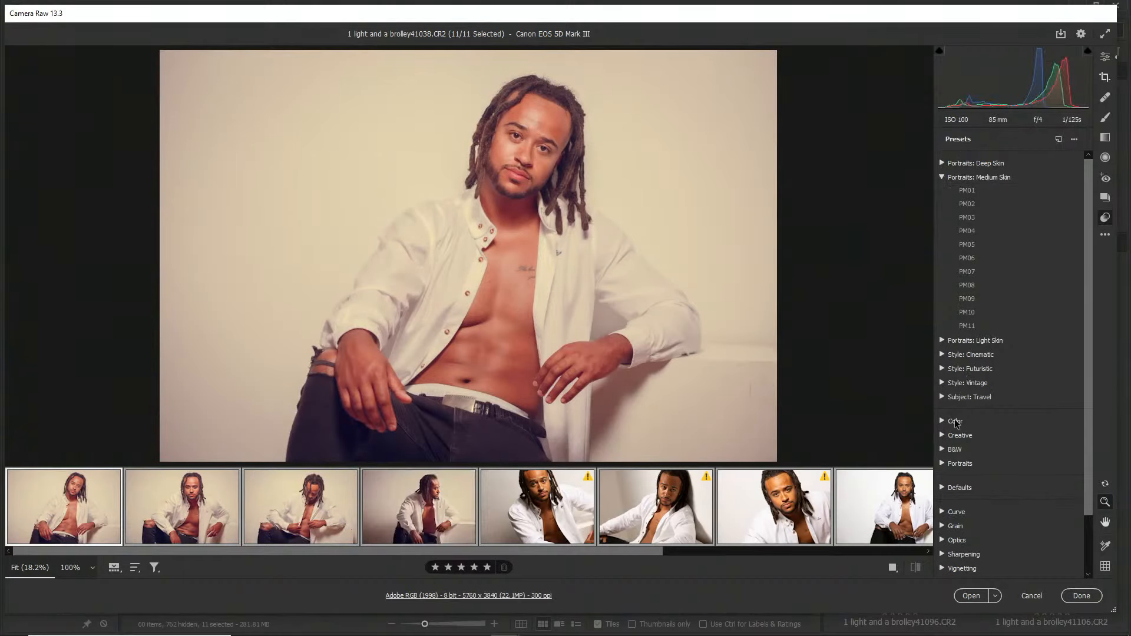
# Try several Portraits: Deep Skin presets on the selected photos, from PD01 Orange through to PD04 Yellow
pyautogui.click(956, 422)
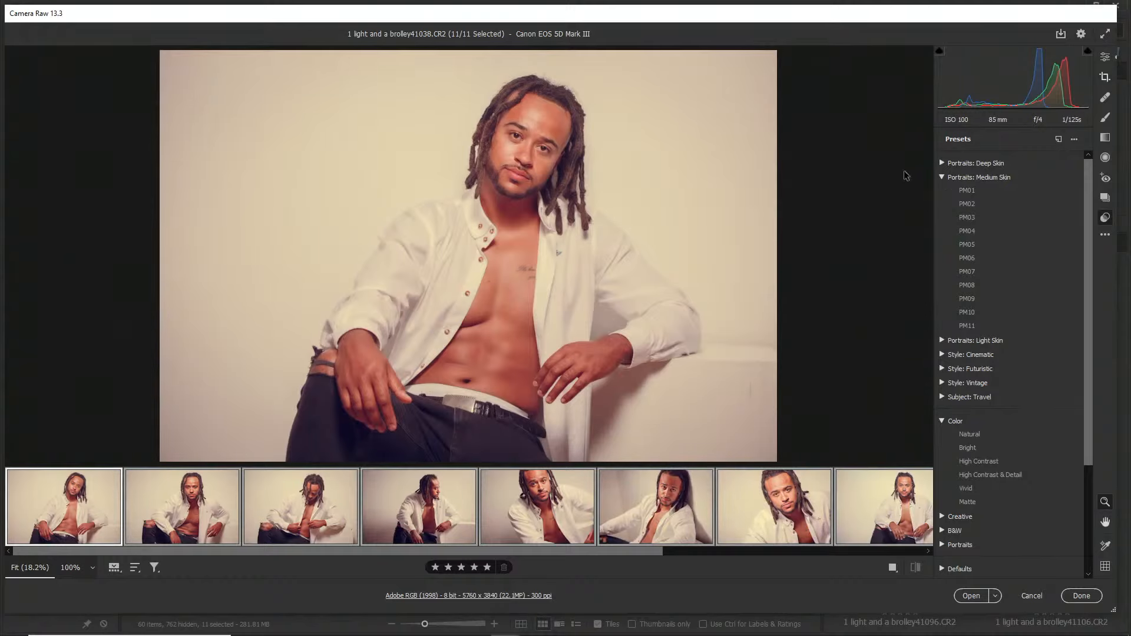
pyautogui.click(942, 164)
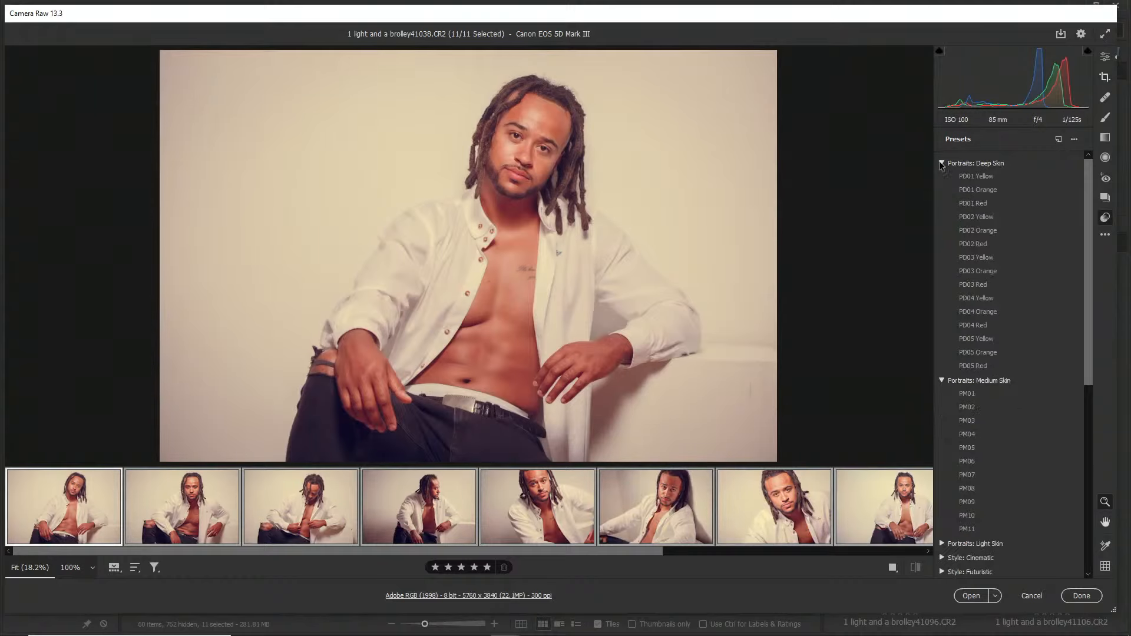
pyautogui.click(977, 194)
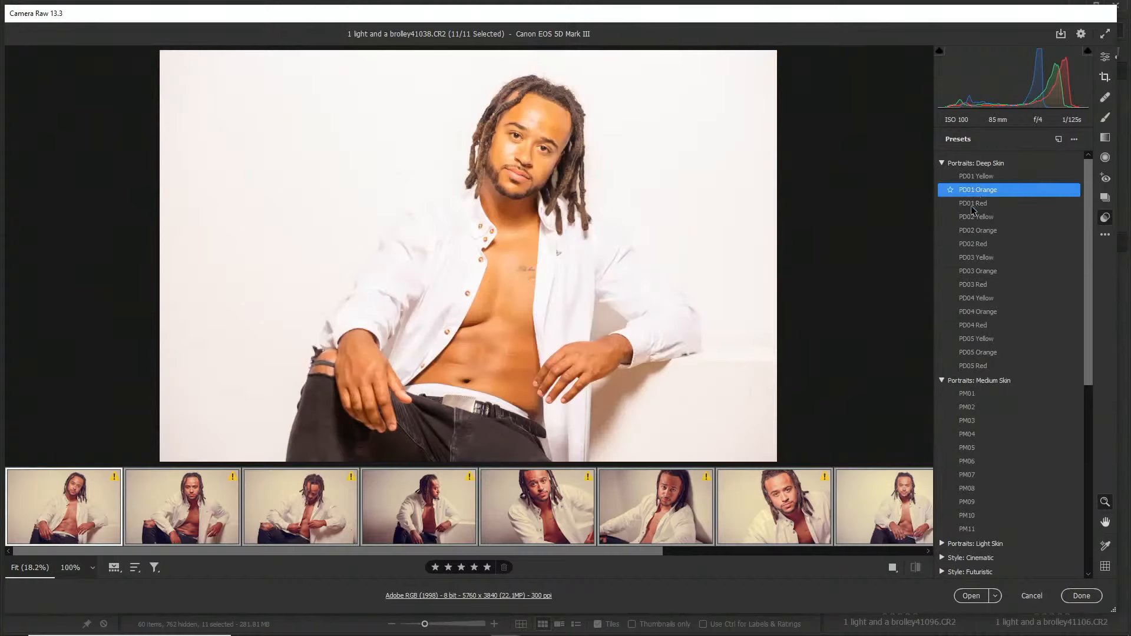
pyautogui.click(973, 206)
pyautogui.click(972, 233)
pyautogui.click(972, 258)
pyautogui.click(975, 299)
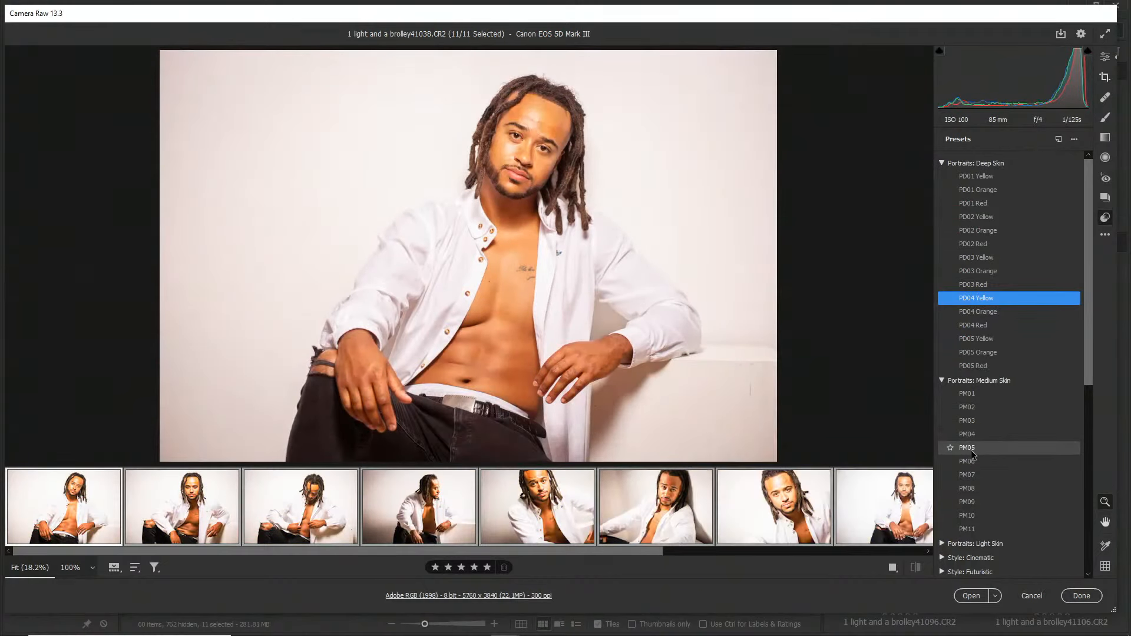
# Apply the PM01 preset from the Portraits: Medium Skin group to all selected photos
pyautogui.click(980, 543)
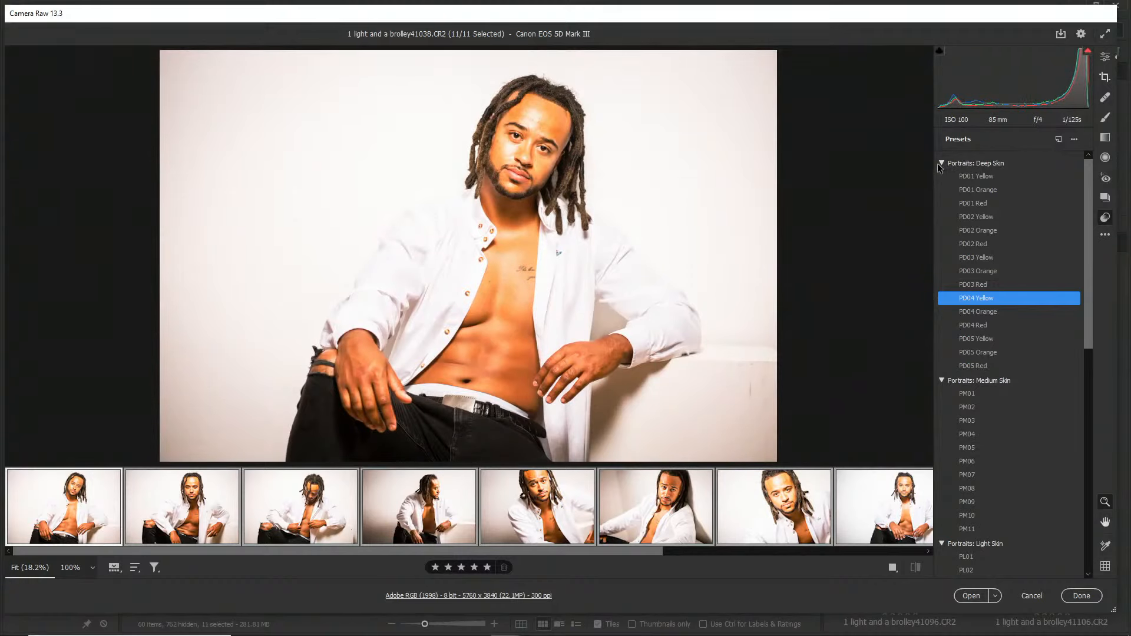
pyautogui.scroll(-3, 940, 165)
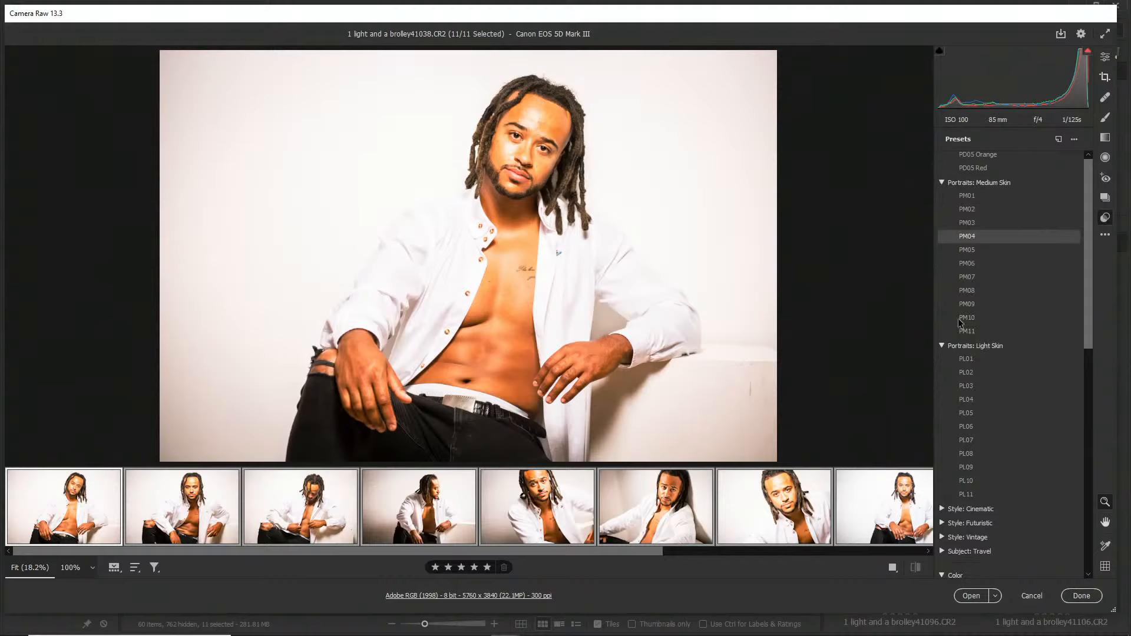
pyautogui.click(942, 346)
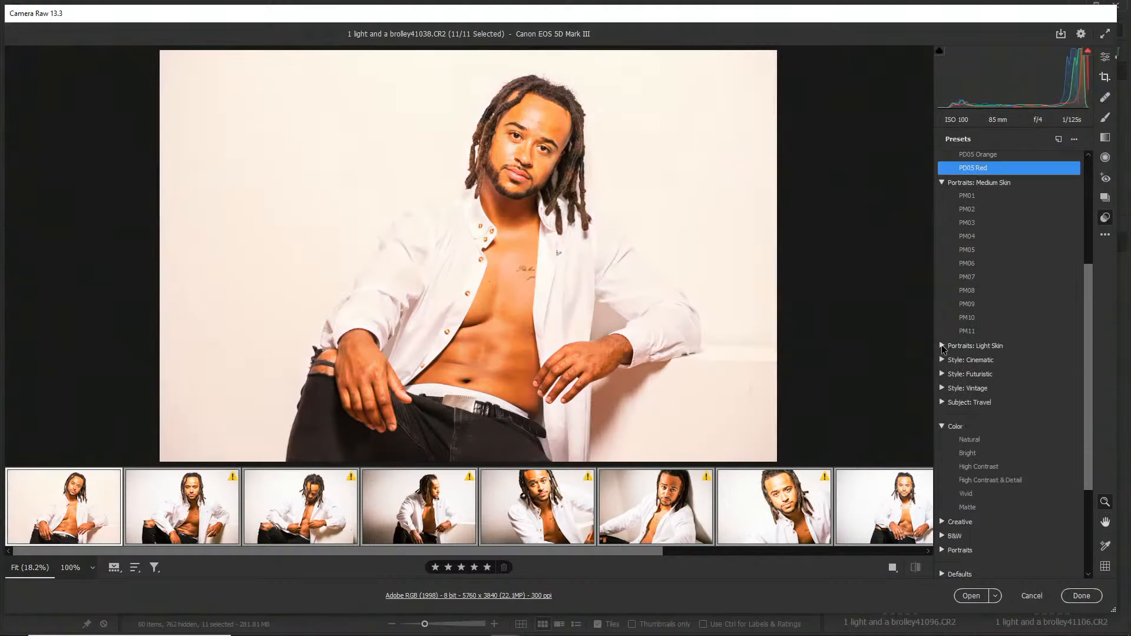
pyautogui.click(941, 183)
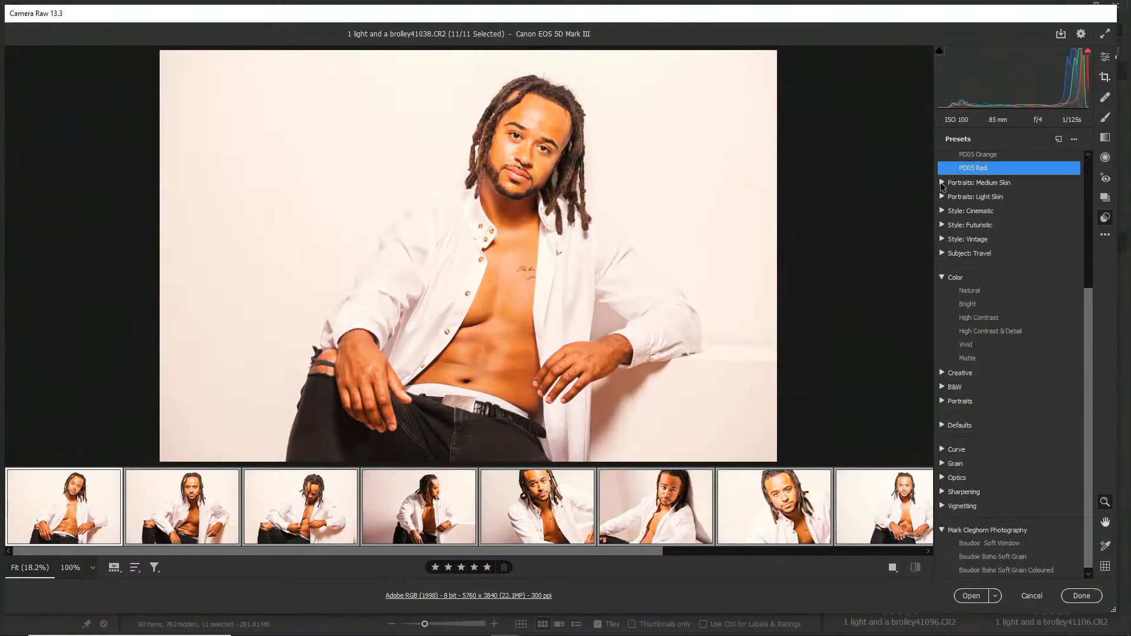
pyautogui.click(956, 183)
pyautogui.click(967, 196)
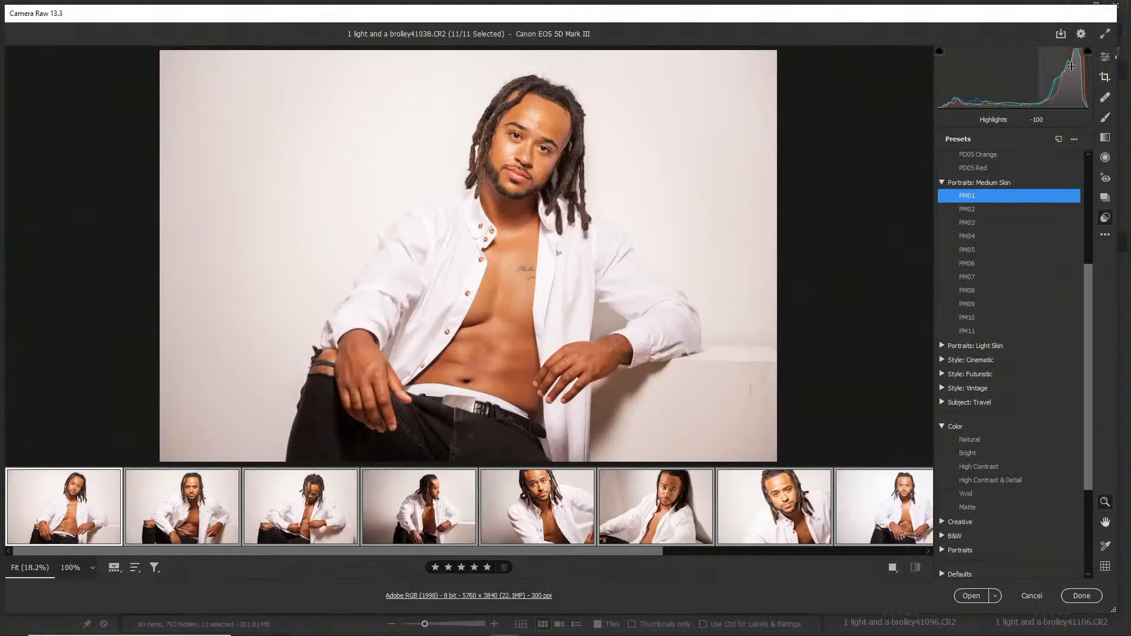
# Set the selected photos' Basic tones to Contrast +8, Highlights -10, Shadows +12, Whites -11 and Blacks -8
pyautogui.click(1107, 58)
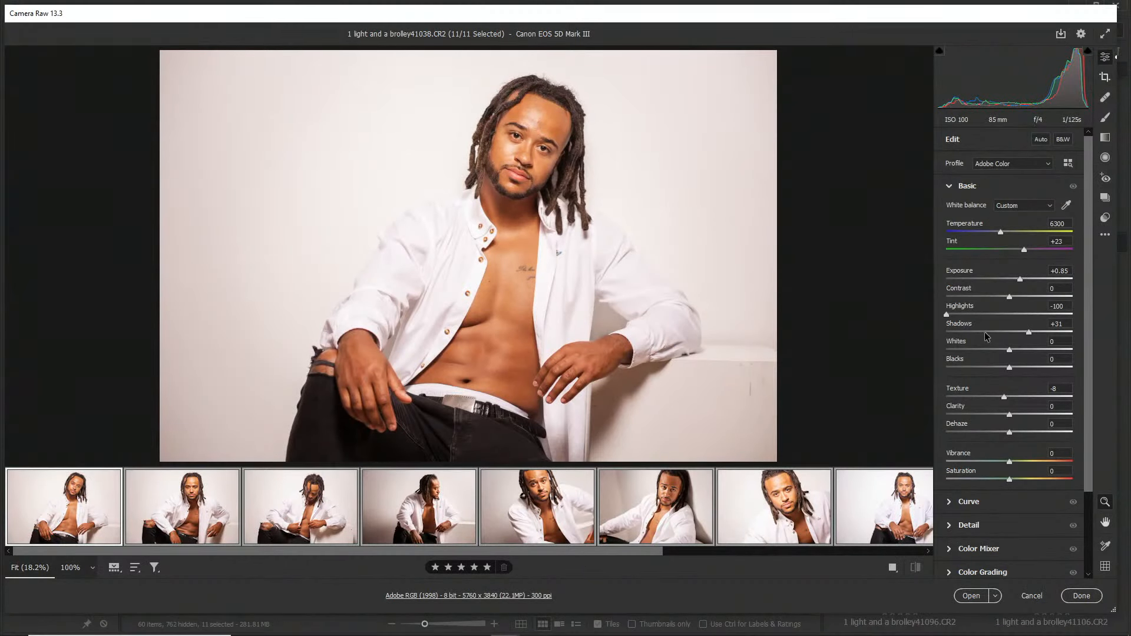
pyautogui.doubleClick(946, 314)
pyautogui.doubleClick(1029, 331)
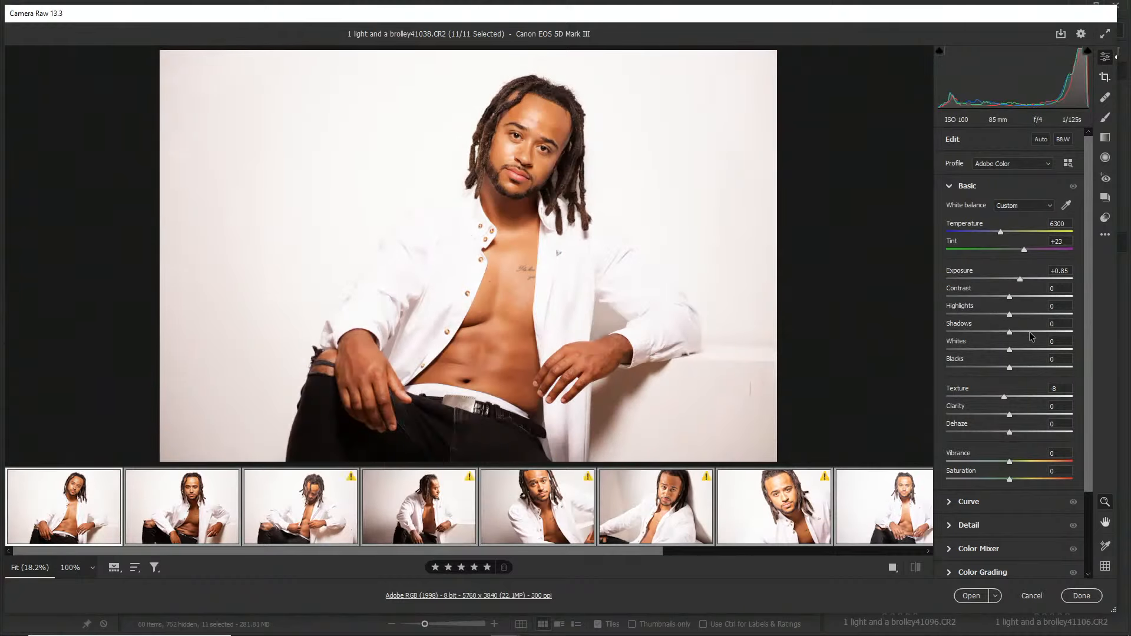
pyautogui.click(1038, 291)
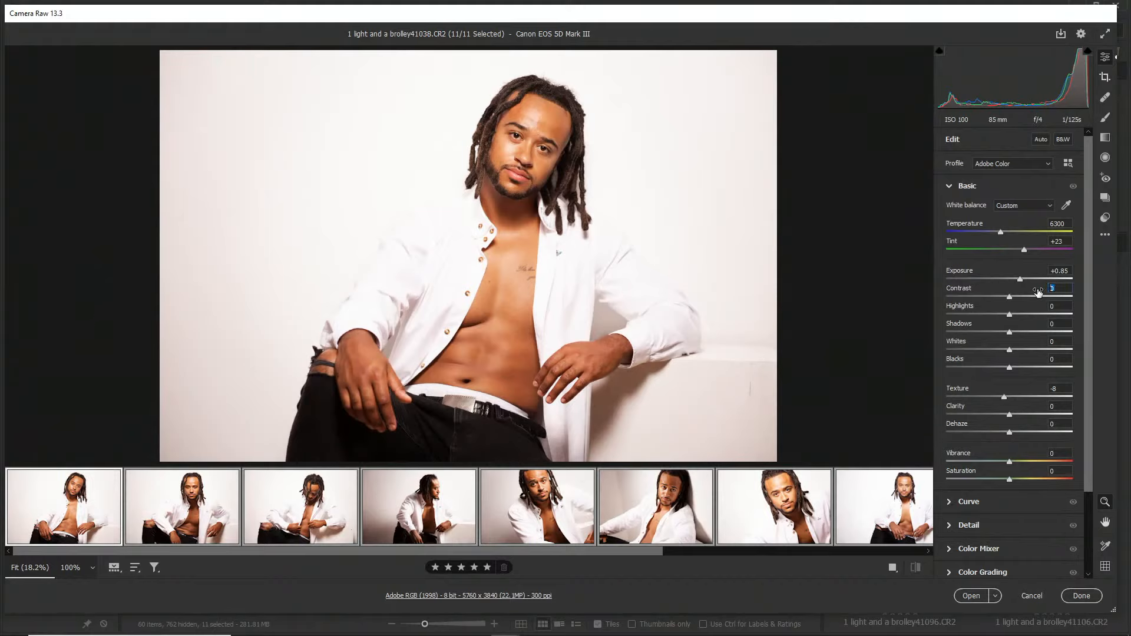
pyautogui.write('8')
pyautogui.click(1052, 360)
pyautogui.click(1053, 360)
pyautogui.write('-8')
pyautogui.moveTo(1009, 332)
pyautogui.mouseDown()
pyautogui.moveTo(1002, 349)
pyautogui.moveTo(1002, 318)
pyautogui.mouseUp()
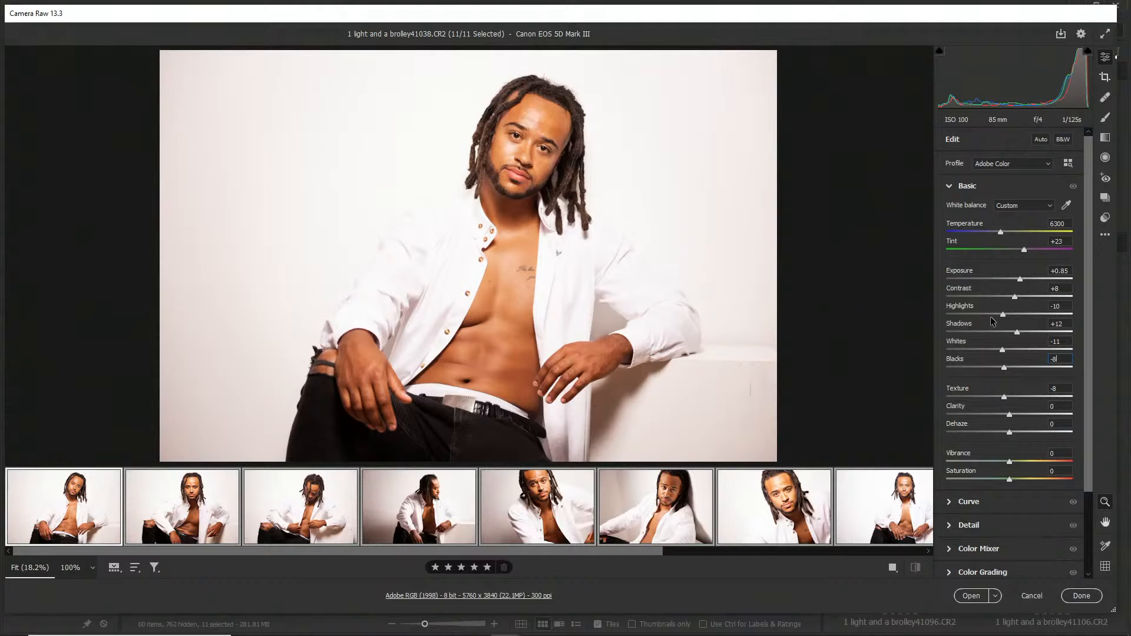
# Neutralise the selected photos' white balance by sampling the pale block beside the seated model, and set Texture to -45
pyautogui.click(1065, 207)
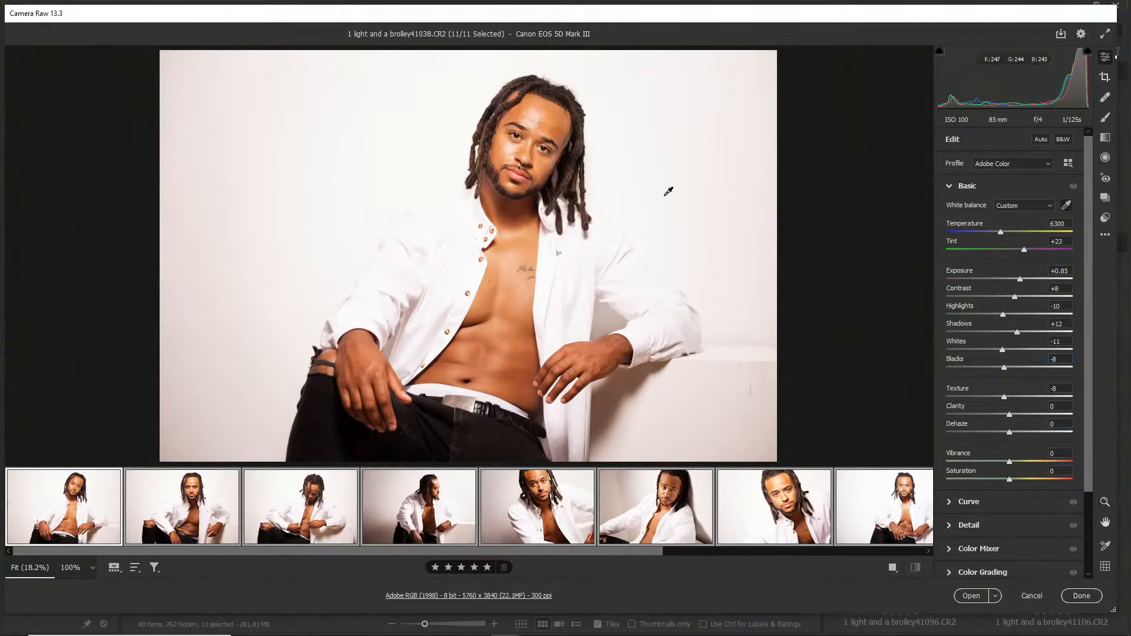
pyautogui.click(738, 333)
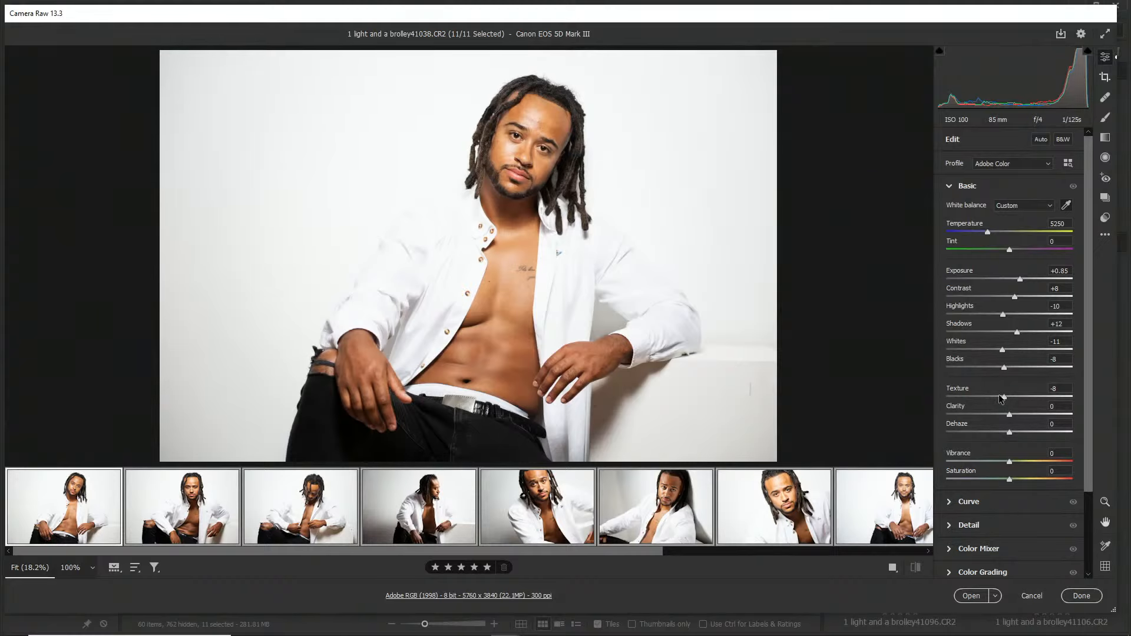
pyautogui.moveTo(1000, 399); pyautogui.dragTo(979, 395)
pyautogui.moveTo(981, 398); pyautogui.dragTo(982, 397)
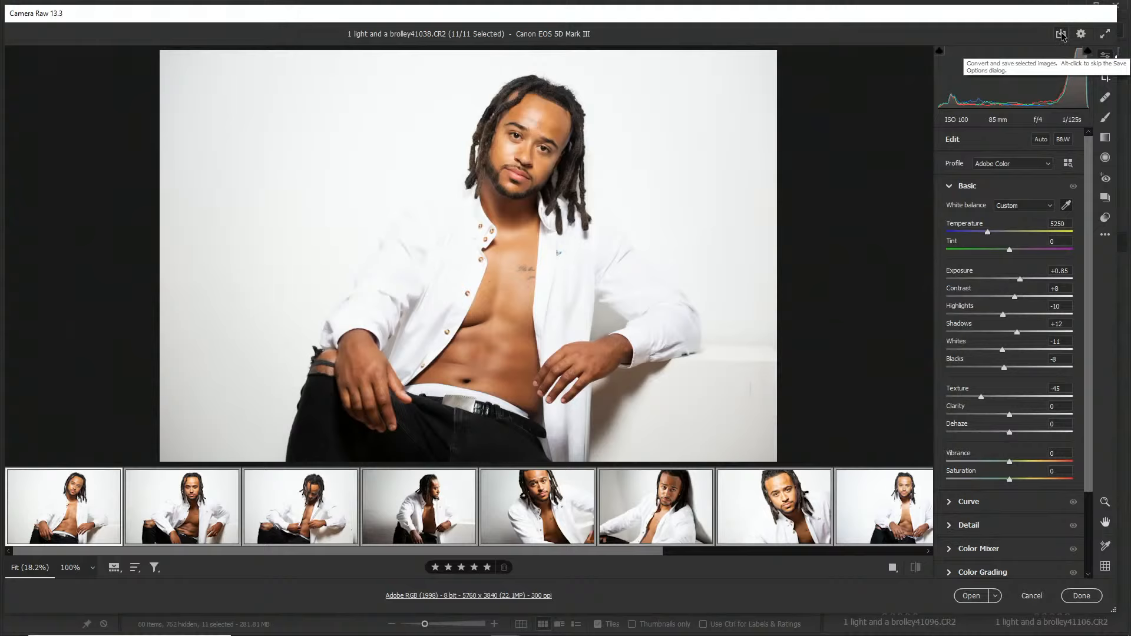
# Convert and save all eleven selected photos with the existing JPEG save settings, skipping the Save Options dialog
pyautogui.press('alt')
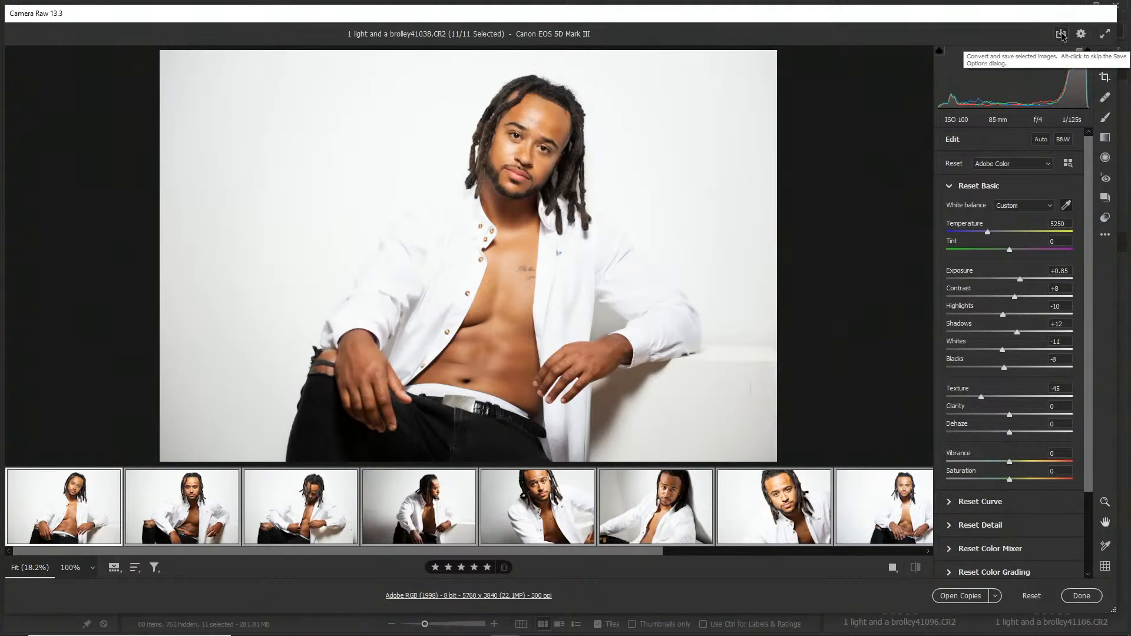
pyautogui.keyDown('alt'); pyautogui.click(1062, 35); pyautogui.keyUp('alt')
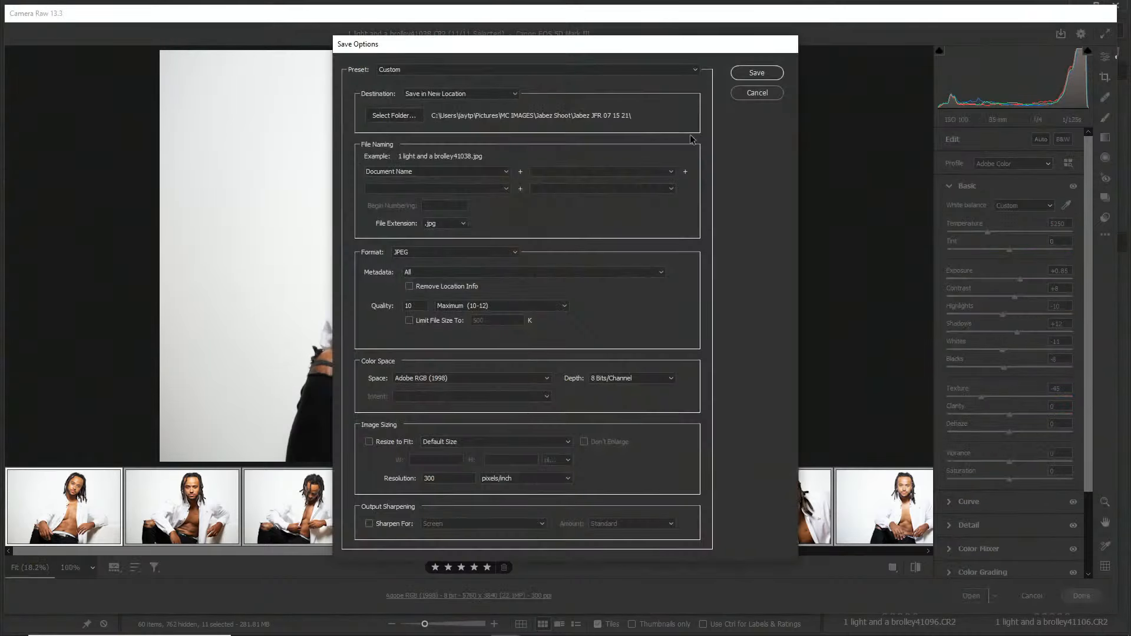
pyautogui.click(740, 96)
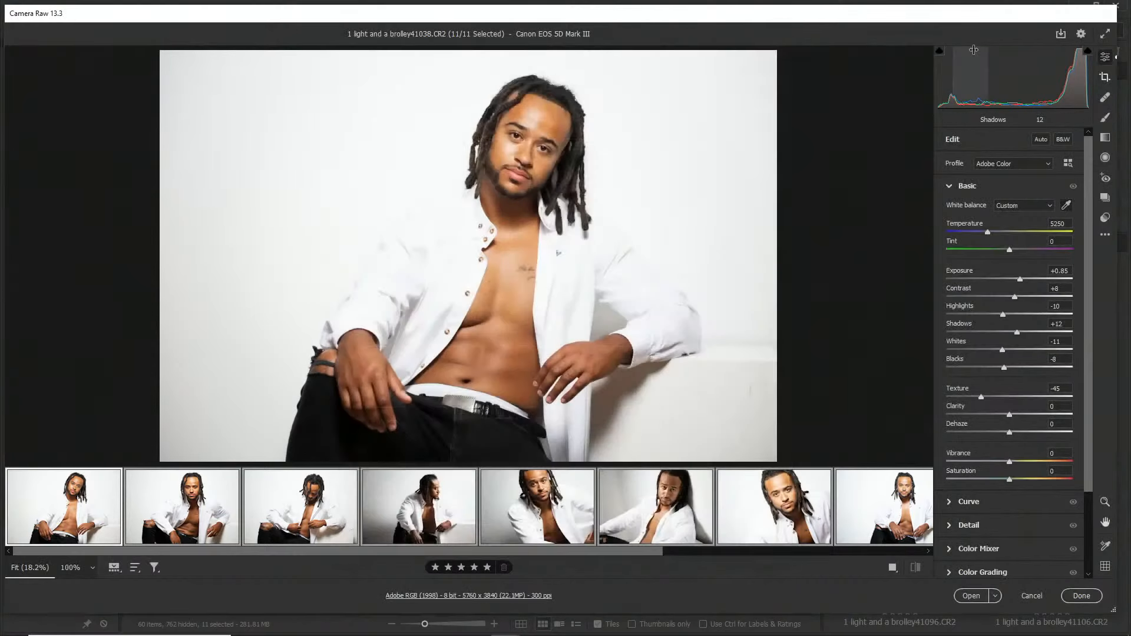
pyautogui.keyDown('alt'); pyautogui.click(1060, 36); pyautogui.keyUp('alt')
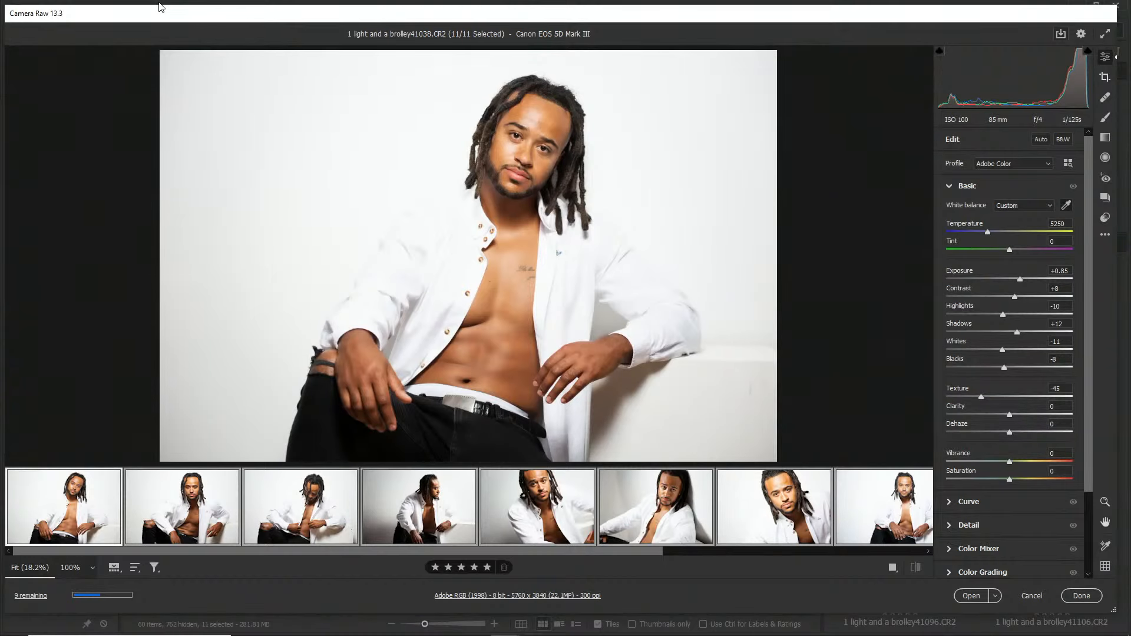
# Switch to Photoshop and open the Polaroid Picture 14x16 1.psd template from the Backgrounds folder
pyautogui.hotkey('alt', 'Tab')
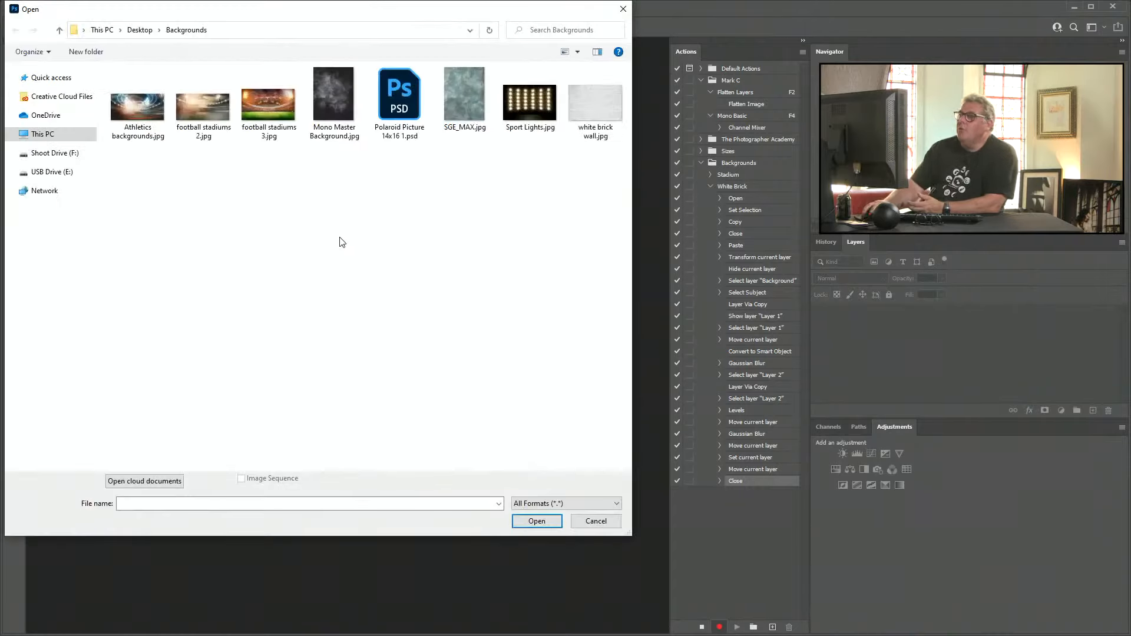
pyautogui.press('Escape')
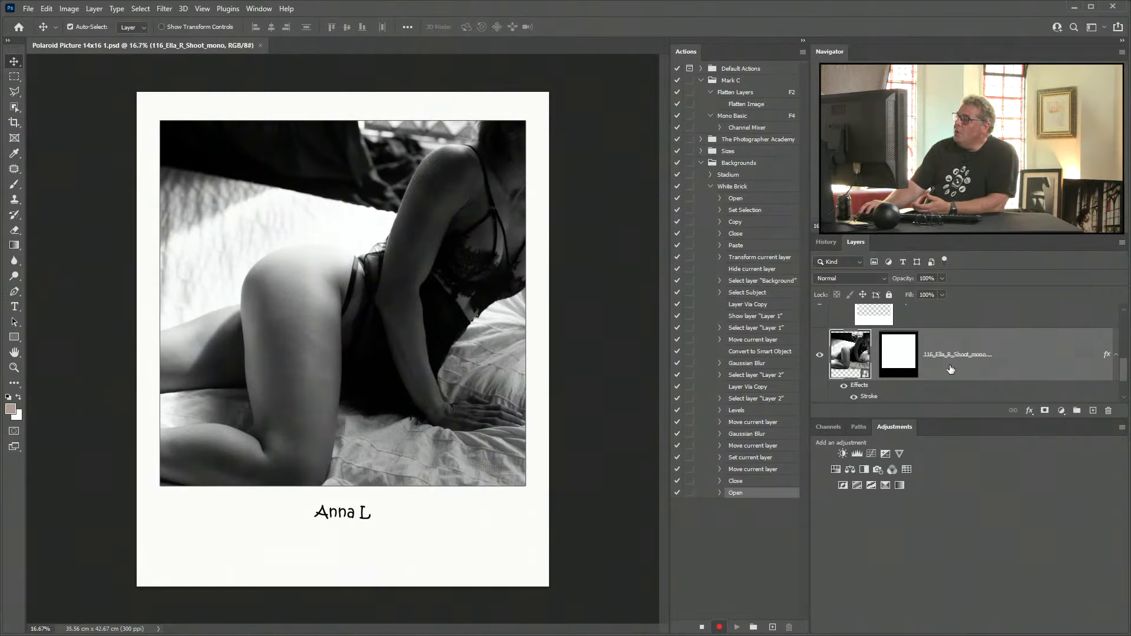
# Replace the photo smart object's contents with 1 light and a brolley41068.jpg from the shoot's JPEG folder and shift it left within the polaroid frame
pyautogui.rightClick(1010, 361)
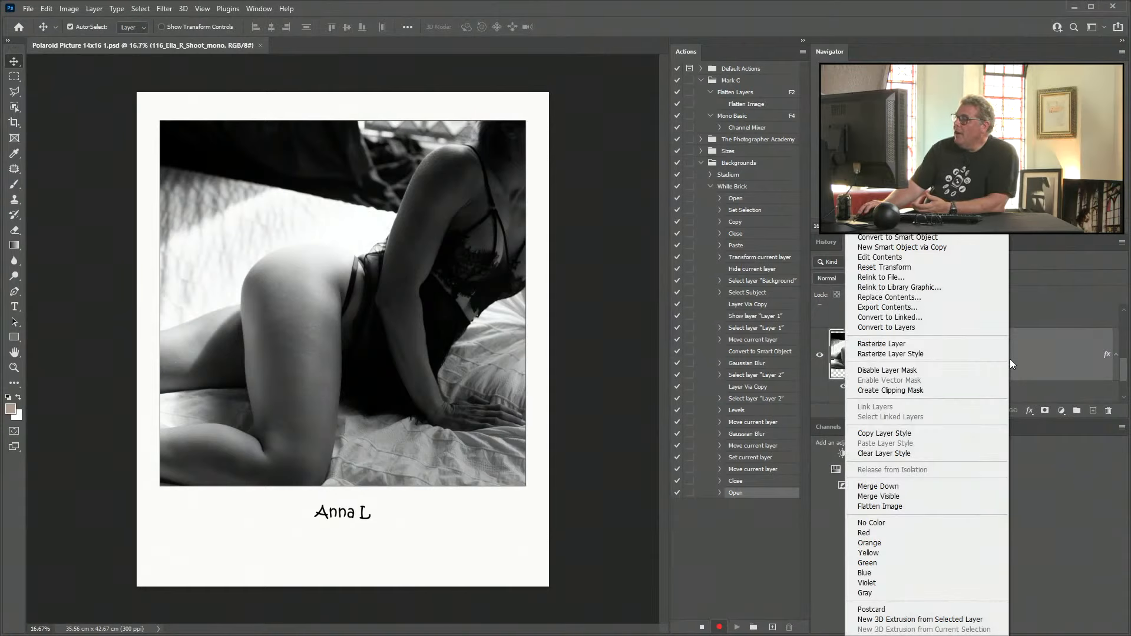
pyautogui.click(904, 298)
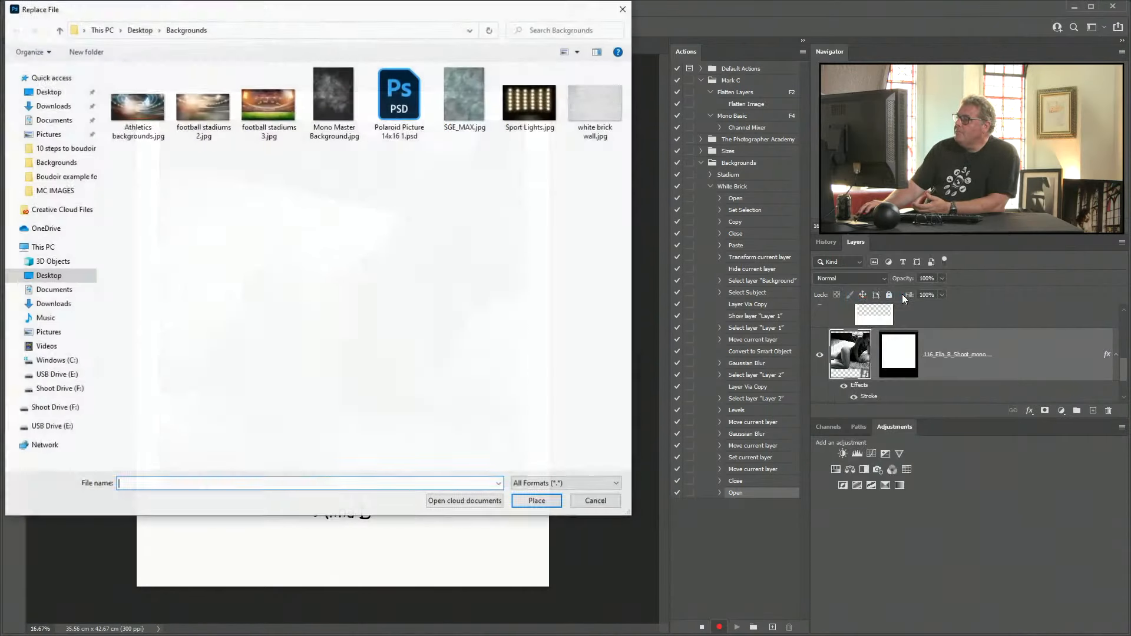
pyautogui.click(140, 30)
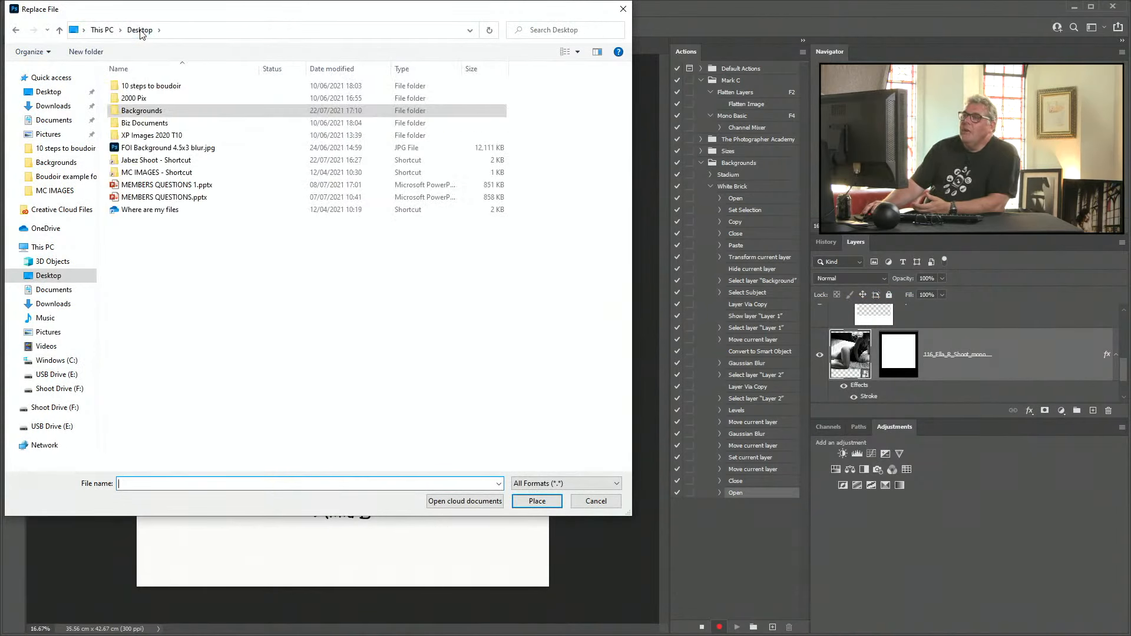
pyautogui.click(55, 192)
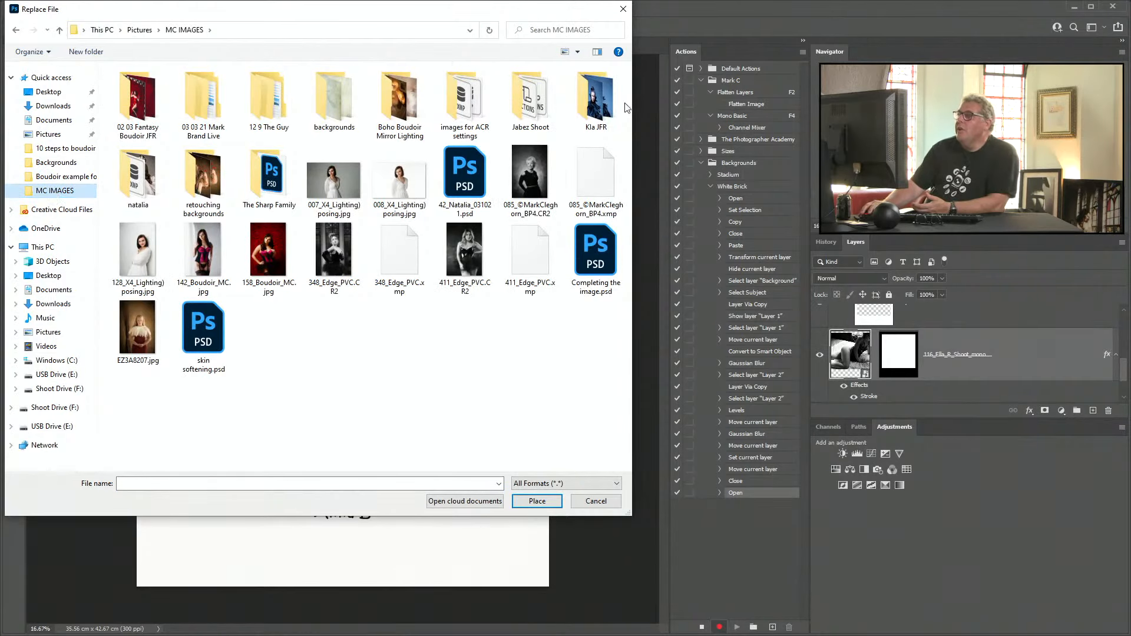
pyautogui.doubleClick(526, 107)
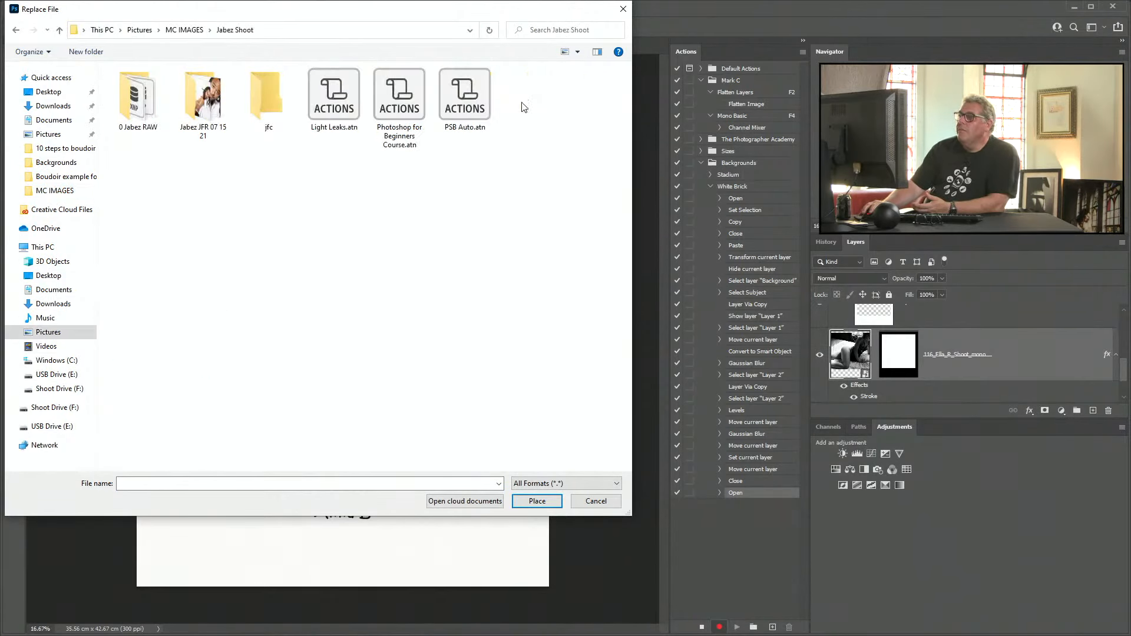
pyautogui.doubleClick(199, 105)
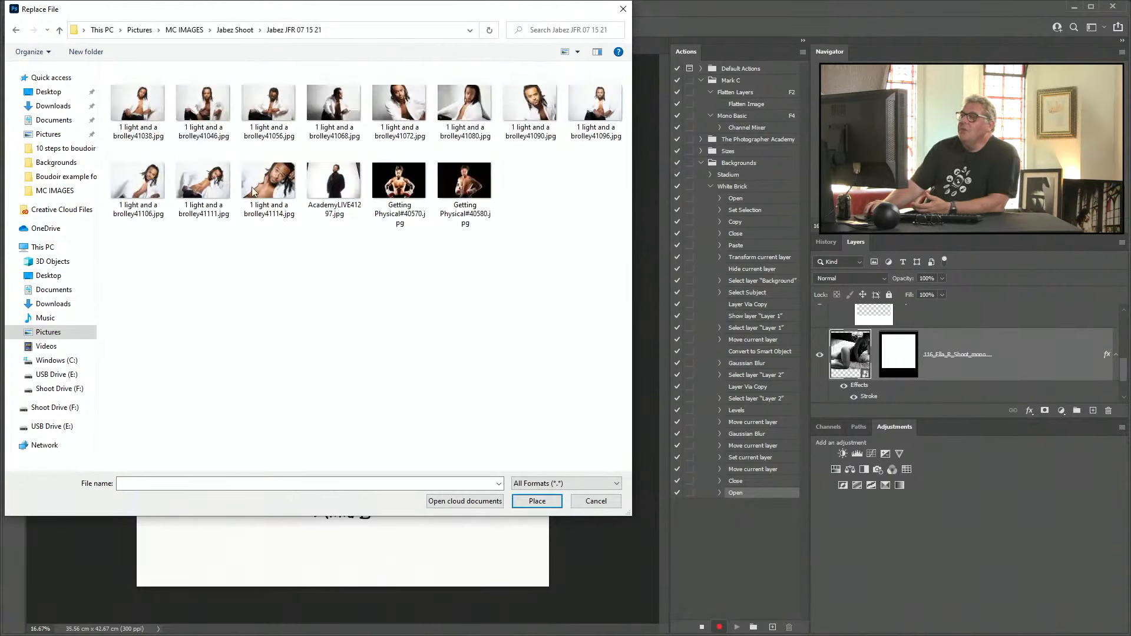
pyautogui.doubleClick(215, 189)
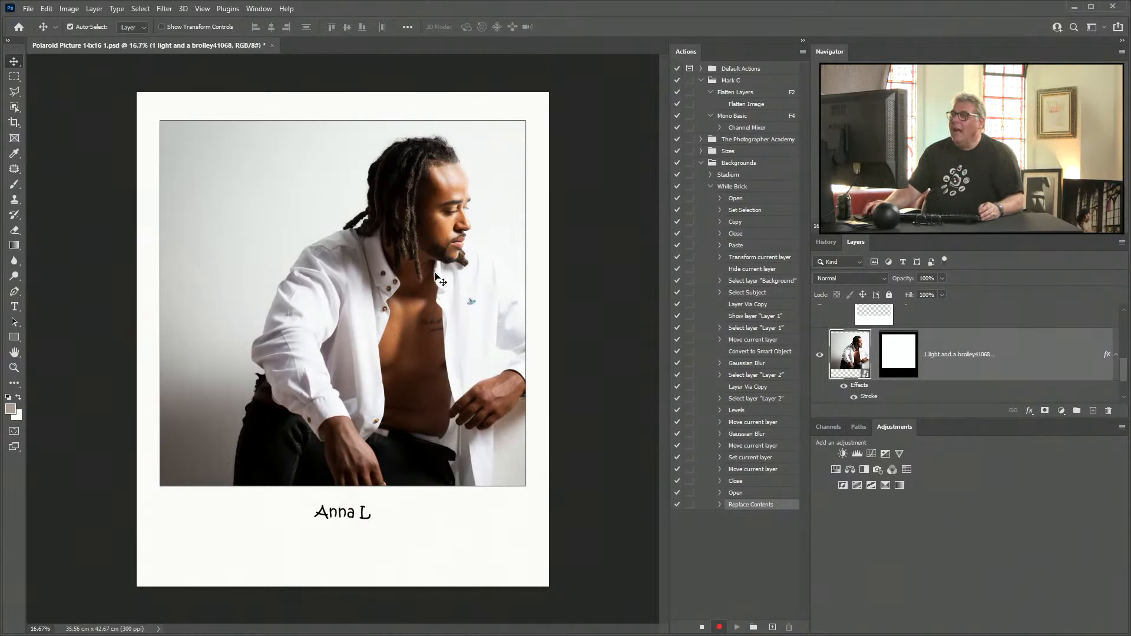
pyautogui.press('ctrl')
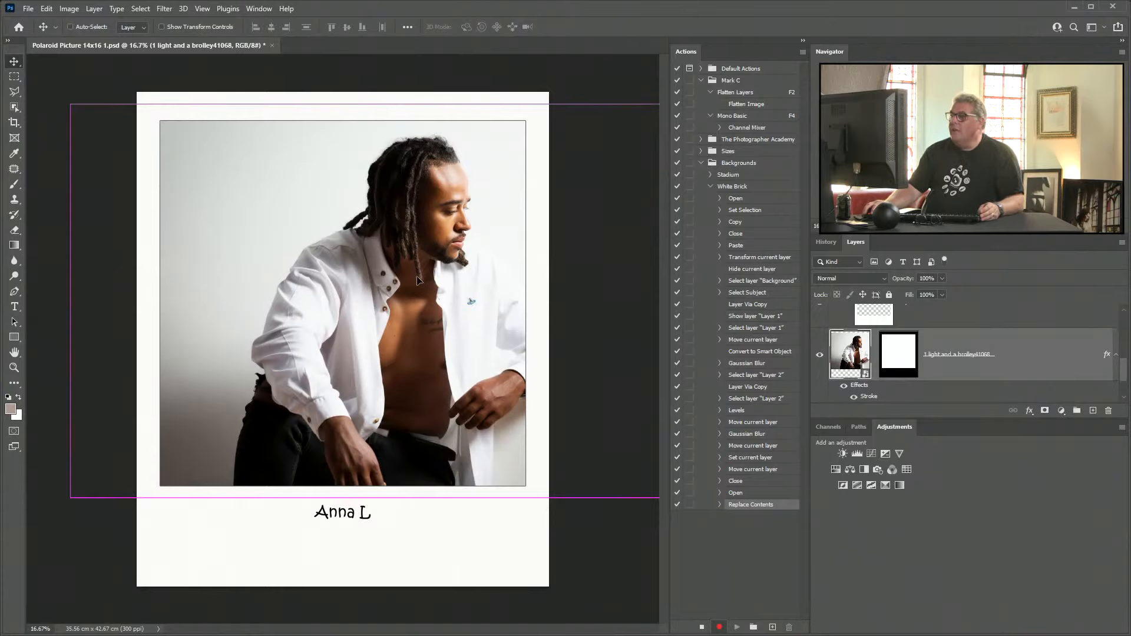
pyautogui.moveTo(417, 281); pyautogui.dragTo(382, 278)
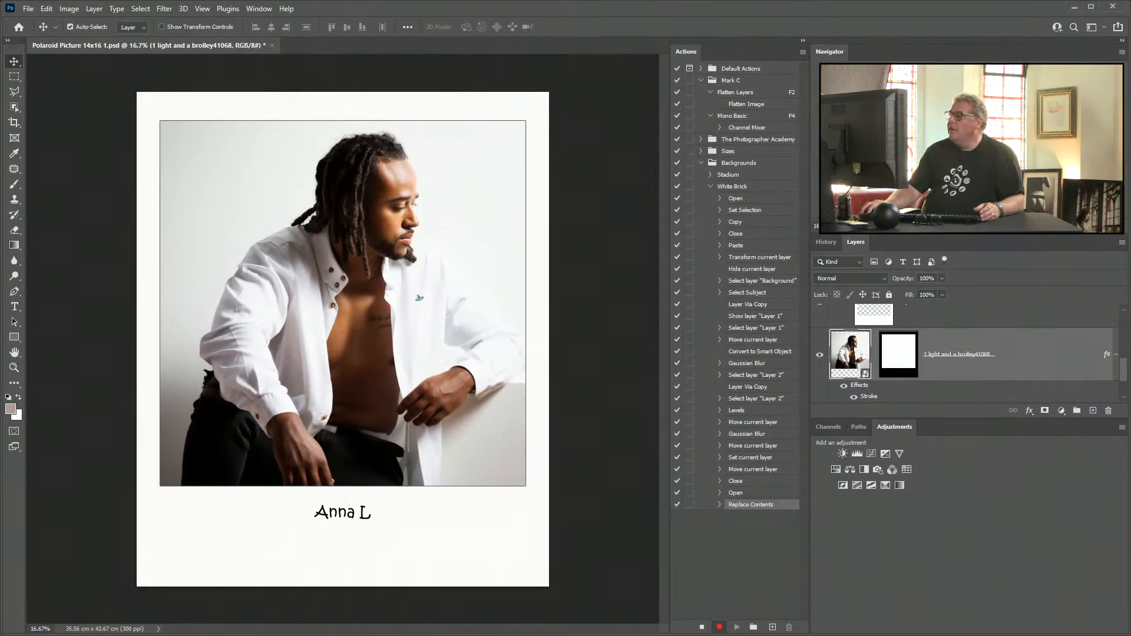
# Replace the missing font in the AWESOME DAY WITH text layer and set the caption's font to Microsoft PhagsPa
pyautogui.scroll(5, 1013, 336)
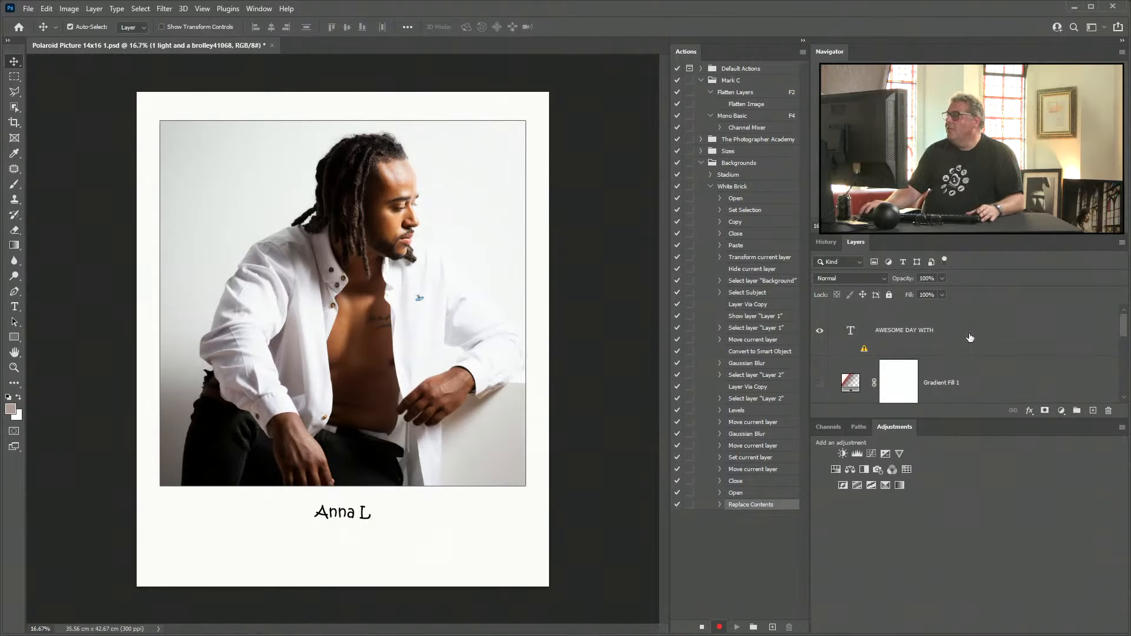
pyautogui.click(864, 351)
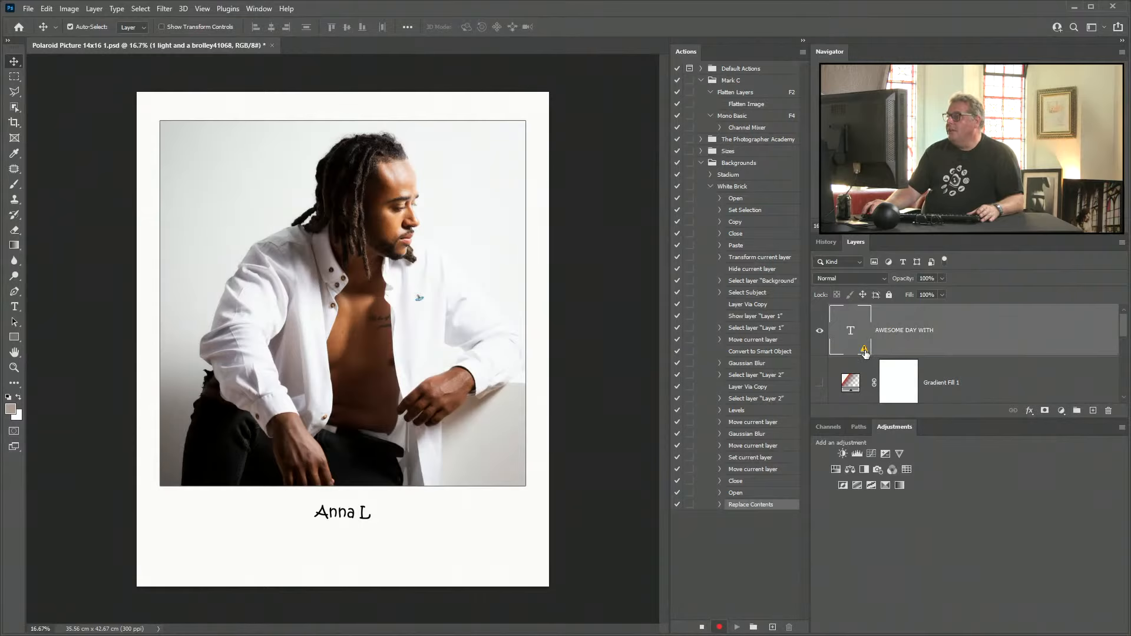
pyautogui.doubleClick(865, 354)
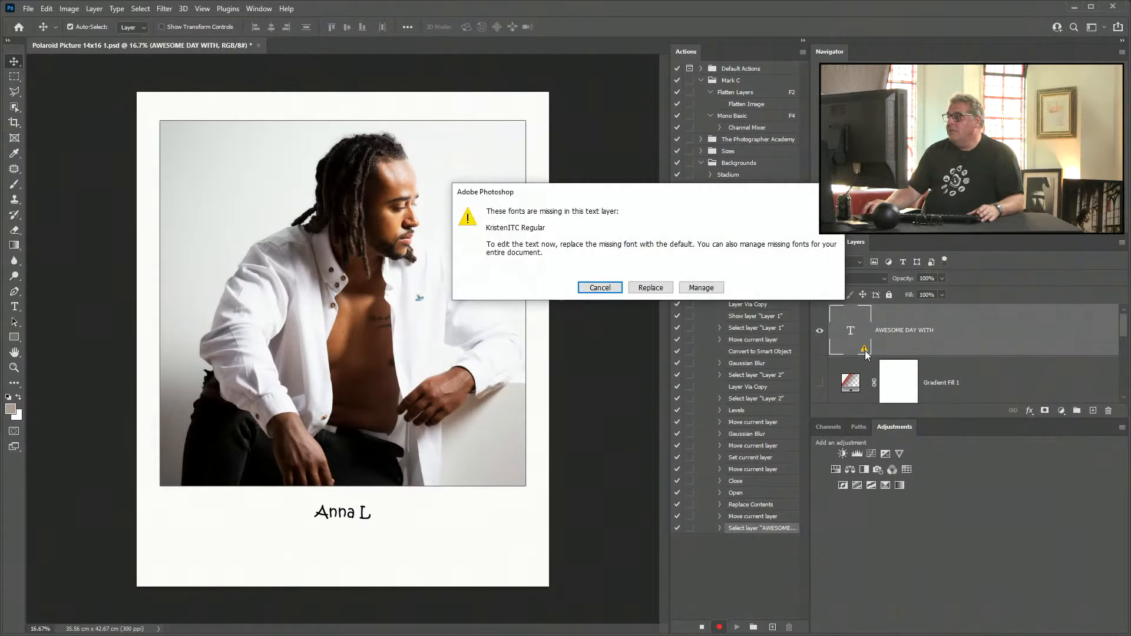
pyautogui.click(650, 287)
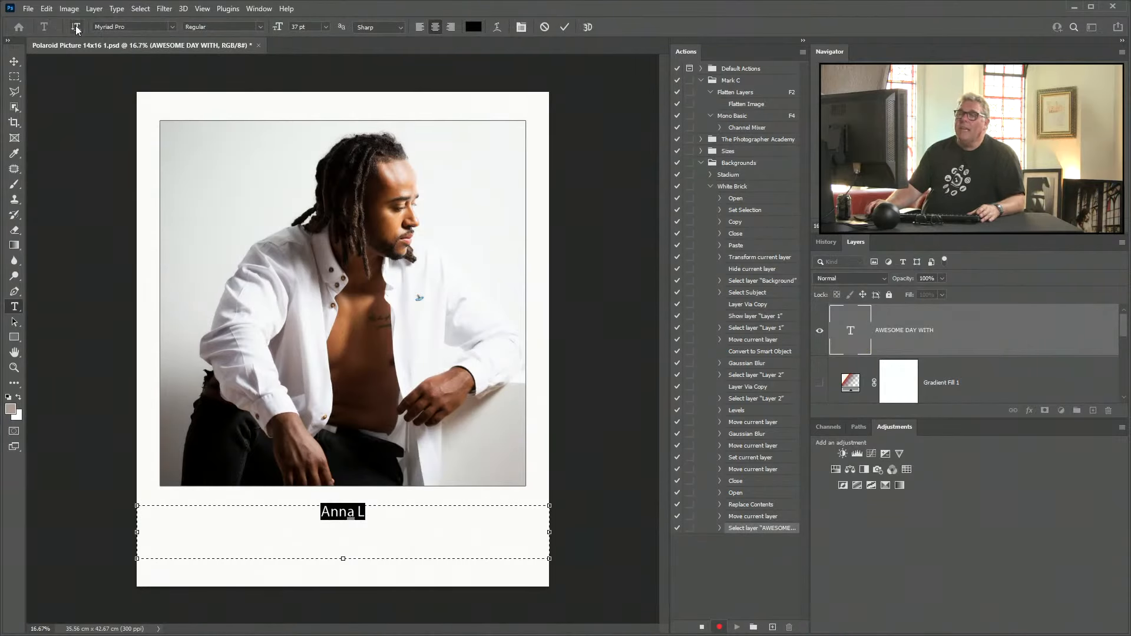
pyautogui.click(172, 26)
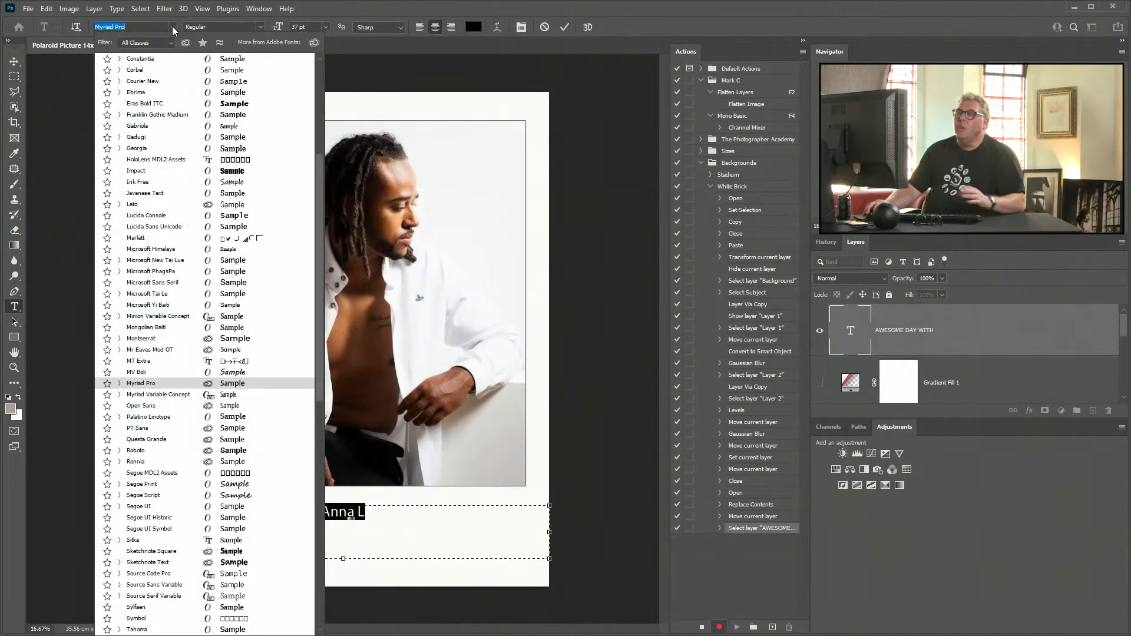
pyautogui.click(236, 271)
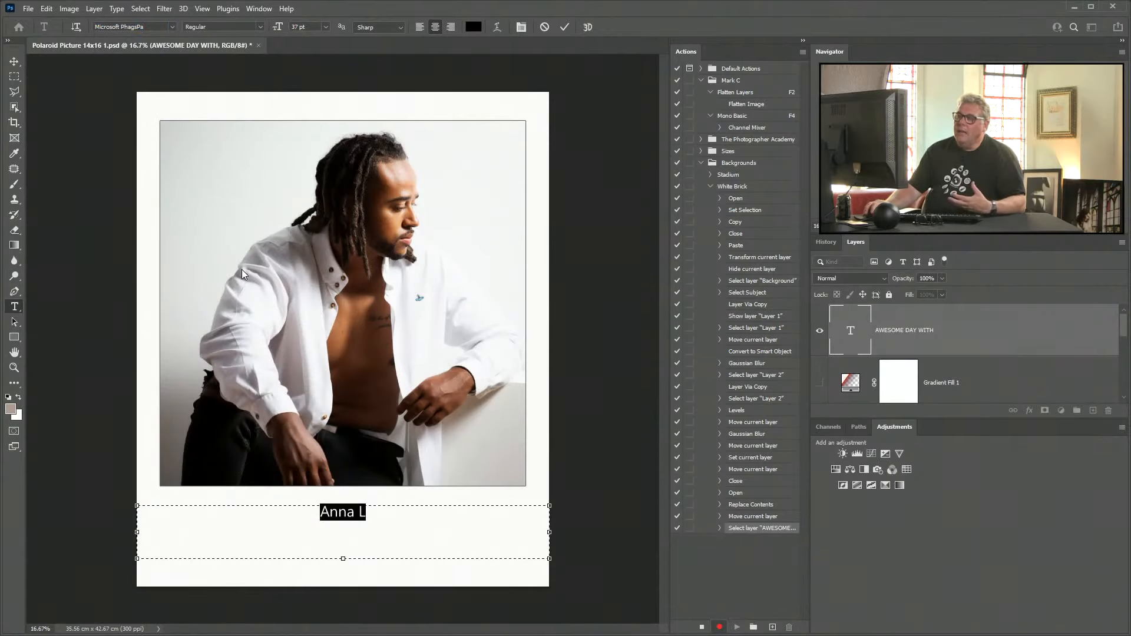
# Replace the polaroid's caption text with the model's first name in capital letters and commit the edit
pyautogui.doubleClick(849, 332)
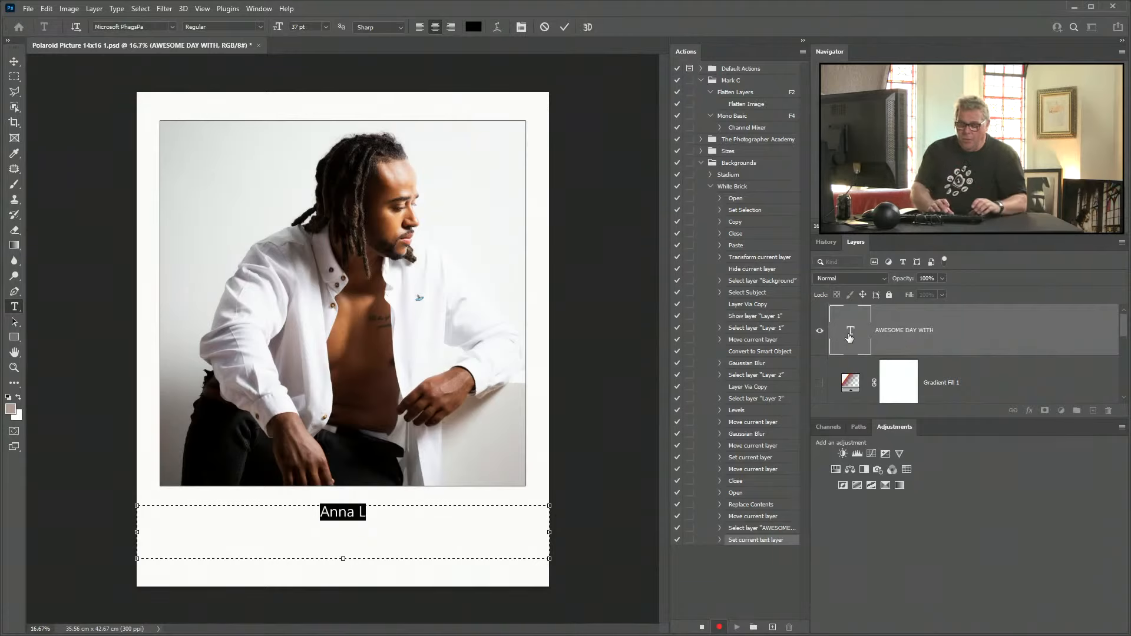
pyautogui.write('Jabez')
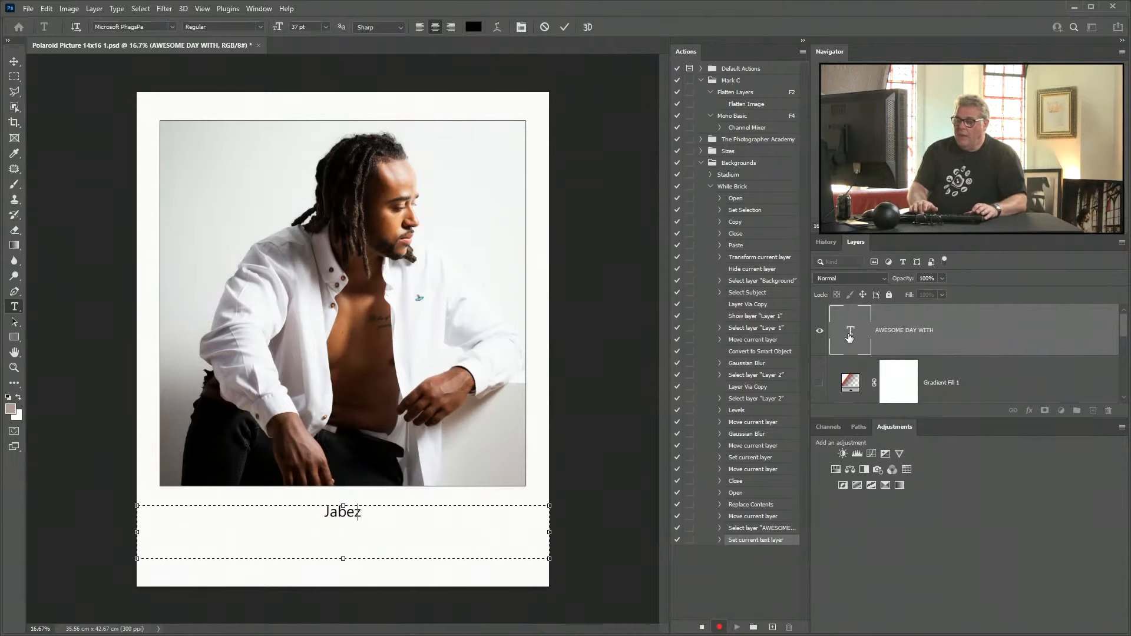
pyautogui.press('BackSpace')
pyautogui.press('BackSpace')
pyautogui.press('BackSpace')
pyautogui.press('BackSpace')
pyautogui.press('BackSpace')
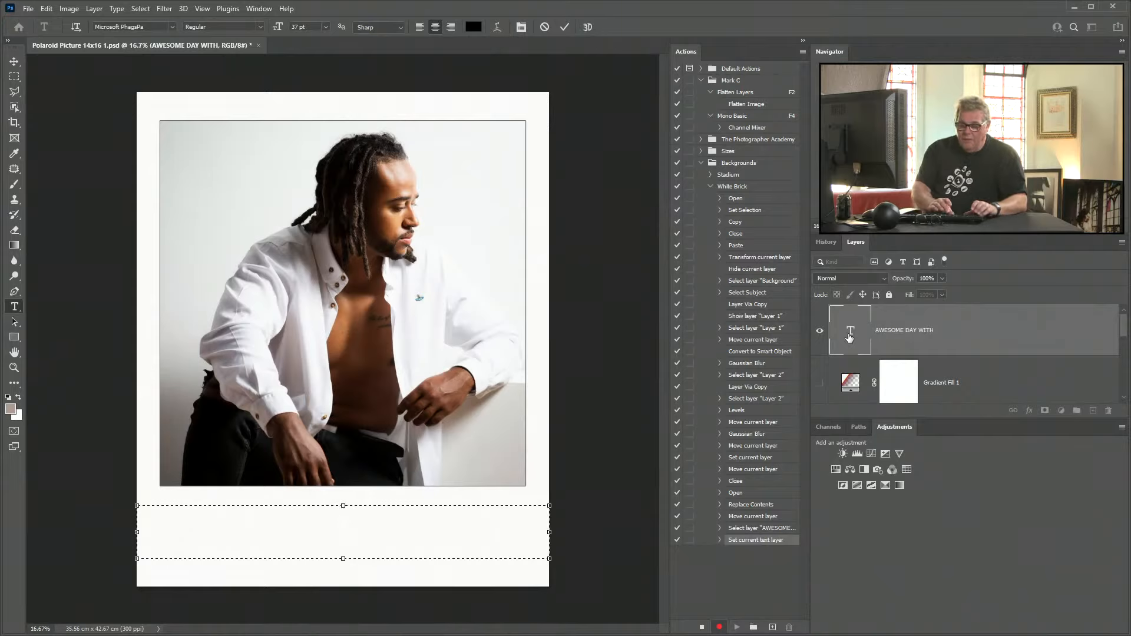
pyautogui.write('JABEZ')
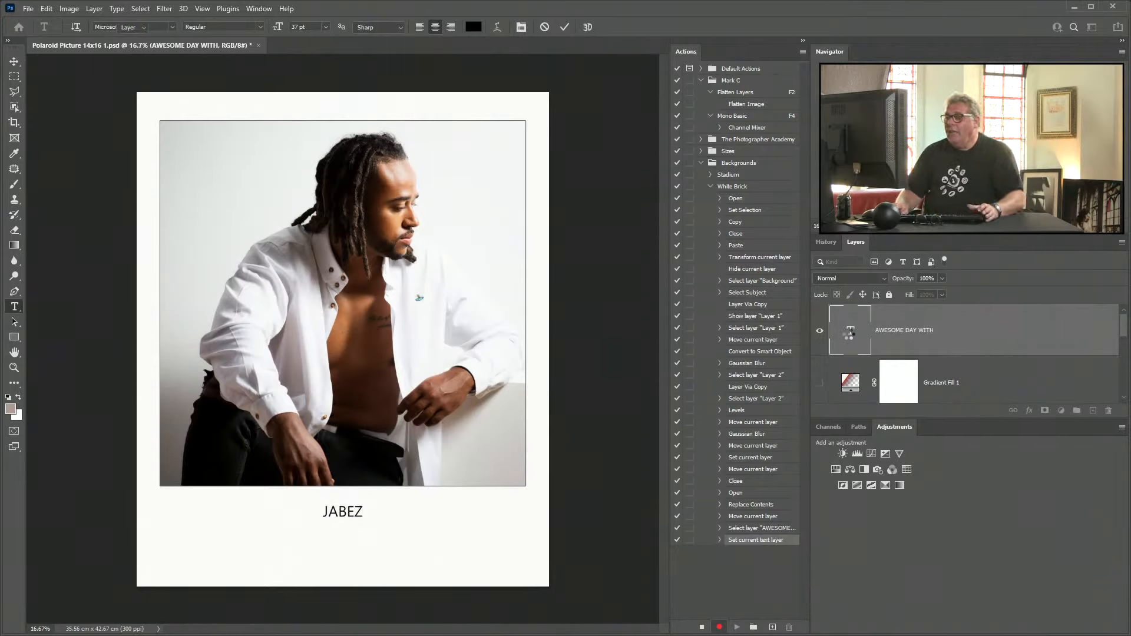
pyautogui.hotkey('ctrl', 'Return')
pyautogui.press('v')
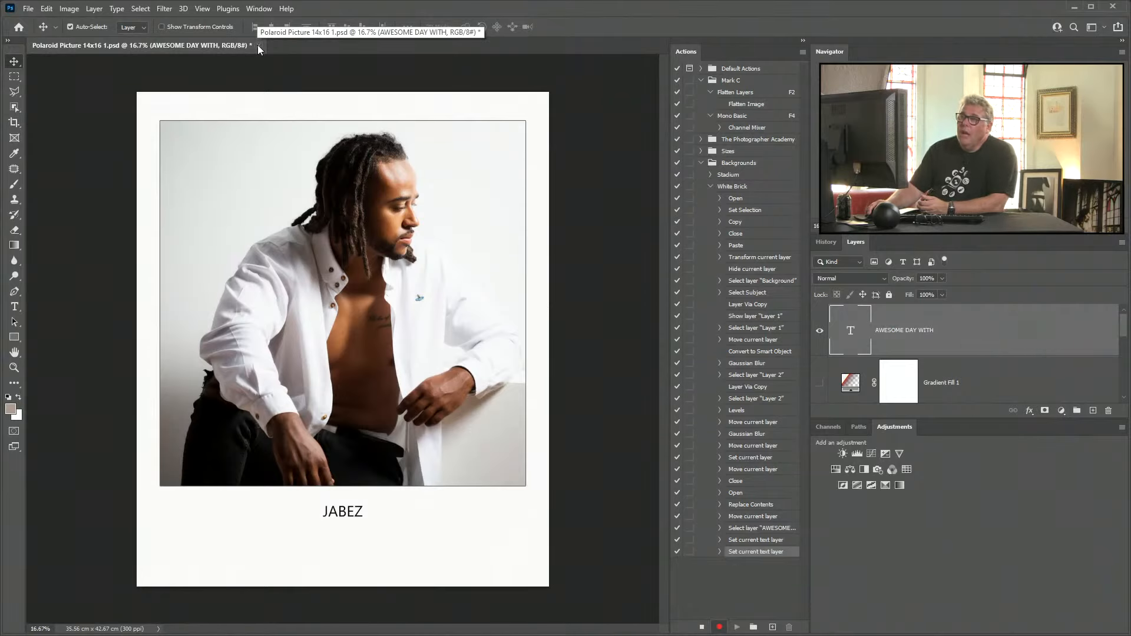
# Flatten the polaroid image, discarding its hidden layers
pyautogui.click(94, 9)
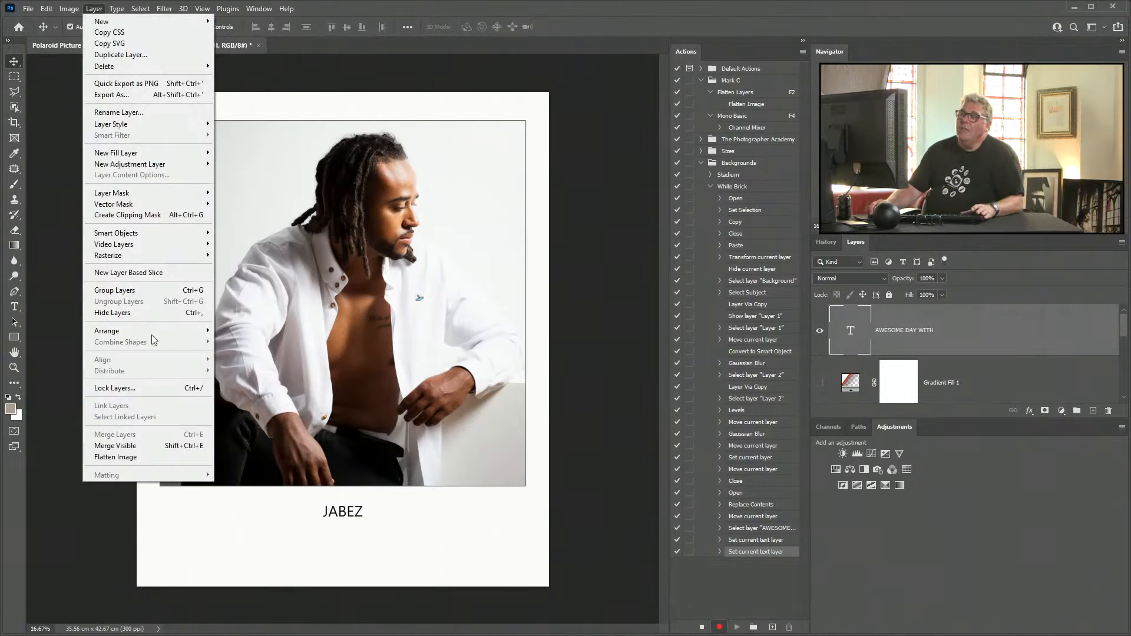
pyautogui.click(135, 457)
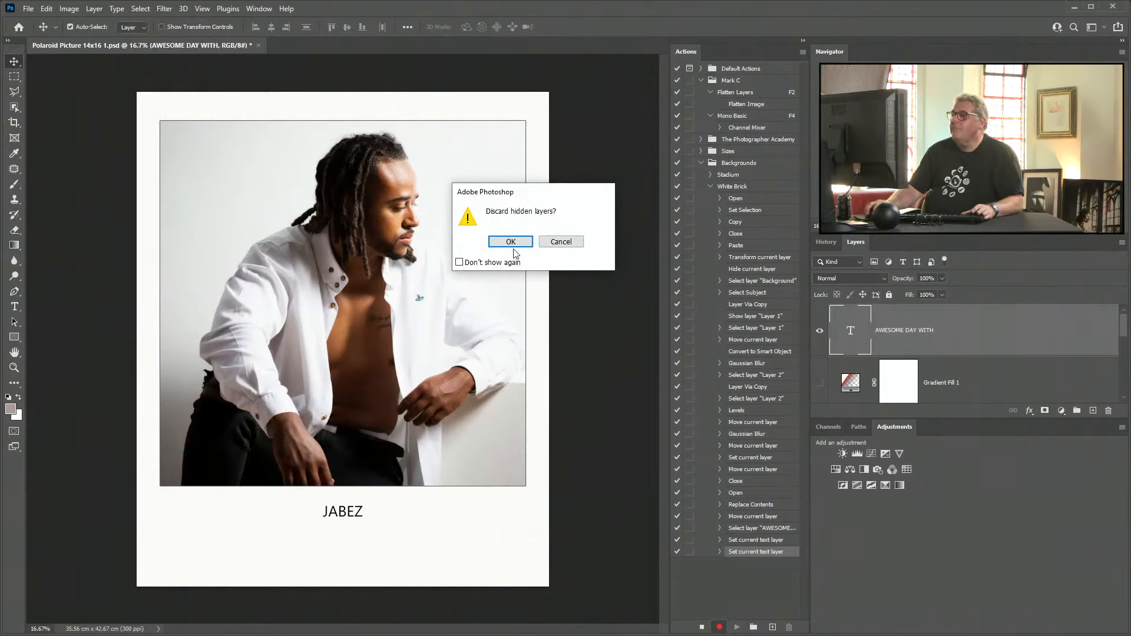
pyautogui.click(511, 242)
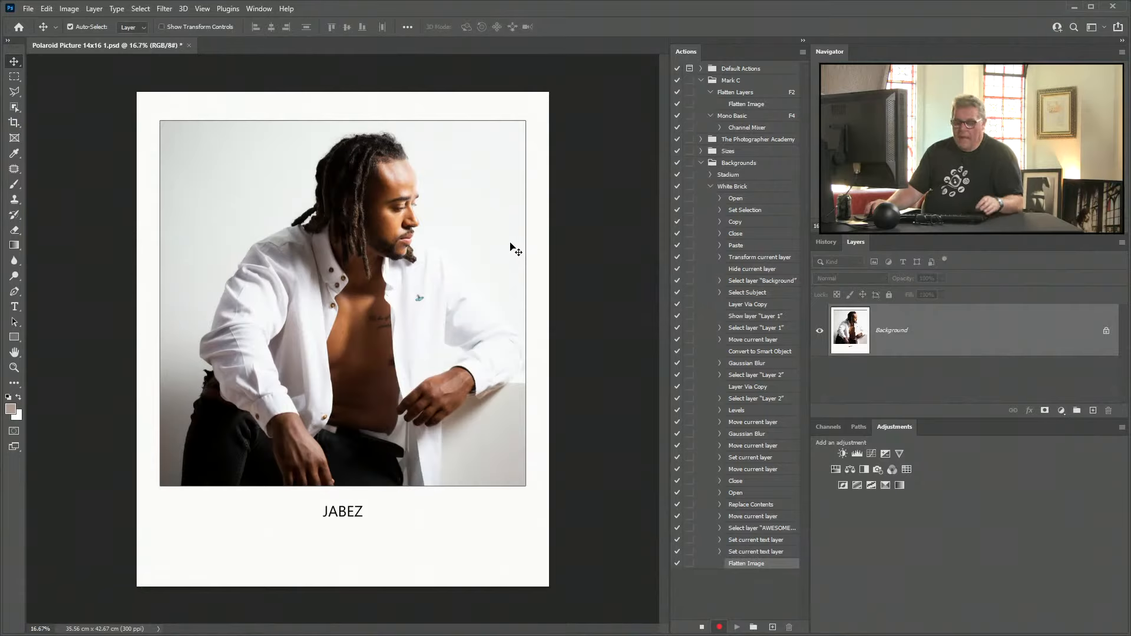
# Save the flattened polaroid as a JPEG named JPOL in the shoot's JPEG folder within MC IMAGES
pyautogui.hotkey('ctrl', 'shift', 's')
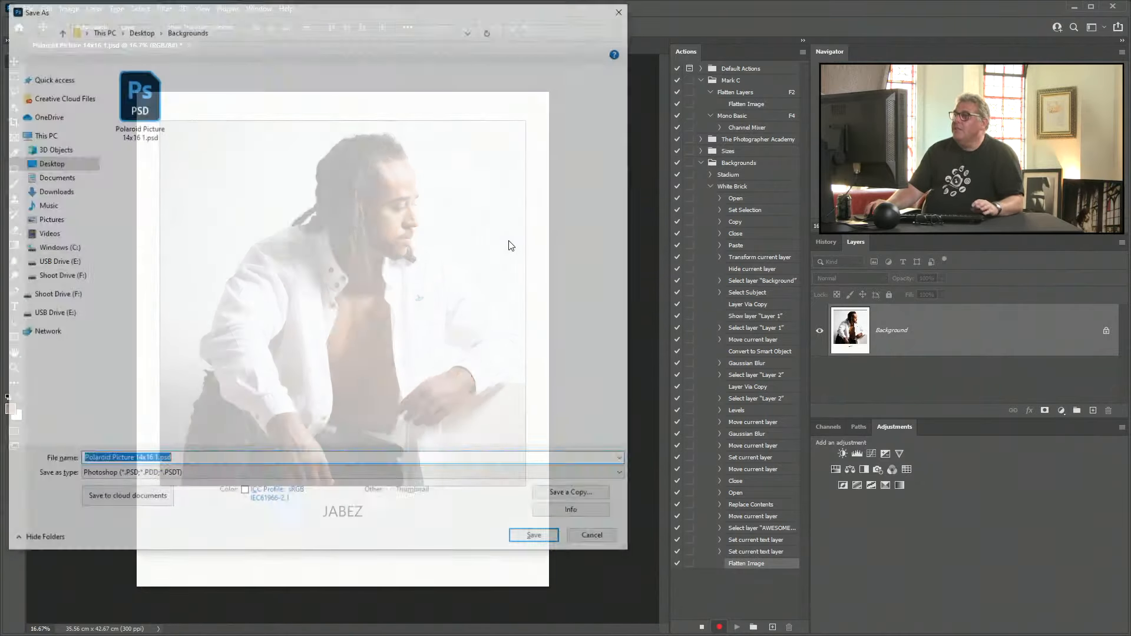
pyautogui.click(64, 178)
pyautogui.click(59, 190)
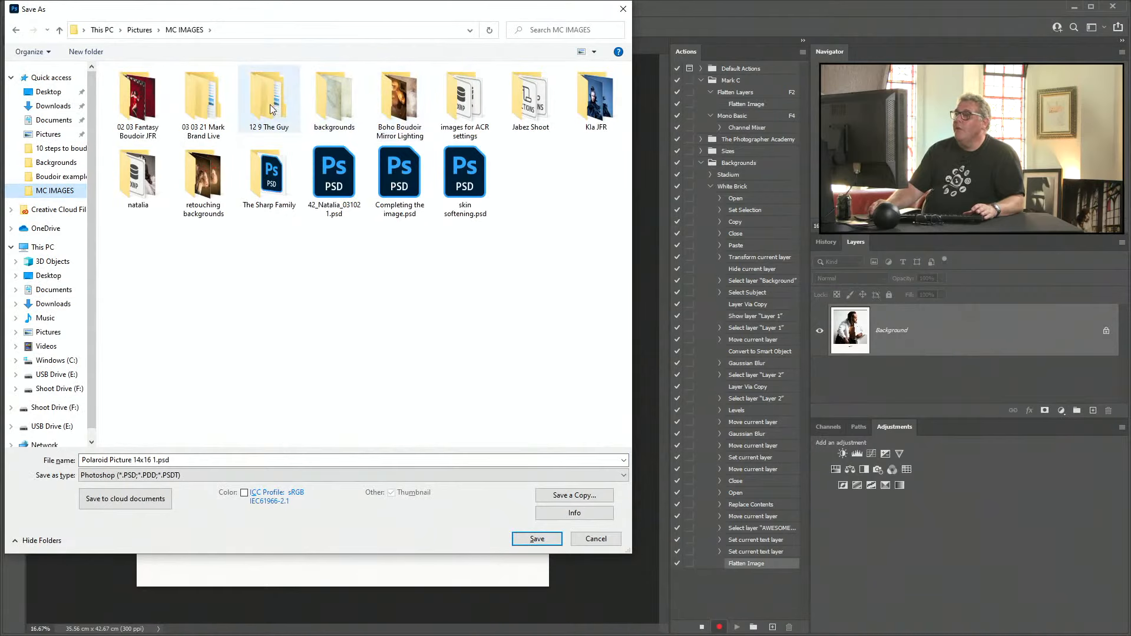
pyautogui.doubleClick(523, 110)
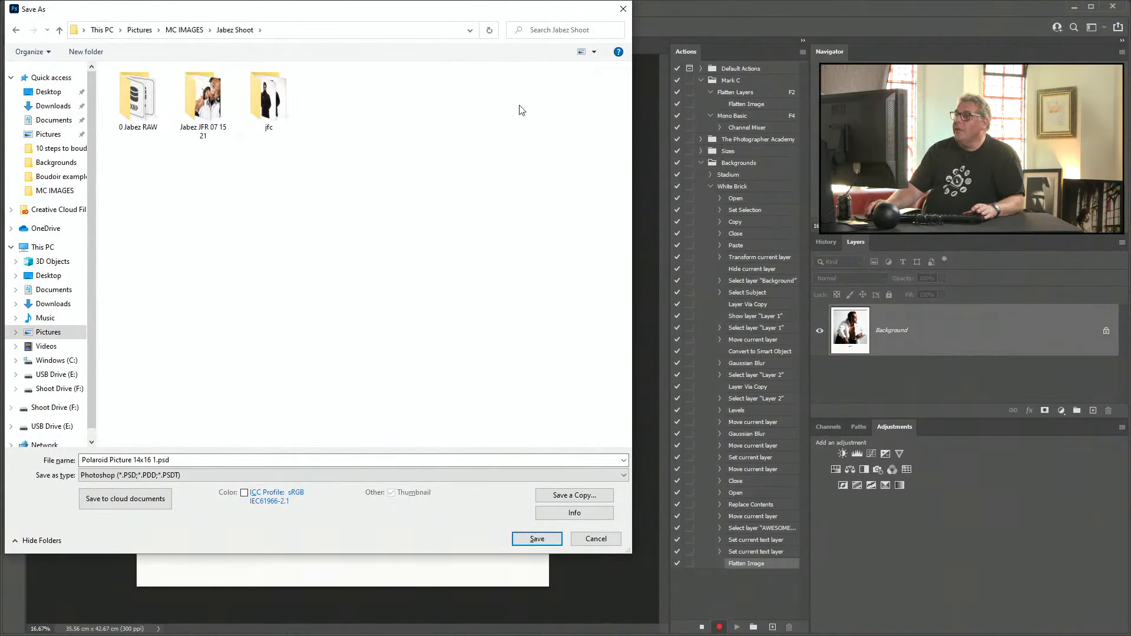
pyautogui.doubleClick(203, 100)
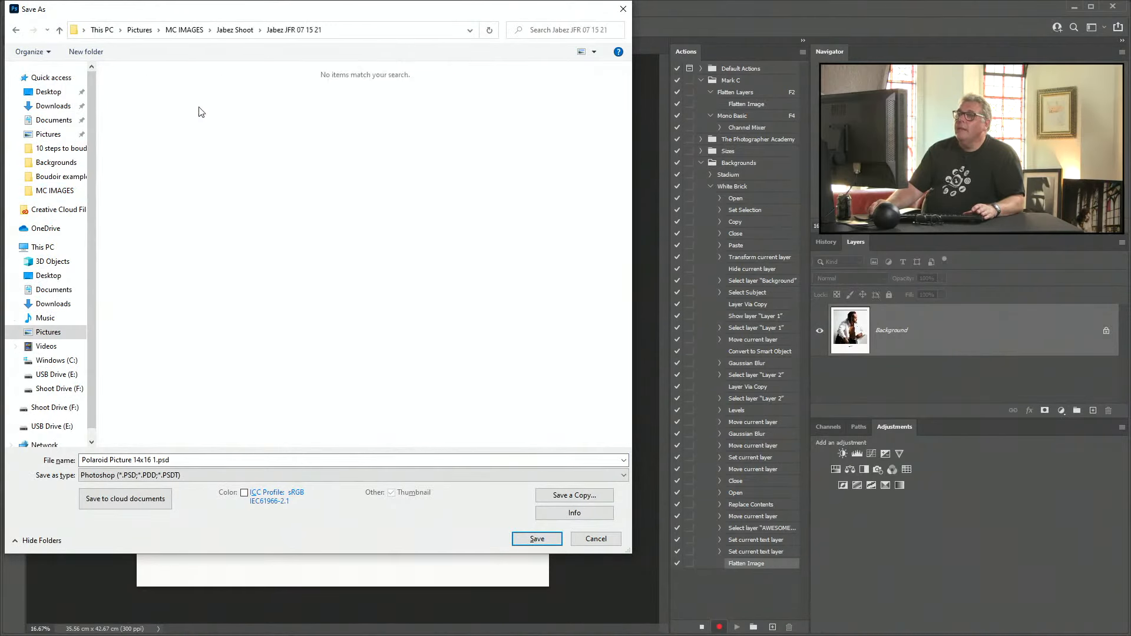
pyautogui.click(204, 476)
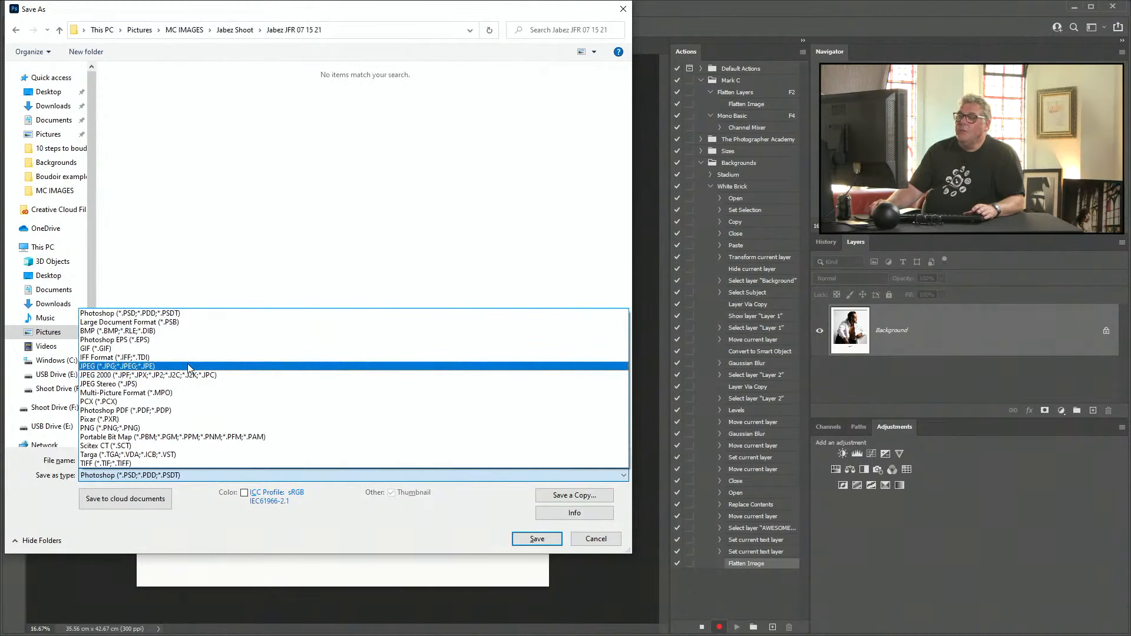
pyautogui.click(190, 369)
pyautogui.click(195, 458)
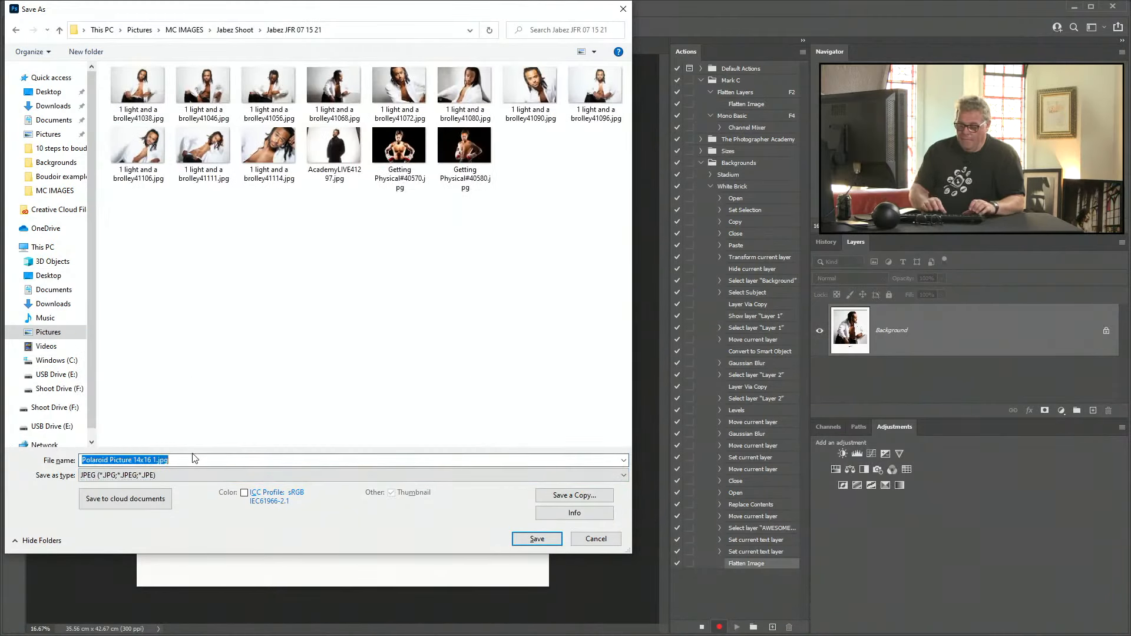
pyautogui.write('JPOL')
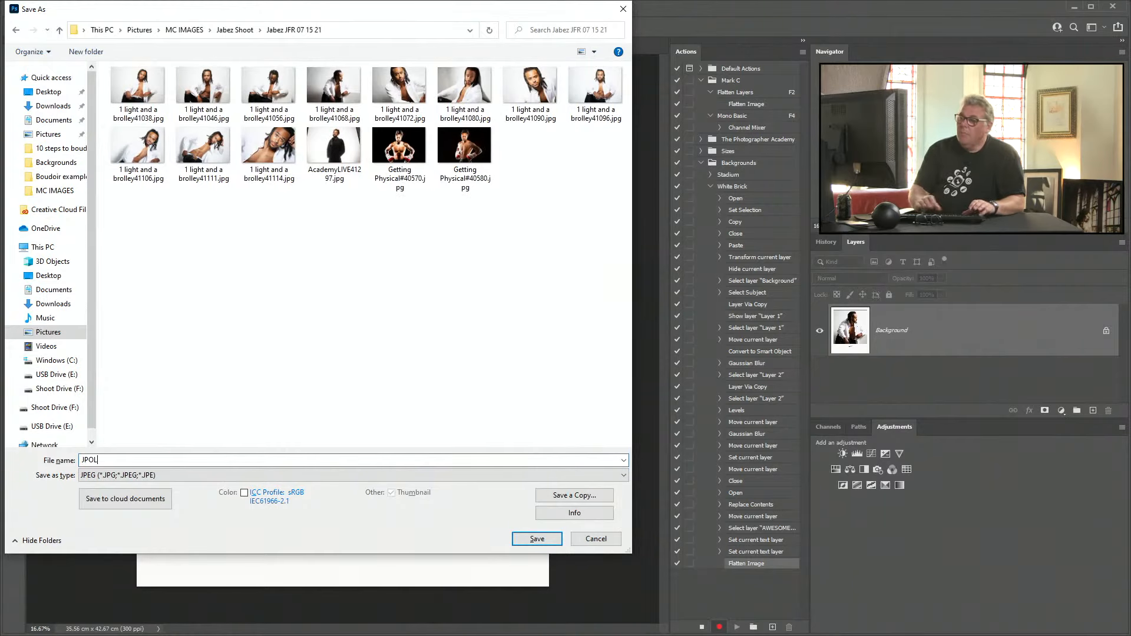
pyautogui.click(545, 537)
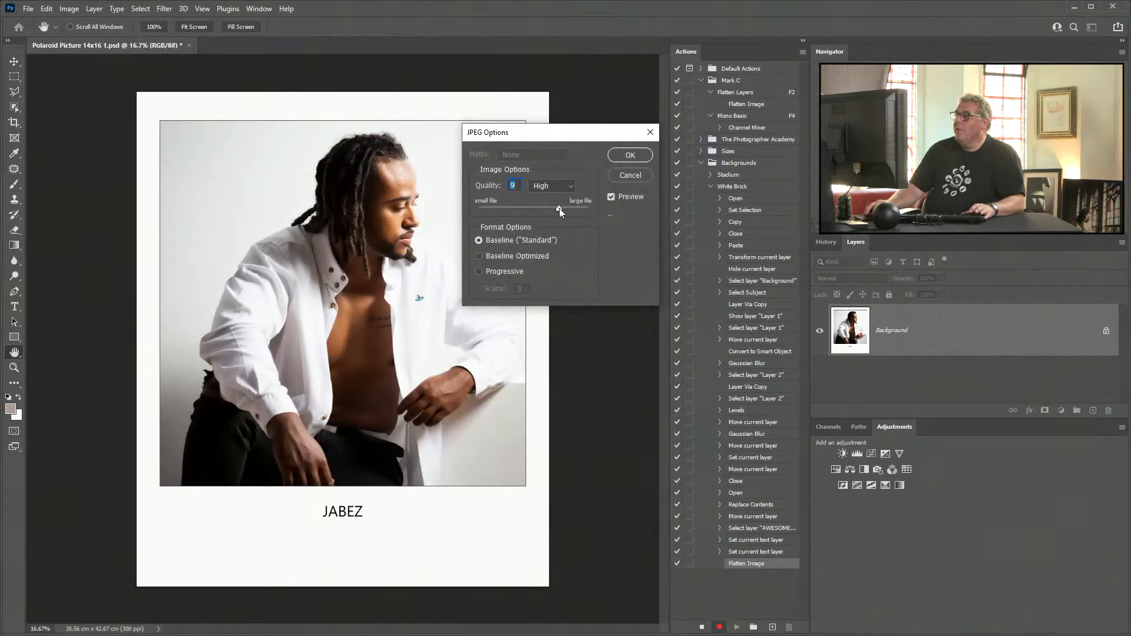
# Raise the JPEG quality slightly, accept the JPEG options and close the polaroid image
pyautogui.click(567, 206)
pyautogui.click(631, 154)
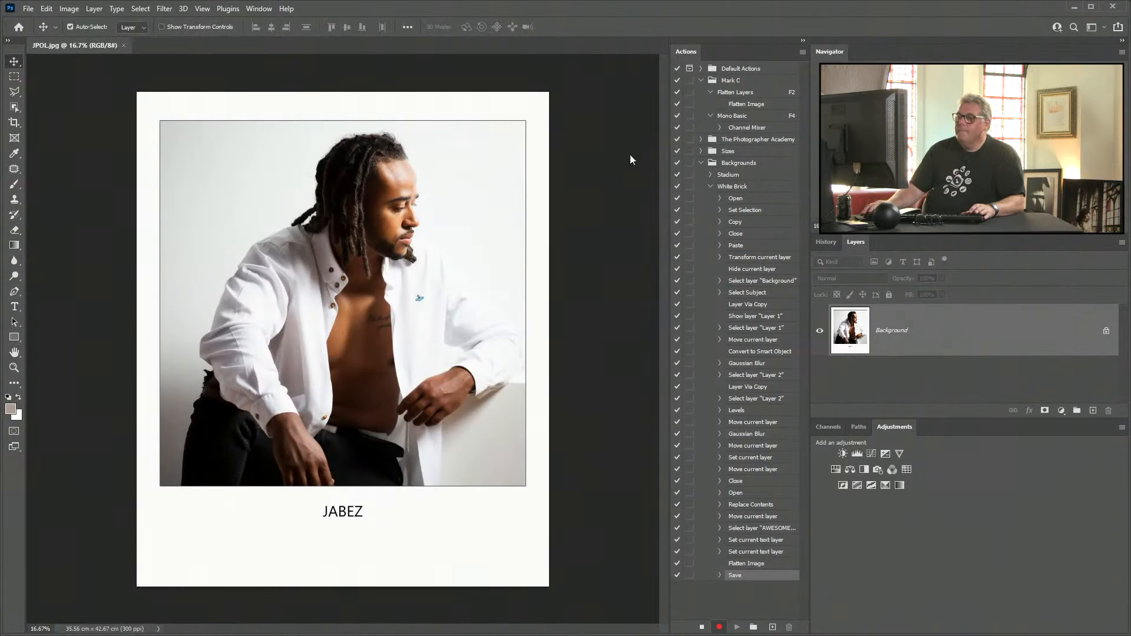
pyautogui.hotkey('ctrl', 'w')
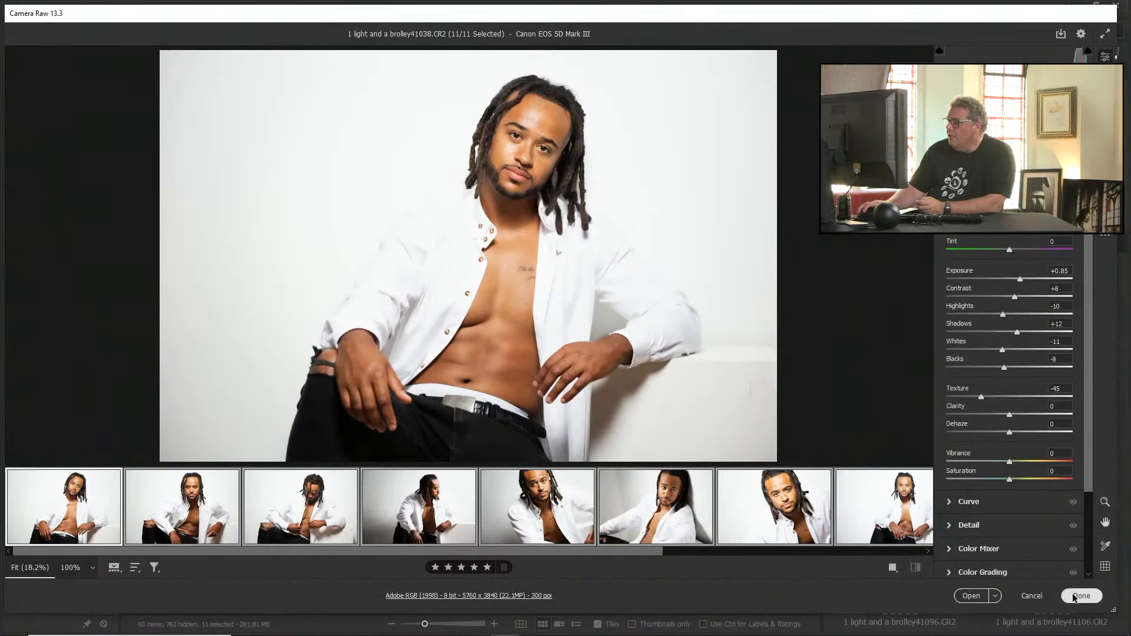
# Finish the Camera Raw edit of the brolley shots, then open Rockstar41188.CR2 and Getting Physical#40570.CR2 together in Camera Raw
pyautogui.click(1074, 596)
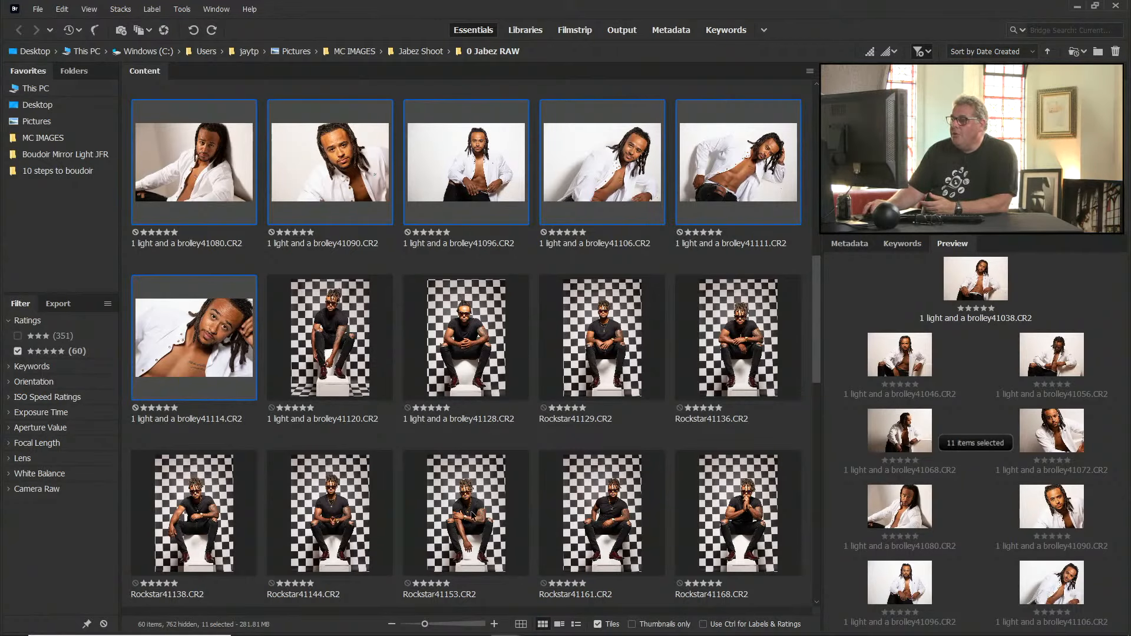
pyautogui.scroll(-2, 460, 510)
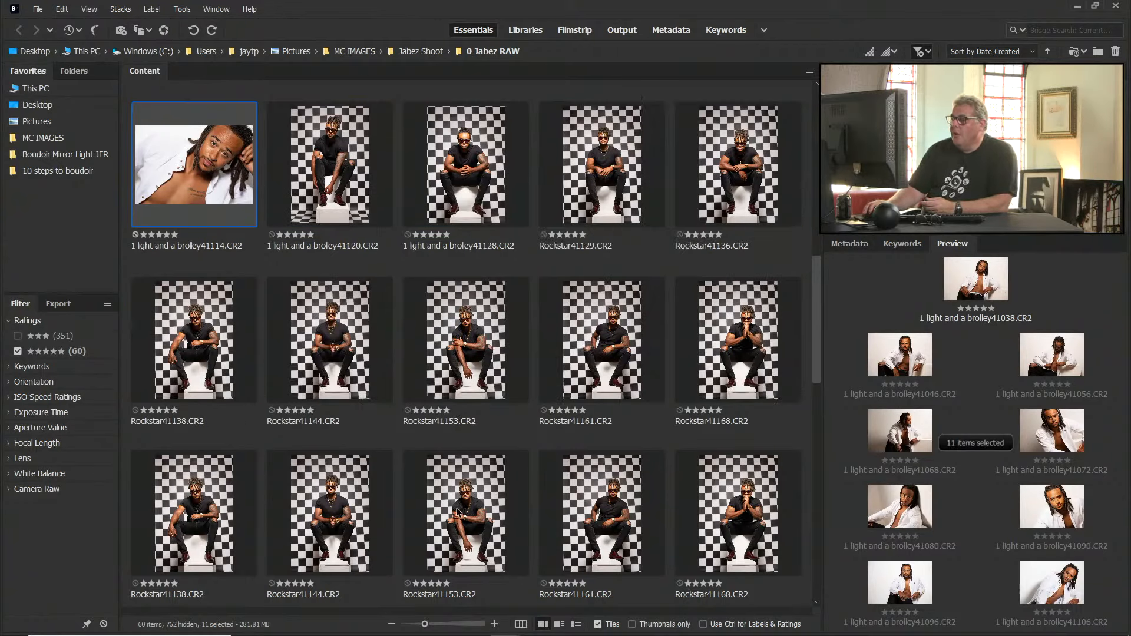
pyautogui.click(448, 497)
pyautogui.scroll(4, 464, 504)
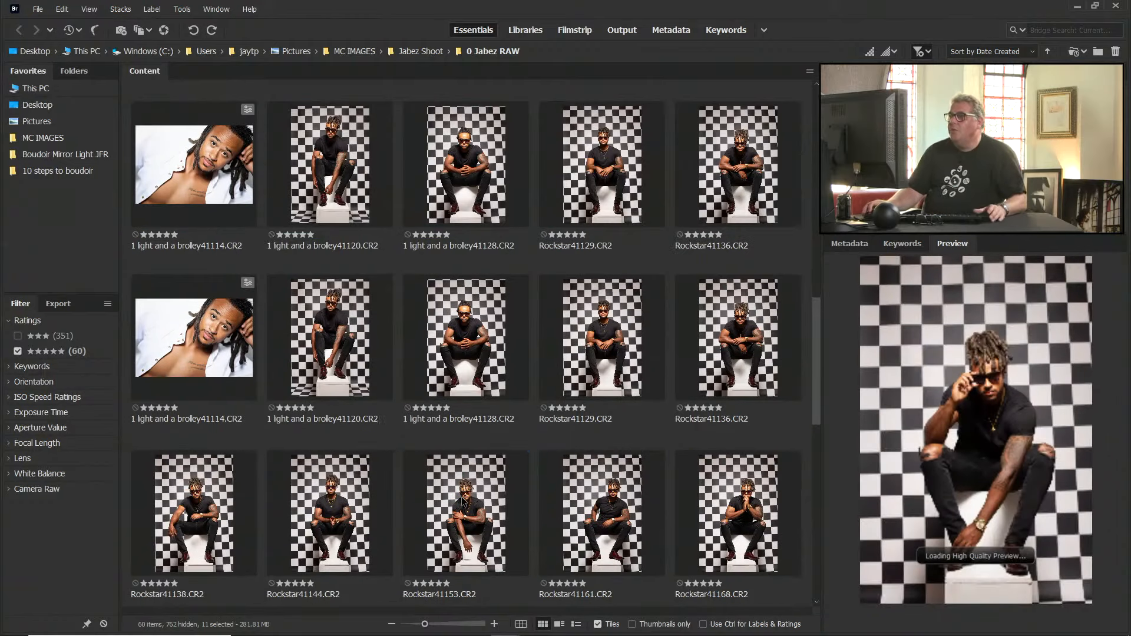
pyautogui.scroll(6, 463, 503)
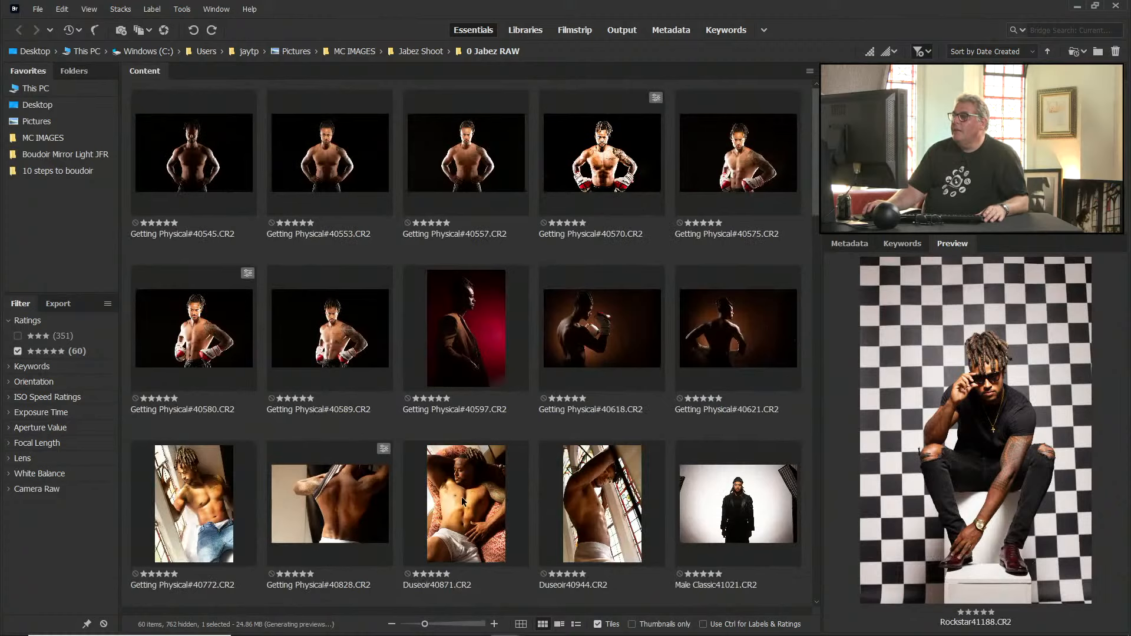
pyautogui.keyDown('ctrl'); pyautogui.click(606, 152); pyautogui.keyUp('ctrl')
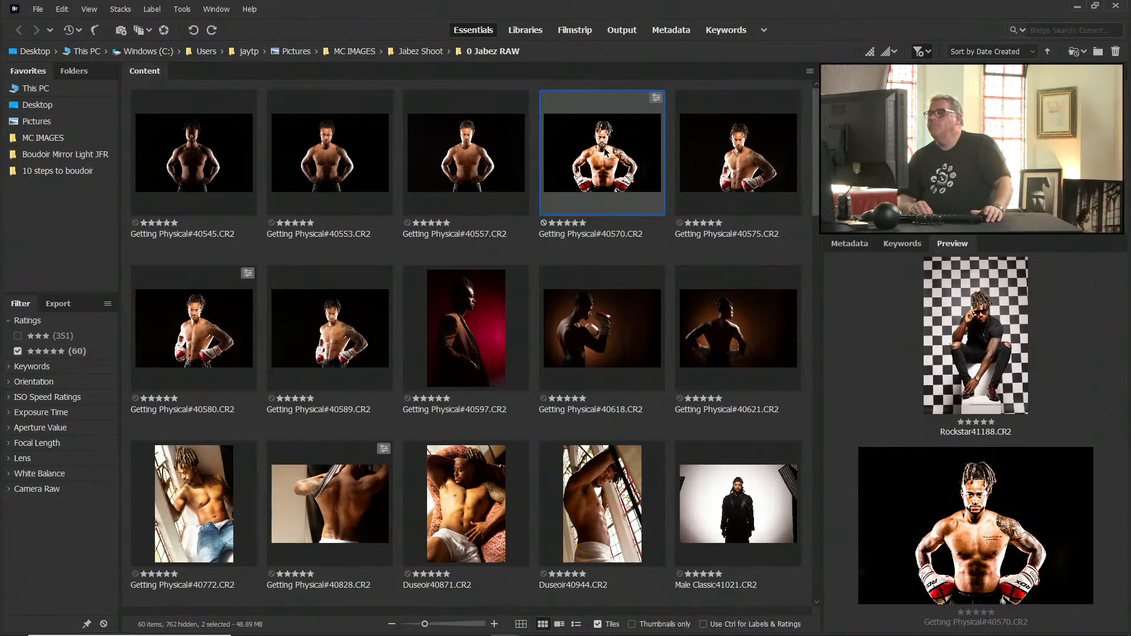
pyautogui.hotkey('ctrl', 'r')
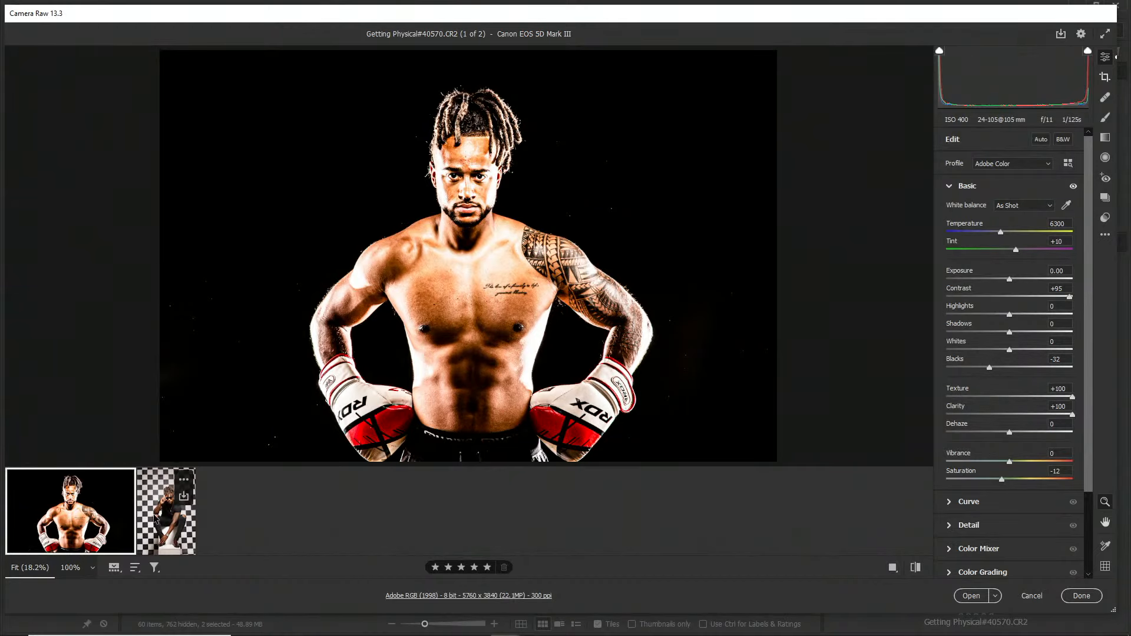
# Synchronize the boxer photo's settings to the checkerboard portrait using the Default subset
pyautogui.hotkey('ctrl', 'shift', 'd')
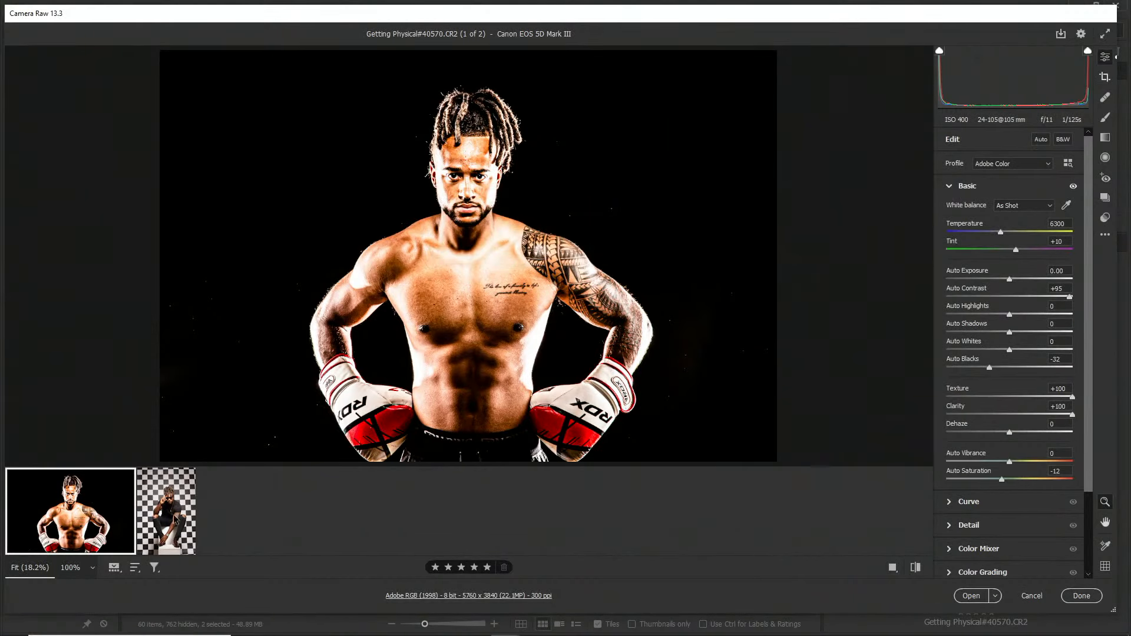
pyautogui.keyDown('shift'); pyautogui.click(177, 524); pyautogui.keyUp('shift')
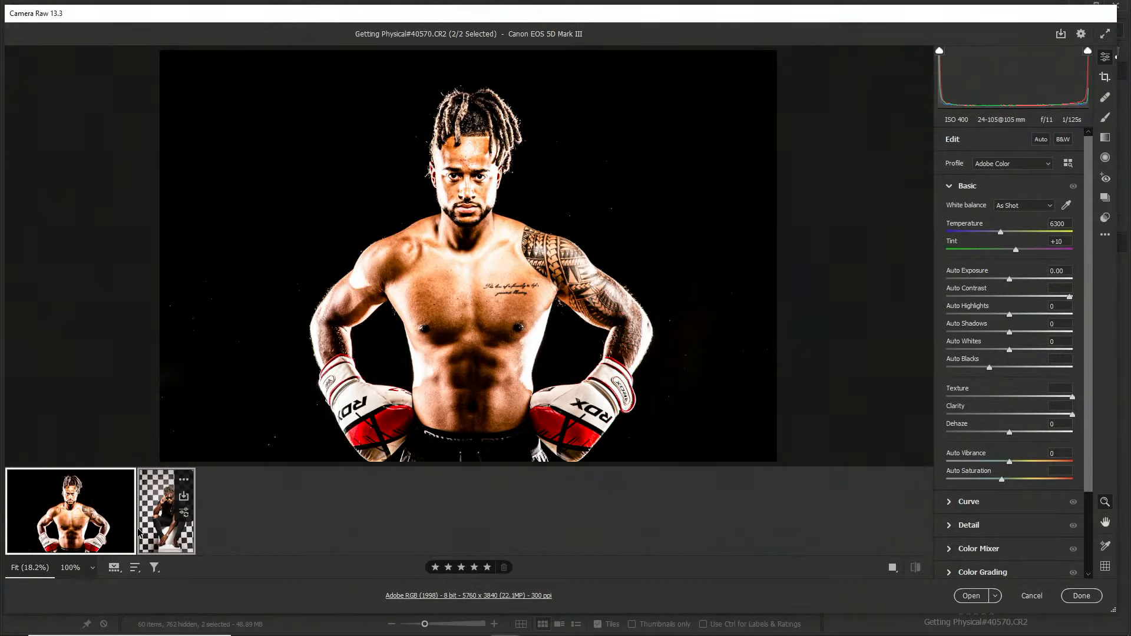
pyautogui.hotkey('ctrl', 's')
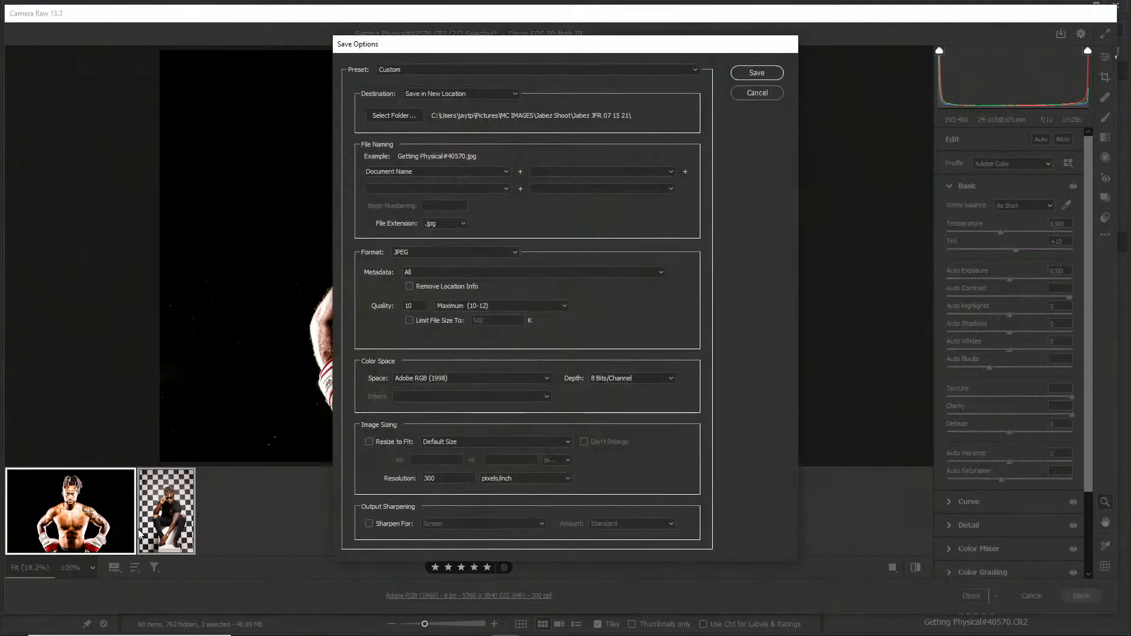
pyautogui.click(769, 93)
pyautogui.press('alt')
pyautogui.hotkey('alt', 's')
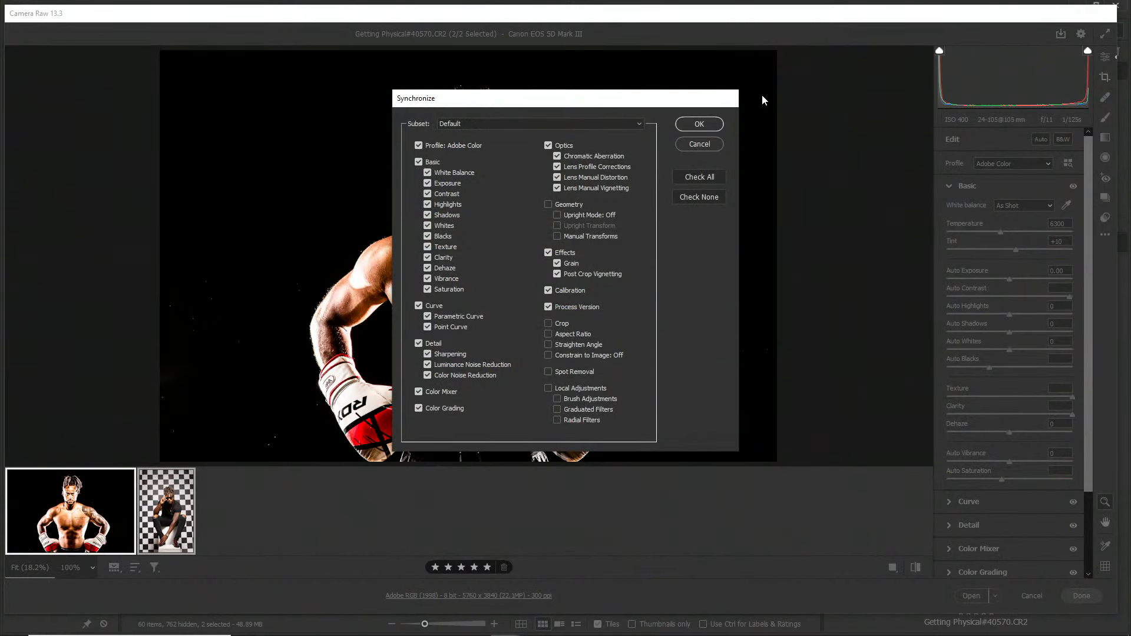
pyautogui.click(687, 126)
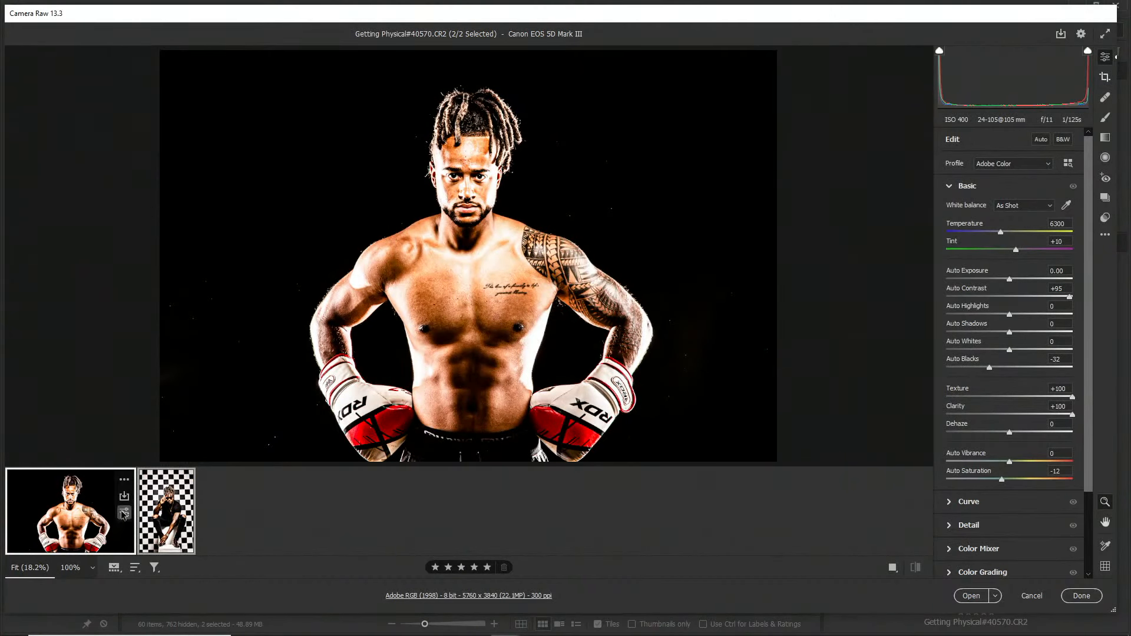
# On the checkerboard portrait, set Contrast to +100, Blacks to -100, Shadows to +100 and Saturation to -46
pyautogui.click(89, 527)
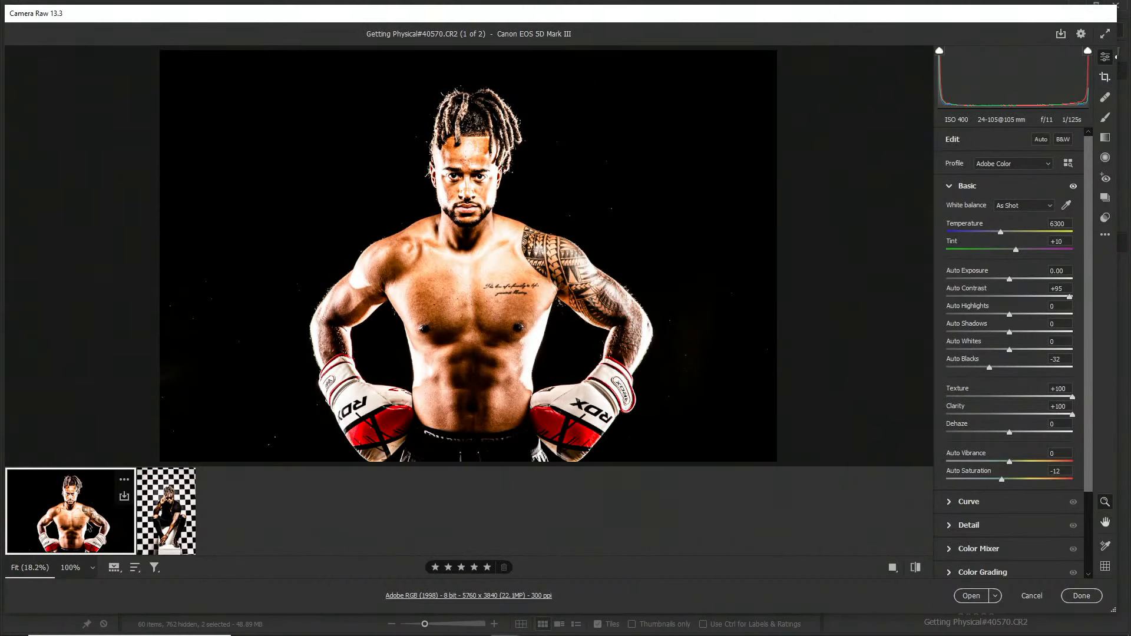
pyautogui.click(173, 521)
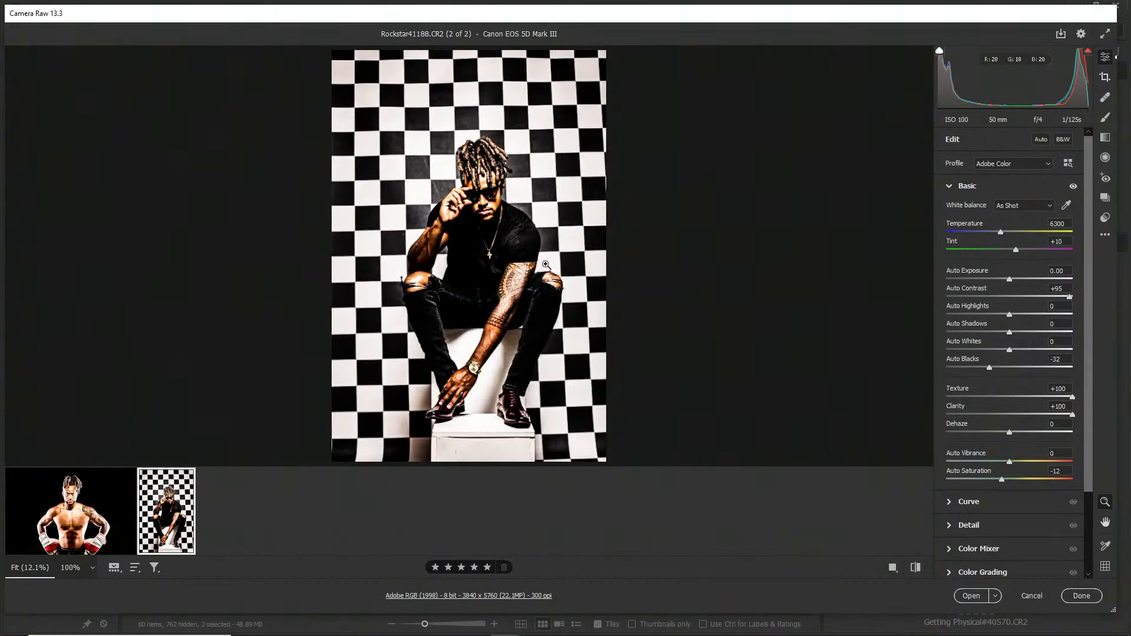
pyautogui.moveTo(522, 211); pyautogui.dragTo(544, 210)
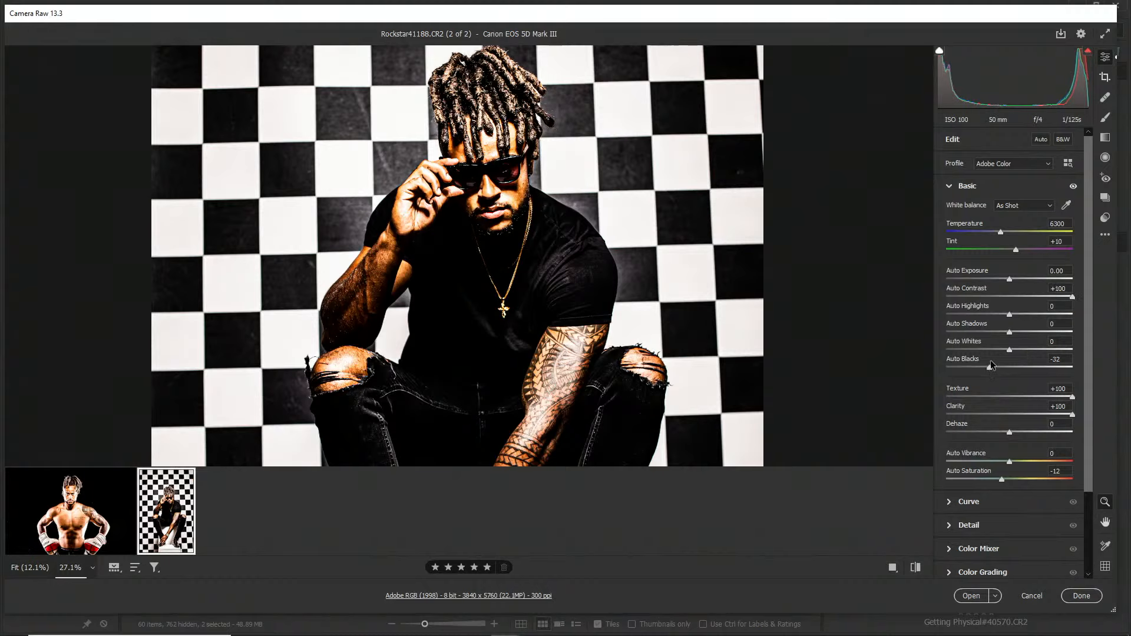
pyautogui.moveTo(989, 368); pyautogui.dragTo(943, 372)
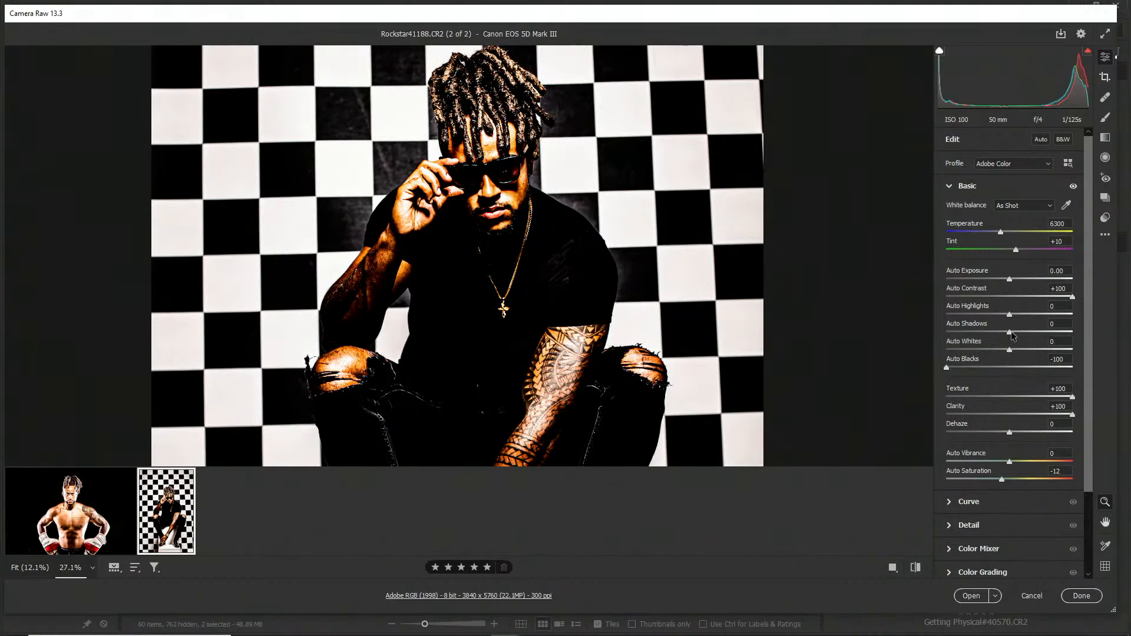
pyautogui.moveTo(1009, 332); pyautogui.dragTo(1089, 336)
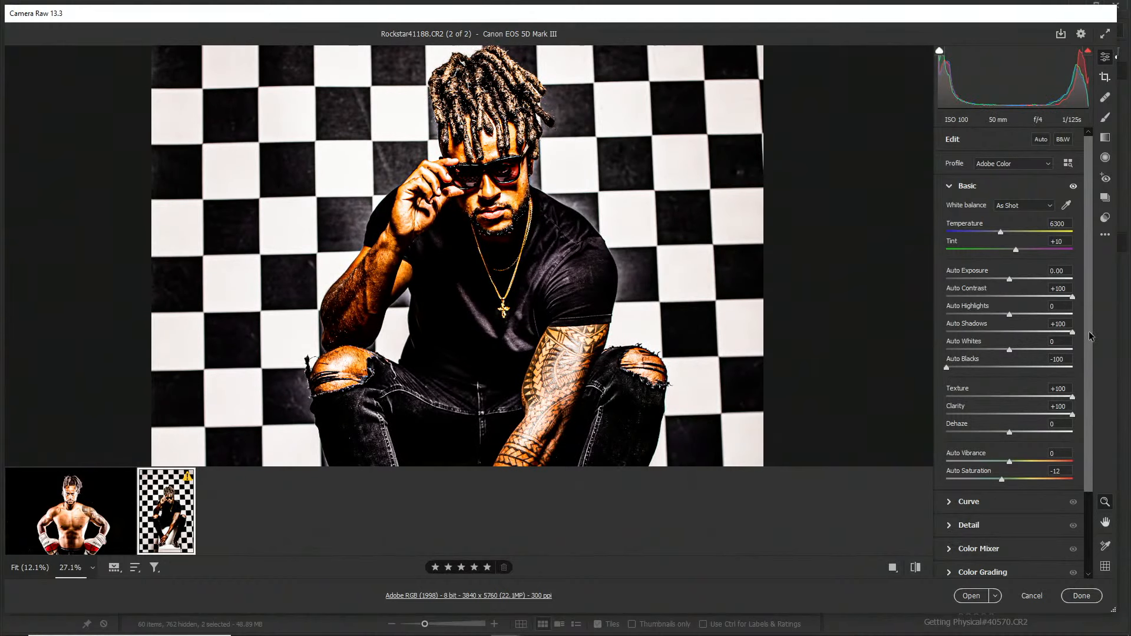
pyautogui.moveTo(993, 479); pyautogui.dragTo(986, 482)
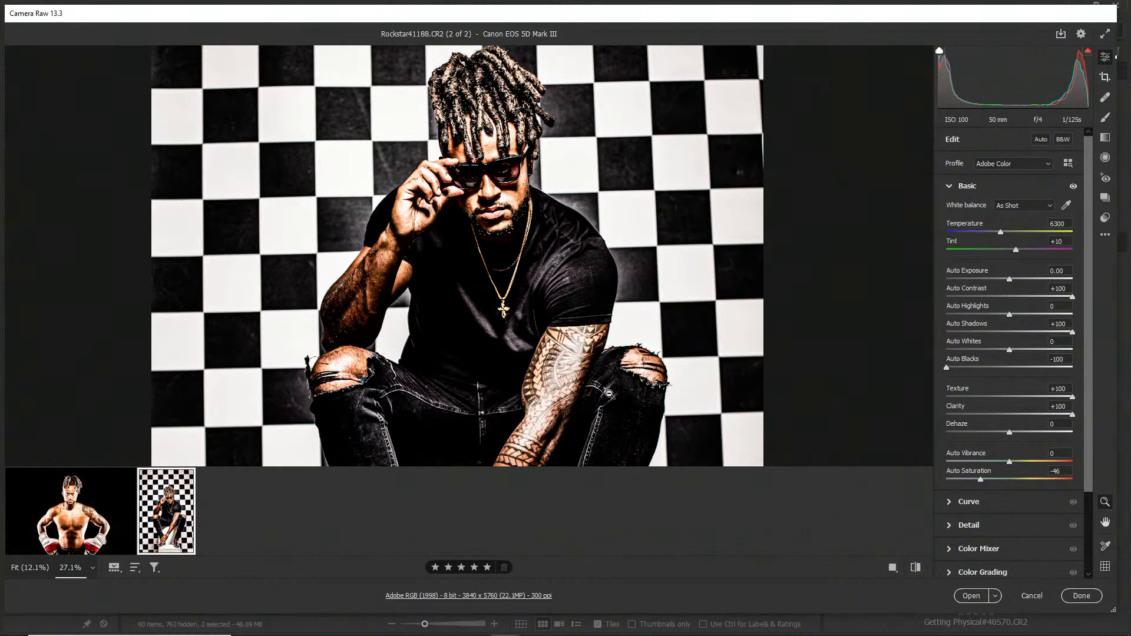
# Examine the edited checkerboard portrait in detail, from the face and arms down to the shoes
pyautogui.scroll(-4, 402, 266)
pyautogui.scroll(-5, 403, 267)
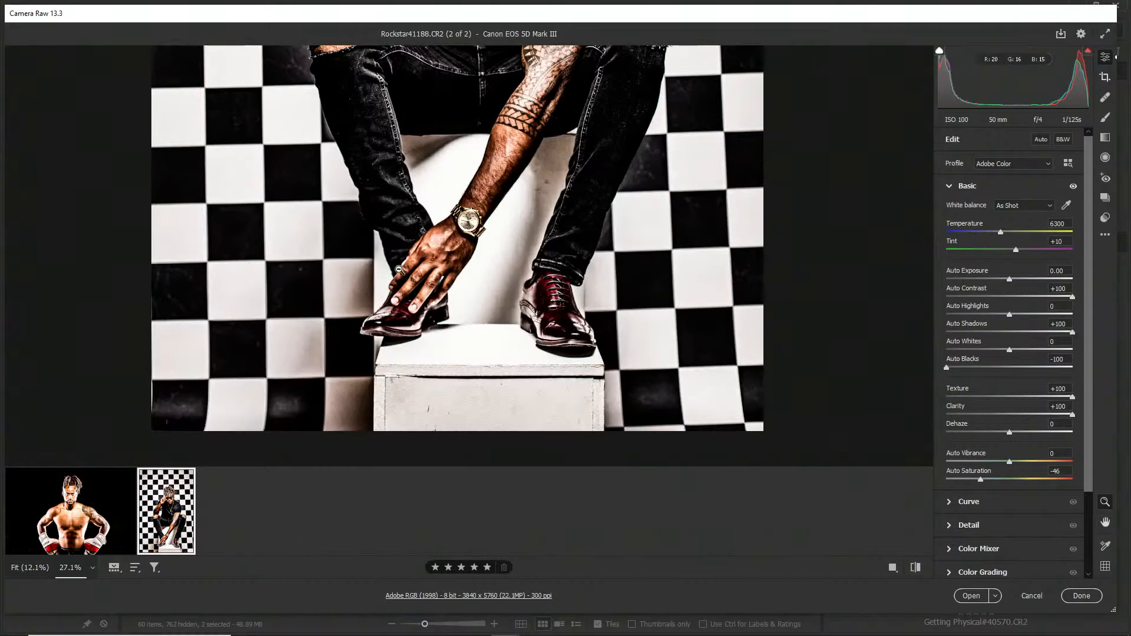
pyautogui.scroll(8, 393, 272)
pyautogui.scroll(2, 390, 288)
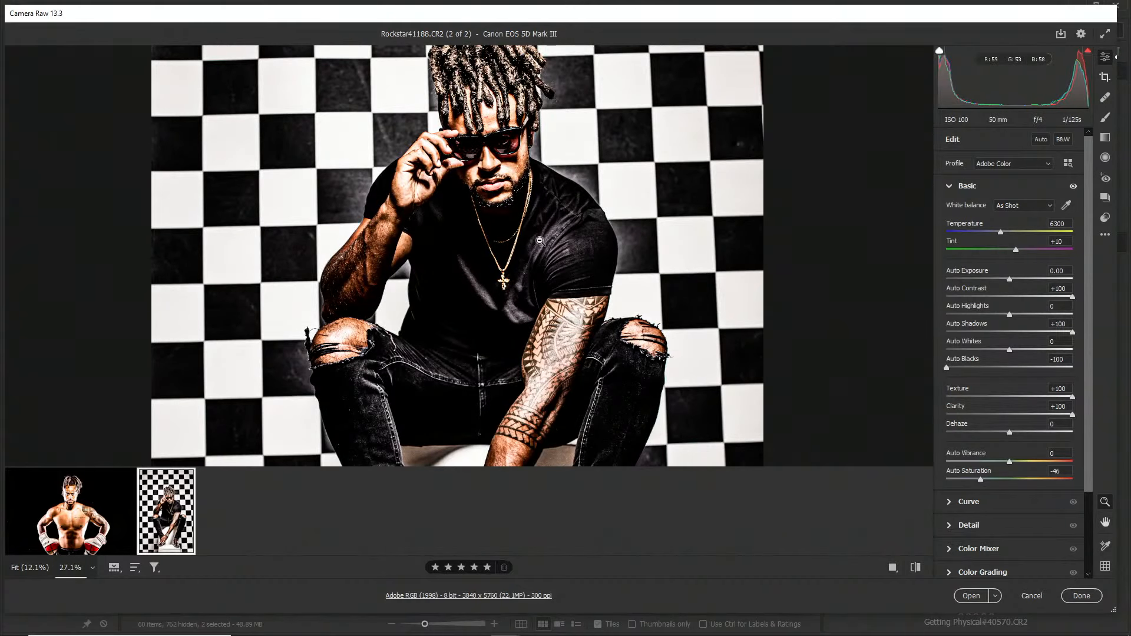
pyautogui.scroll(2, 540, 241)
pyautogui.scroll(-1, 533, 202)
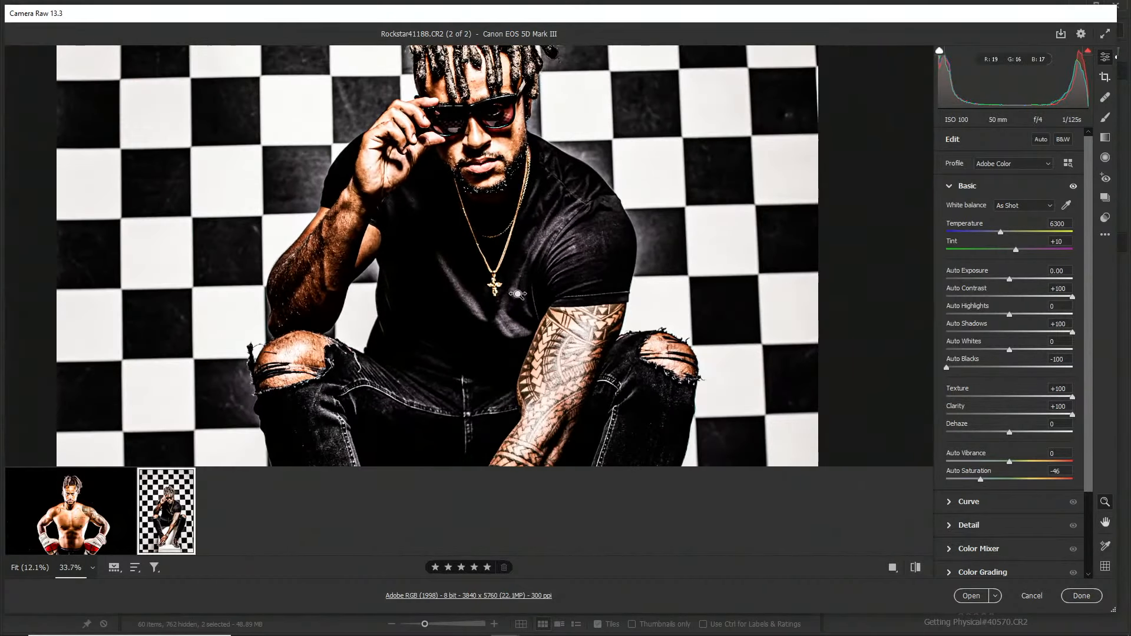